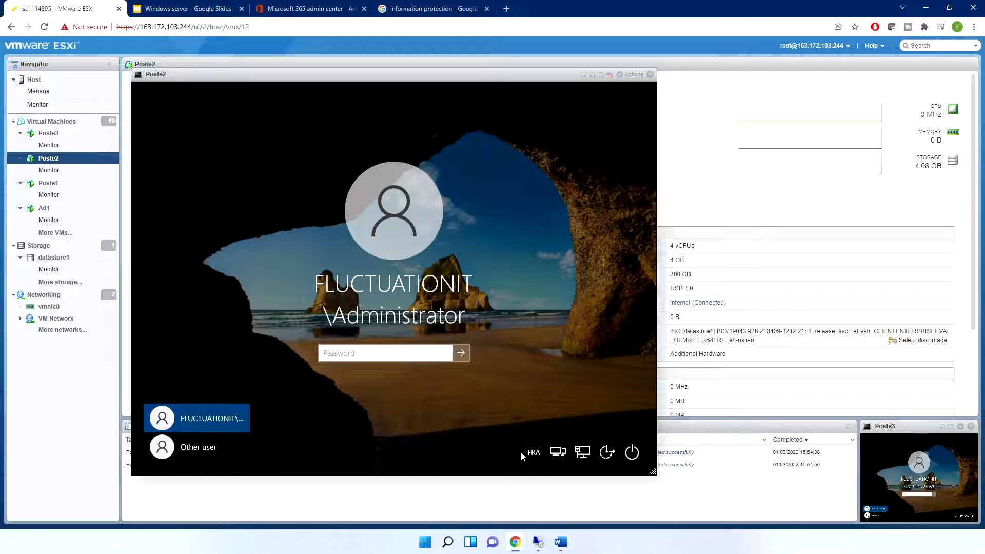
Switch the sign-in screen's input language to ENG and sign in to the Administrator account with its password
left_click(529, 452)
left_click(468, 421)
left_click(371, 353)
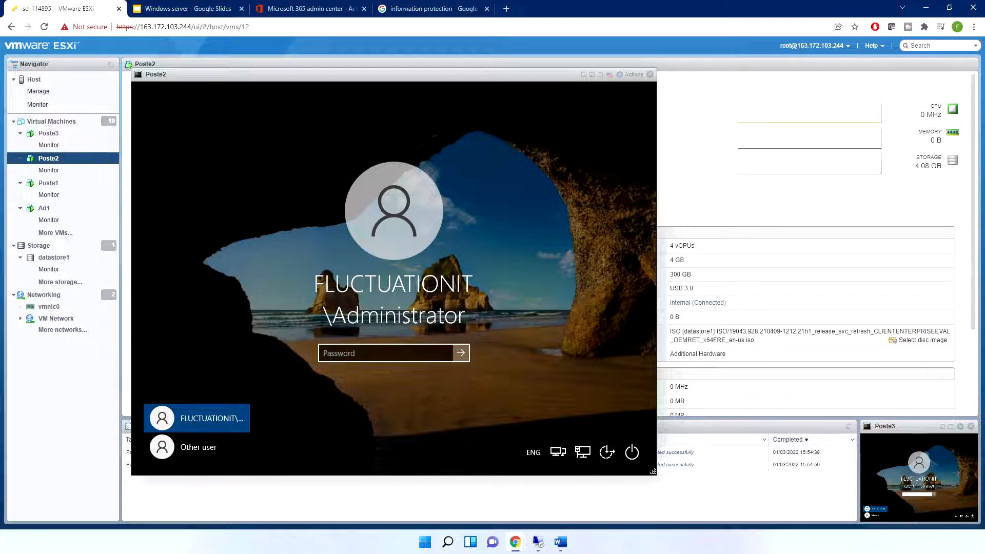
type("•••••••")
key("Return")
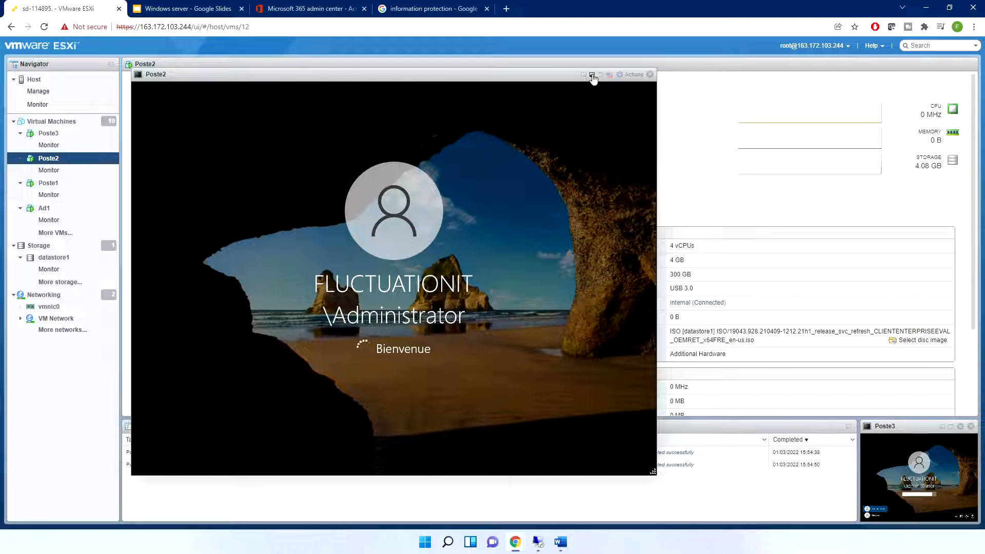
Move the Poste2 console window toward the page's upper-left corner and enlarge it to fill most of the page
left_click_drag(428, 81, 348, 71)
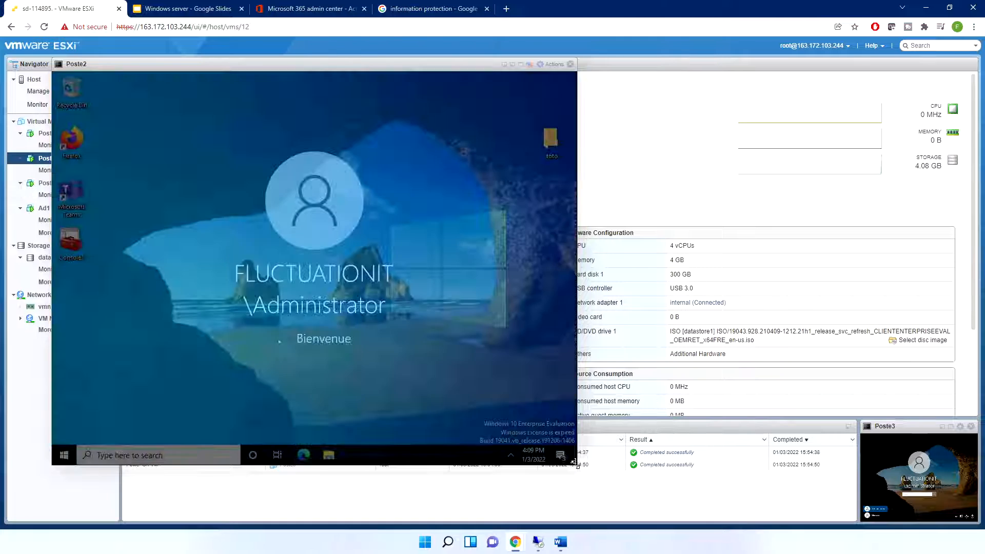
left_click_drag(576, 464, 899, 460)
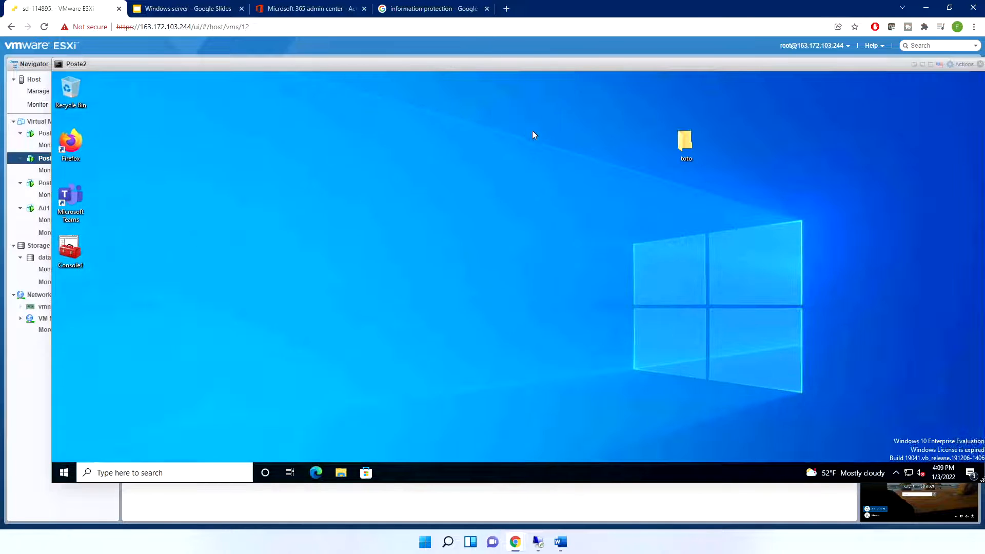
right_click(178, 235)
left_click(333, 169)
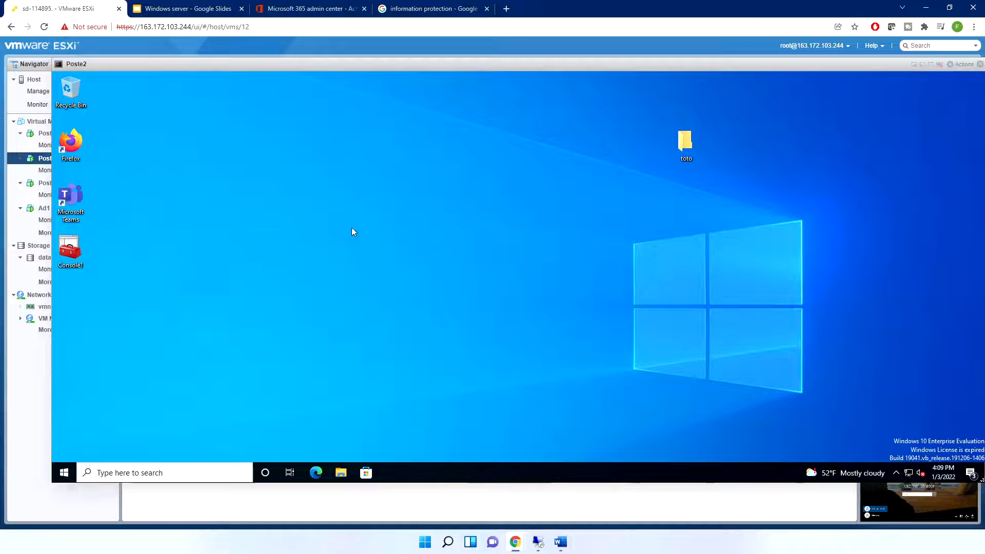
Open Task Manager in the Poste2 virtual machine and minimize its window
right_click(414, 476)
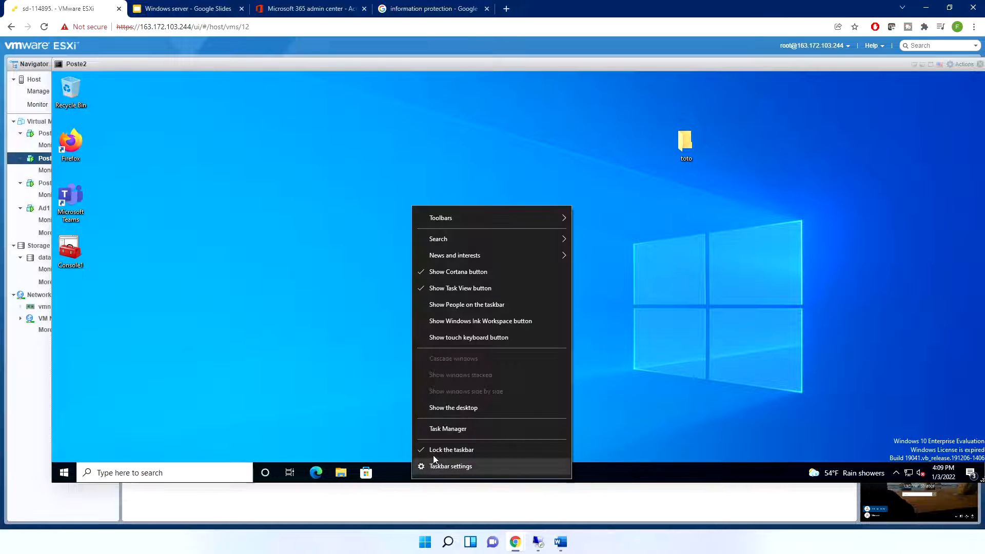
left_click(448, 429)
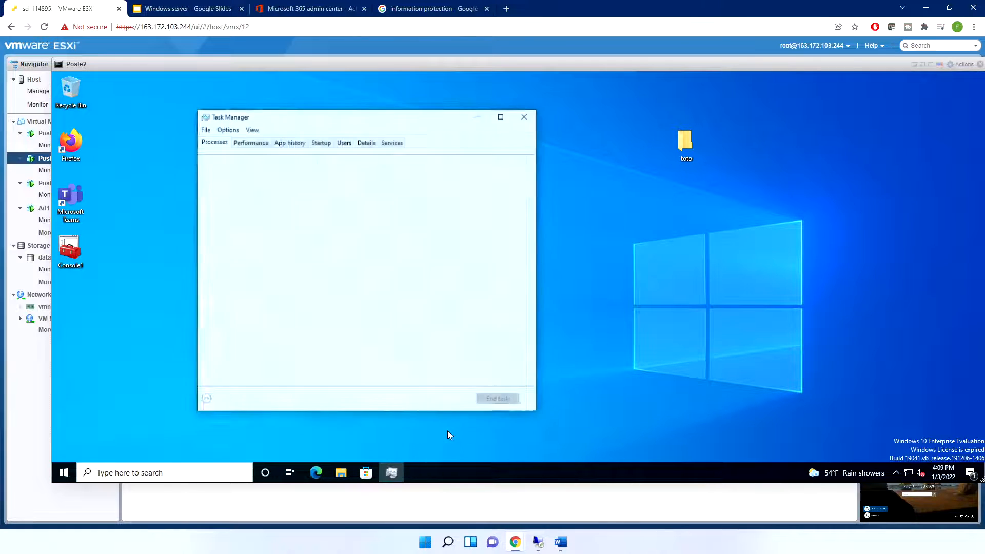
left_click(478, 116)
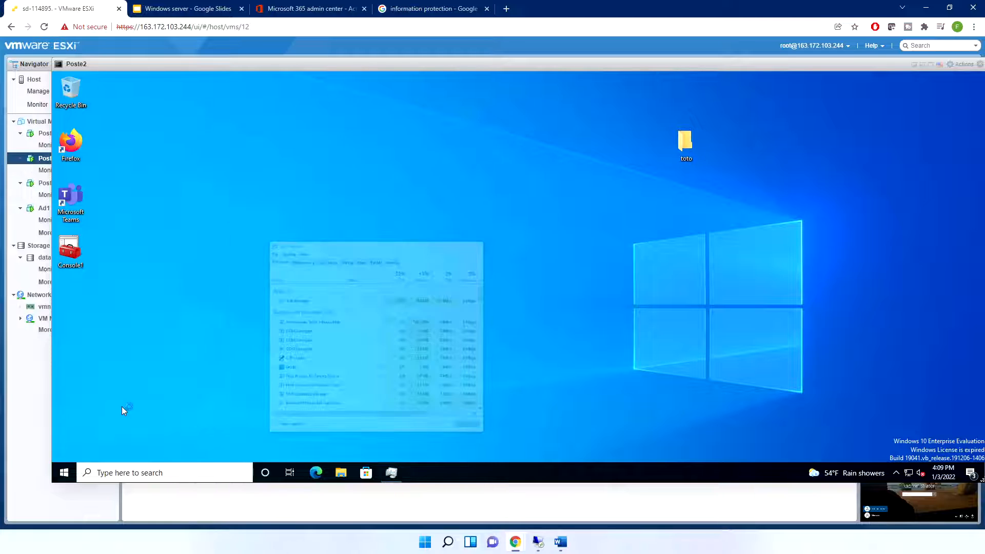
Search Windows for Control Panel and open it
left_click(84, 476)
type("co ntr")
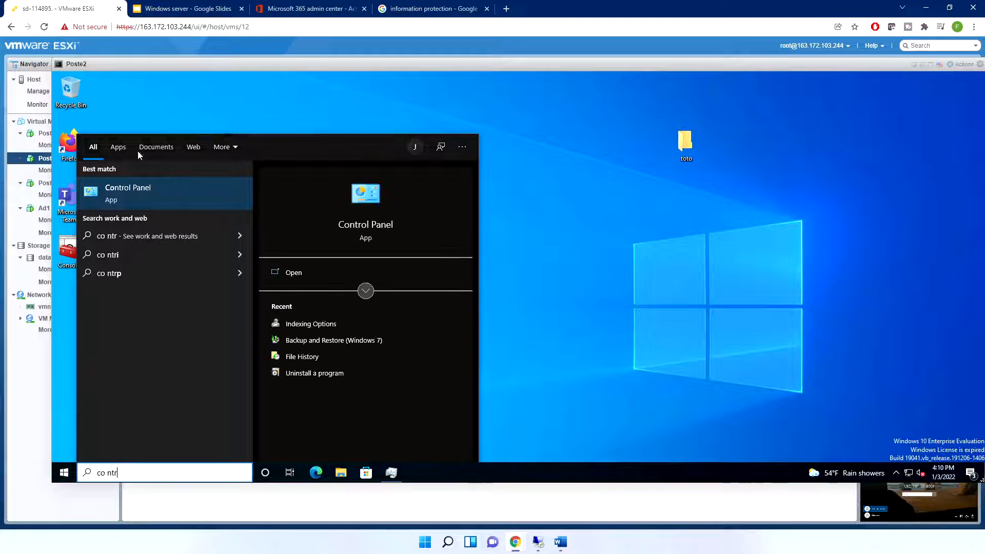
left_click(158, 196)
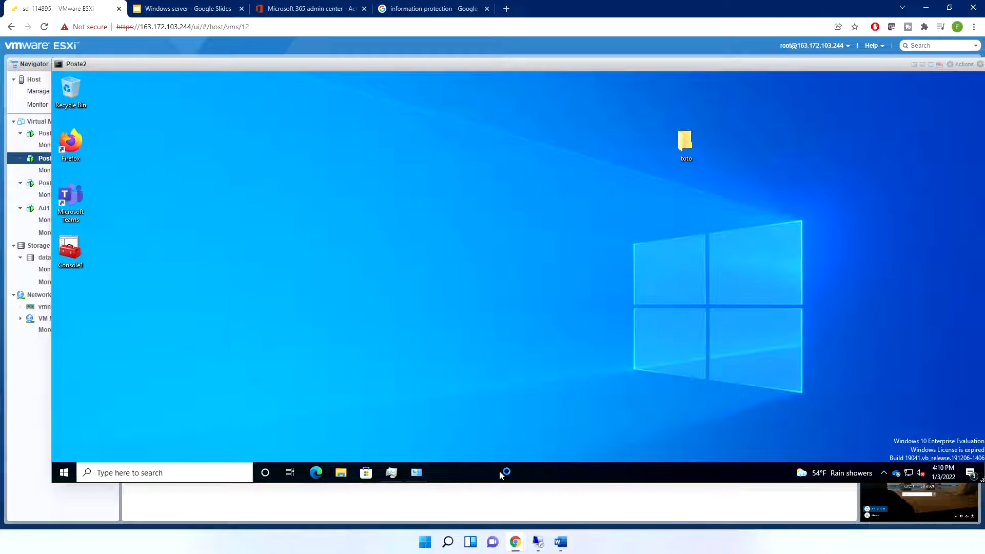
Look at the taskbar's options and dismiss the OneDrive error message
right_click(500, 470)
left_click(475, 459)
right_click(482, 471)
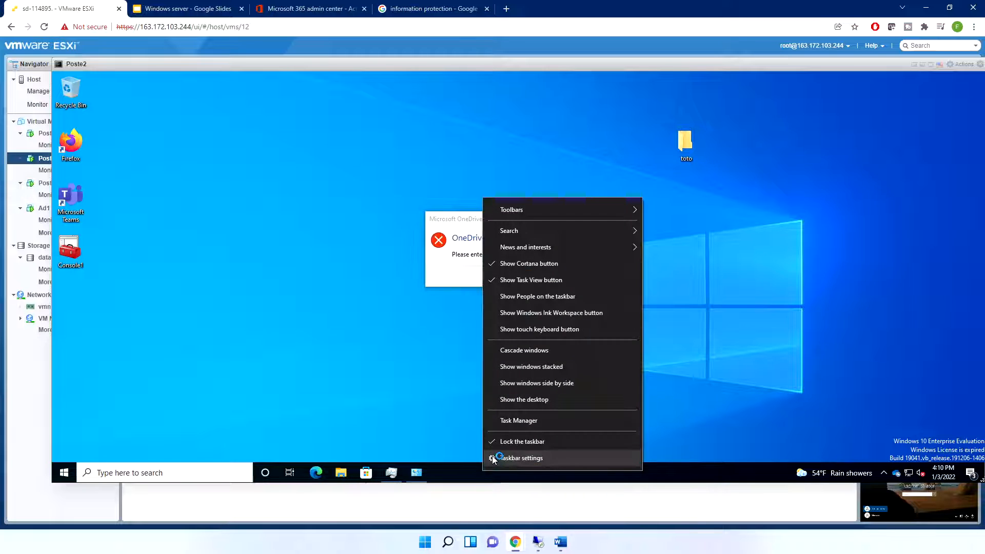
left_click(420, 327)
right_click(486, 478)
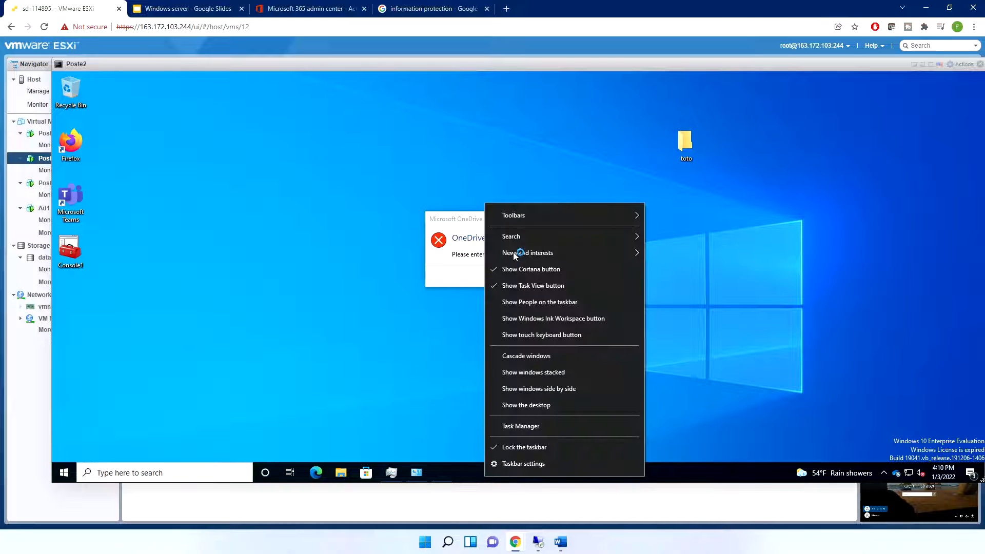
left_click(563, 234)
left_click(582, 276)
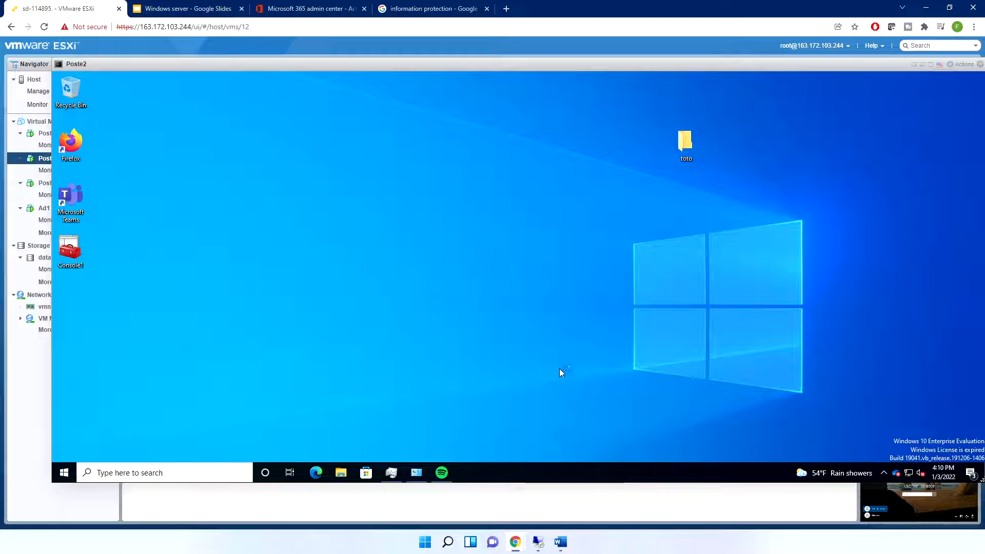
Unlock the taskbar, dock it at the desktop's right edge and return it to the bottom edge
right_click(482, 469)
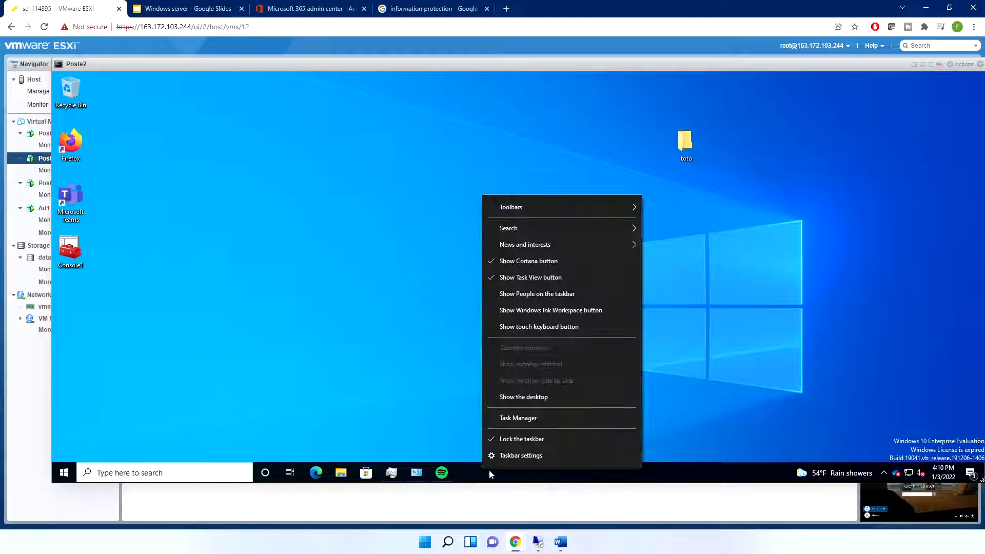
left_click(508, 440)
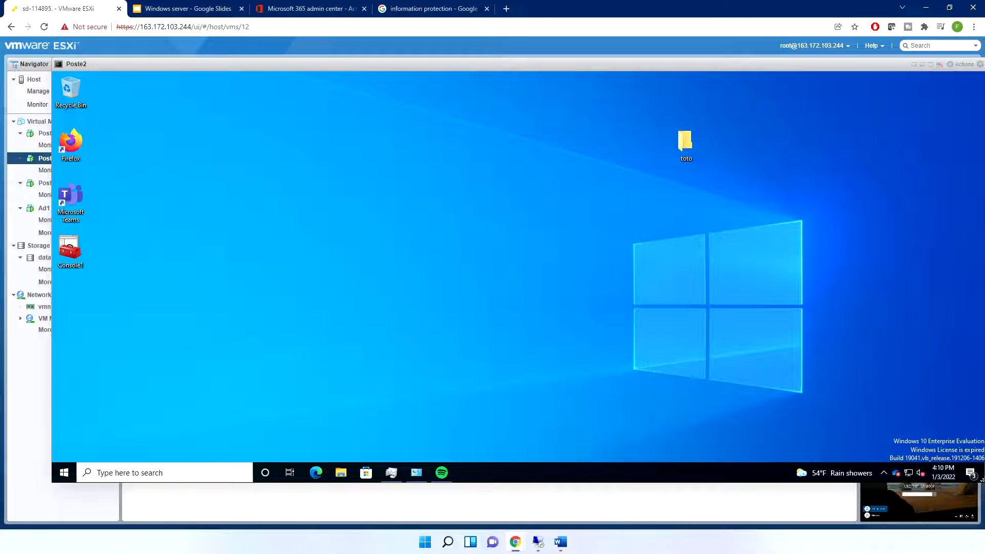
left_click_drag(538, 473, 969, 329)
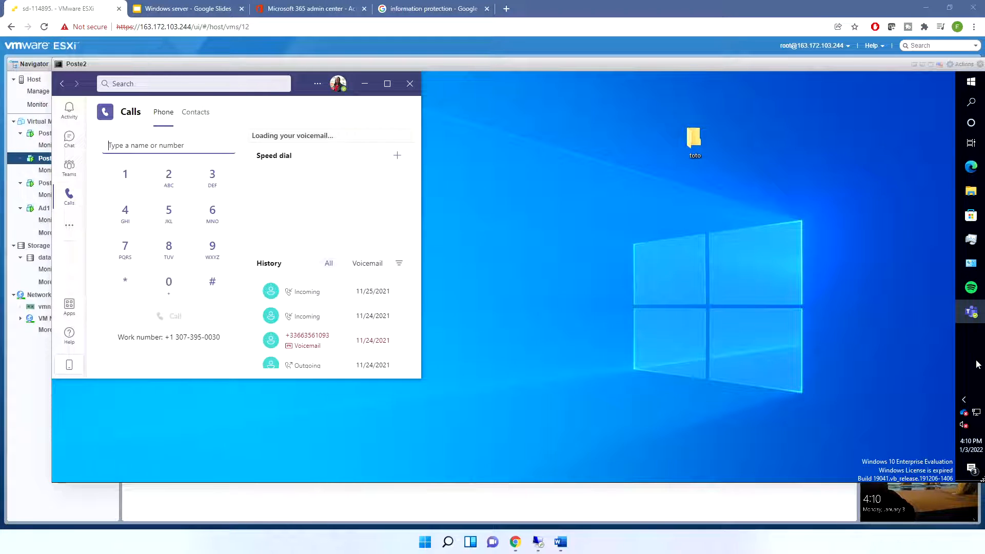
left_click_drag(977, 361, 704, 495)
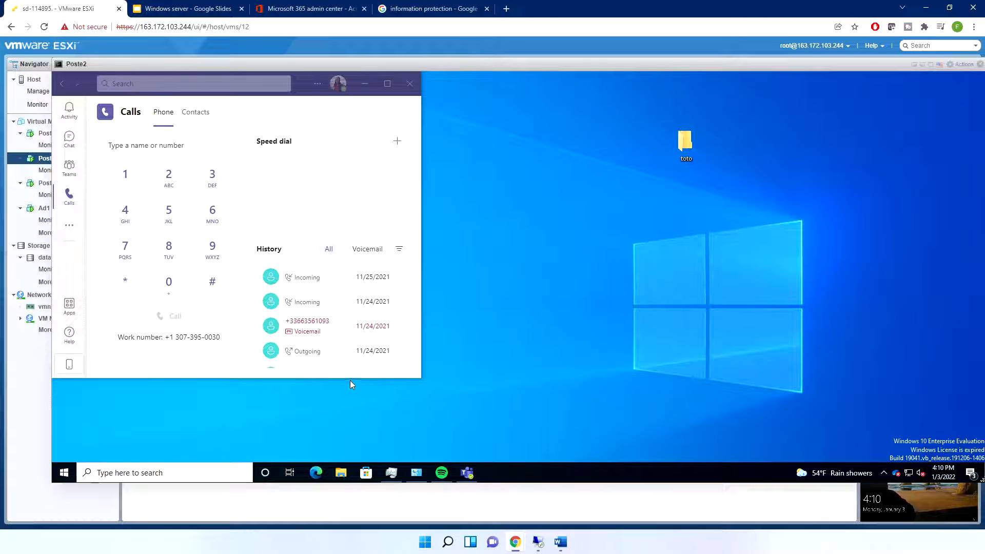
Lock the taskbar at the desktop's bottom edge and check the lock option
right_click(516, 467)
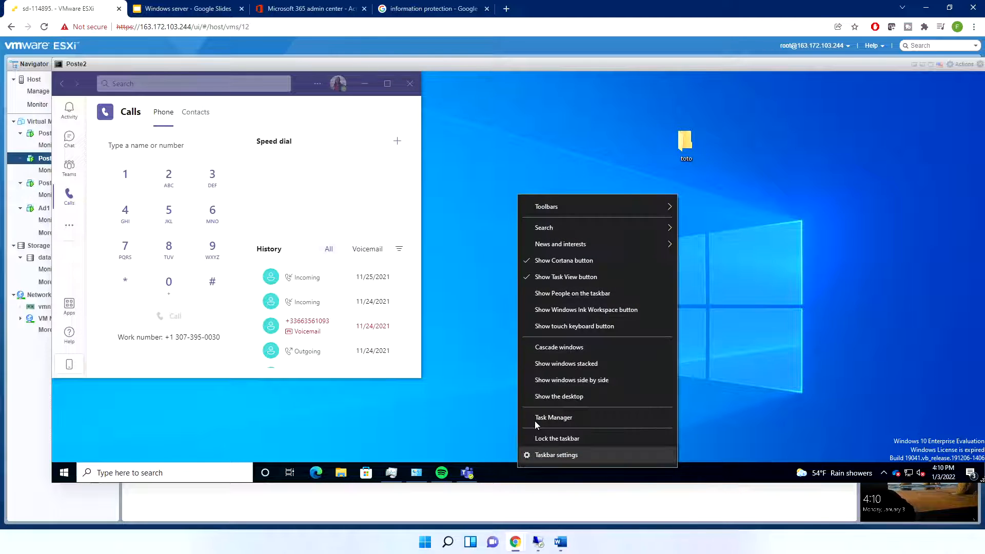
left_click(562, 437)
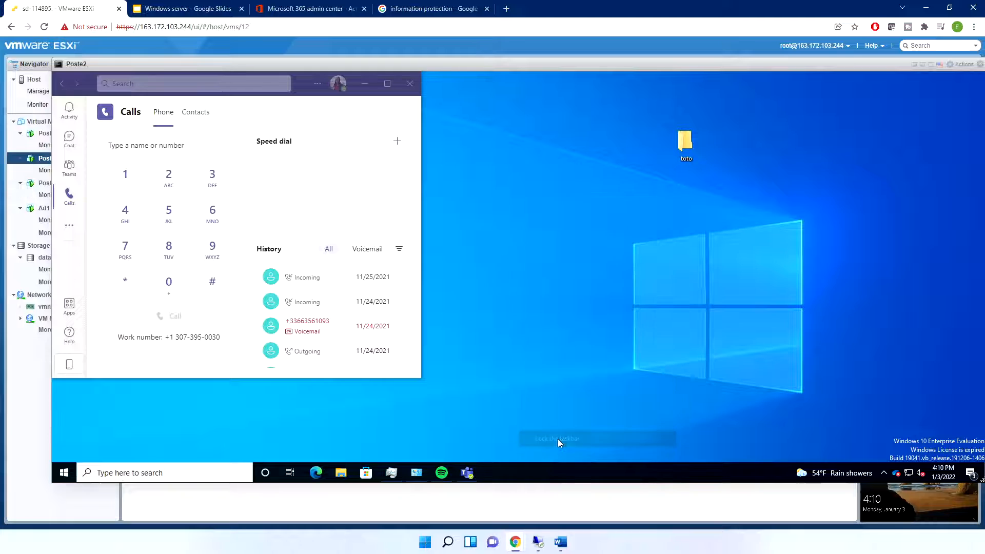
right_click(574, 472)
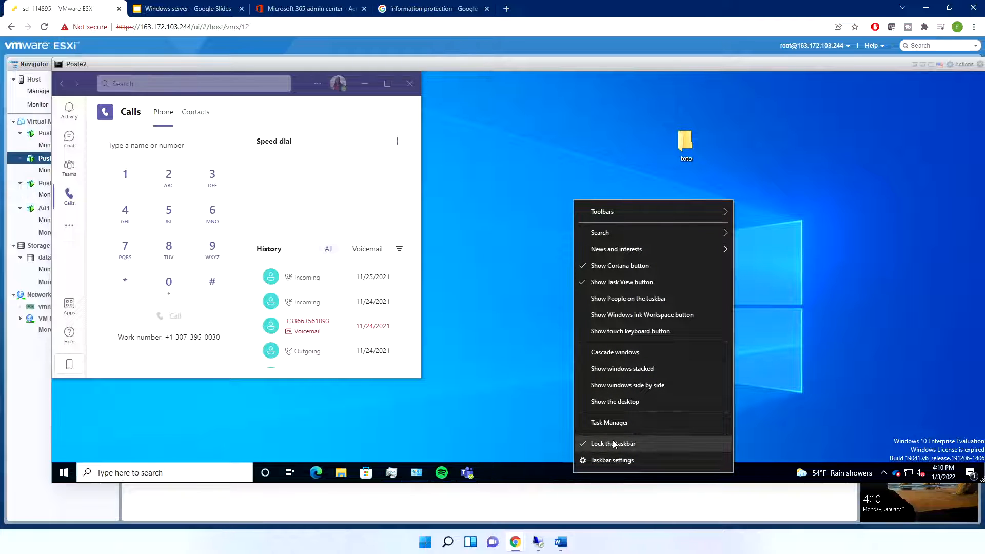
left_click(809, 363)
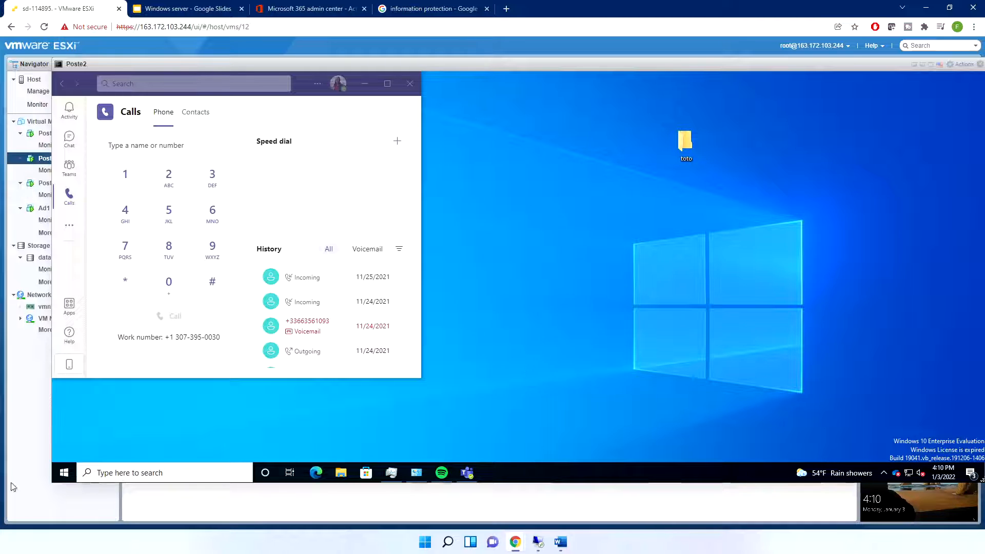
Send Ctrl-Alt-Delete to the Poste2 virtual machine, view the security options and return to the desktop
left_click(963, 64)
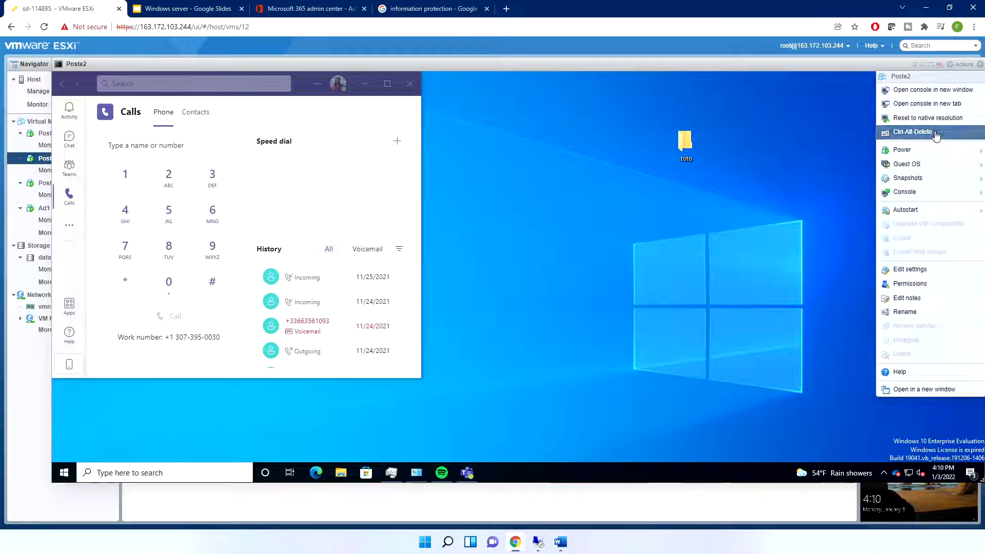
left_click(938, 132)
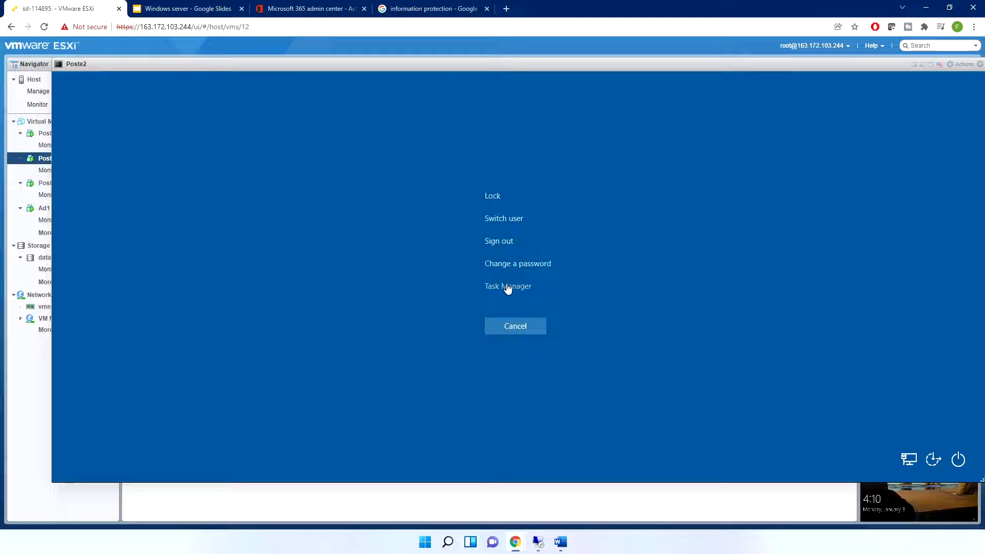
left_click(528, 332)
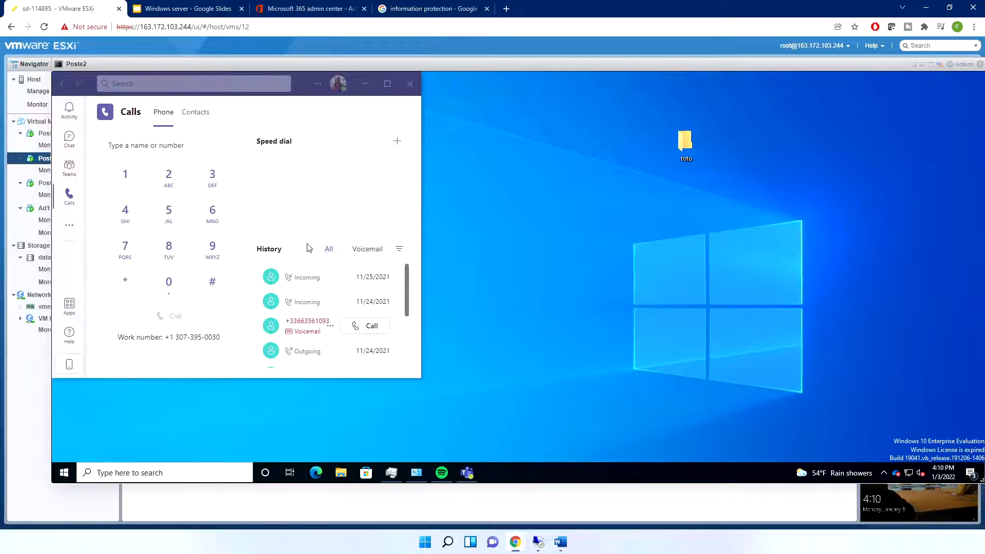
Minimize the Teams window and shift the Poste2 console slightly so that its whole frame fits on the page
left_click(365, 83)
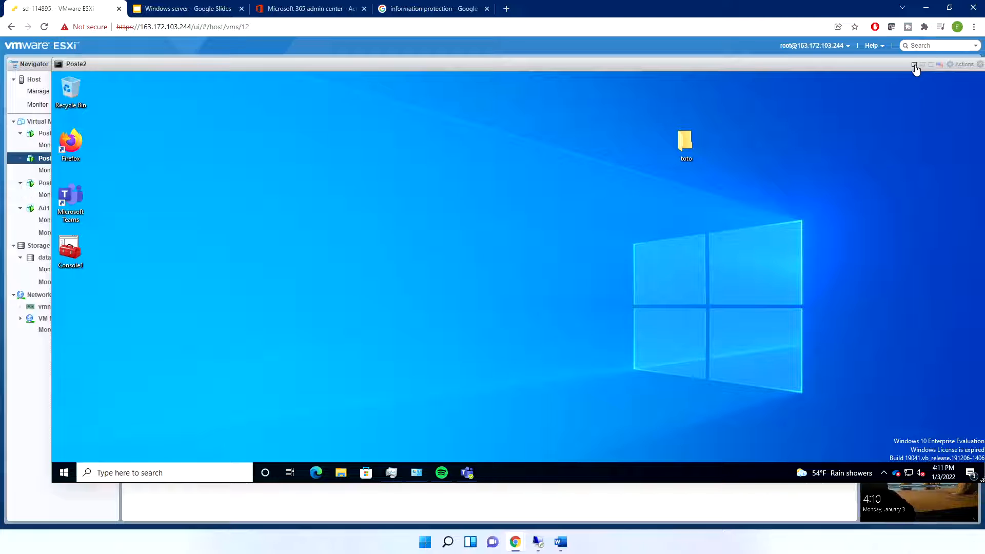
left_click_drag(94, 67, 75, 71)
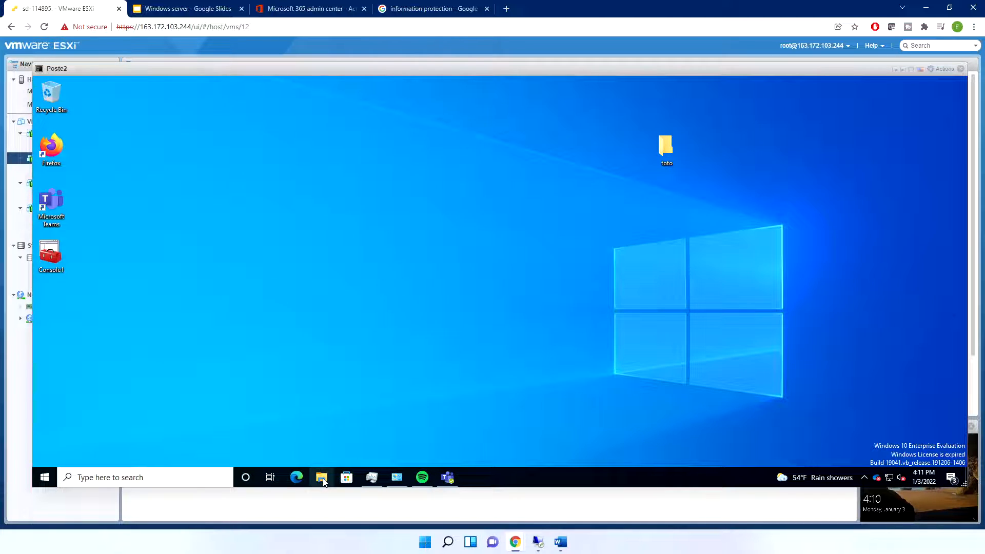
Open the Access work or school page in the Windows account settings to view the connected accounts and domain
left_click(45, 477)
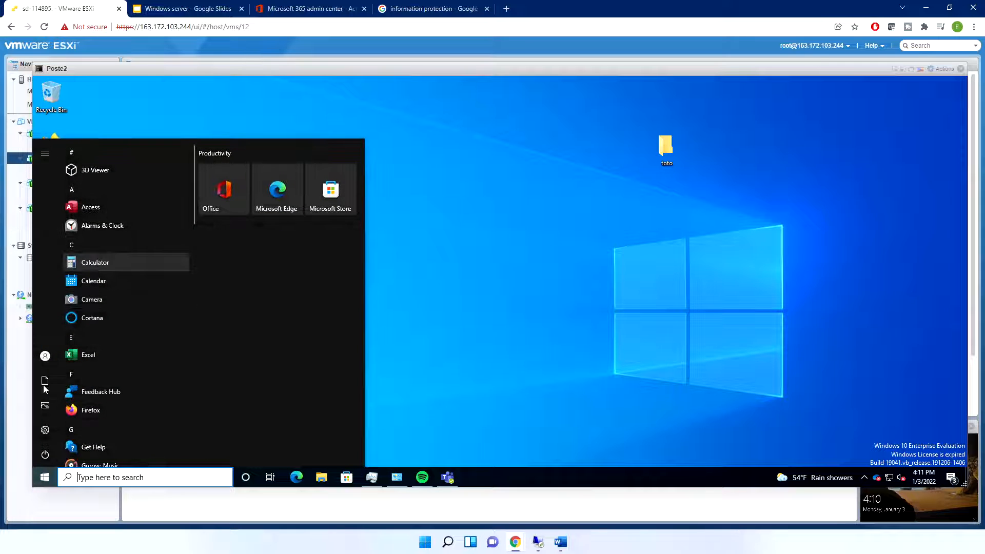
left_click(45, 435)
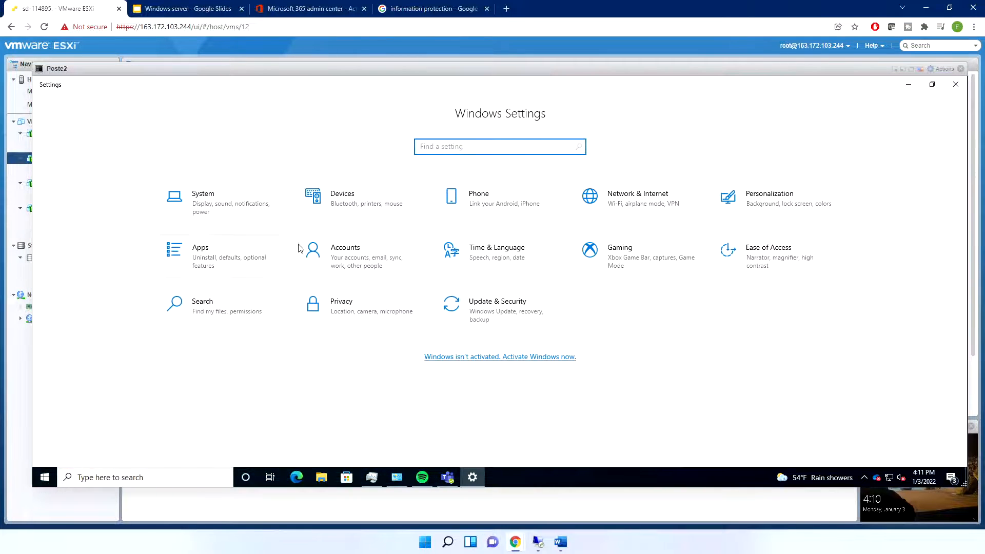
left_click(378, 249)
left_click(104, 269)
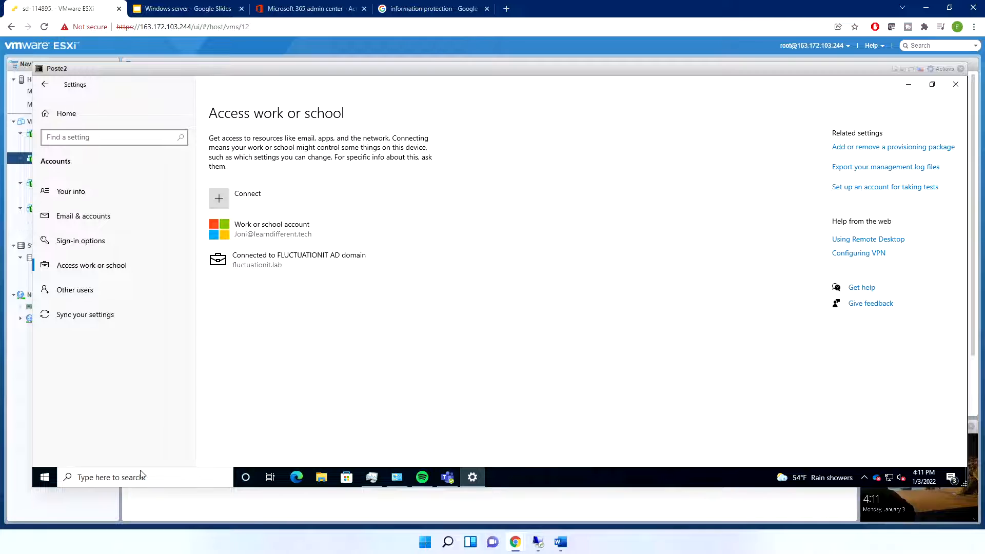
Open Windows PowerShell and run the hostname command
left_click(50, 479)
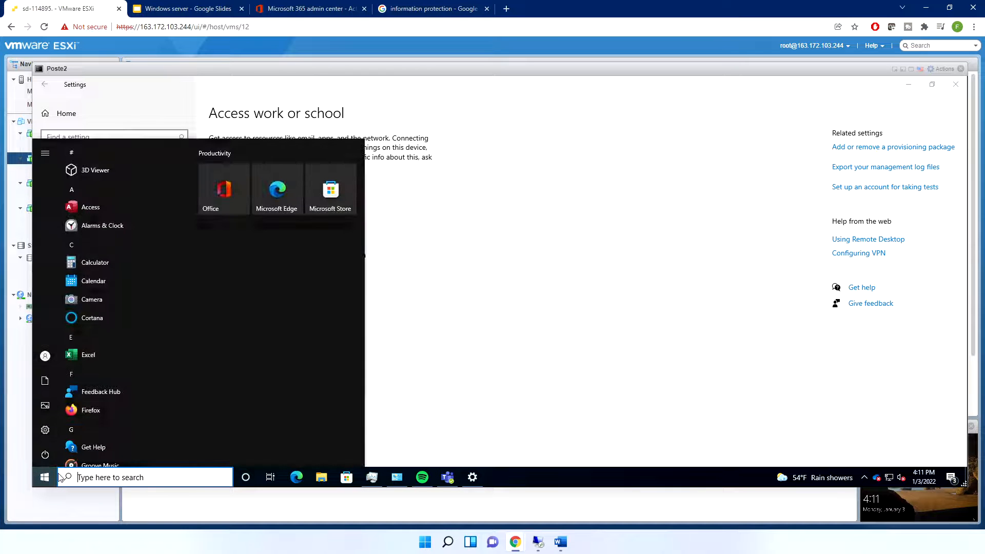
type("power")
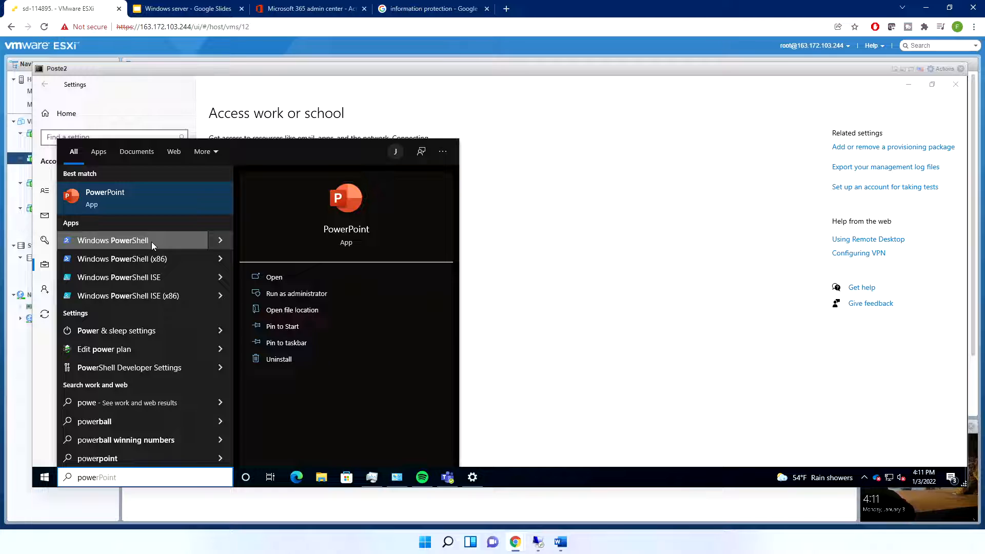
left_click(152, 241)
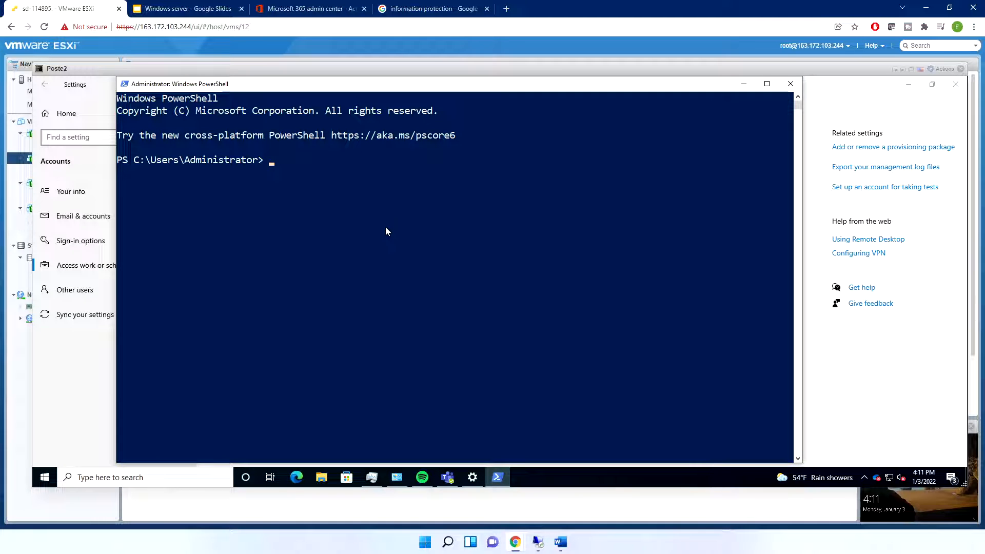
type("hostname")
key("Return")
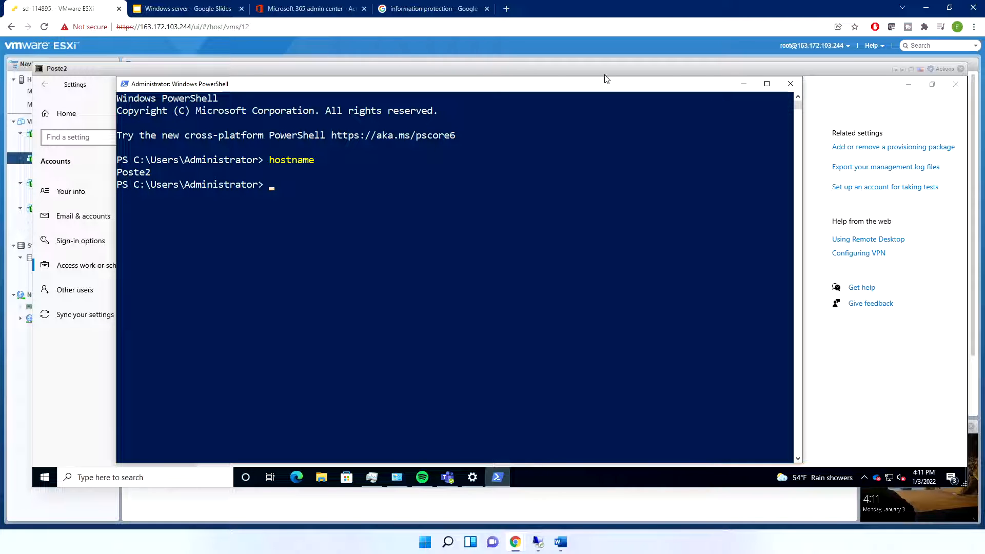
Minimize the Poste2 console and open the details of the Ad1 virtual machine
left_click(895, 69)
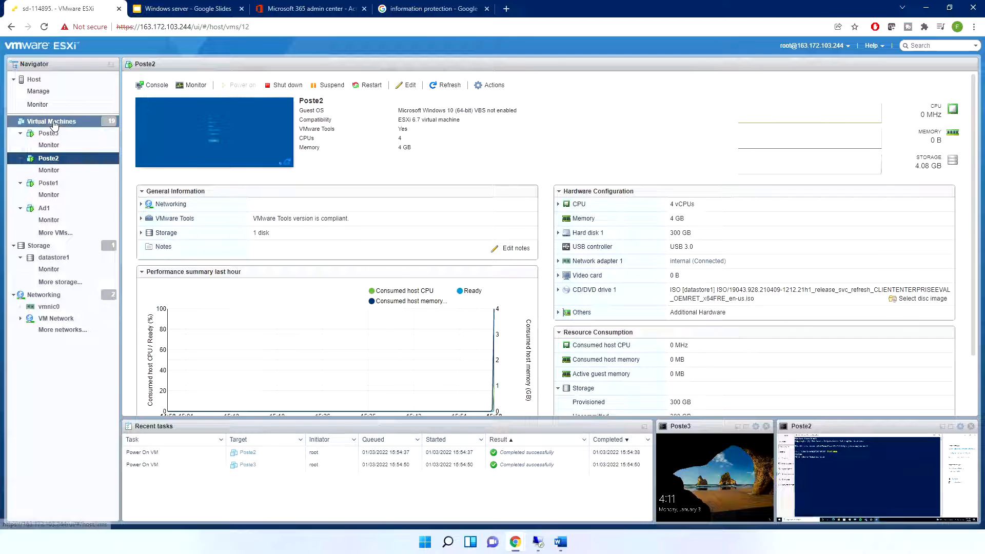
left_click(55, 210)
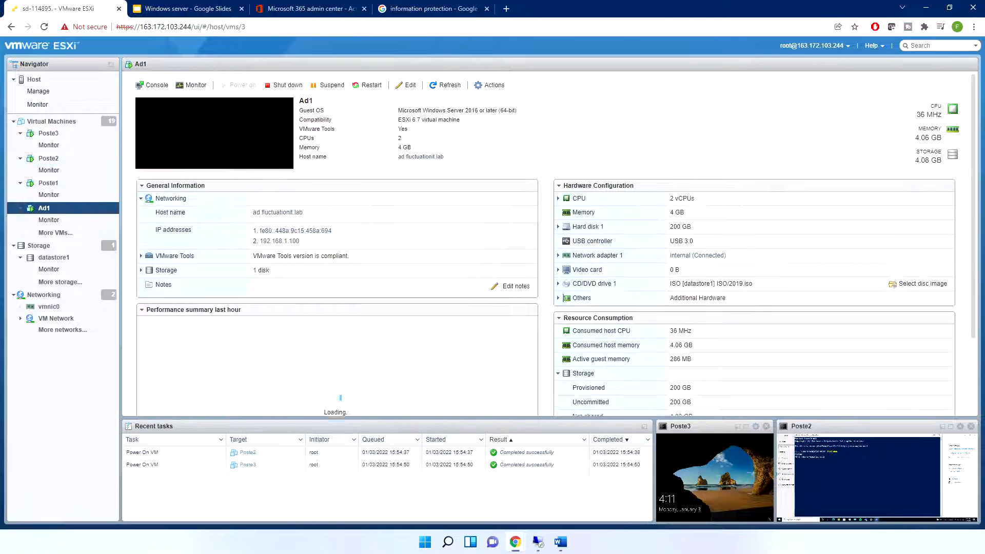
Open the Ad1 virtual machine's console and enlarge it to fill most of the page
left_click(232, 134)
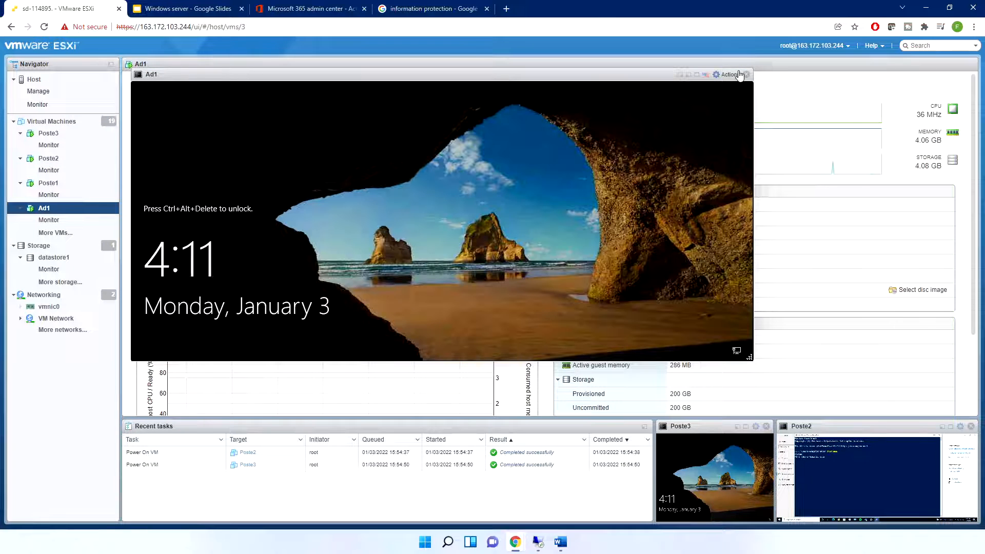
left_click(728, 75)
left_click(730, 364)
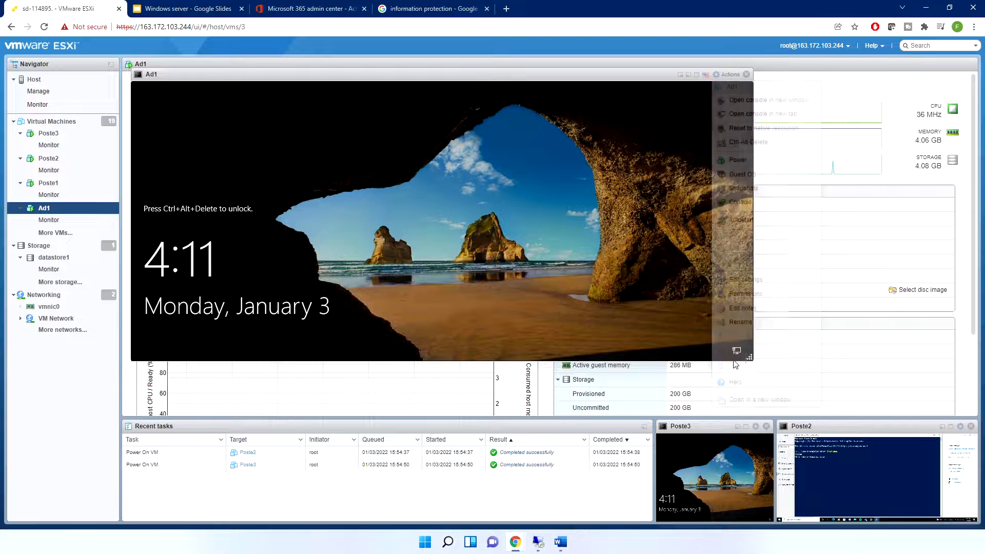
left_click_drag(752, 360, 983, 512)
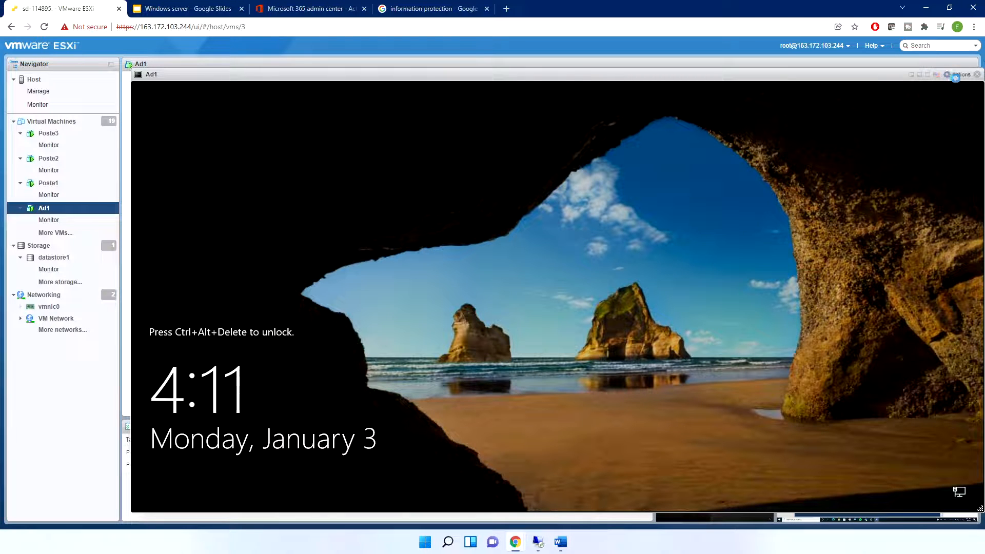
Send Ctrl+Alt+Delete to the Ad1 machine and sign in to the domain administrator account with its password
left_click(957, 75)
left_click(914, 143)
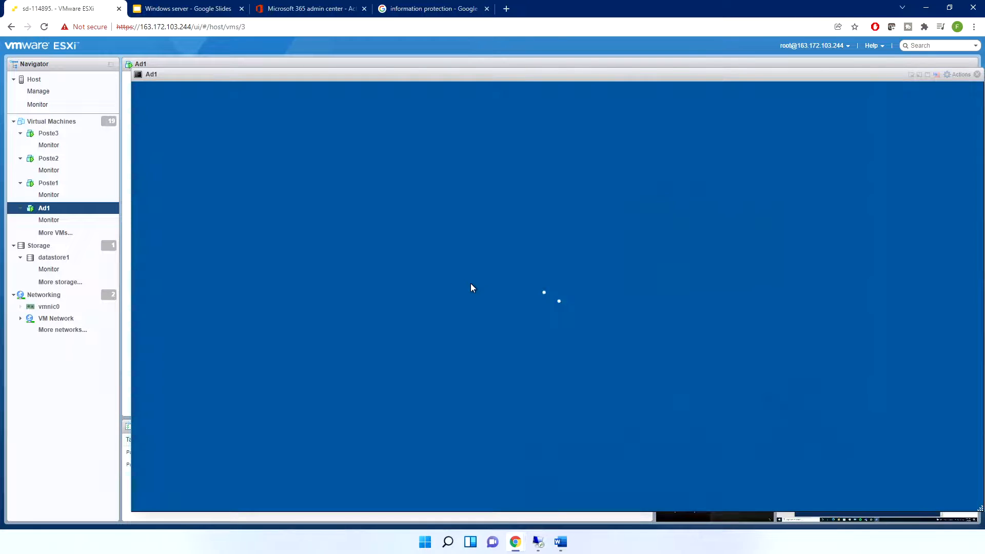
type("•")
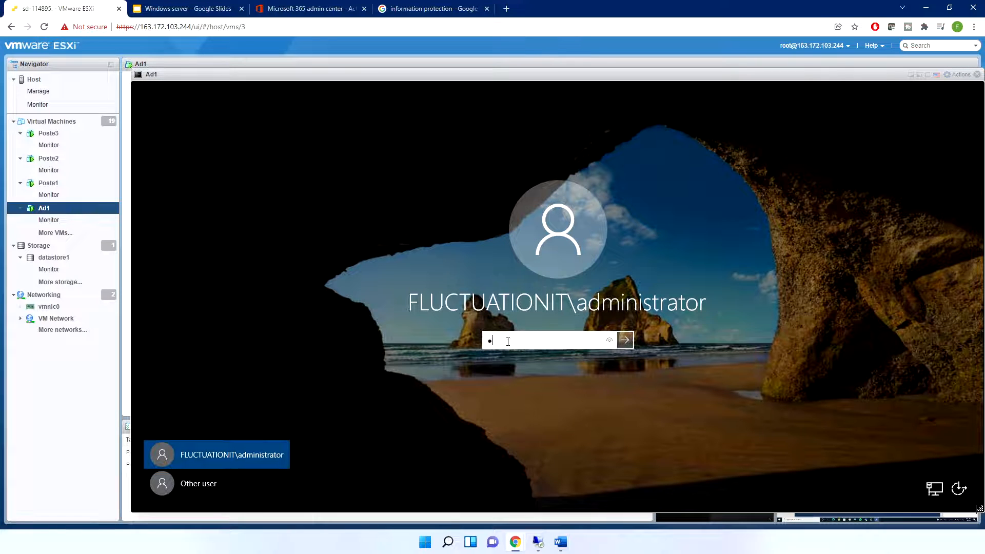
key("Return")
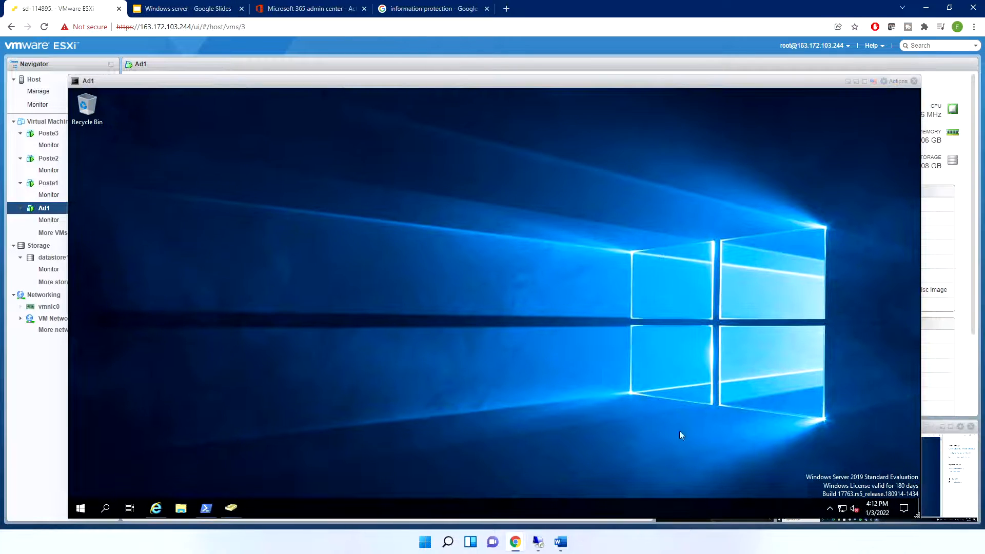
Bring up the Active Directory Users and Computers window showing the Computers container, select POSTE2 and maximize the window
mouse_move(231, 512)
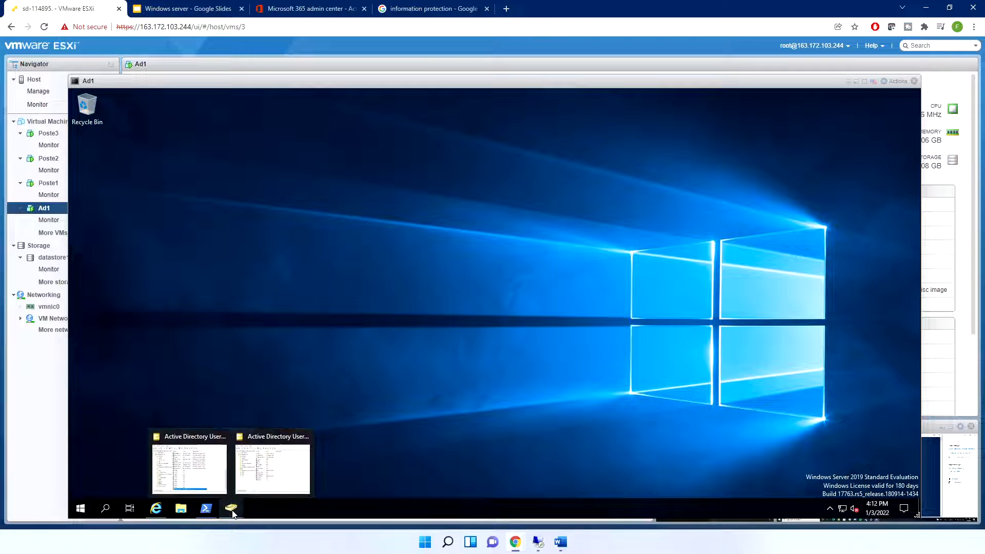
left_click(261, 488)
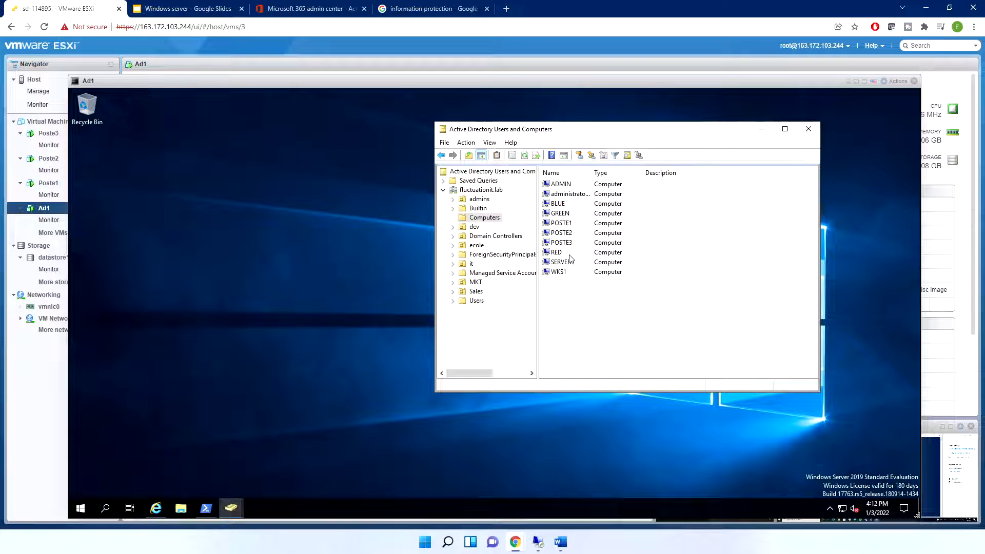
left_click(564, 234)
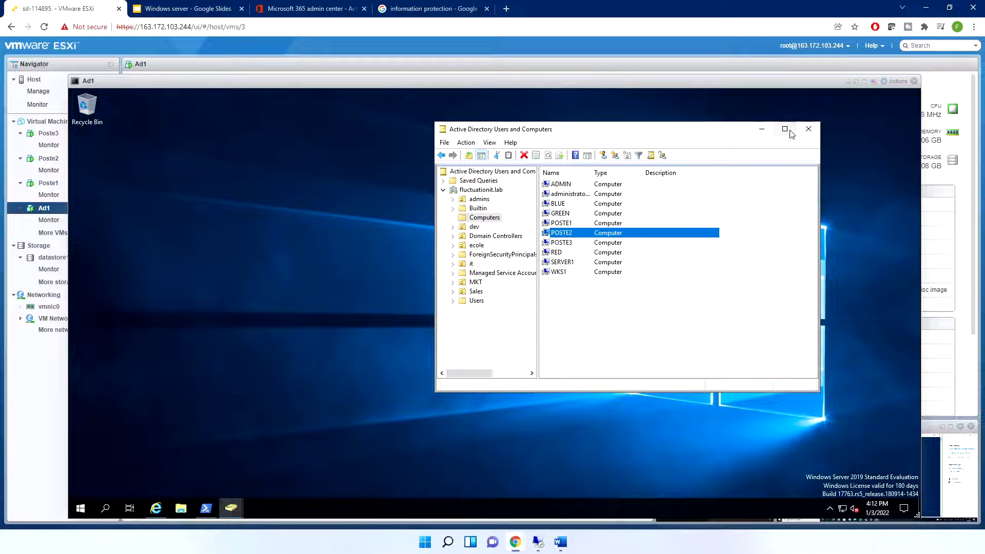
left_click(784, 129)
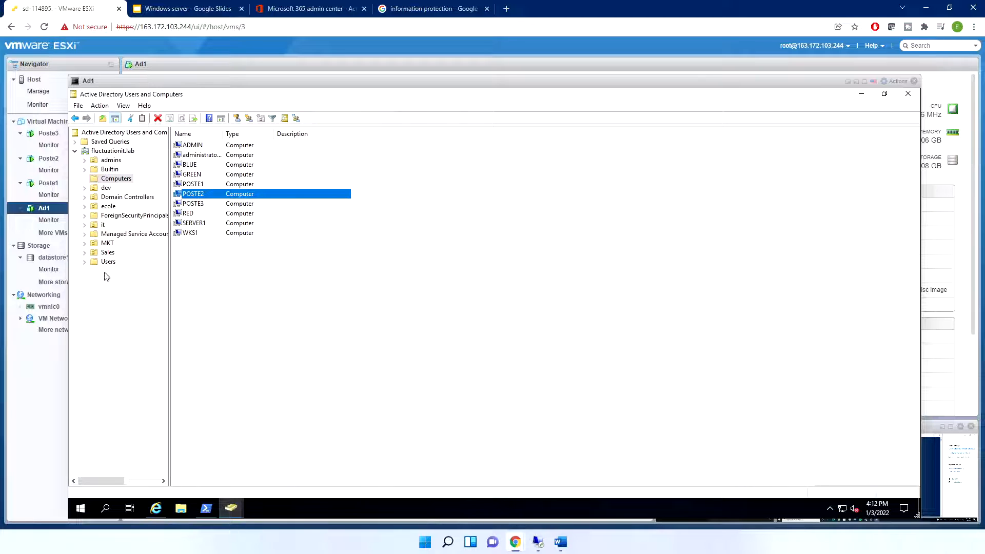
Start a new organizational unit directly under the fluctuationit.lab domain
right_click(112, 152)
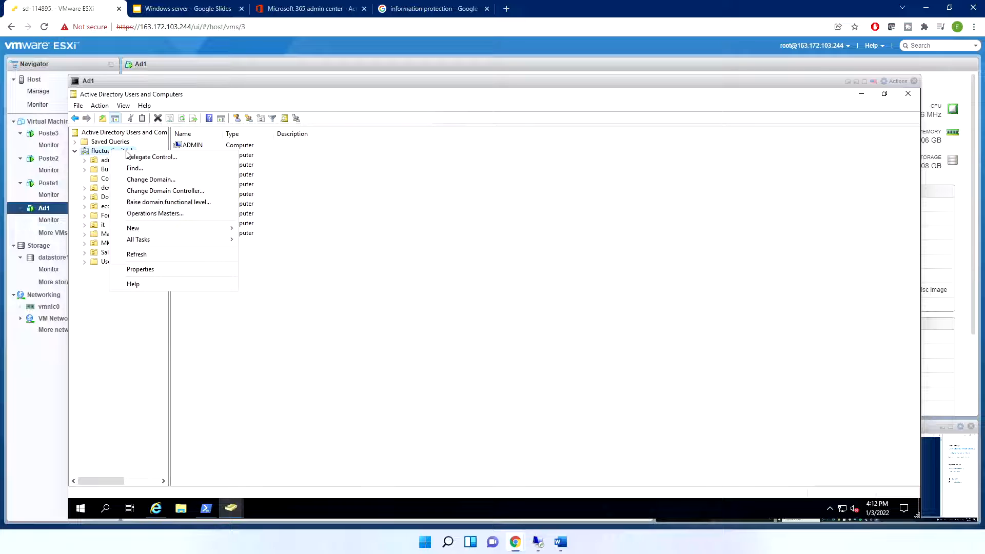
mouse_move(174, 229)
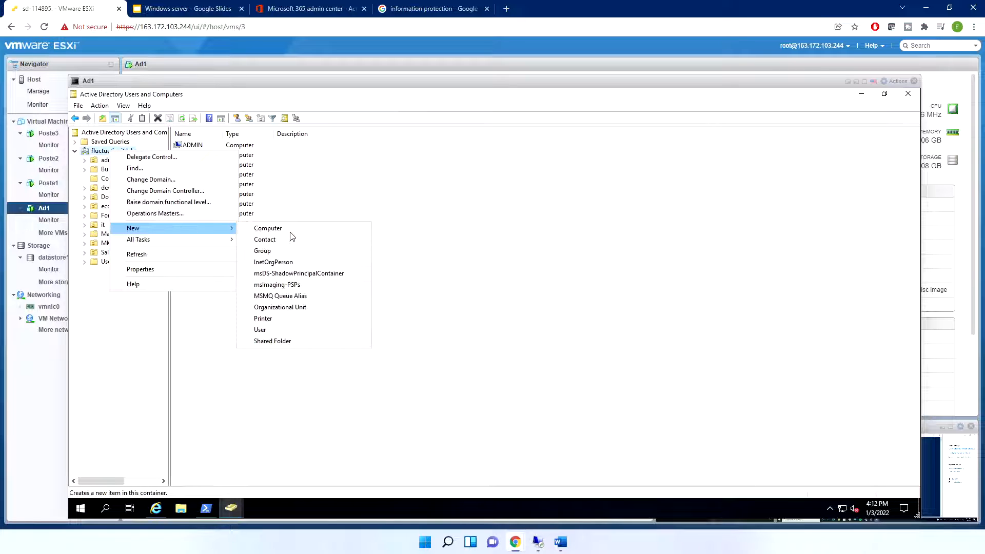
left_click(281, 307)
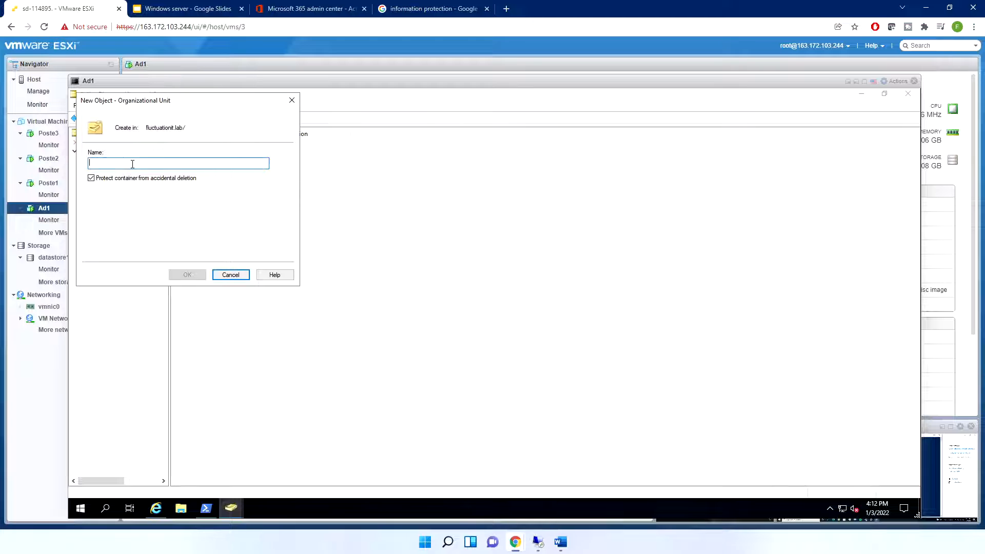
type("I")
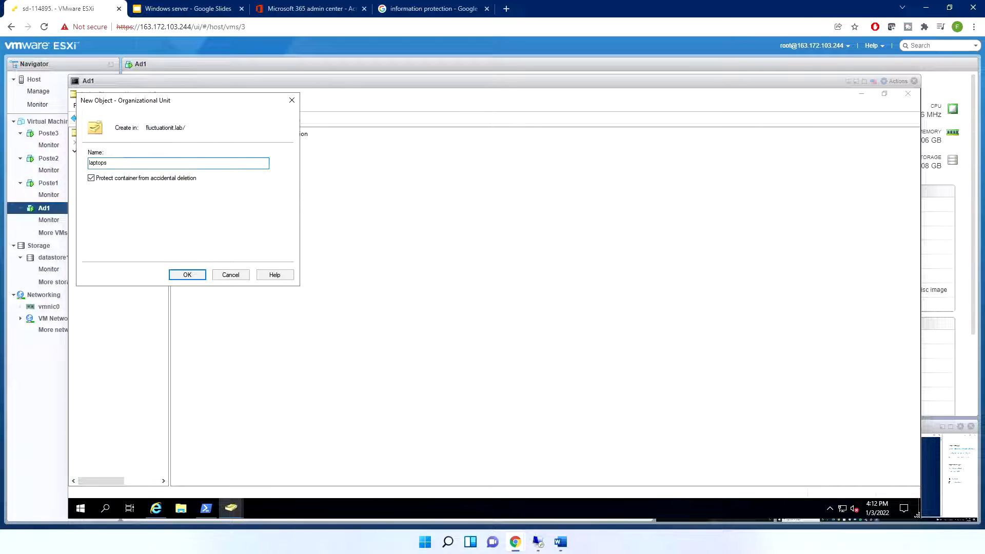
key("BackSpace")
key("BackSpace")
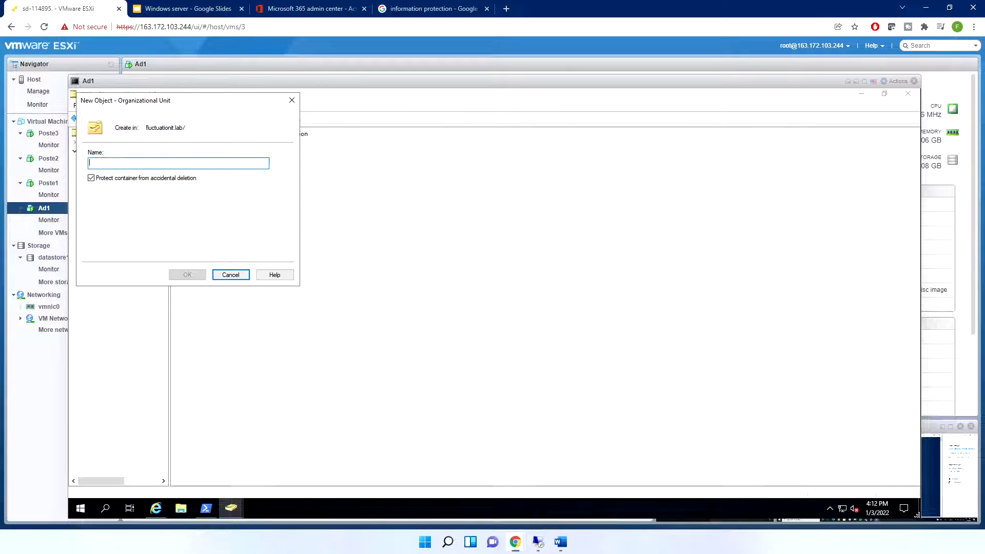
type("lapto")
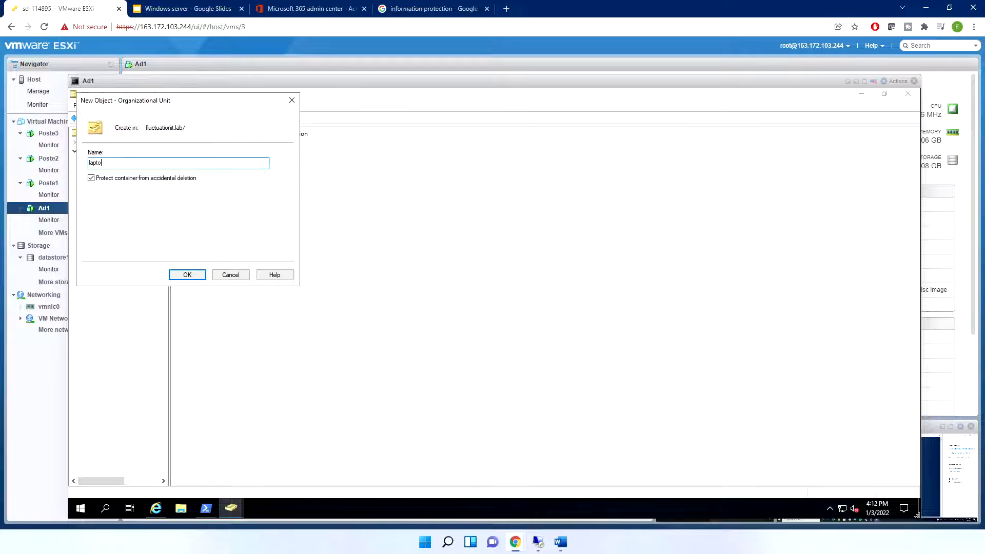
key("BackSpace")
key("BackSpace")
type("D")
key("BackSpace")
key("BackSpace")
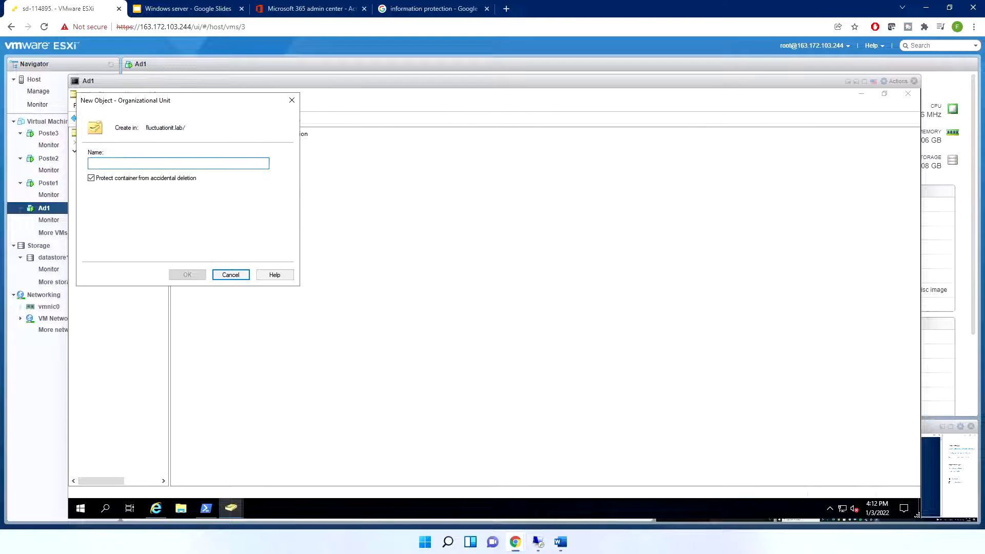
Name the new organizational unit desktops and create it with accidental-deletion protection enabled
type("desktops")
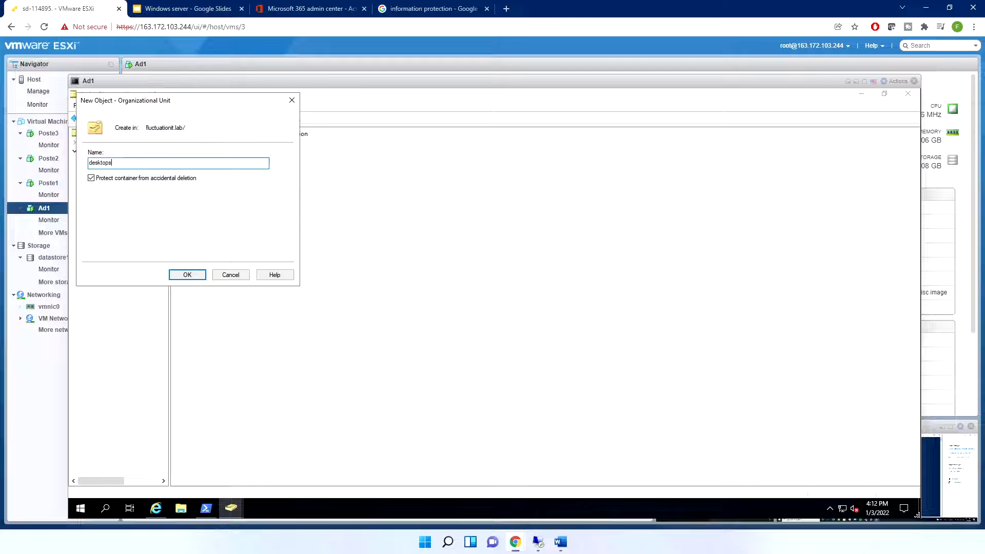
key("Return")
Move POSTE1, POSTE2 and POSTE3 from the Computers container into the desktops organizational unit and display its contents
left_click(114, 173)
left_click(117, 179)
left_click(199, 169)
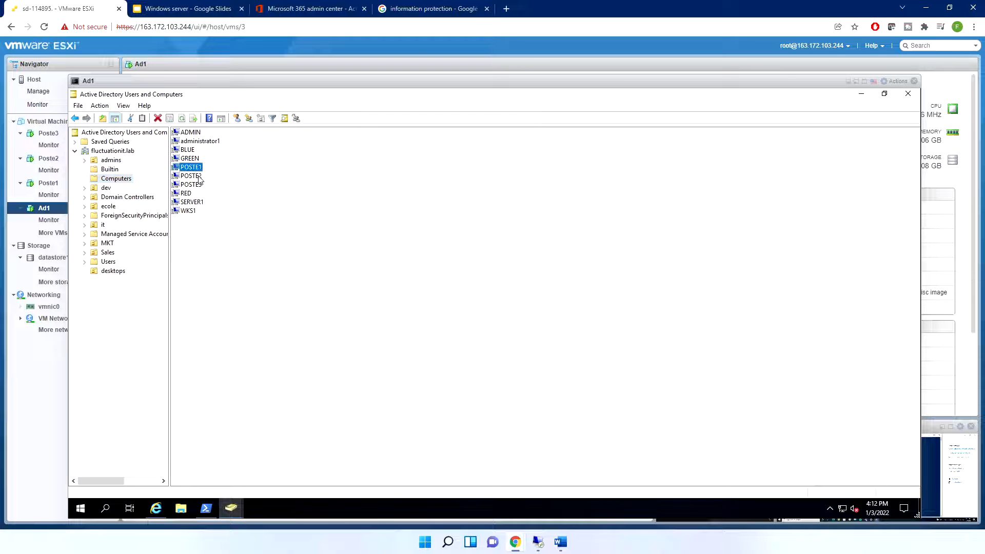
left_click(199, 176, "shift")
left_click(201, 186, "shift")
left_click_drag(163, 208, 109, 275)
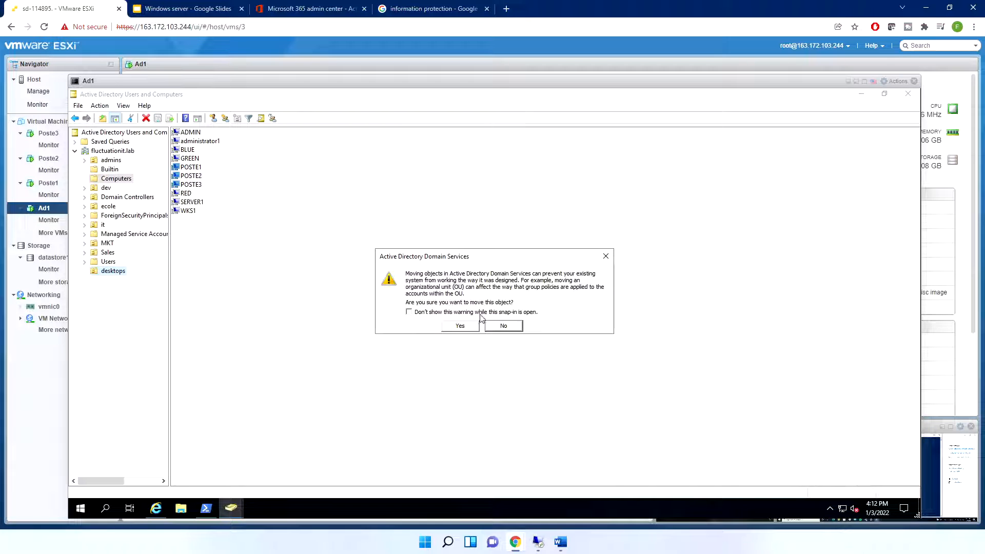
left_click(463, 326)
left_click(121, 272)
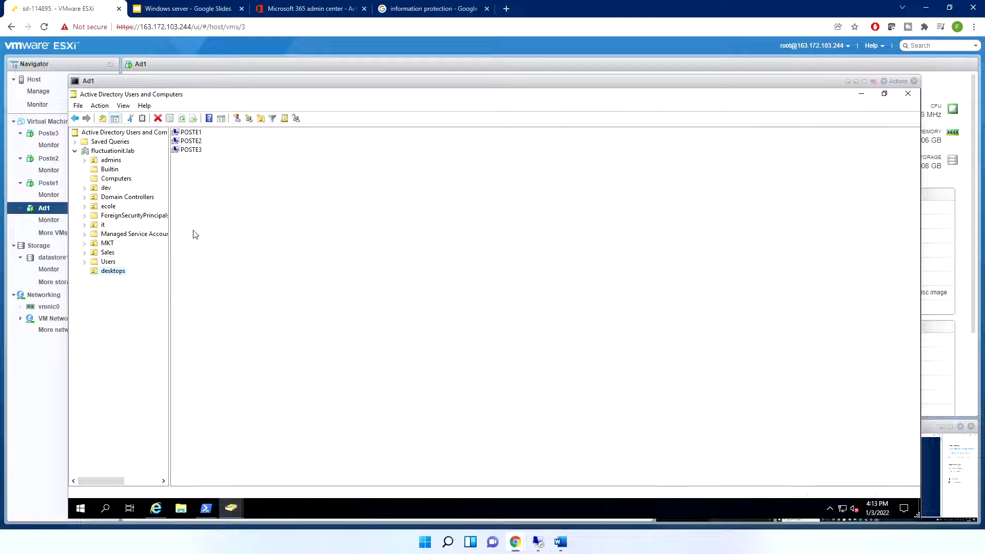
Browse the contents of the ecole, admins and MKT organizational units
left_click(108, 207)
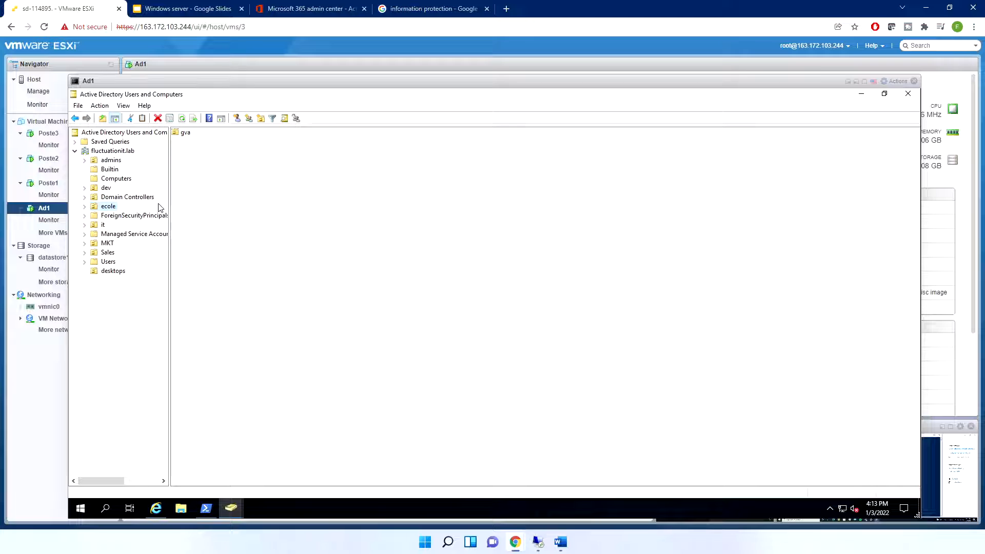
left_click(109, 161)
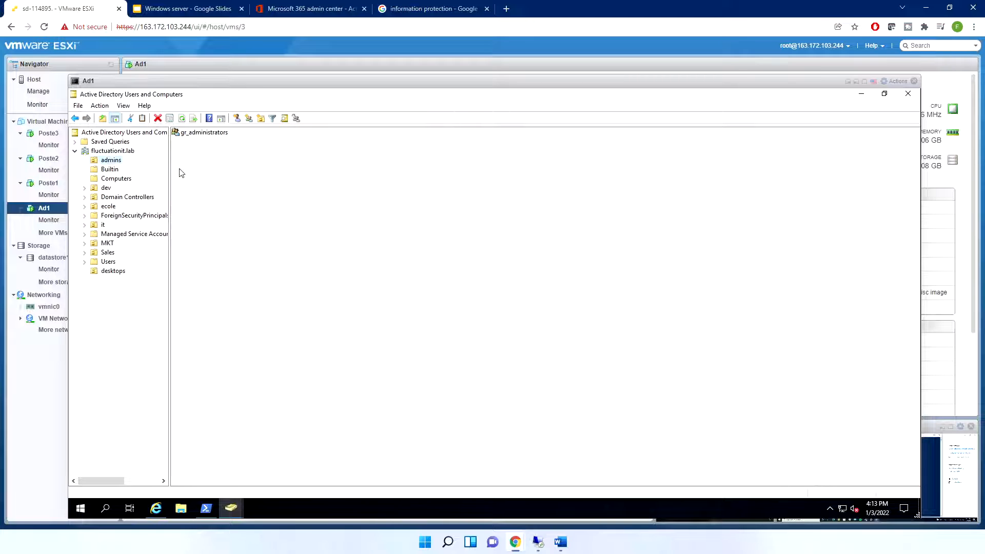
left_click(106, 244)
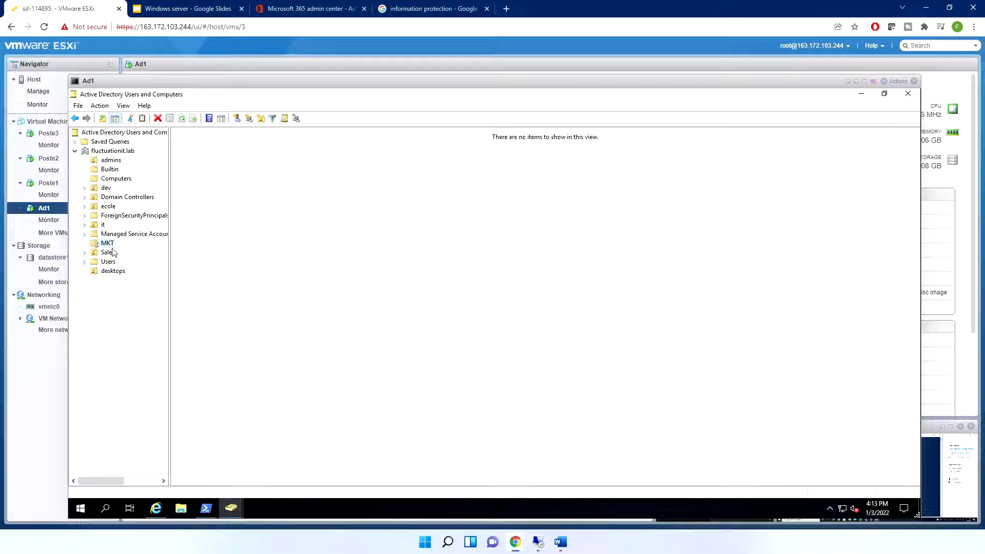
Review the group memberships in the properties of the user account inside the MKT organizational unit, leaving them unedited
left_click(184, 132)
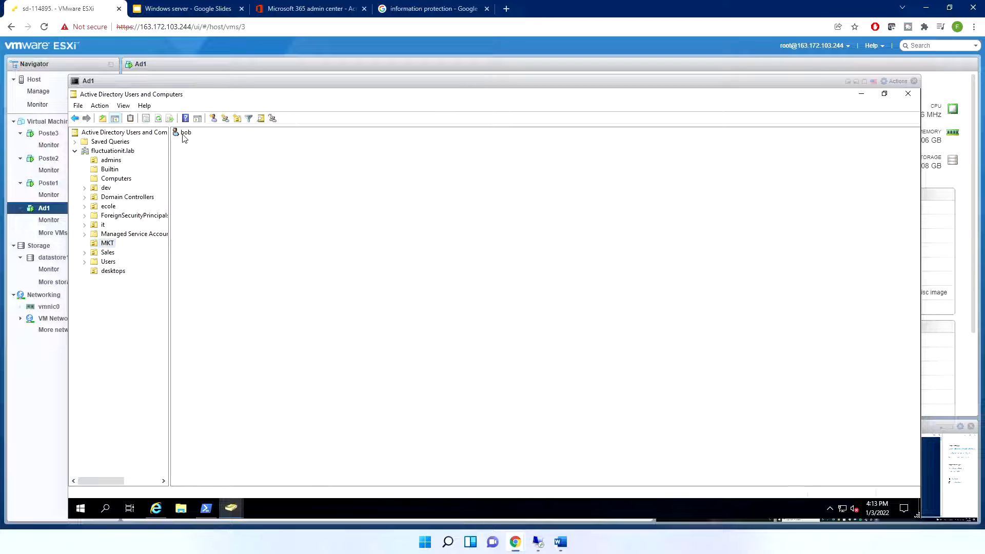
left_click(183, 132)
right_click(182, 132)
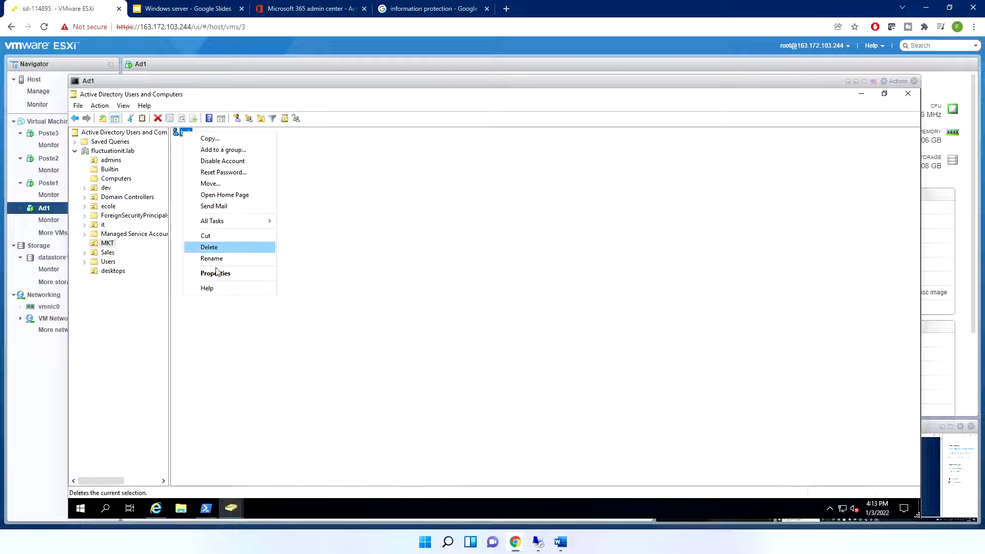
key("Return")
left_click(420, 180)
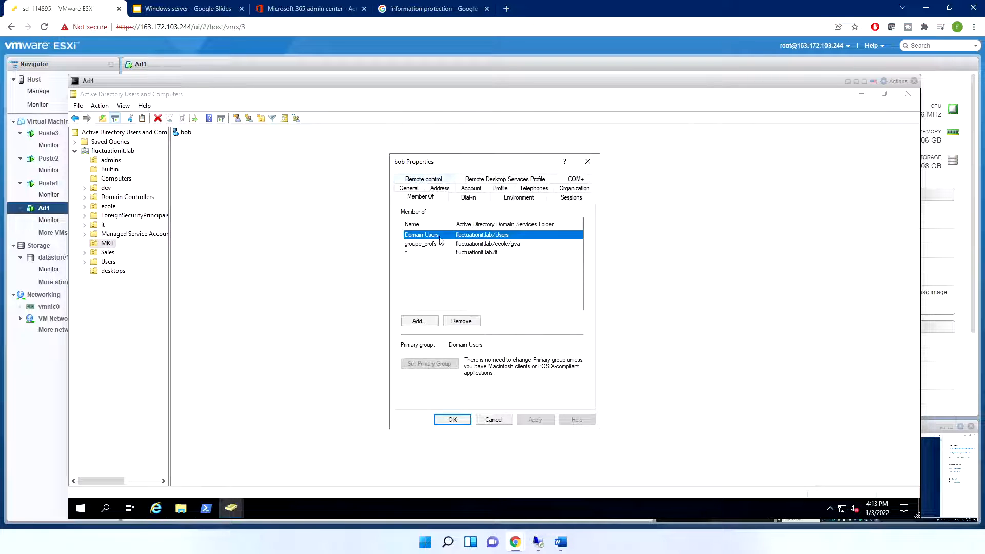
left_click(419, 253)
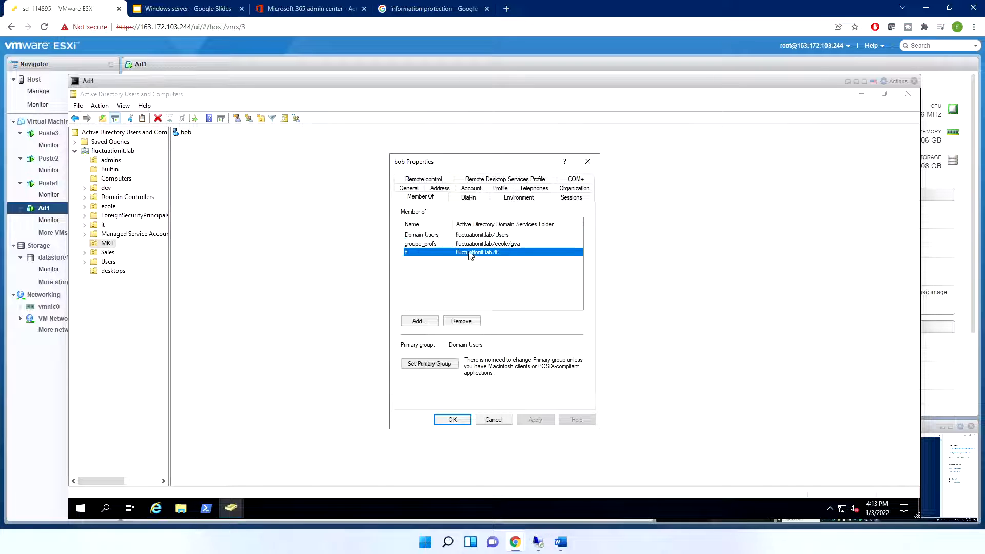
left_click(422, 246)
left_click(423, 253)
left_click(431, 235)
left_click(493, 424)
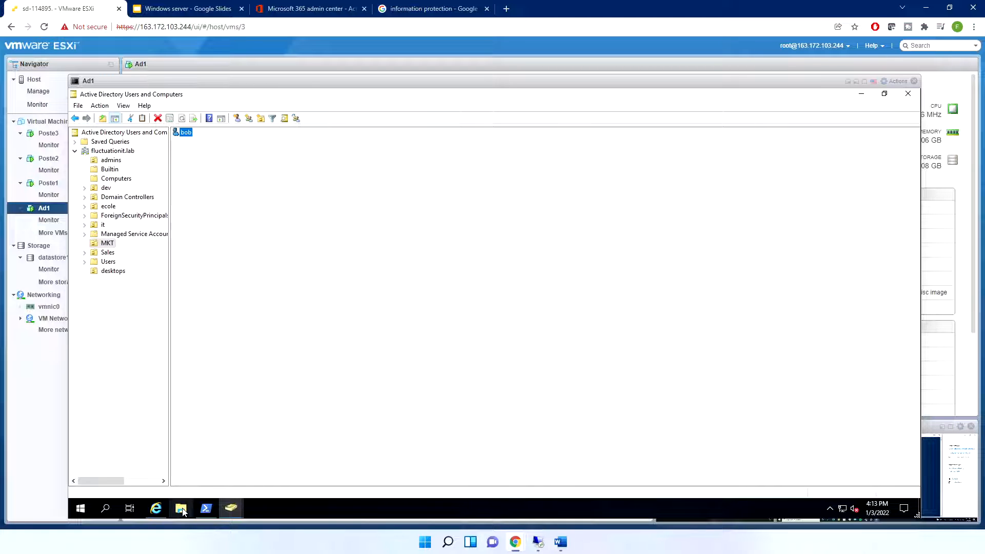
Launch Server Manager and open the Group Policy Management console from it
left_click(82, 508)
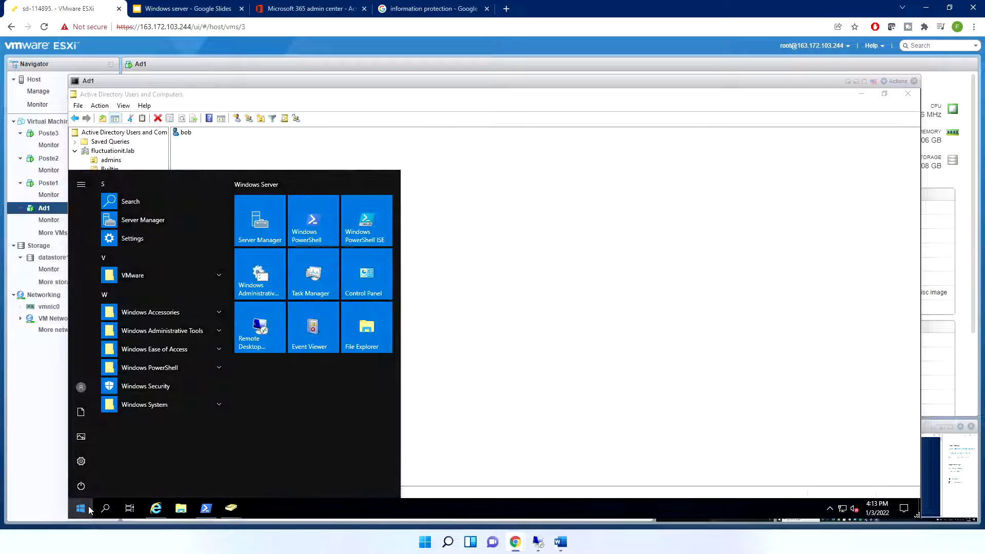
left_click(90, 509)
type("ser")
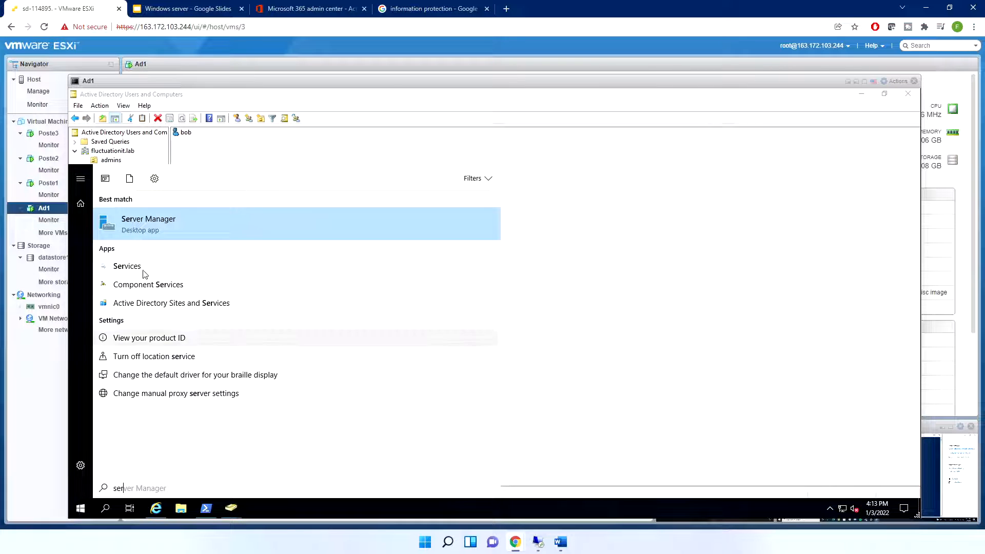
left_click(143, 225)
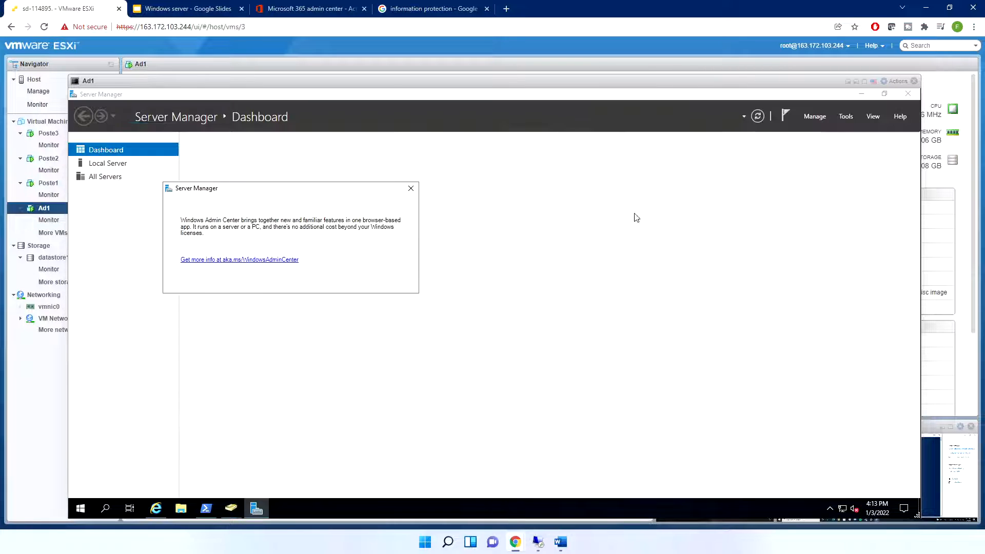
left_click(846, 117)
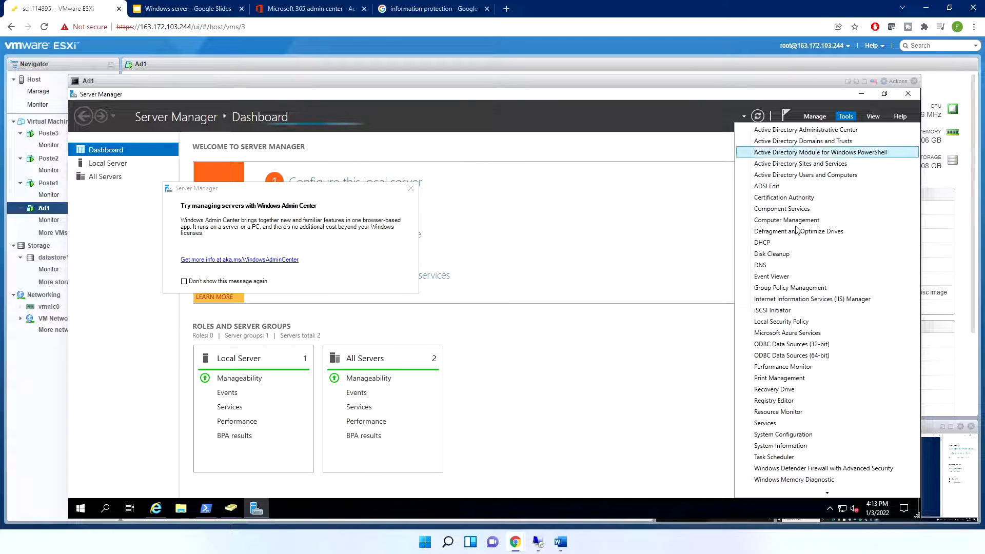
left_click(799, 287)
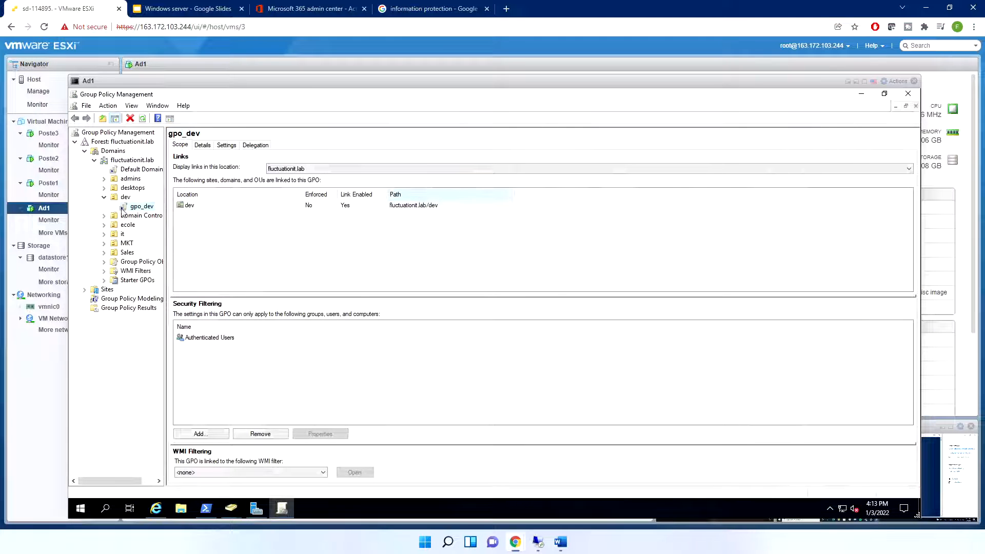
Create a group policy object named GPO1 and link it to the MKT organizational unit
left_click(126, 243)
right_click(127, 244)
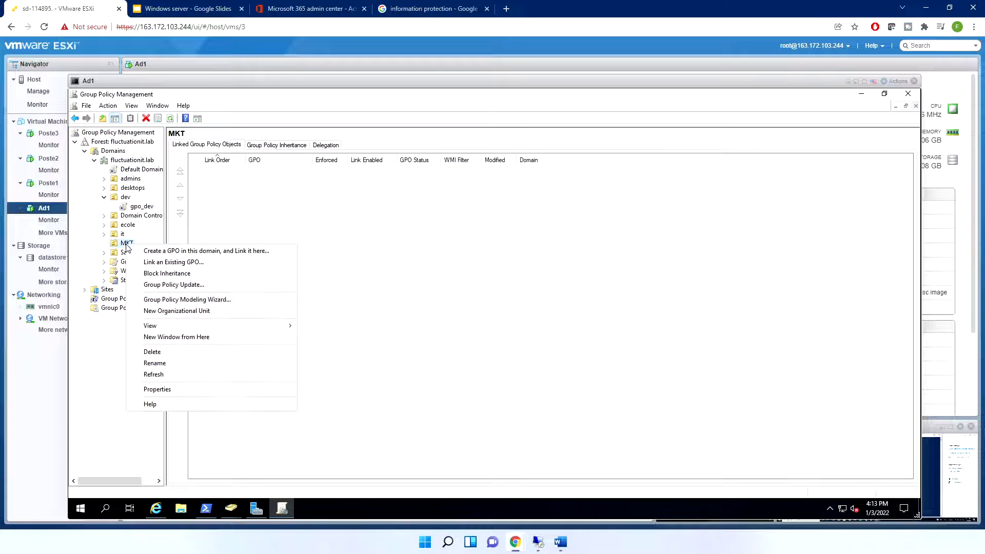
left_click(158, 252)
type("d")
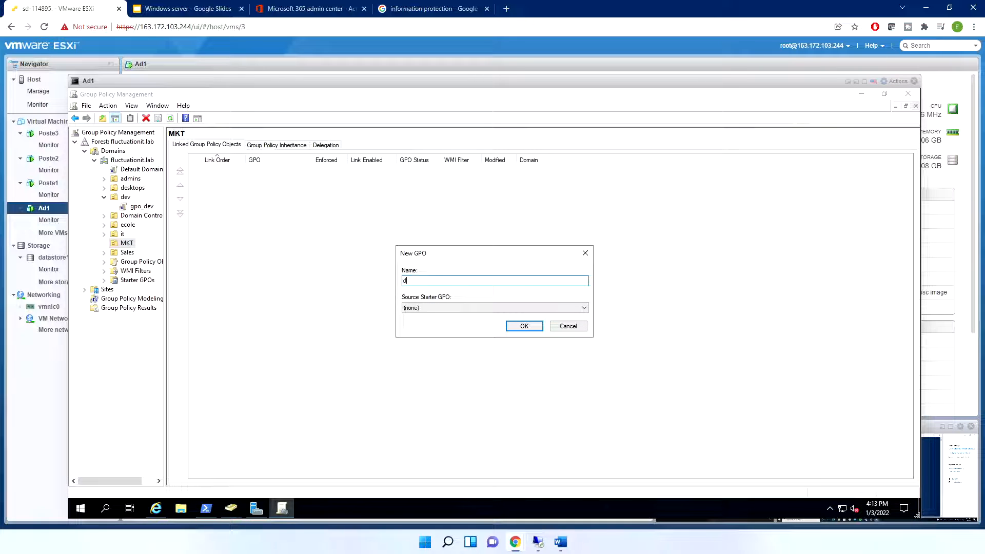
key("BackSpace")
key("BackSpace")
key("BackSpace")
type("D")
key("Return")
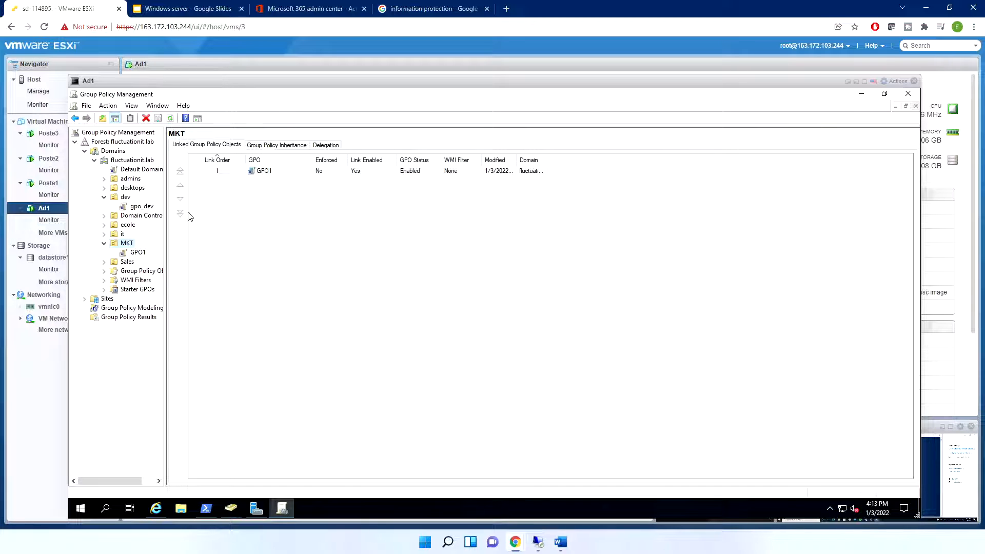
Review the domain's list of Group Policy Objects and locate GPO1 in it
left_click(137, 290)
left_click(138, 272)
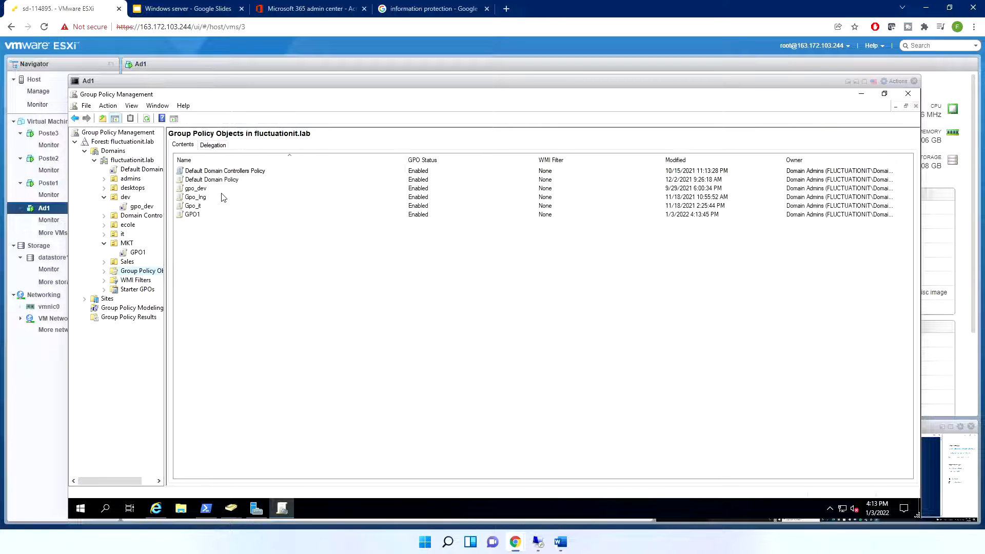
left_click(198, 215)
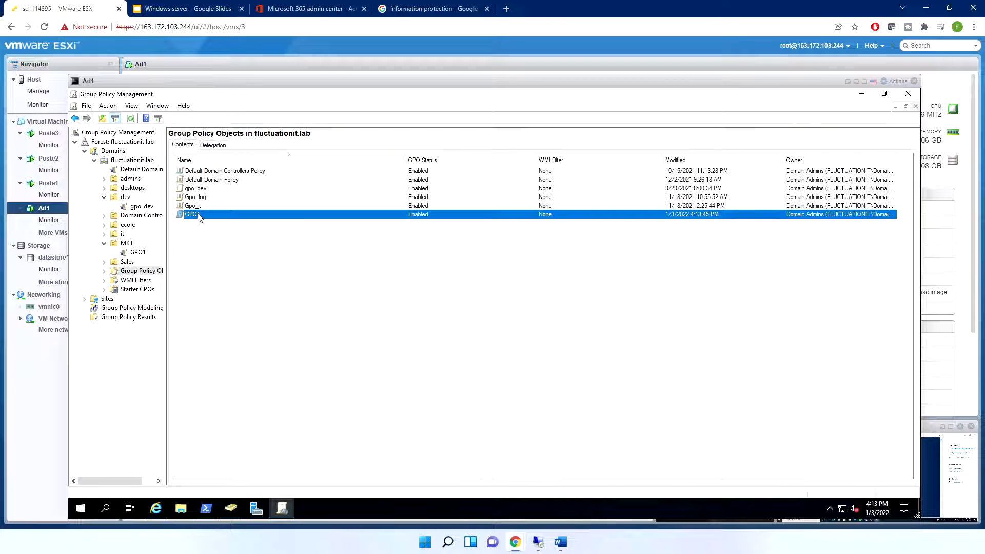
Open the GPO1 policy linked under MKT for editing in the Group Policy Management Editor
left_click(135, 253)
right_click(134, 252)
left_click(210, 258)
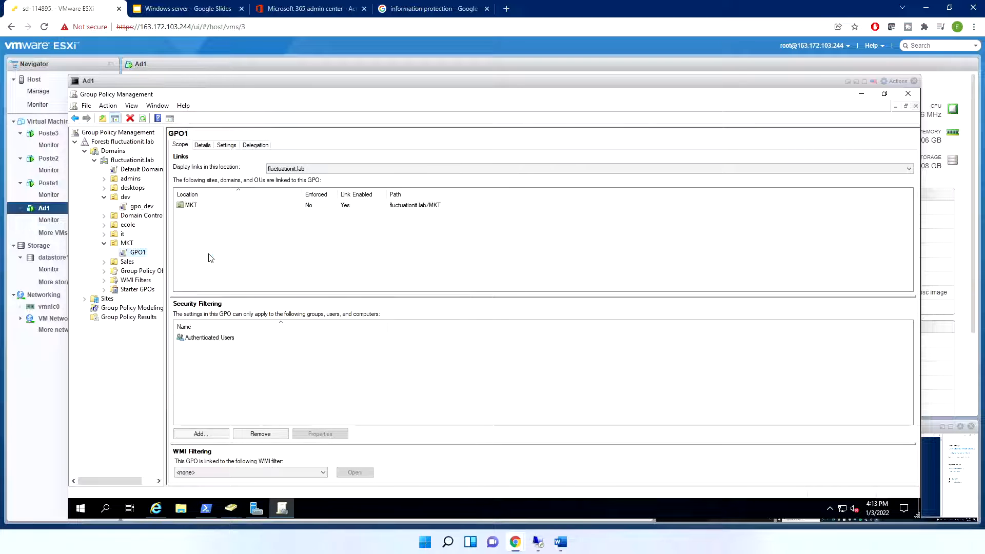
double_click(289, 129)
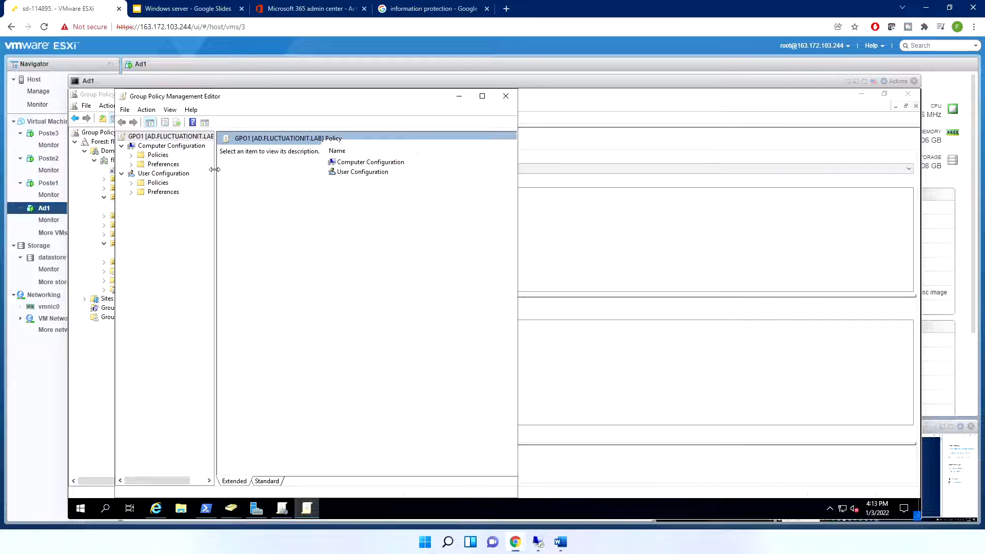
Enable the Lock the Taskbar policy in the user Administrative Templates for Start Menu and Taskbar
left_click(152, 174)
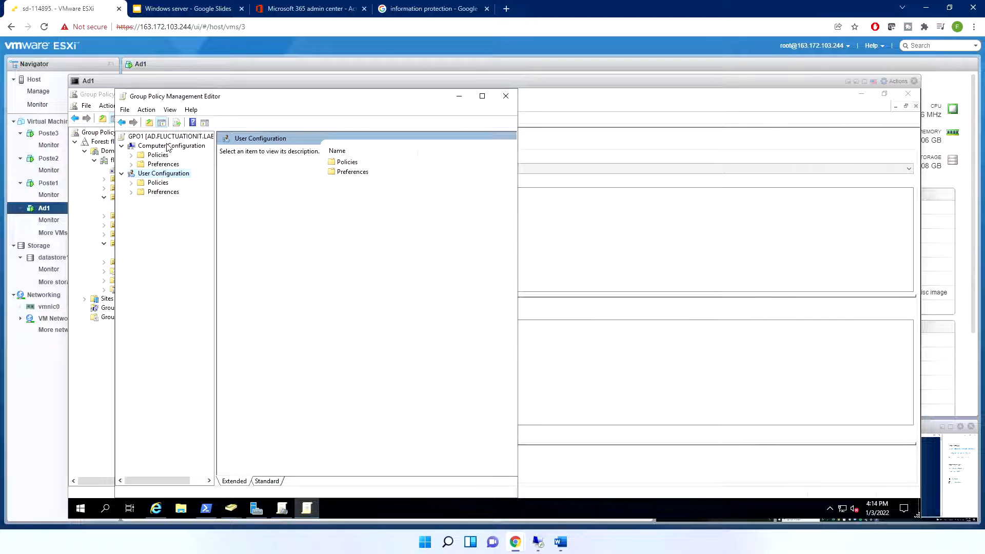
left_click(132, 183)
left_click(174, 212)
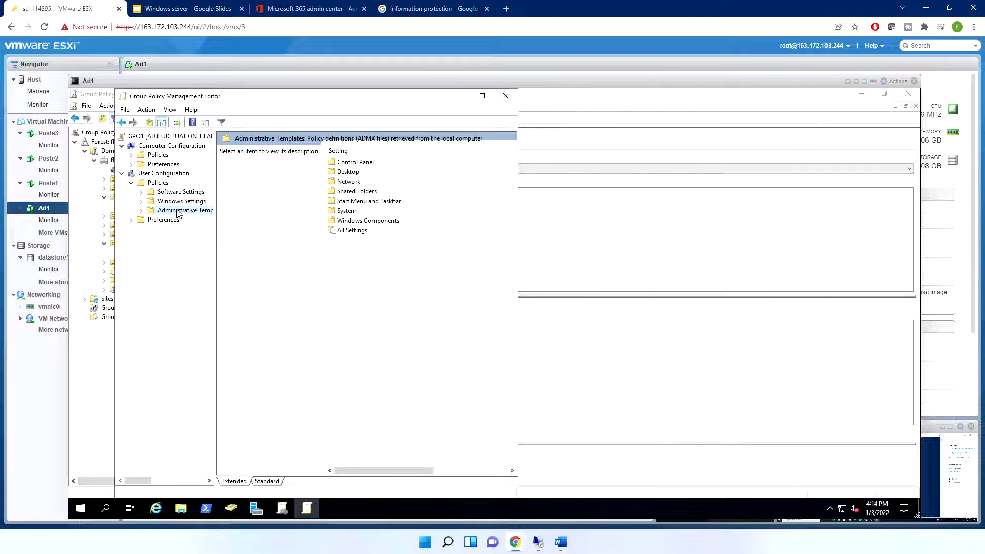
double_click(359, 205)
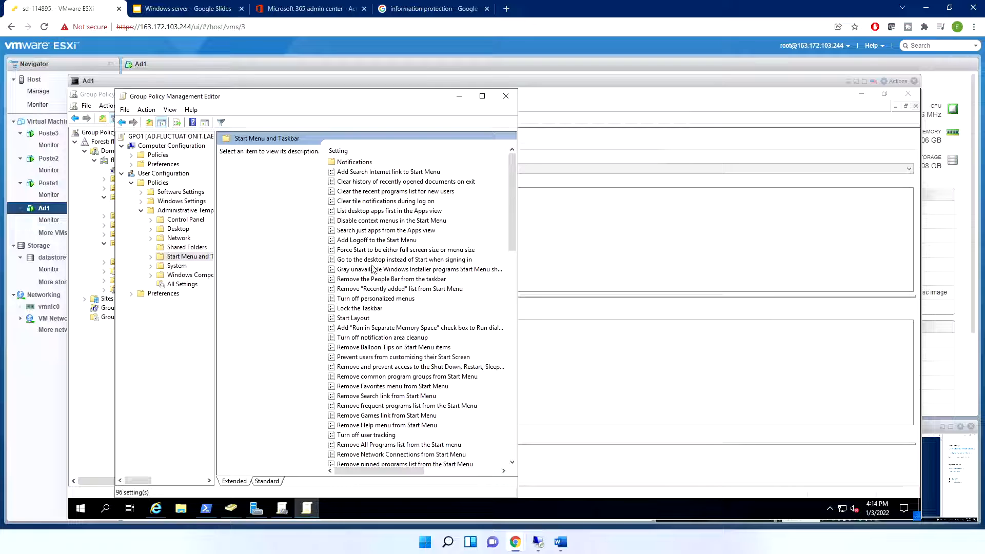
double_click(369, 310)
left_click(121, 180)
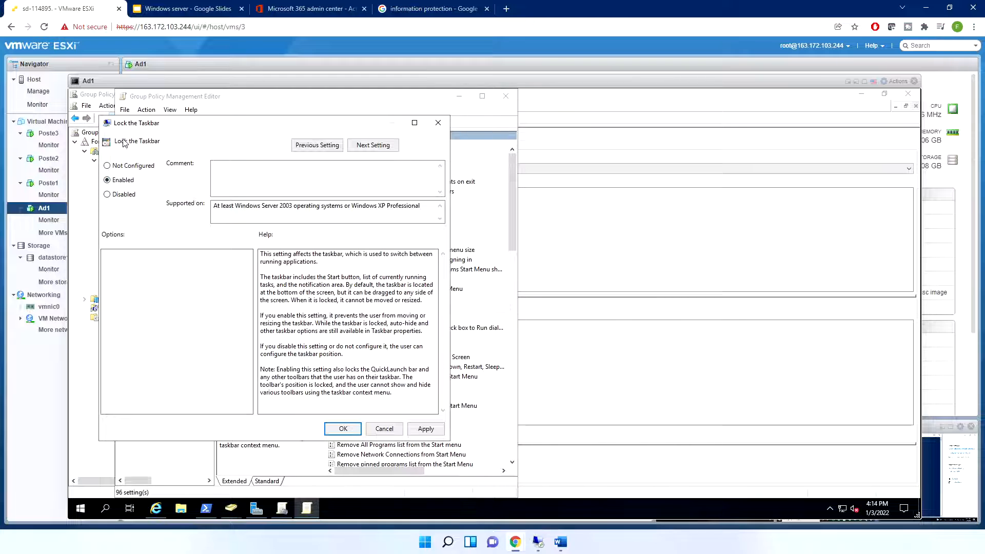
left_click(358, 434)
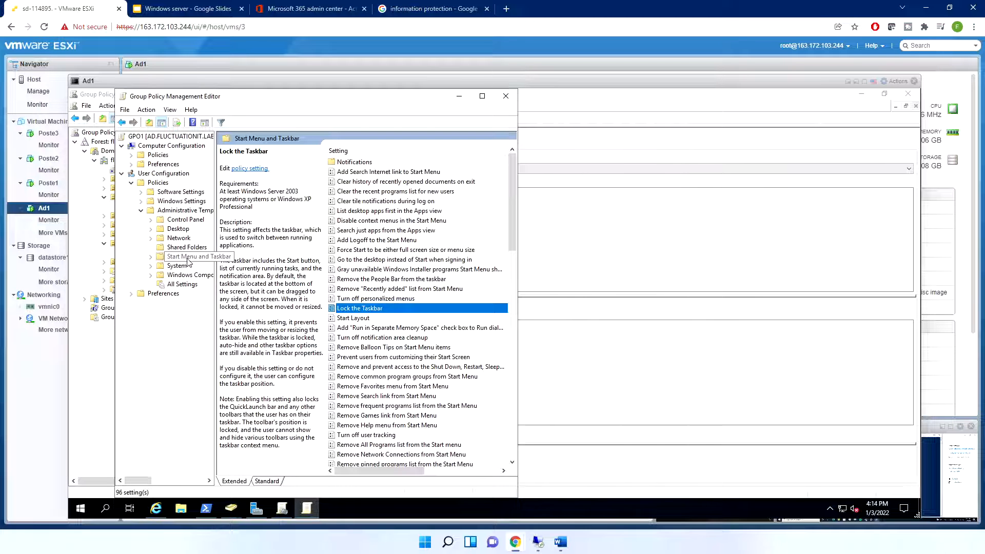
Enable the Remove Task Manager policy in the user Ctrl+Alt+Del Options of the System templates and close the policy editor
scroll(367, 224, "down", 10)
scroll(366, 224, "down", 10)
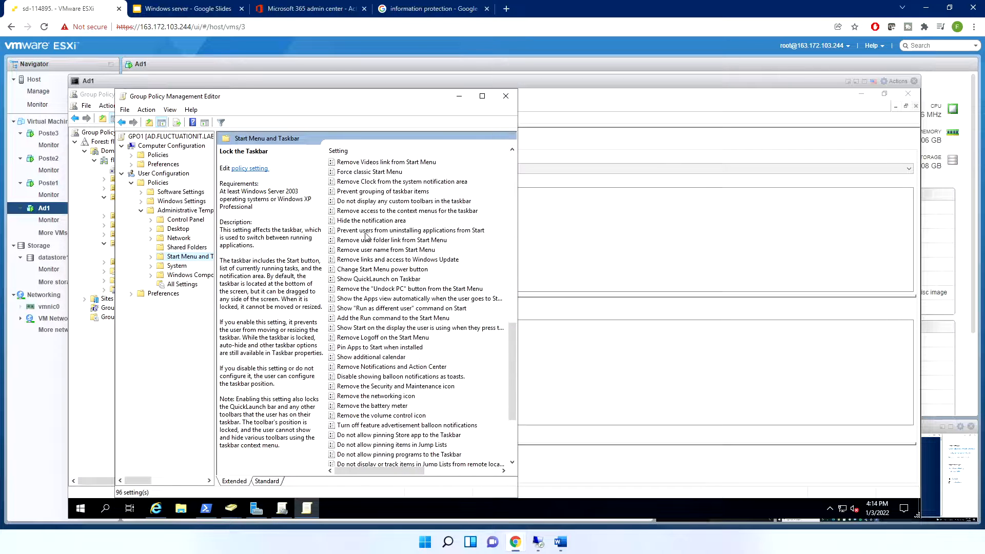
left_click(177, 266)
double_click(385, 163)
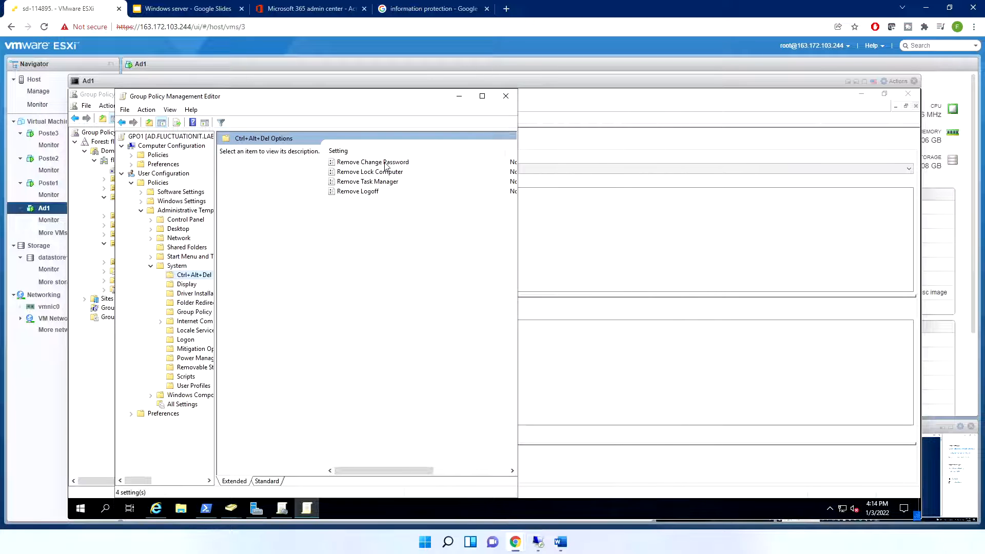
left_click(362, 184)
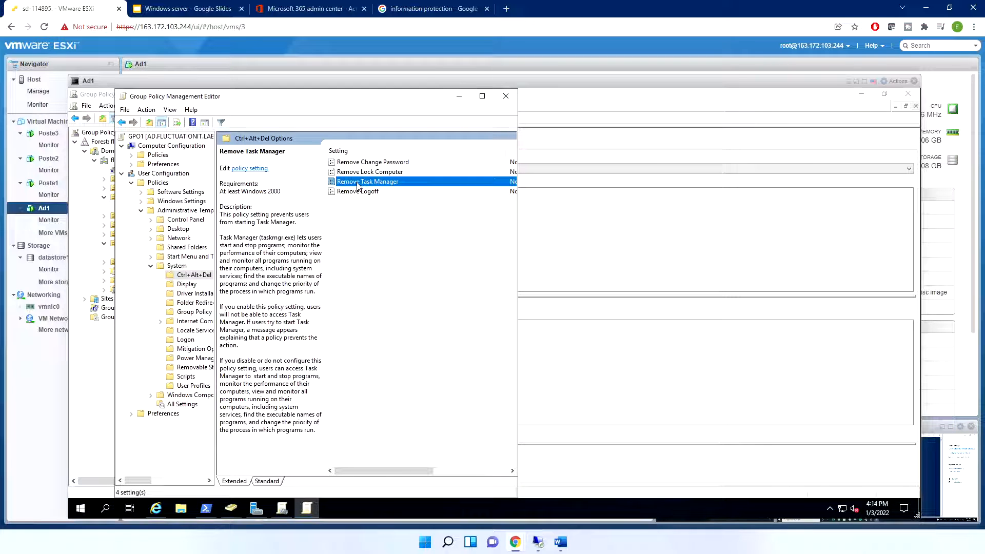
double_click(355, 187)
left_click(134, 195)
left_click(350, 440)
left_click(506, 96)
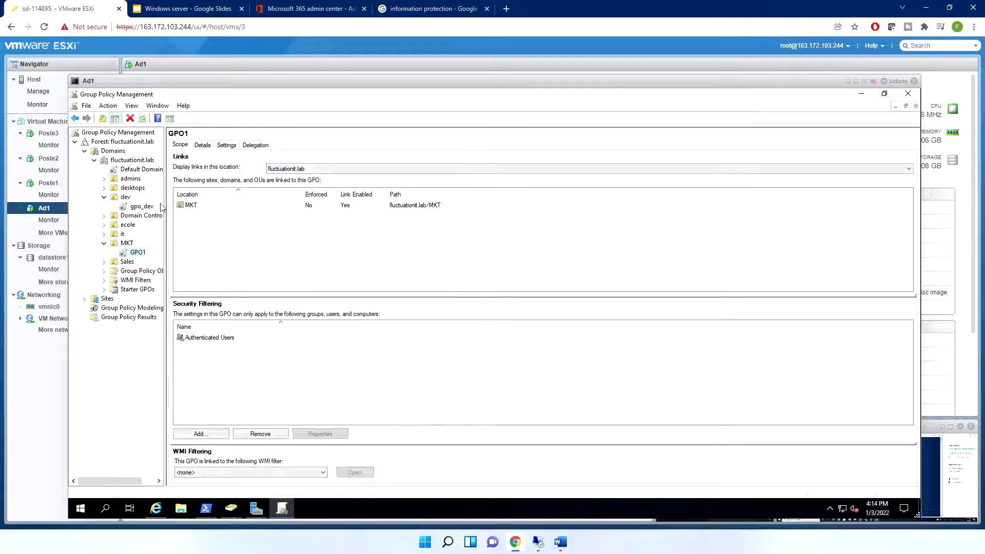
Examine GPO1's settings report with all sections expanded, down to its user Administrative Templates
left_click(230, 146)
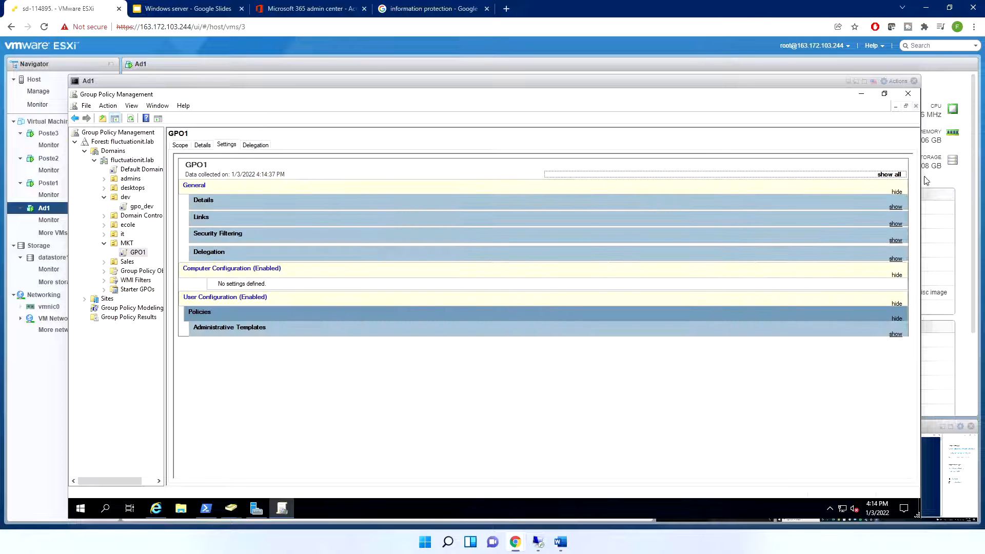
left_click(892, 176)
scroll(357, 306, "down", 5)
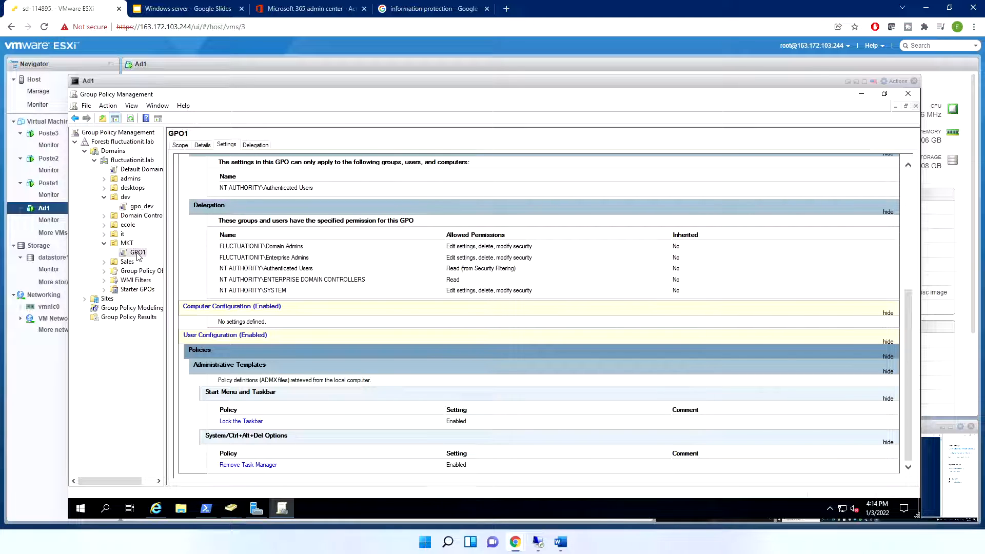
Switch to Active Directory Users and Computers and display the contents of the MKT organizational unit
left_click(230, 507)
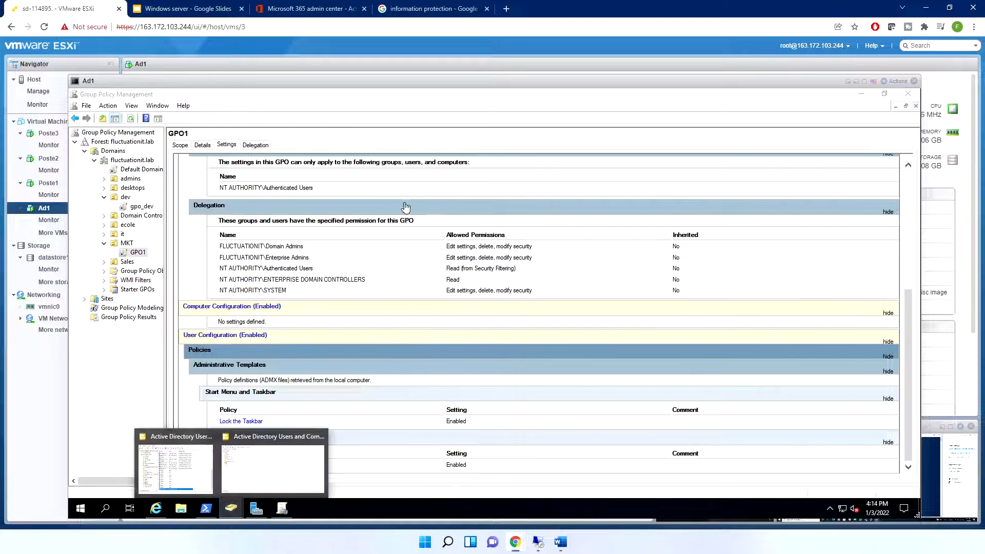
left_click(184, 461)
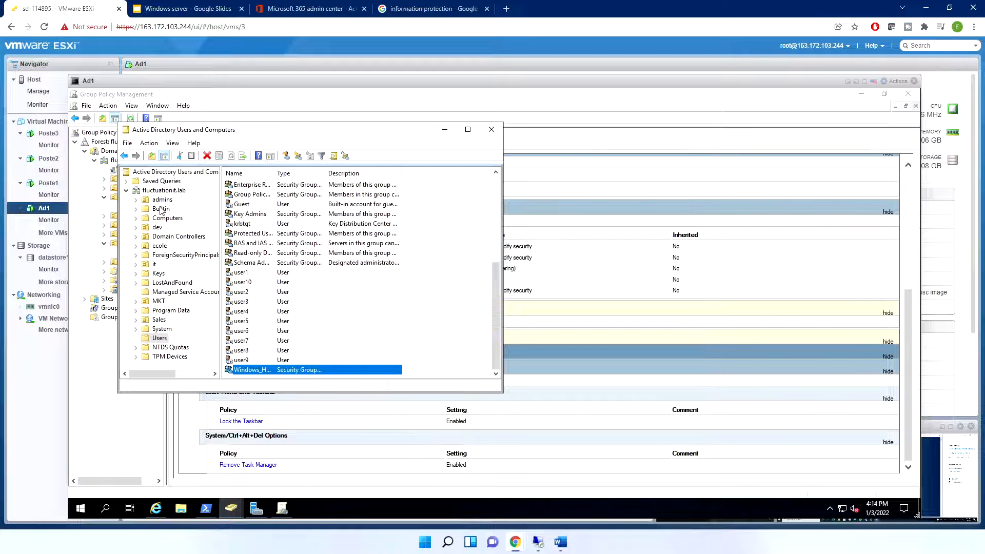
left_click(163, 302)
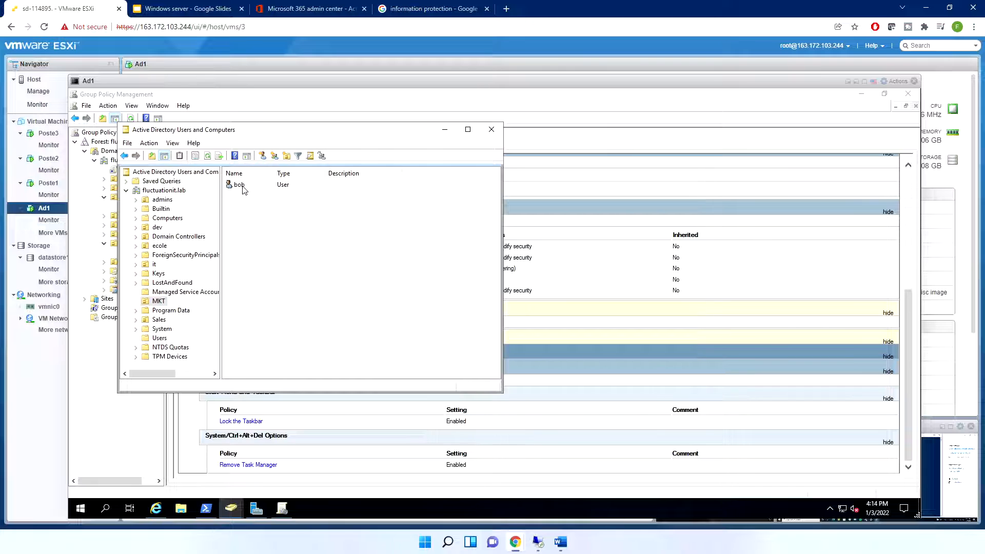
Reset the MKT user's account password without requiring a change at next logon, entering and confirming the new password
right_click(243, 190)
left_click(281, 238)
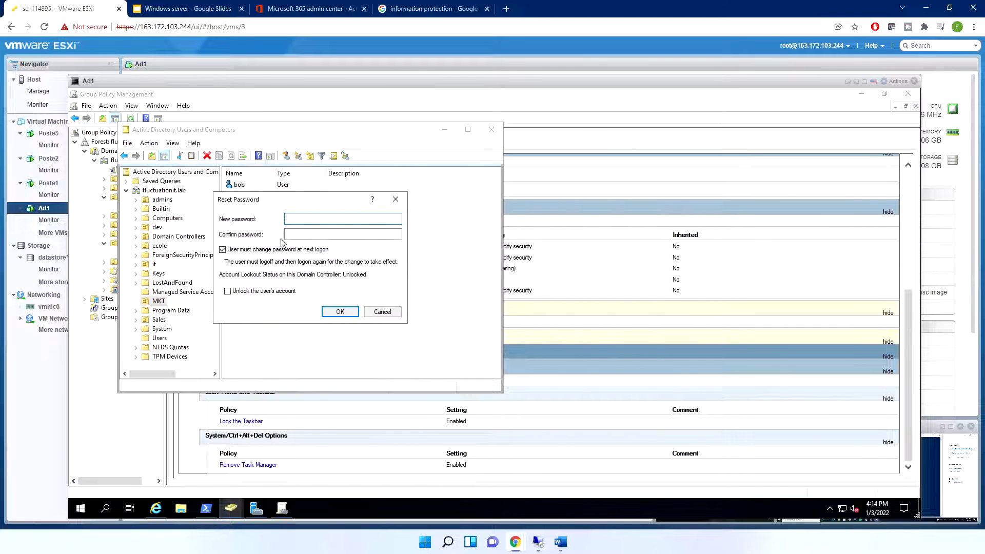
left_click(275, 251)
left_click(301, 218)
type("••••••••")
key("Tab")
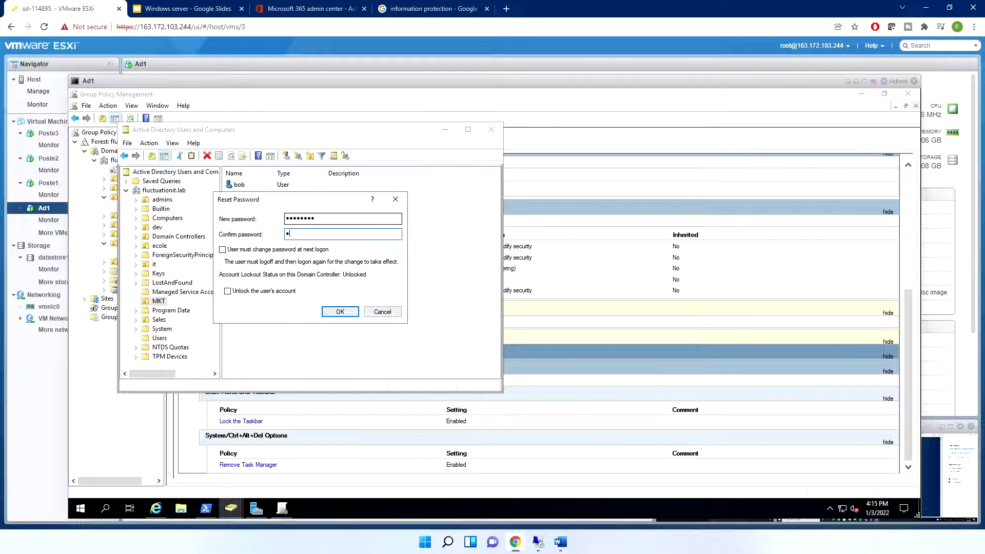
type("••••••••")
key("Return")
left_click(549, 337)
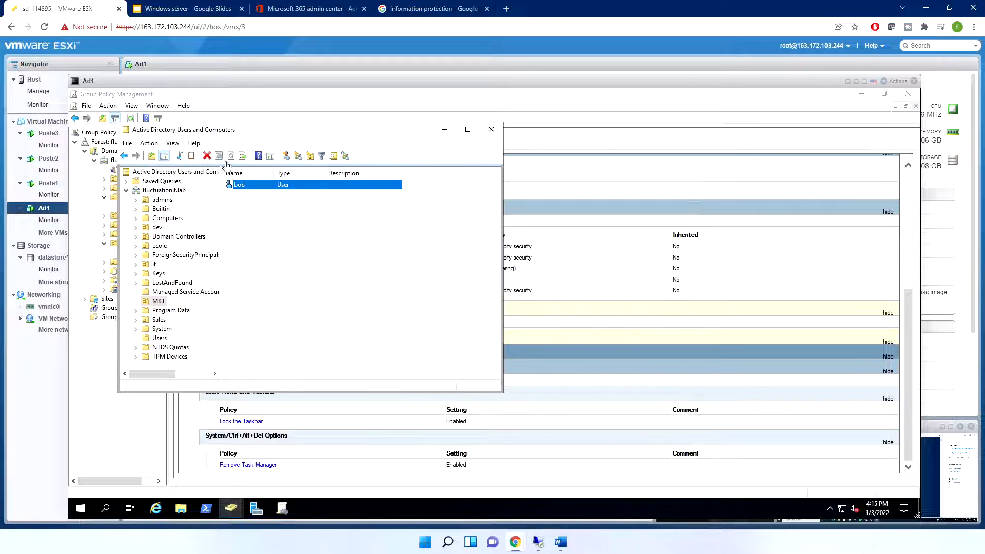
Switch to the Poste2 virtual machine console and sign the current Administrator out of Windows
left_click(51, 159)
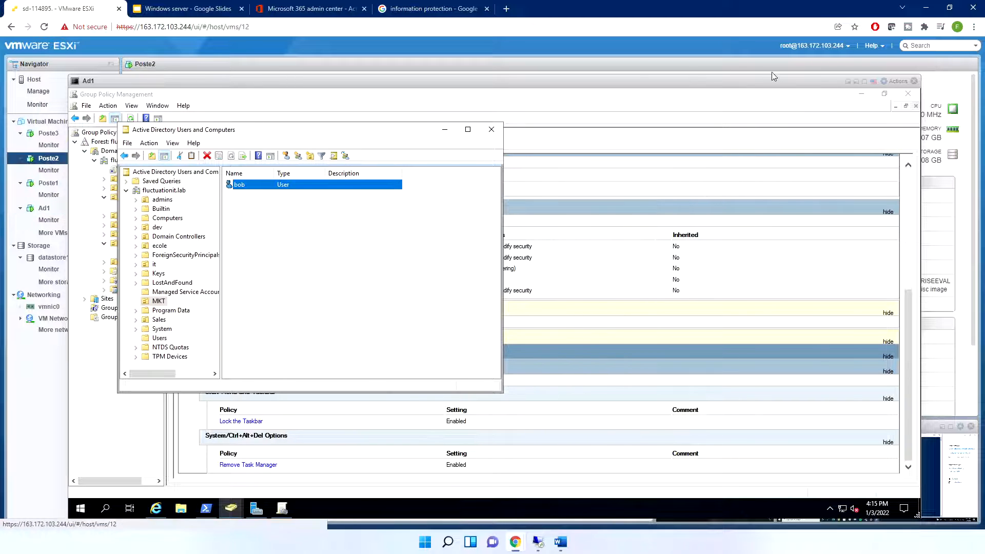
left_click(847, 81)
left_click(166, 130)
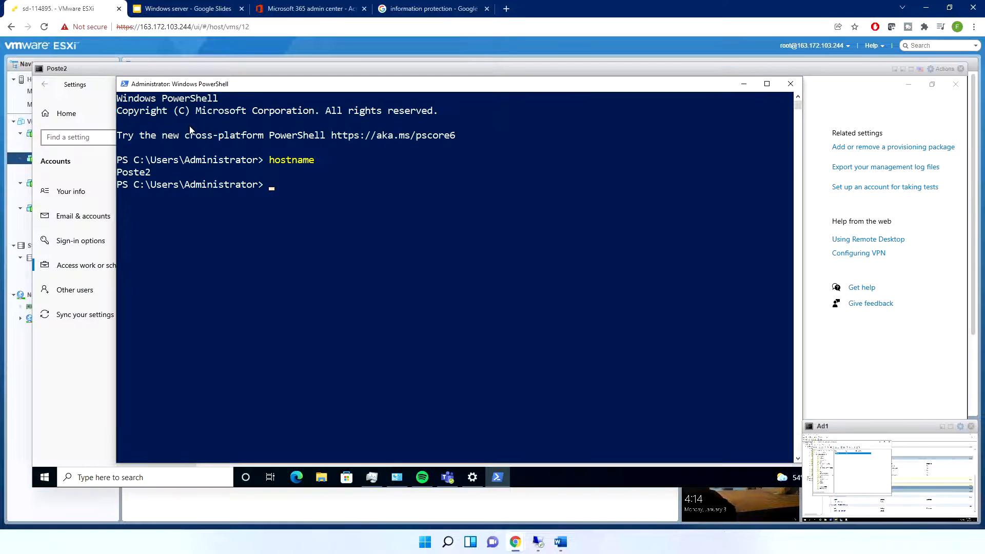
left_click_drag(372, 233, 391, 423)
left_click(426, 249)
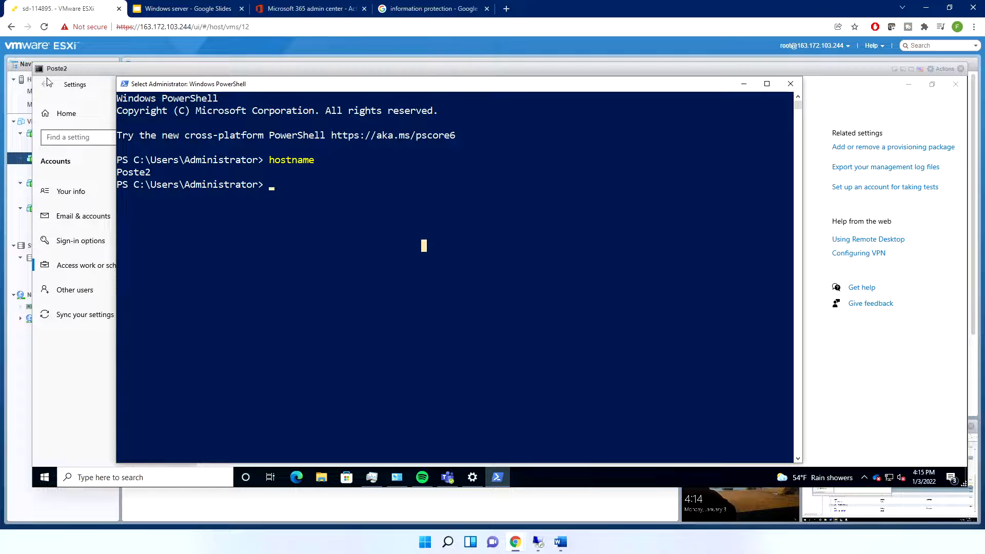
left_click(47, 478)
right_click(47, 477)
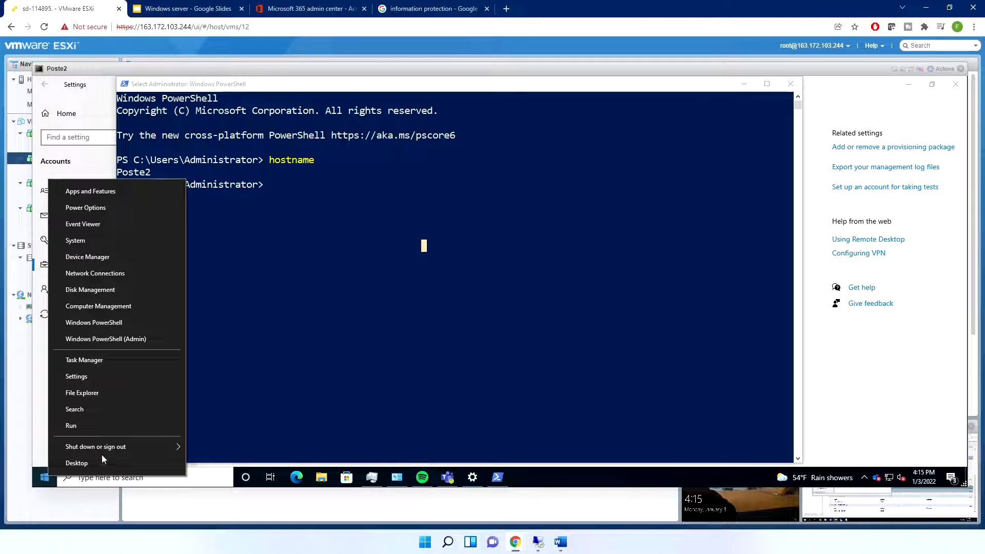
mouse_move(136, 446)
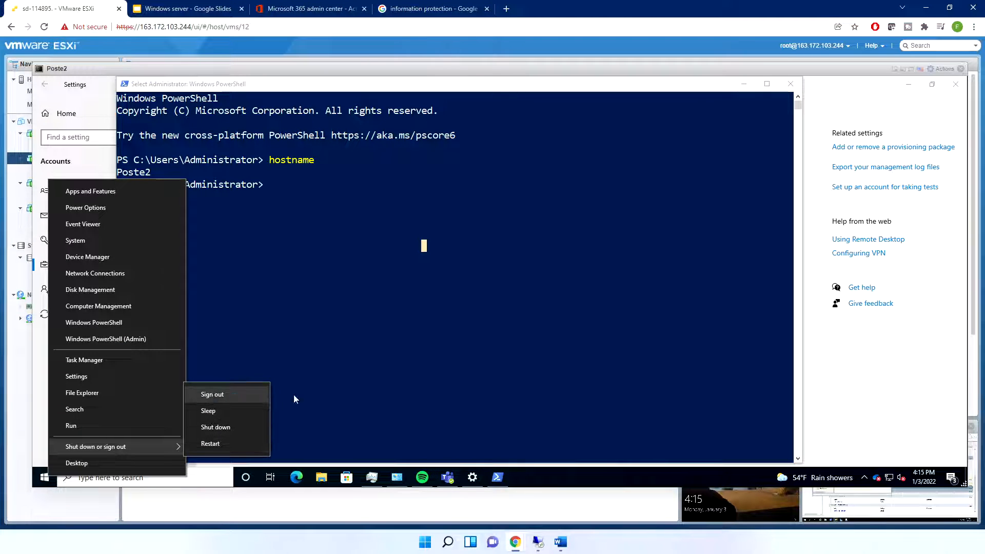
left_click(230, 395)
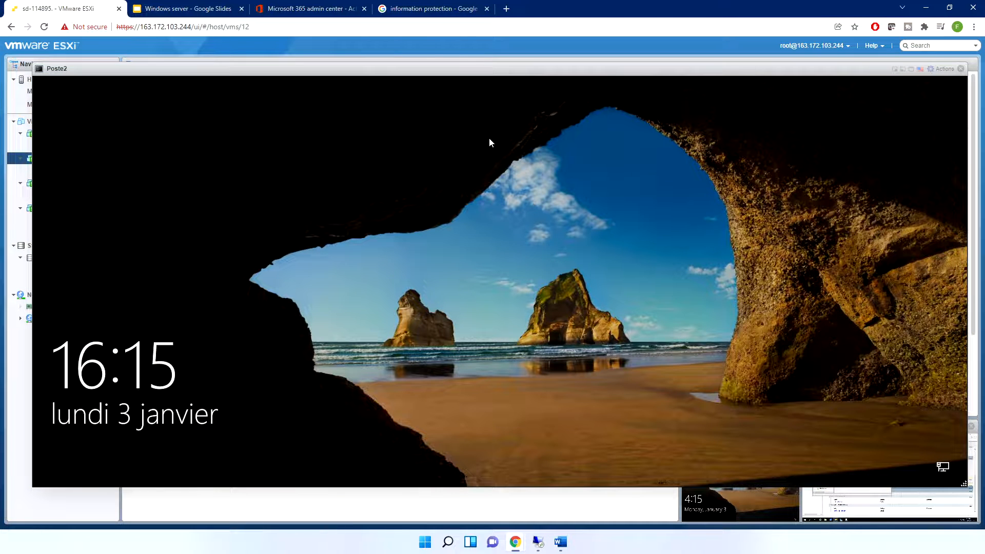
Try to sign in to Poste2 as another user with the MKT account's user name and password
left_click(524, 143)
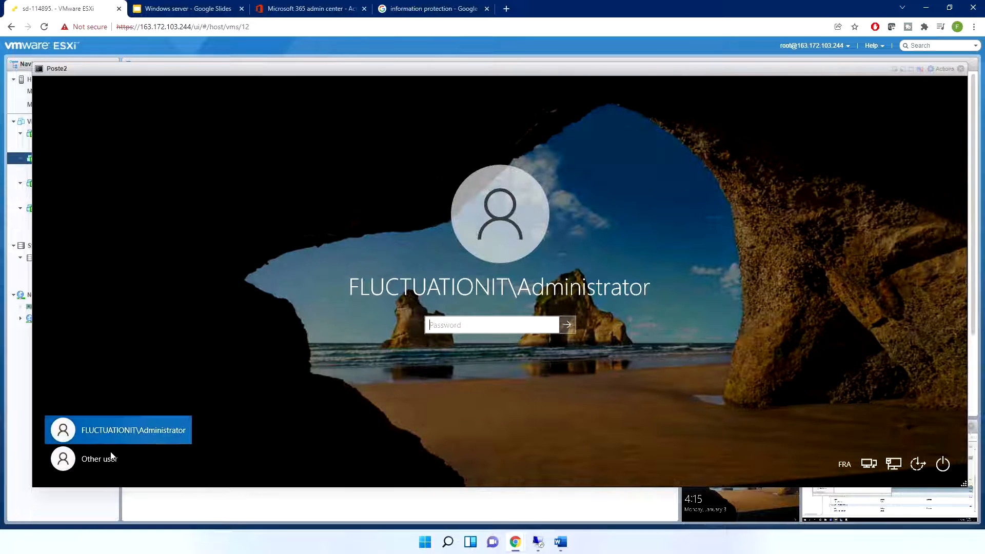
left_click(112, 457)
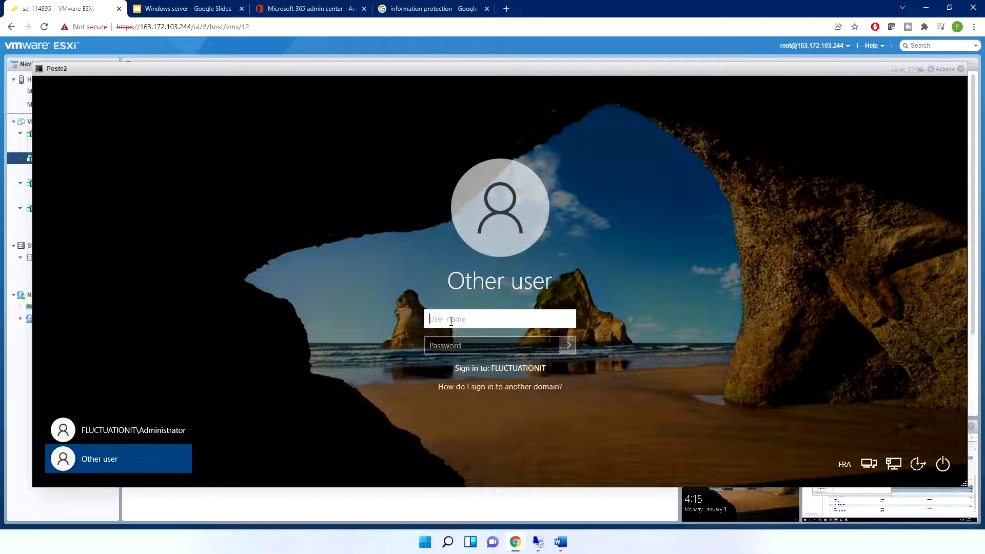
type("bob")
key("Tab")
type("••")
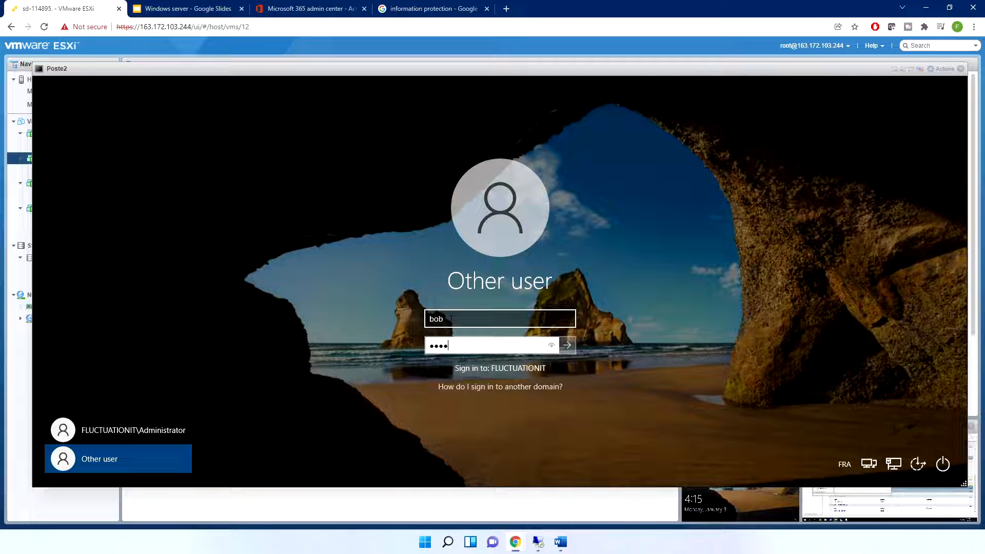
type("•••••")
key("Return")
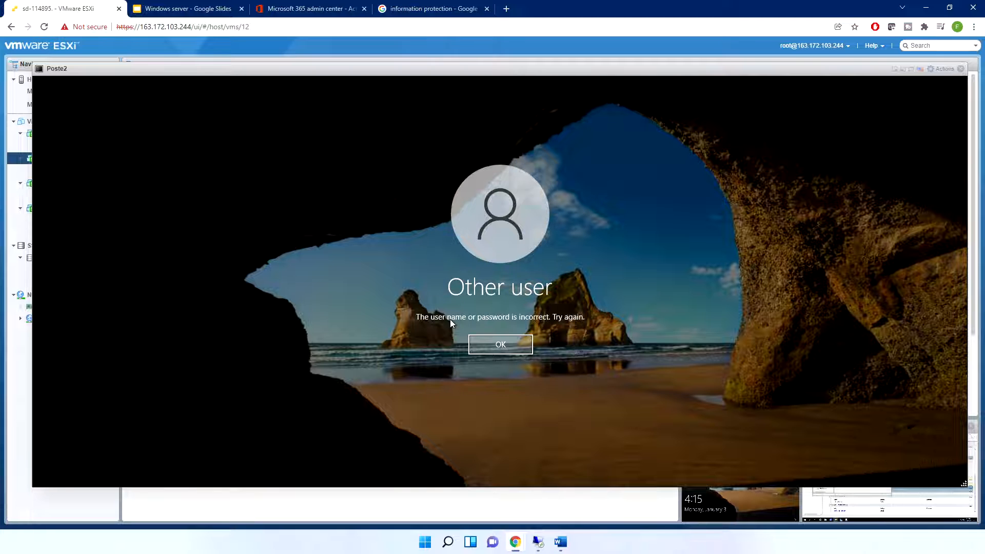
left_click(498, 352)
Switch the Poste2 sign-in keyboard to English (United States) and sign in as the MKT user with the account password
left_click(842, 469)
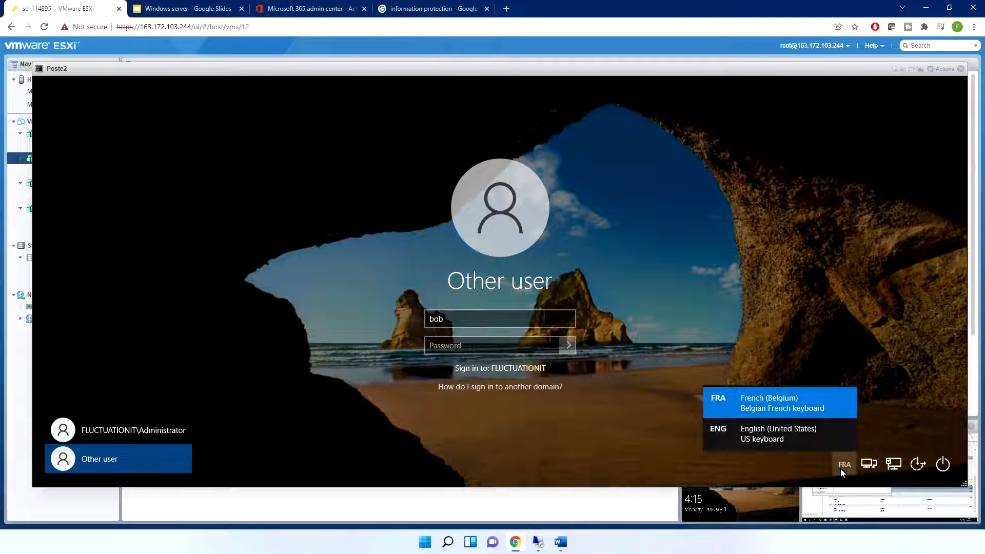
left_click(734, 434)
left_click(497, 351)
type("••••••••")
key("Return")
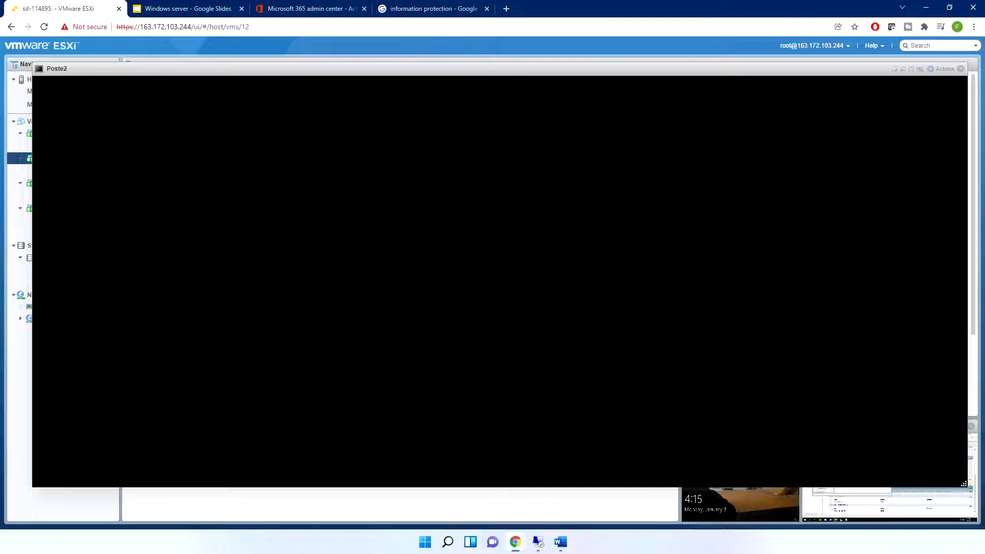
left_click_drag(494, 67, 479, 67)
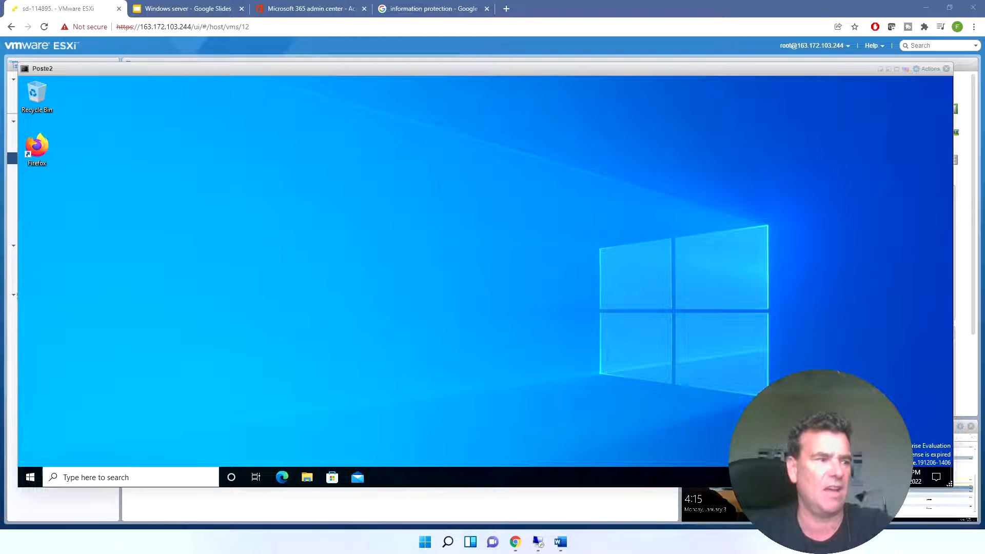
Check on the Poste2 taskbar's options whether Task Manager and Lock the taskbar are available to the MKT user
right_click(466, 476)
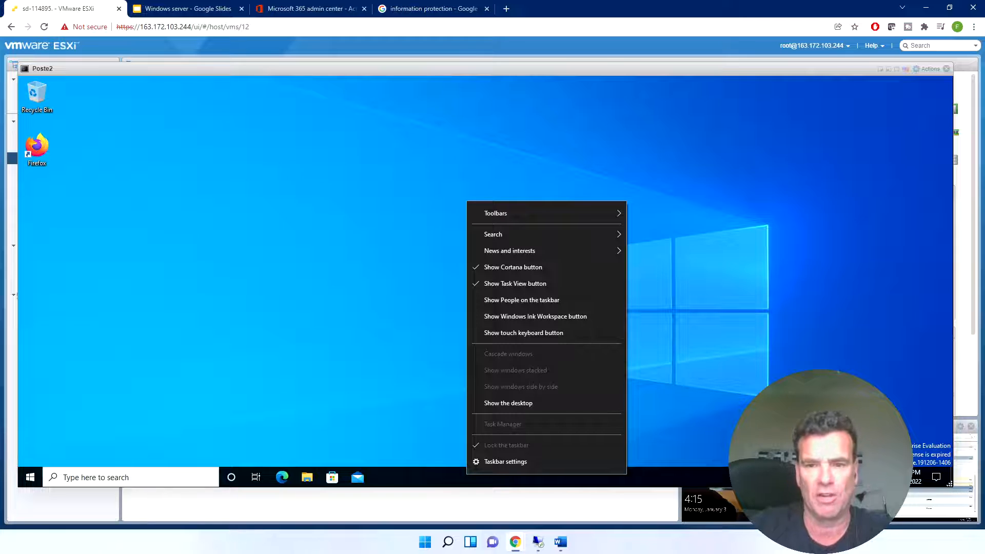
left_click(486, 445)
left_click(735, 483)
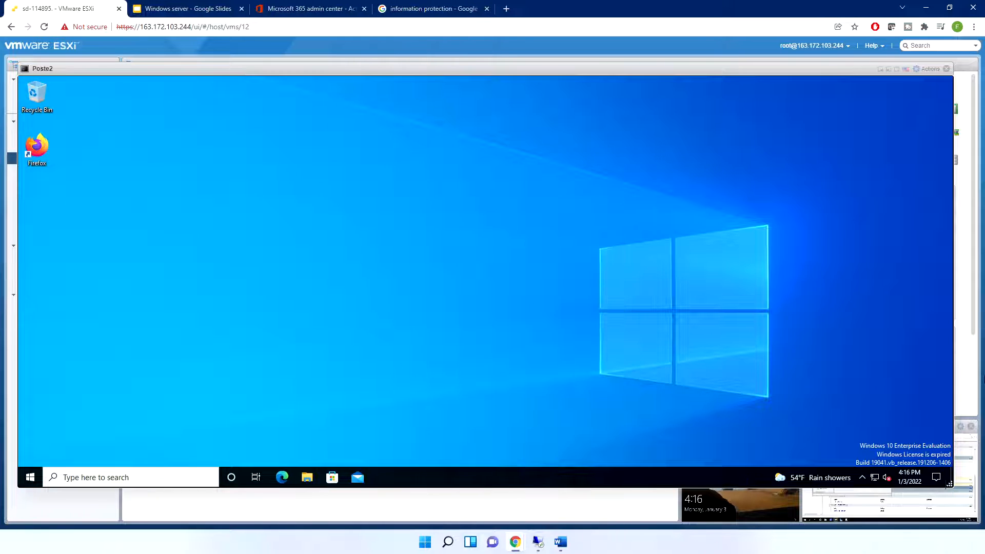
right_click(405, 474)
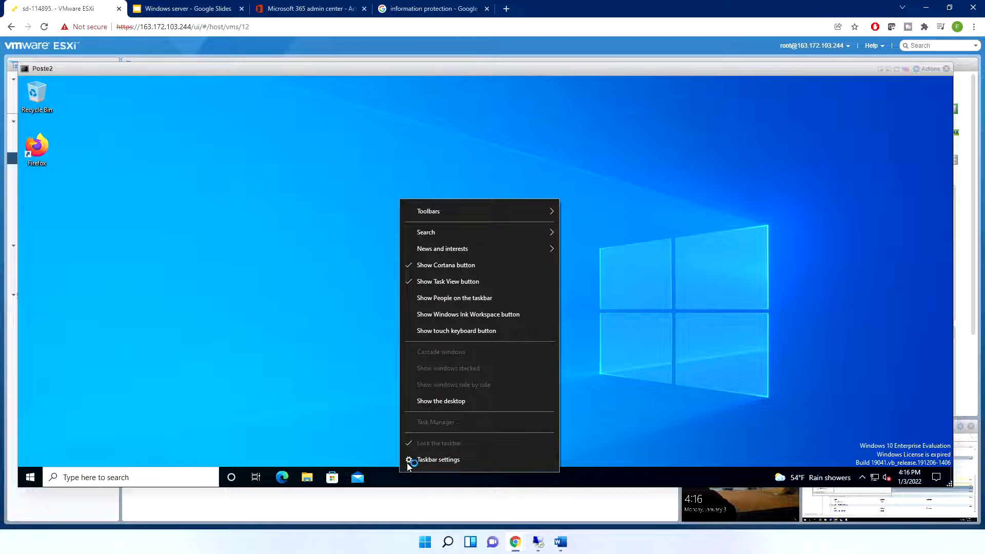
left_click(291, 393)
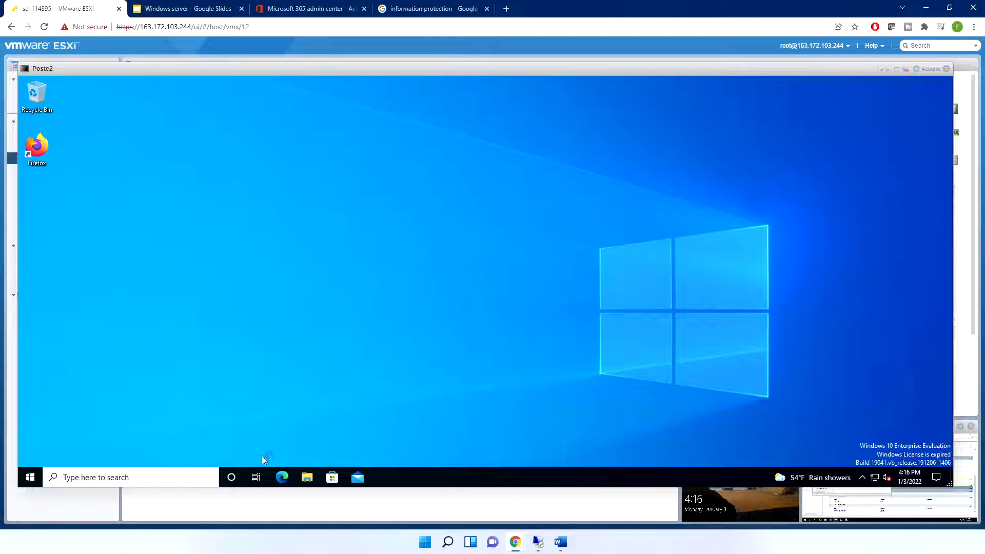
right_click(429, 476)
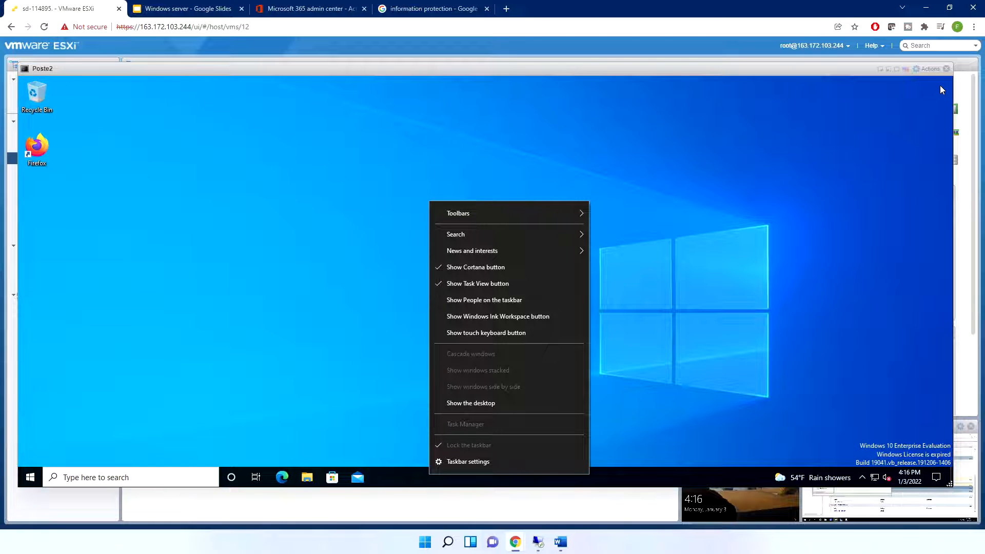
Bring up the Windows security screen on Poste2 to check whether Task Manager is offered, and dismiss it
left_click(931, 70)
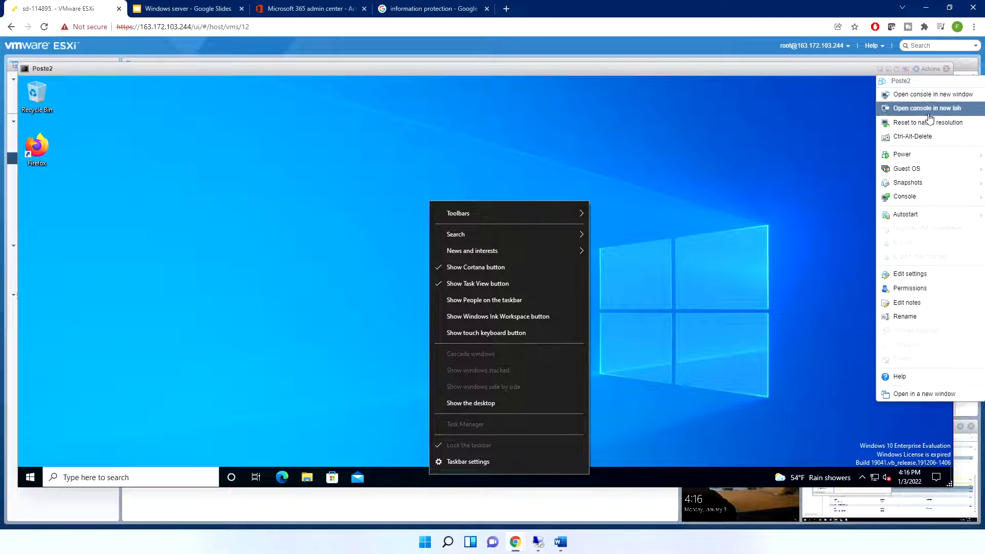
left_click(926, 130)
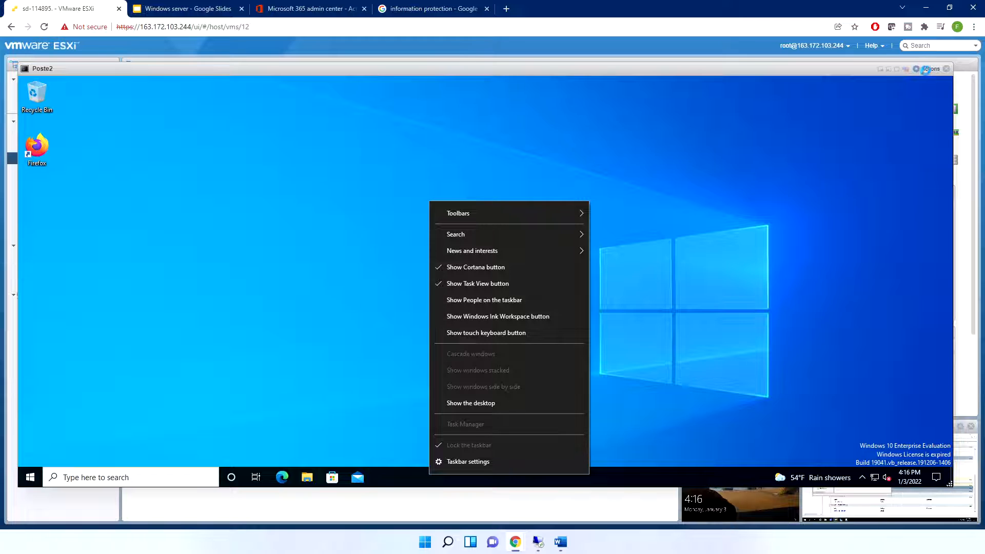
left_click(926, 70)
left_click(918, 132)
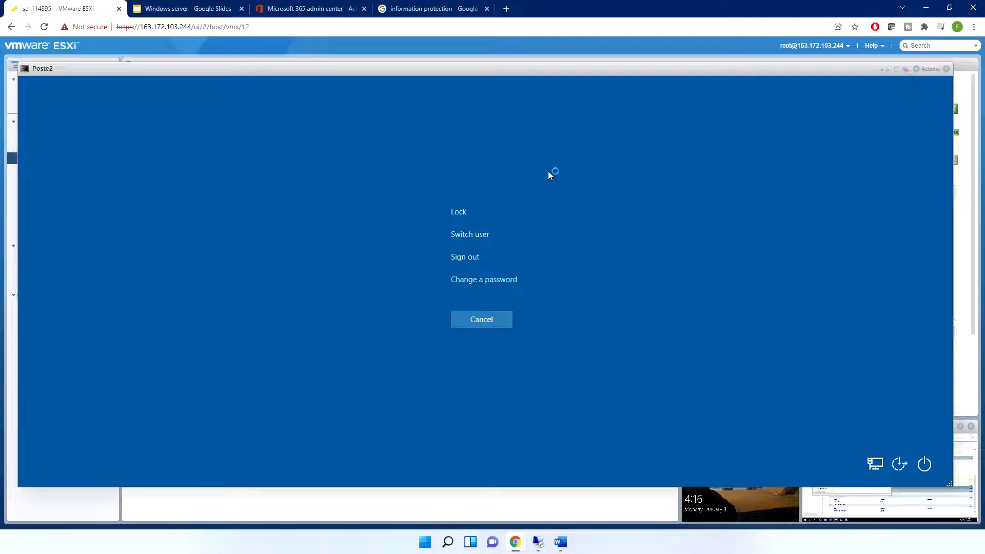
key("Escape")
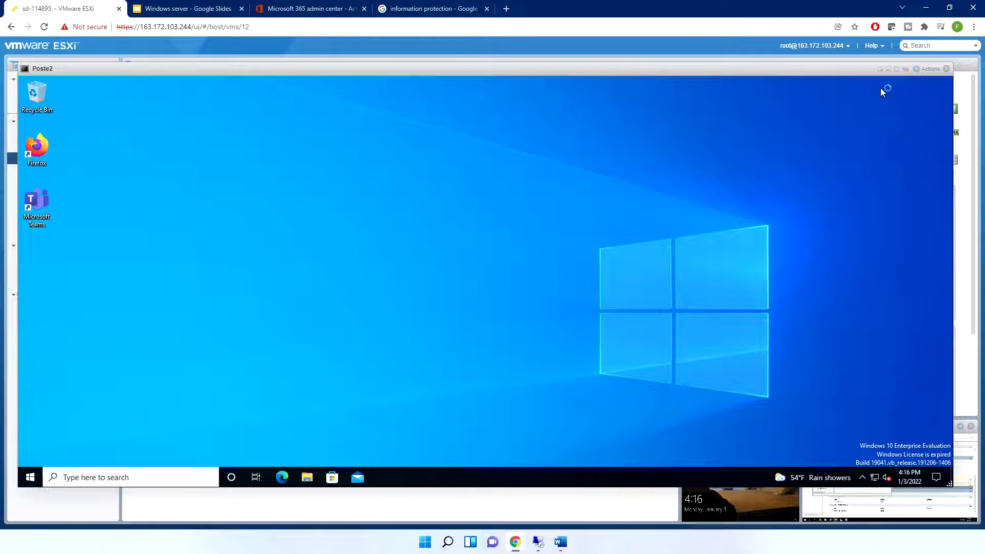
Minimize the Poste2 console, return to Group Policy Management on Ad1, and open the MKT unit's GPO1 for editing
left_click(880, 70)
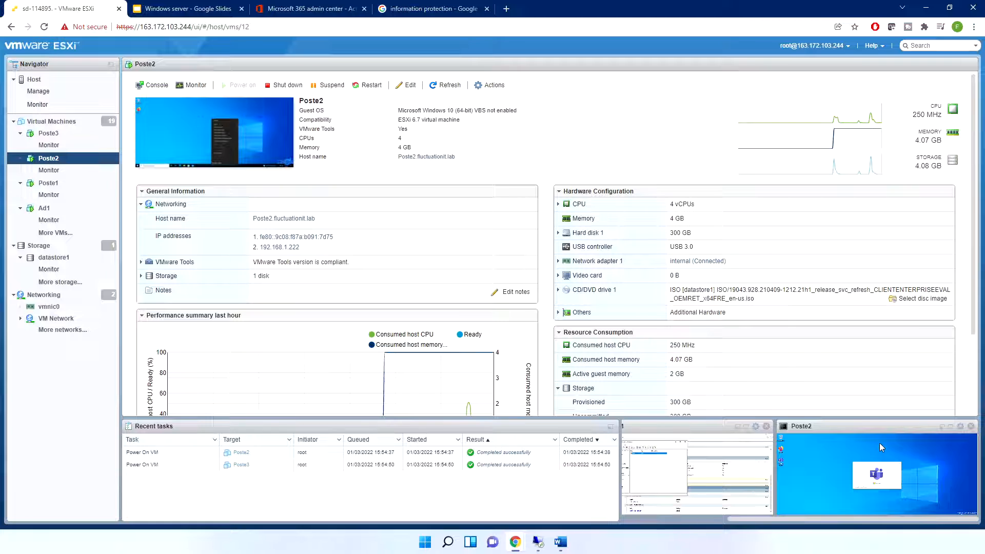
left_click(743, 427)
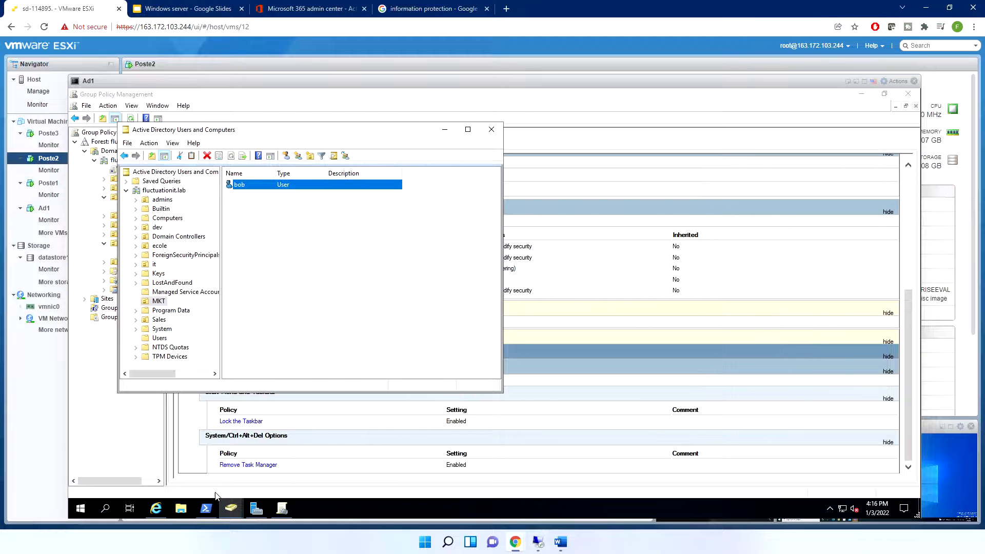
left_click(281, 508)
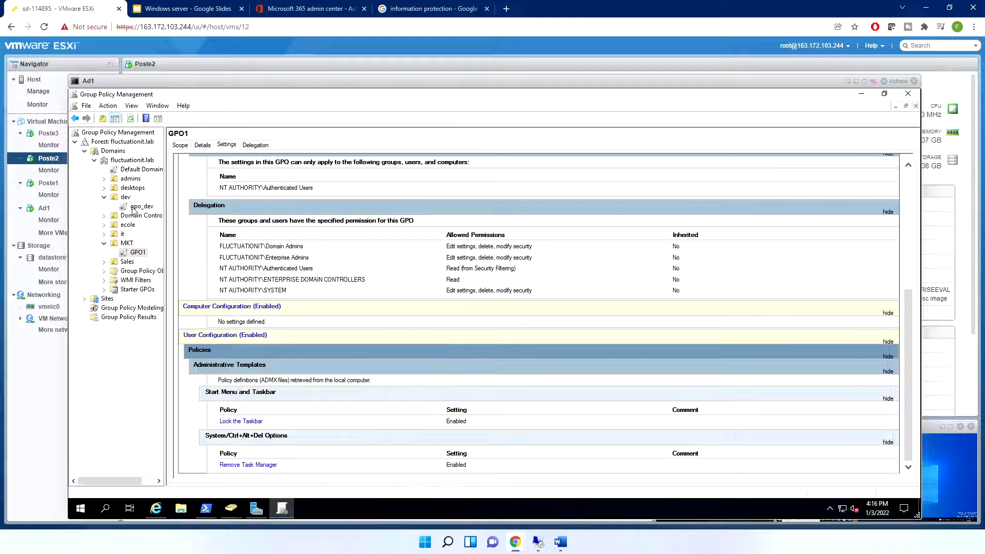
right_click(135, 252)
left_click(139, 263)
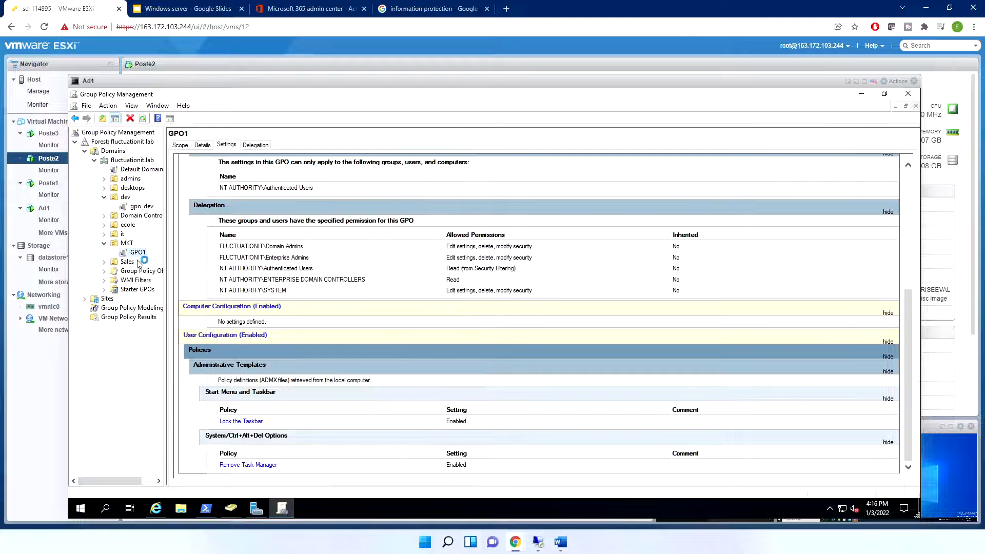
List all user Administrative Templates settings in the maximized editor and try sorting them by setting name and by state
double_click(158, 222)
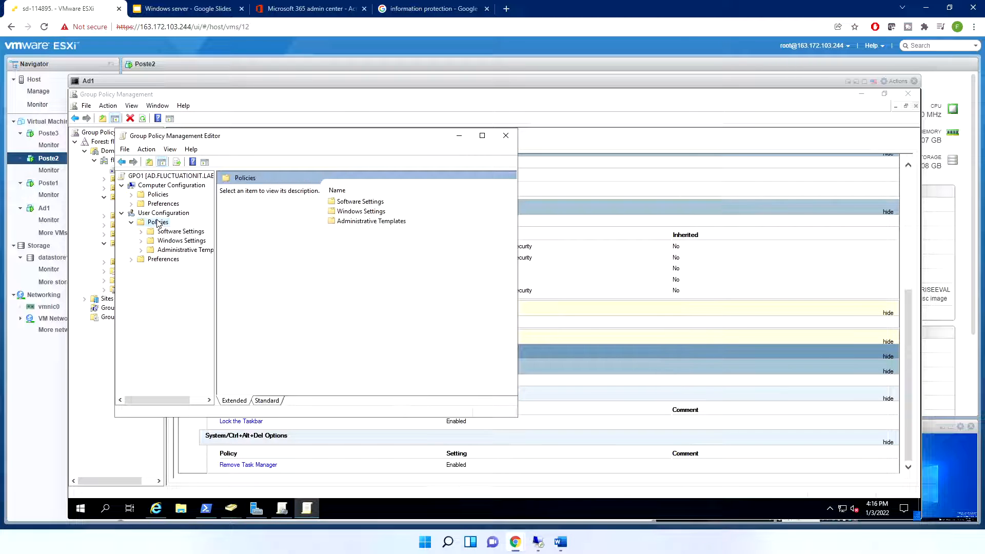
double_click(173, 251)
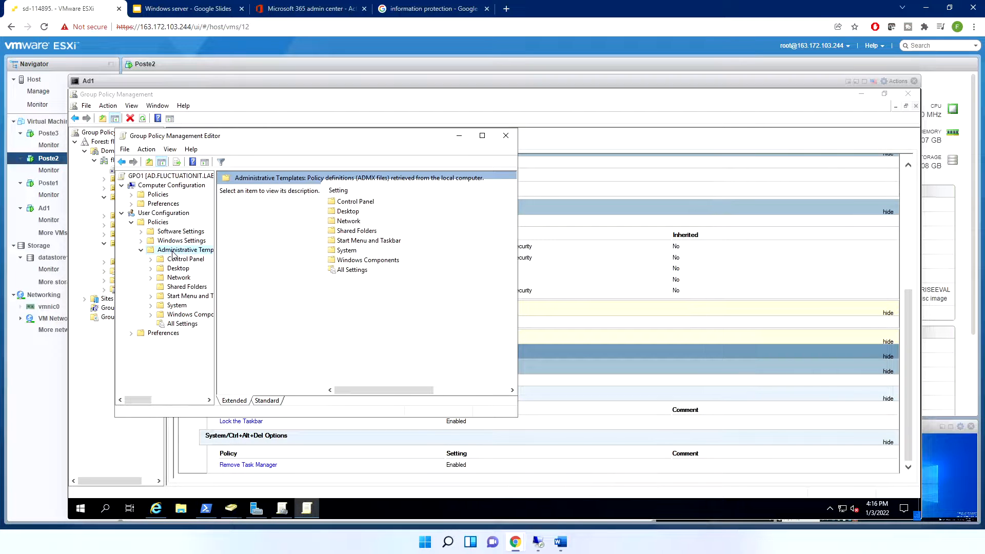
left_click(183, 324)
left_click(481, 136)
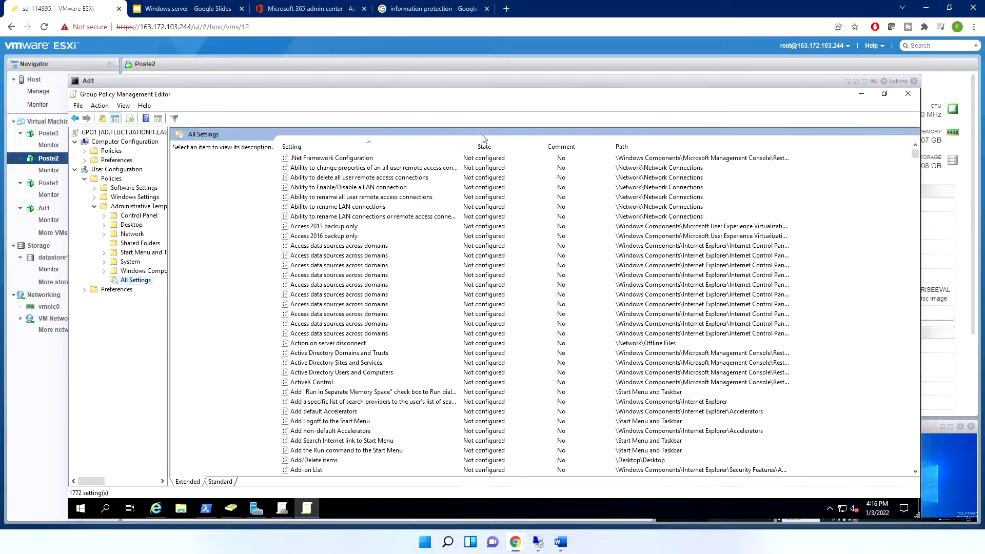
left_click(306, 148)
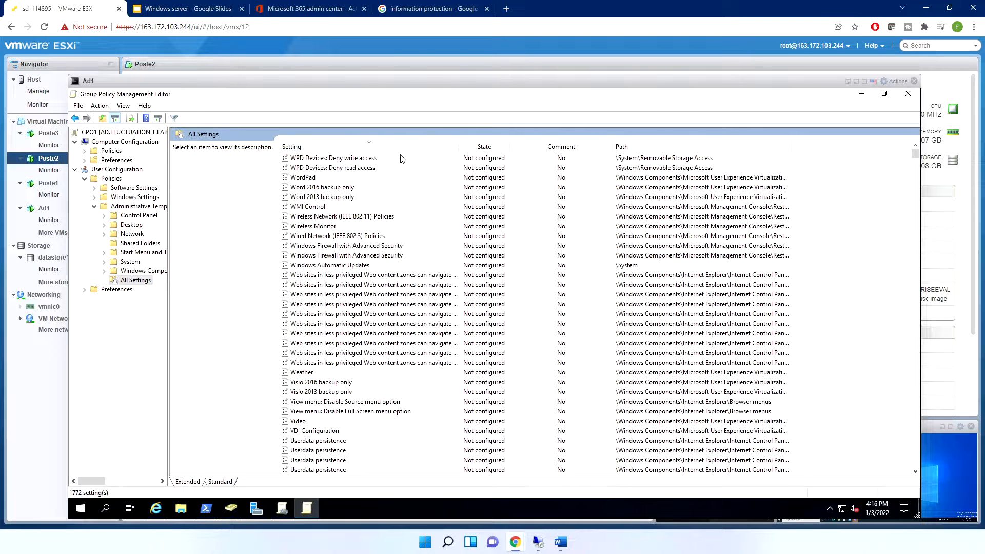
left_click(306, 149)
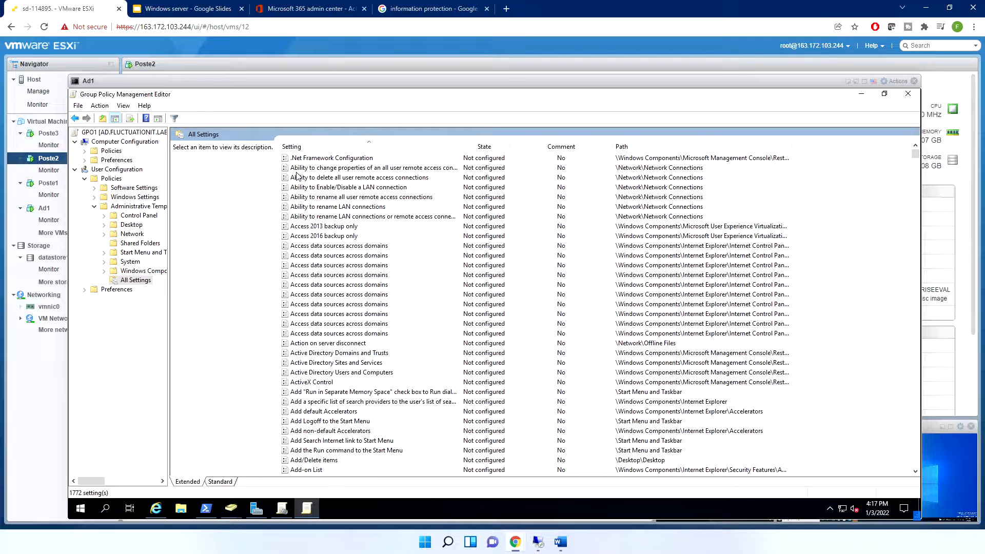
left_click(484, 147)
left_click(483, 159)
left_click(484, 170)
Open the Internet Explorer policies under Windows Components and read the descriptions of the Advanced page and user agent settings
left_click(144, 272)
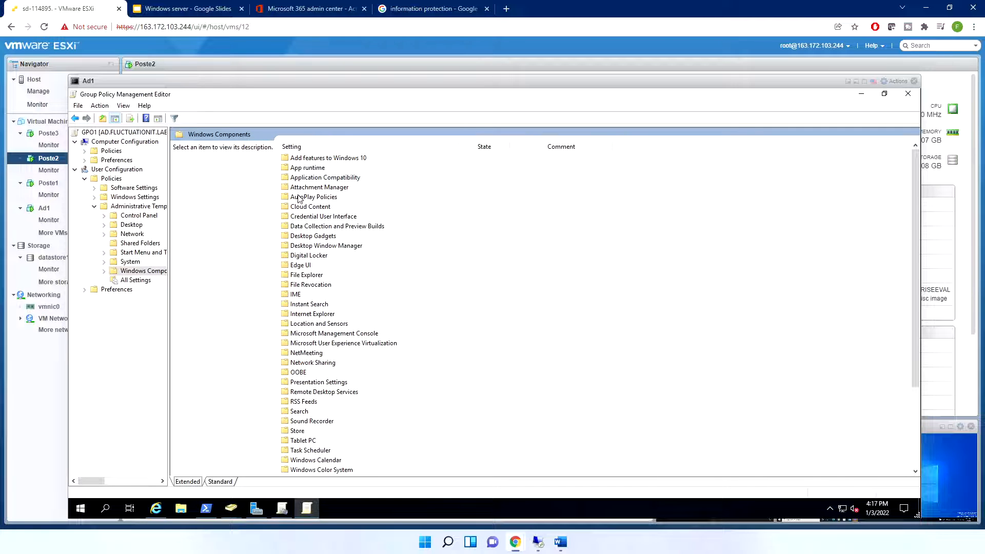
double_click(323, 315)
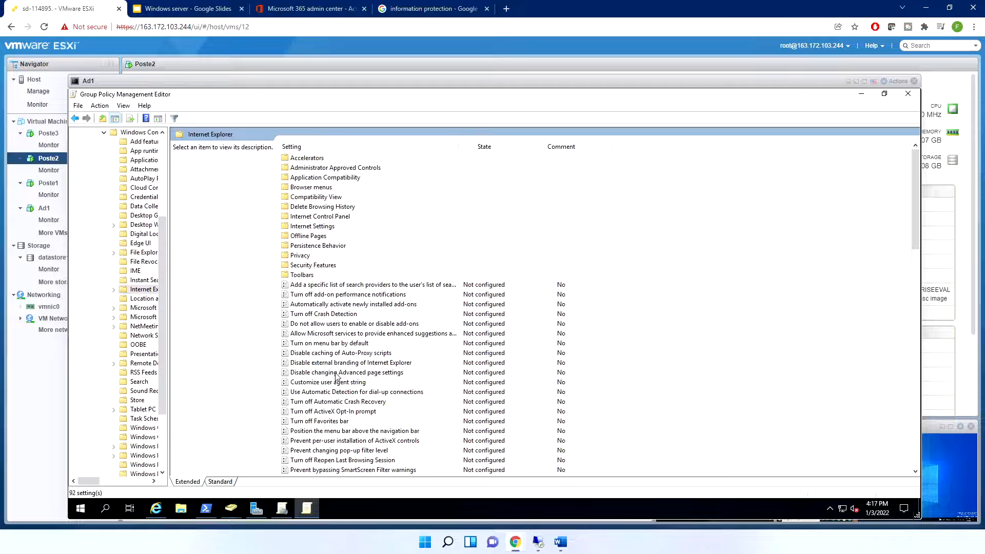
left_click(335, 373)
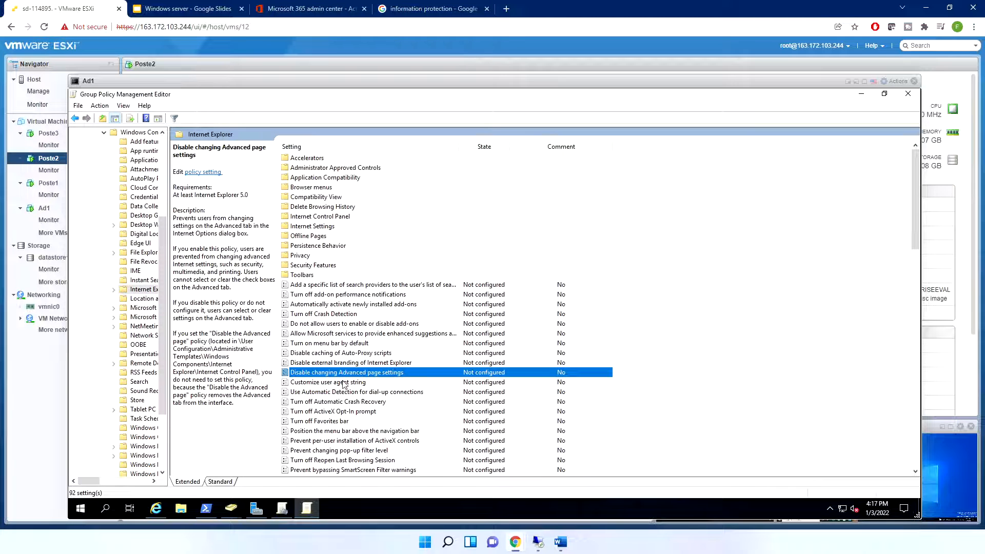
left_click(344, 383)
Enable the Turn off Favorites bar policy for Internet Explorer after reviewing its supported version and help text
left_click(322, 422)
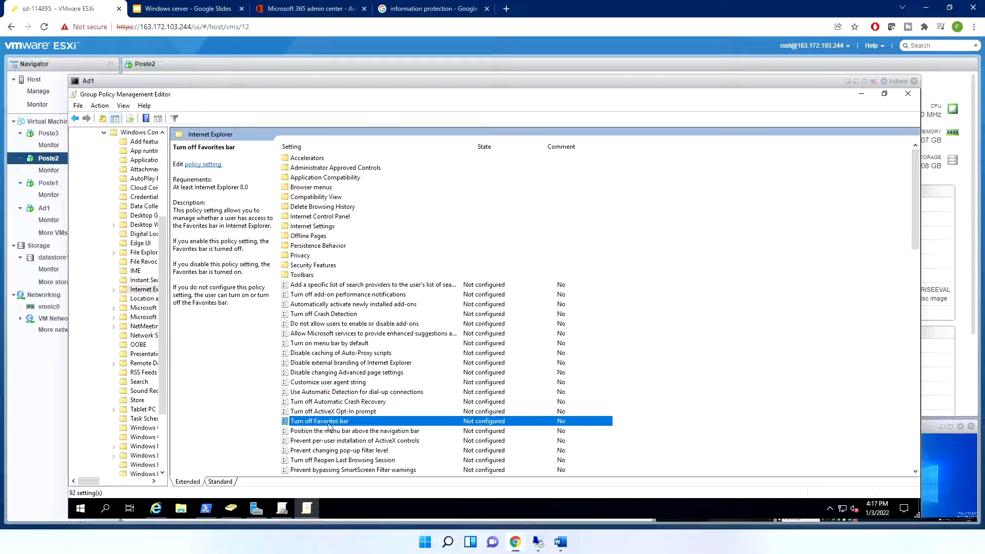
scroll(347, 424, "down", 5)
double_click(322, 275)
left_click(192, 248)
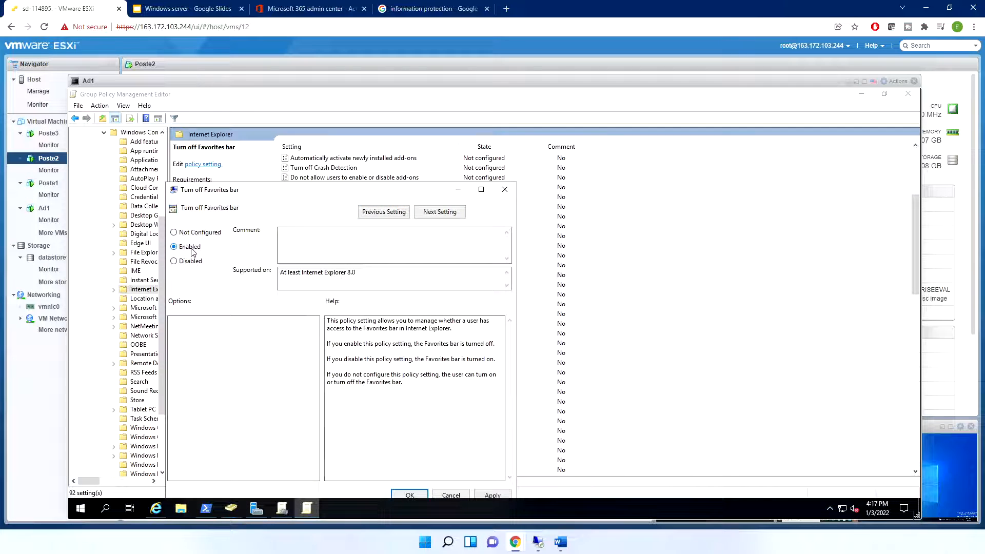
left_click_drag(329, 191, 335, 170)
left_click_drag(361, 250, 271, 252)
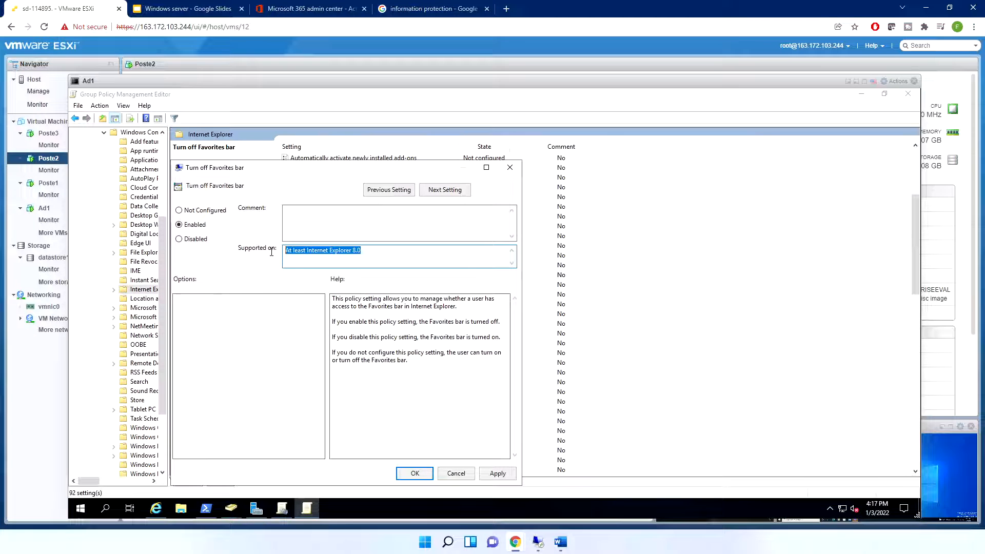
left_click_drag(352, 300, 429, 430)
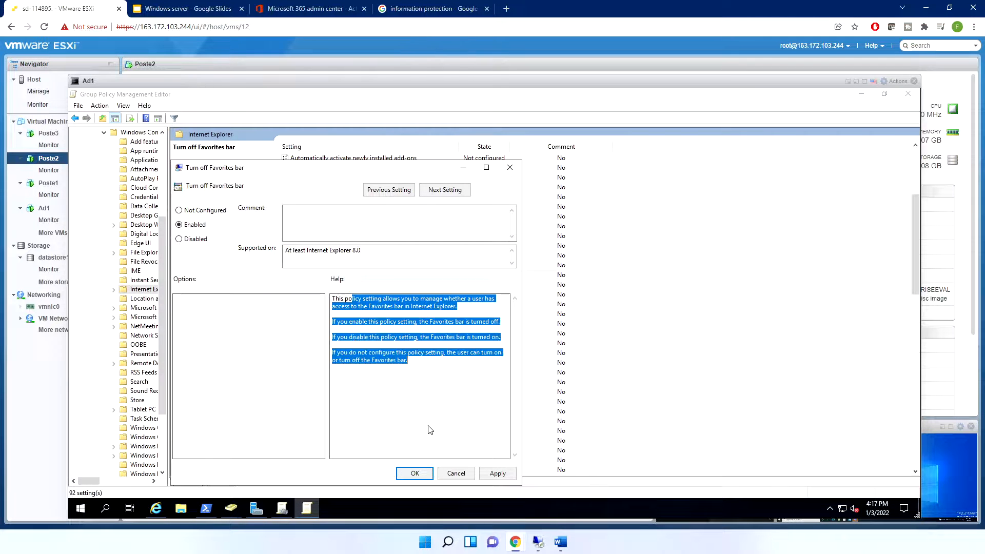
left_click(426, 474)
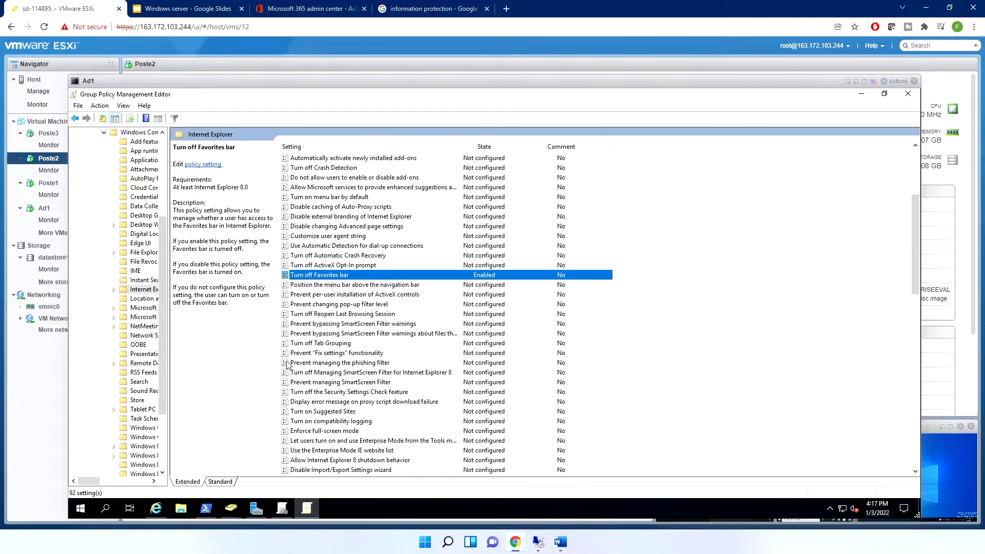
Filter the user Administrative Templates by the keyword "prevent" and list all matching settings
scroll(154, 177, "up", 5)
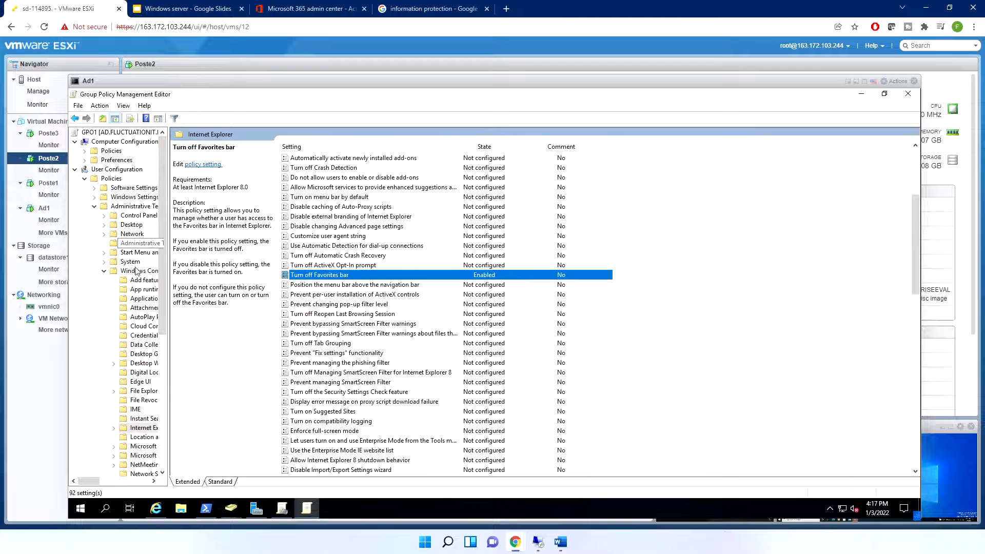
left_click(125, 205)
right_click(128, 206)
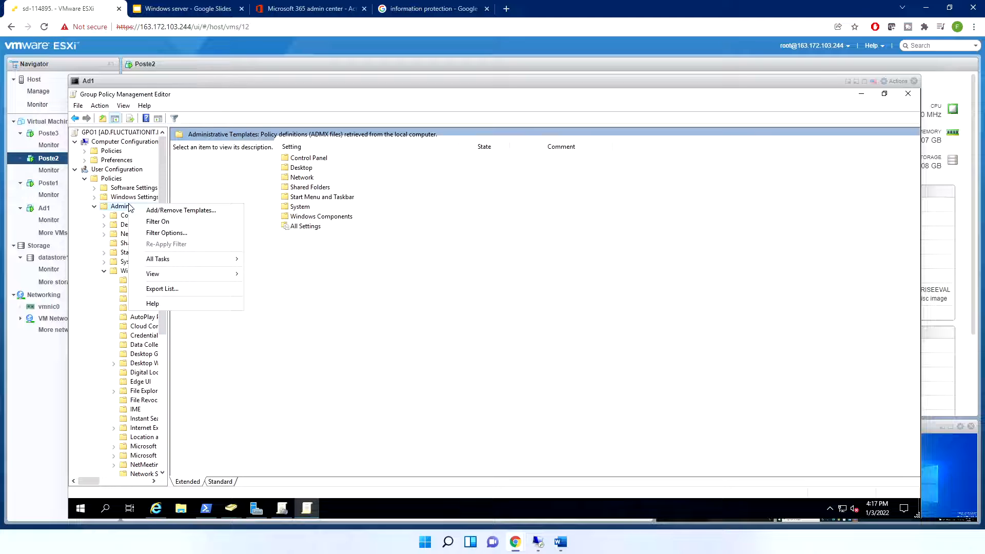
left_click(165, 232)
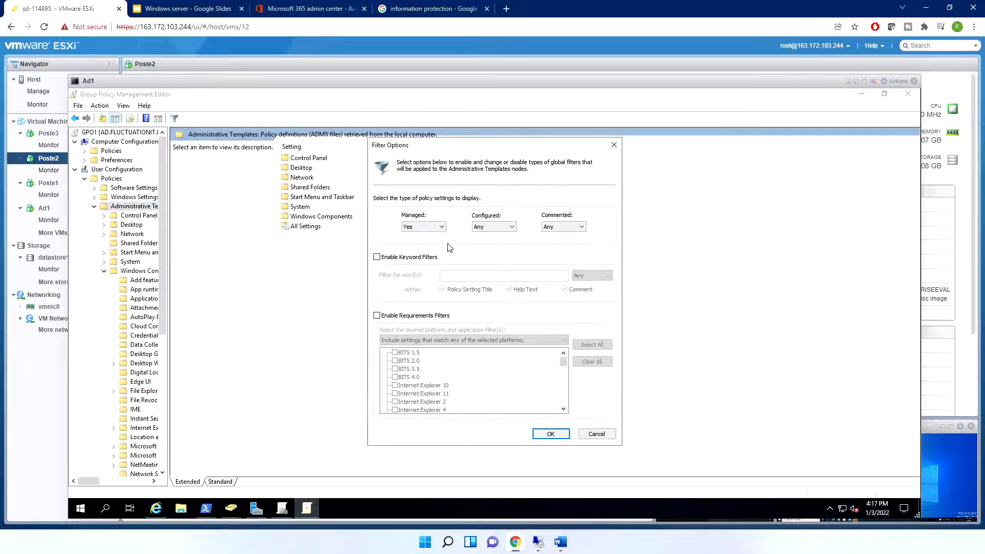
left_click(432, 259)
left_click(485, 278)
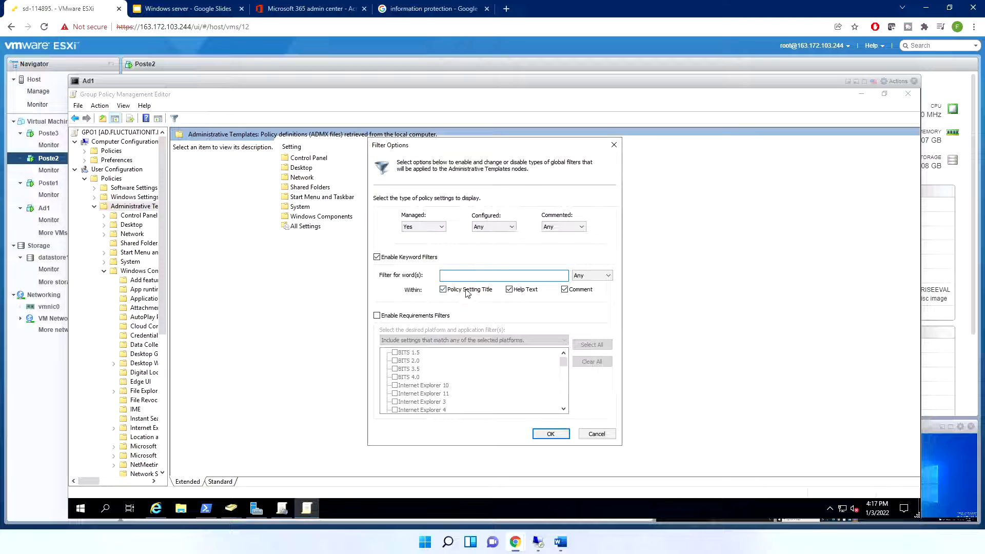
type("prevent")
key("Return")
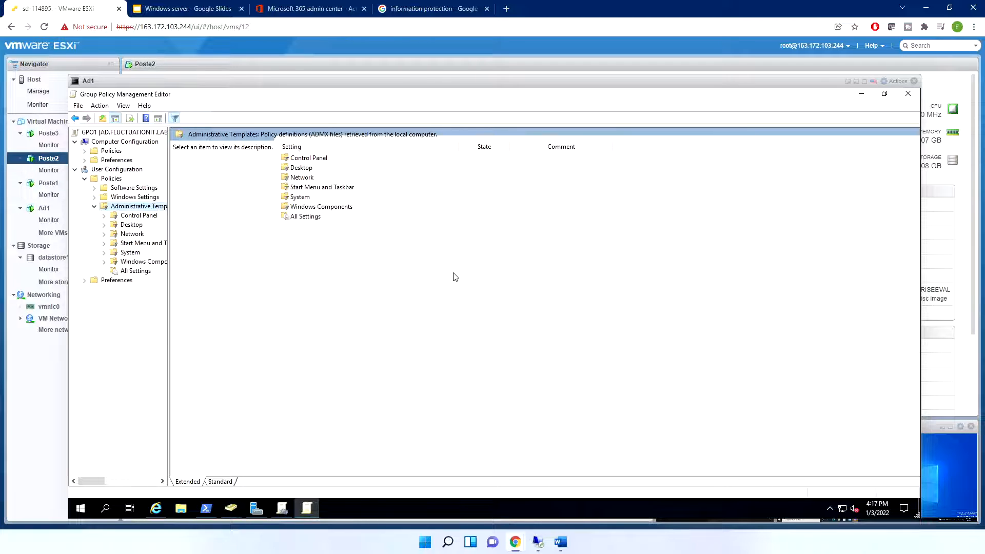
double_click(307, 221)
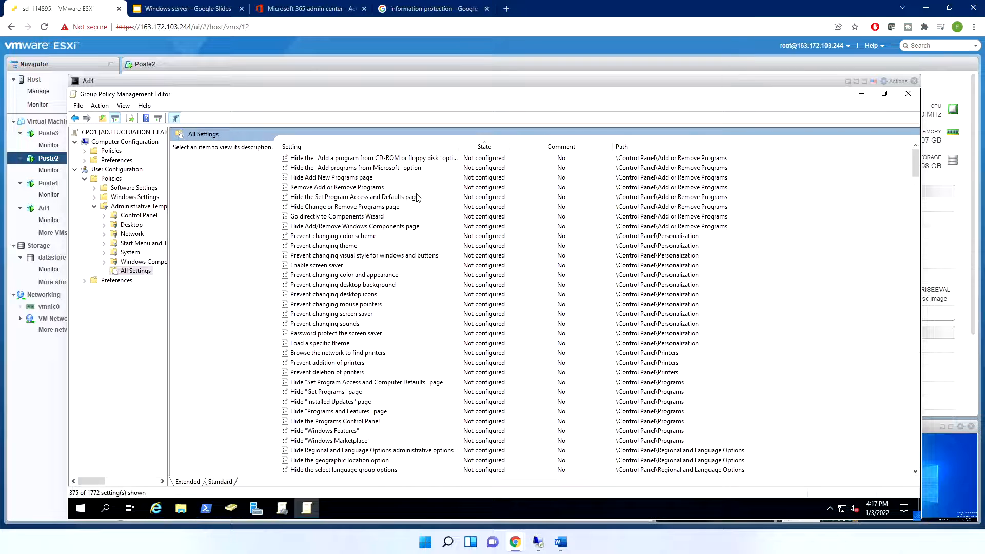
Look through the filtered policy list and turn off the filter on the user Administrative Templates
scroll(385, 332, "down", 13)
scroll(386, 333, "up", 10)
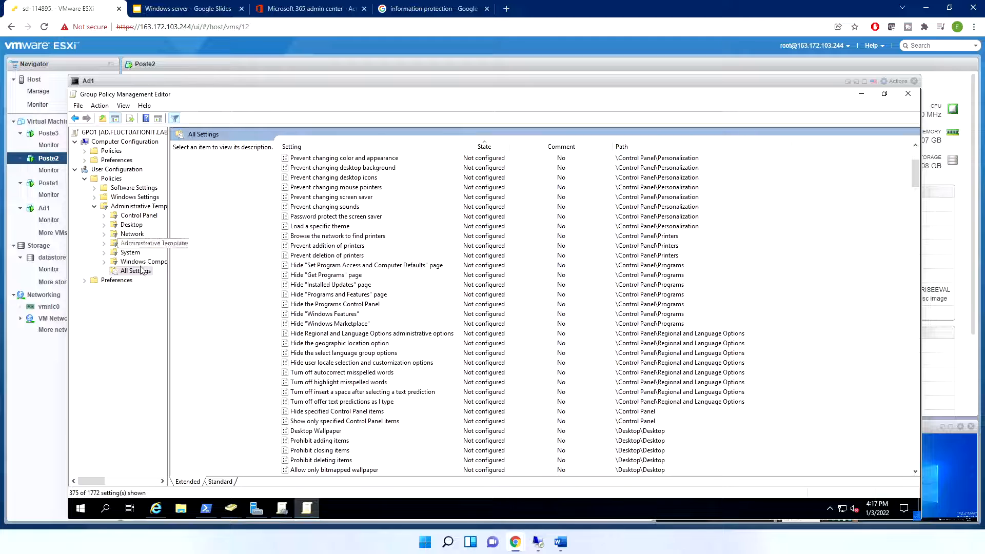
left_click(132, 207)
right_click(131, 209)
left_click(160, 226)
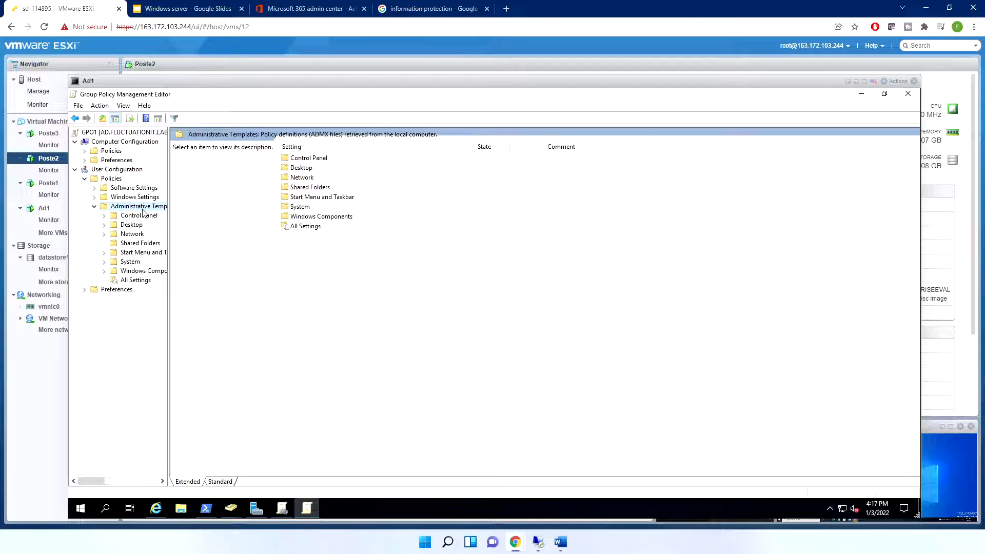
Browse the user policies under Control Panel, Desktop and Shared Folders in Administrative Templates
left_click(142, 215)
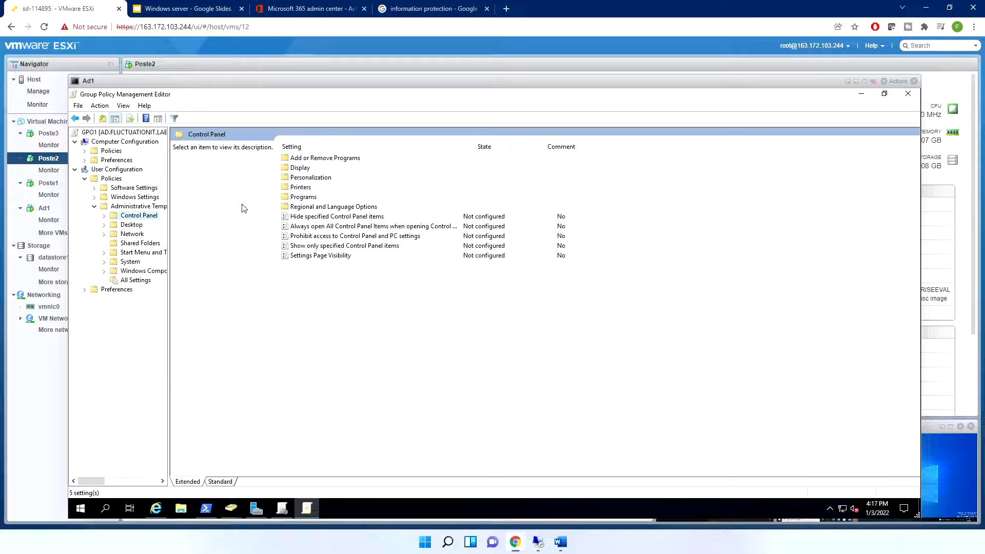
left_click(136, 234)
left_click(135, 226)
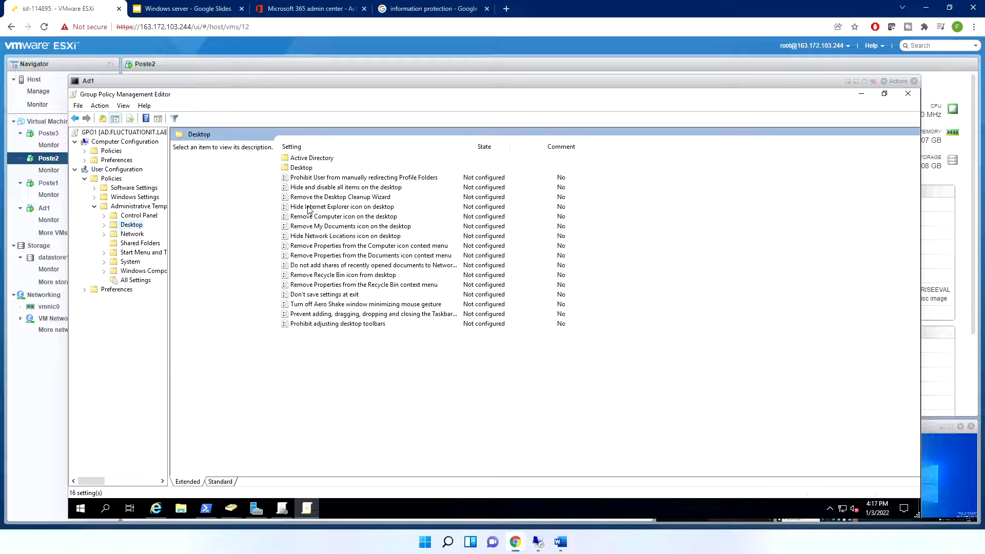
left_click(319, 207)
left_click(134, 243)
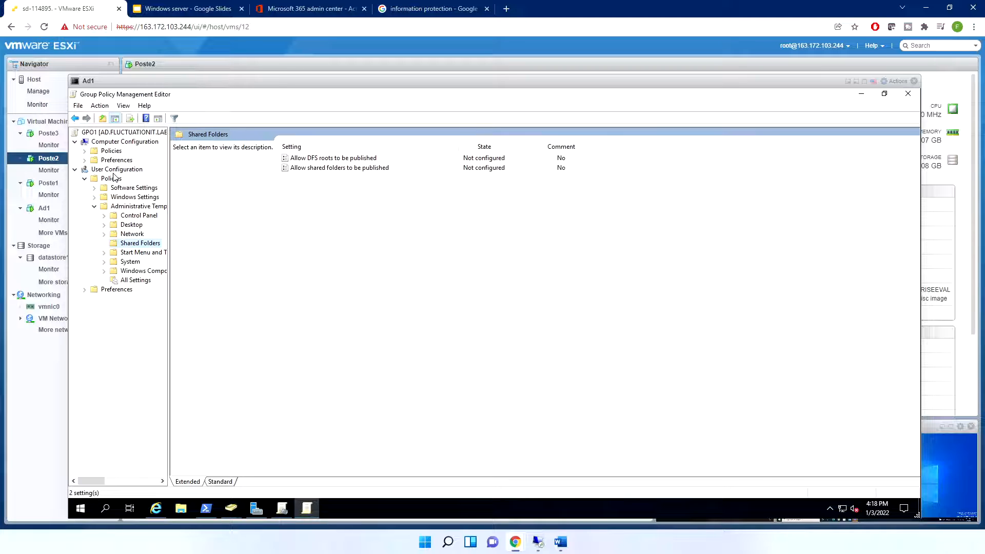
Collapse the user Policies and browse the Control Panel Settings and Windows Settings under user Preferences
left_click(85, 179)
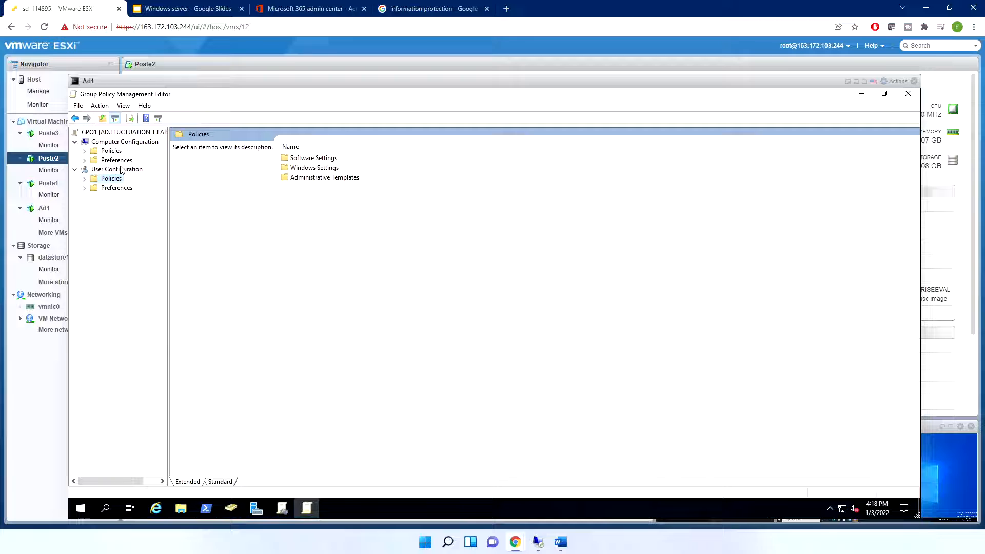
double_click(119, 189)
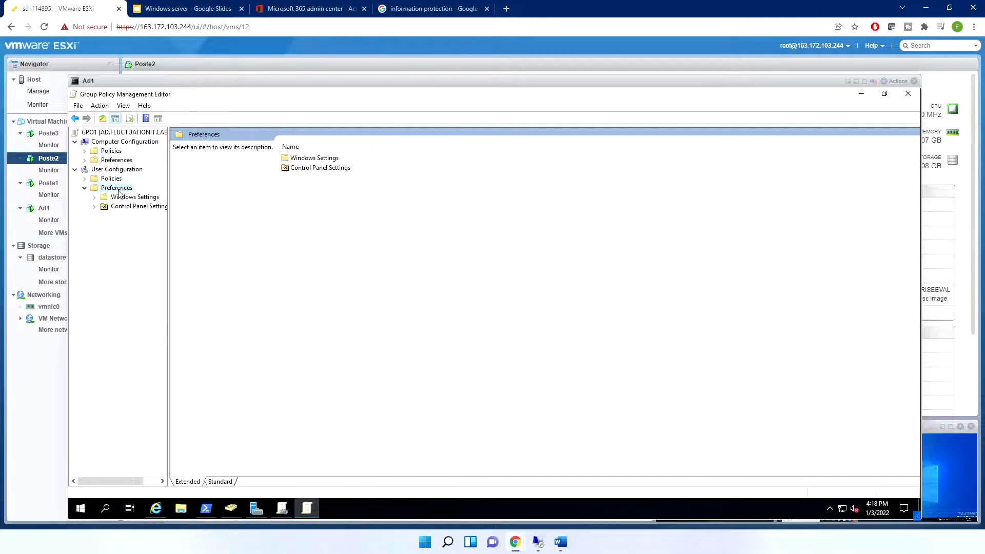
double_click(123, 207)
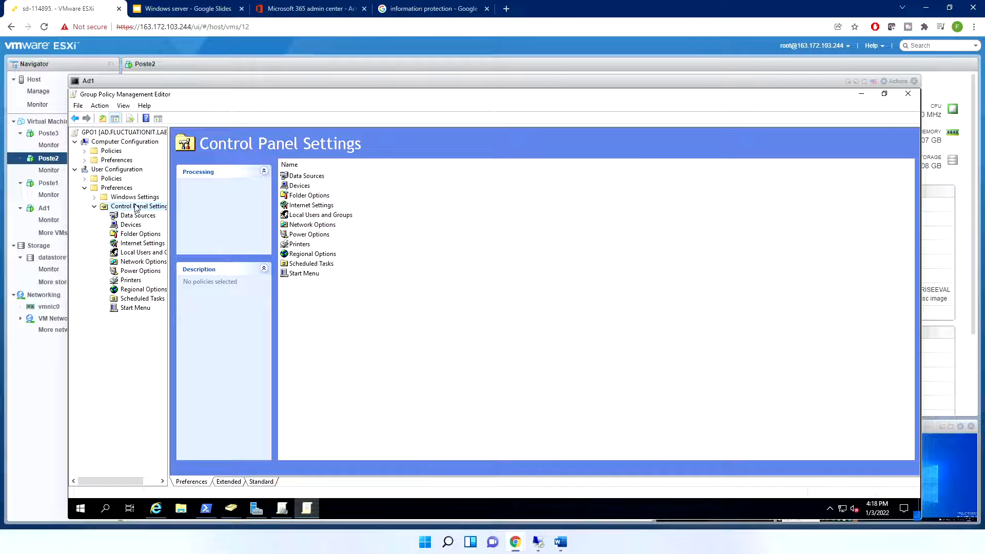
left_click(135, 198)
Start a new mapped drive under the user Drive Maps preferences and set its action to Create
left_click(312, 170)
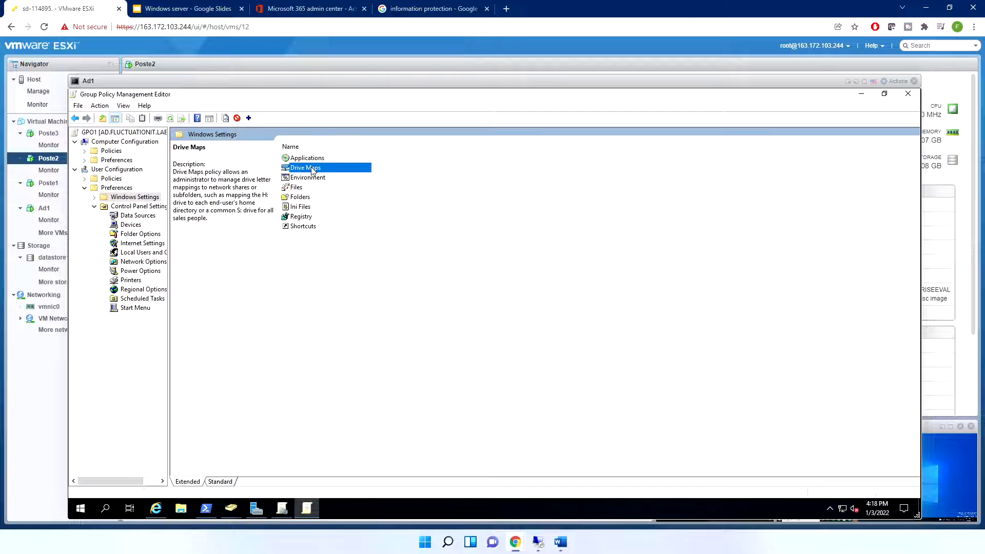
right_click(312, 169)
mouse_move(333, 173)
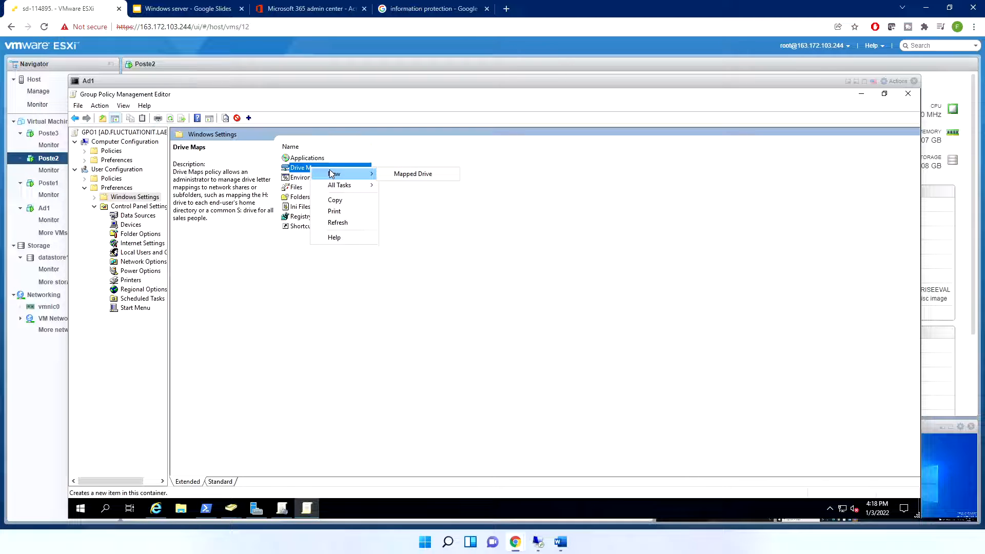
left_click(415, 174)
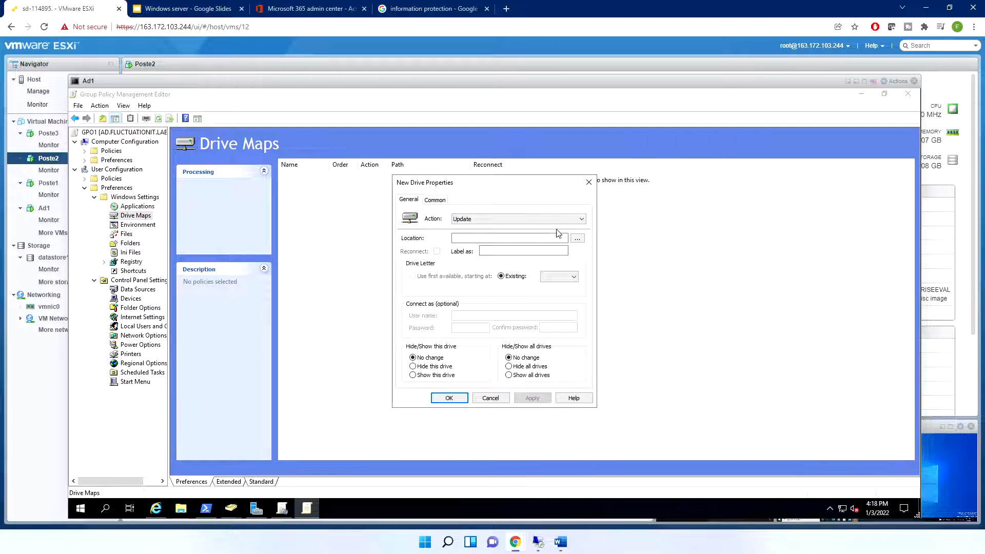
left_click(497, 219)
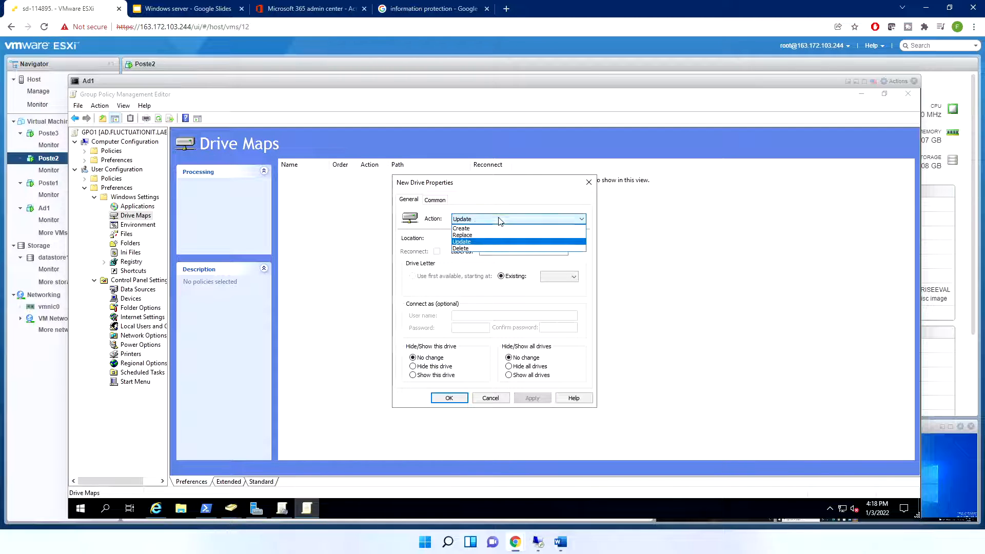
left_click(468, 229)
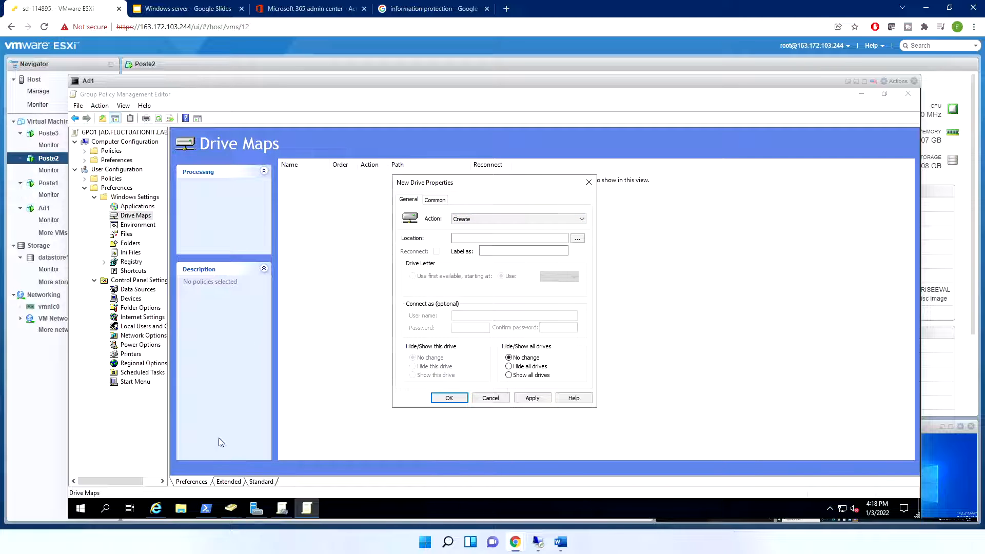
Locate the docs_office folder on Local Disk (C:) in File Explorer
left_click(182, 509)
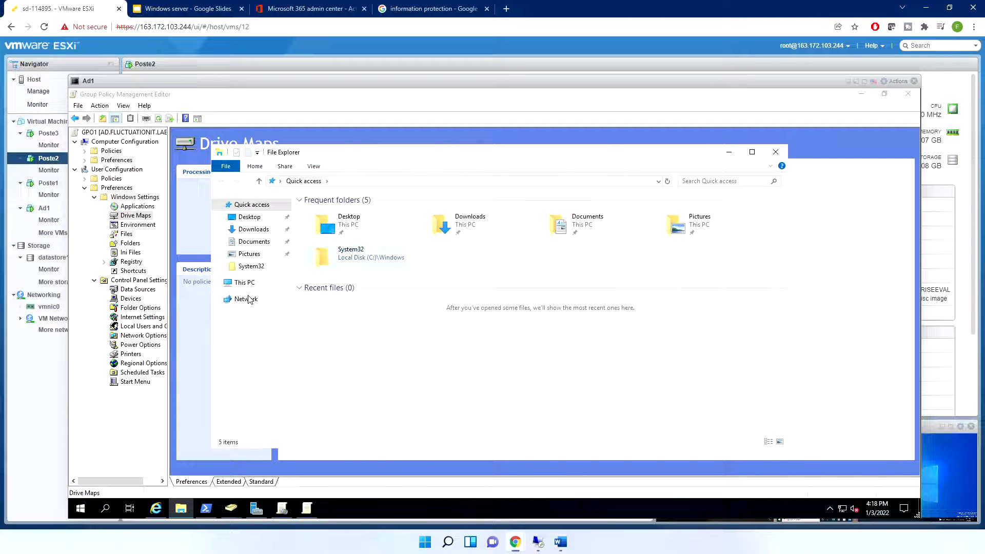
left_click(237, 283)
double_click(362, 320)
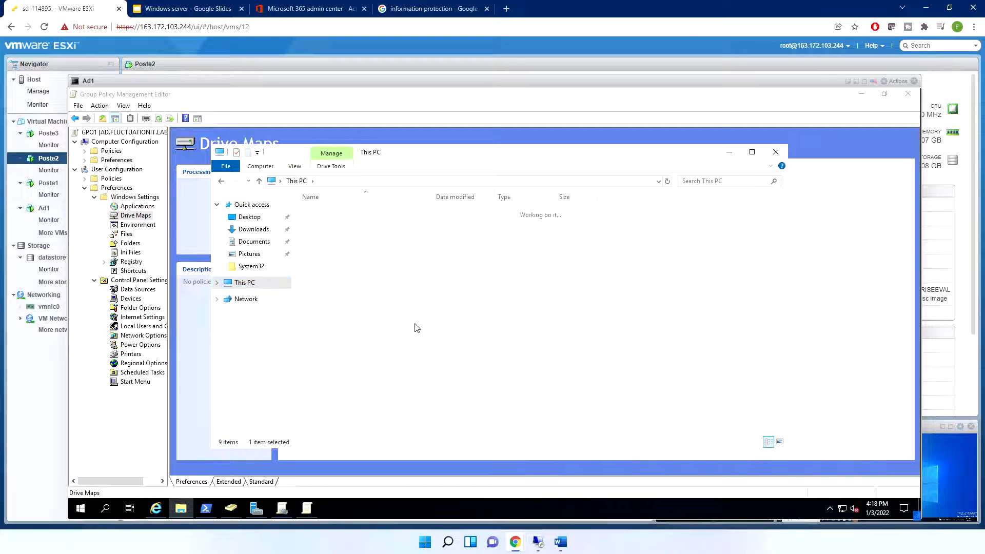
right_click(357, 319)
left_click(338, 216)
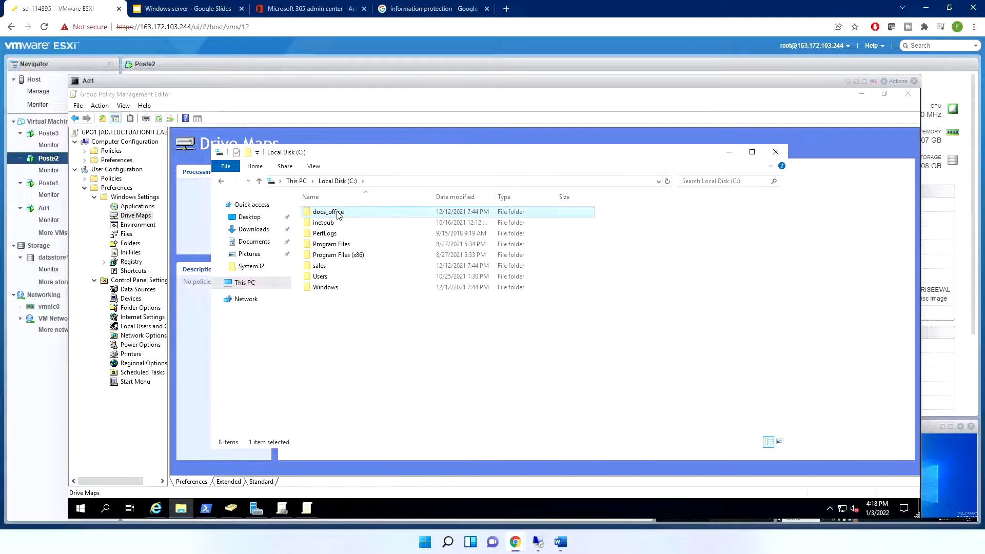
List the server's SMB shares in PowerShell with get-smbshare and select the docs_office share name
left_click(206, 509)
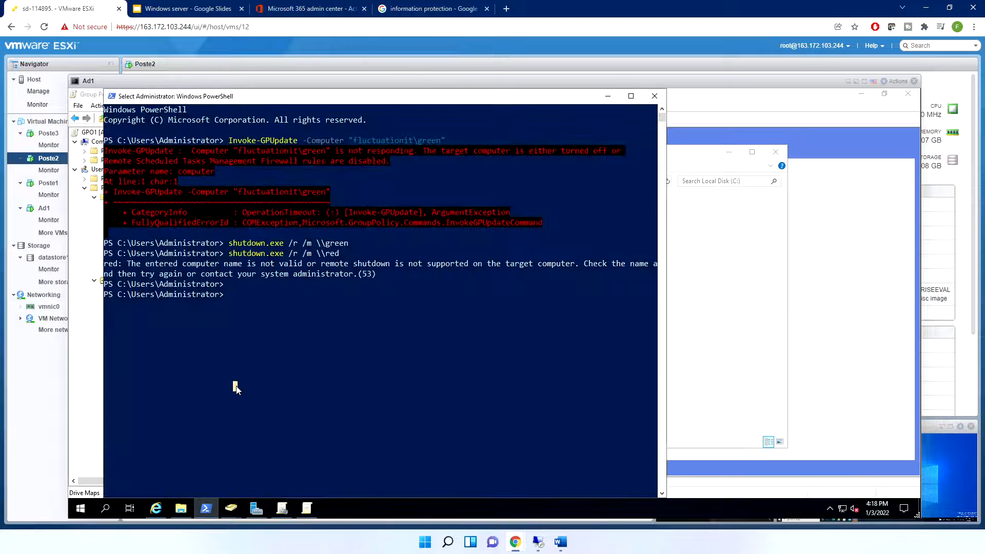
type("get-sm")
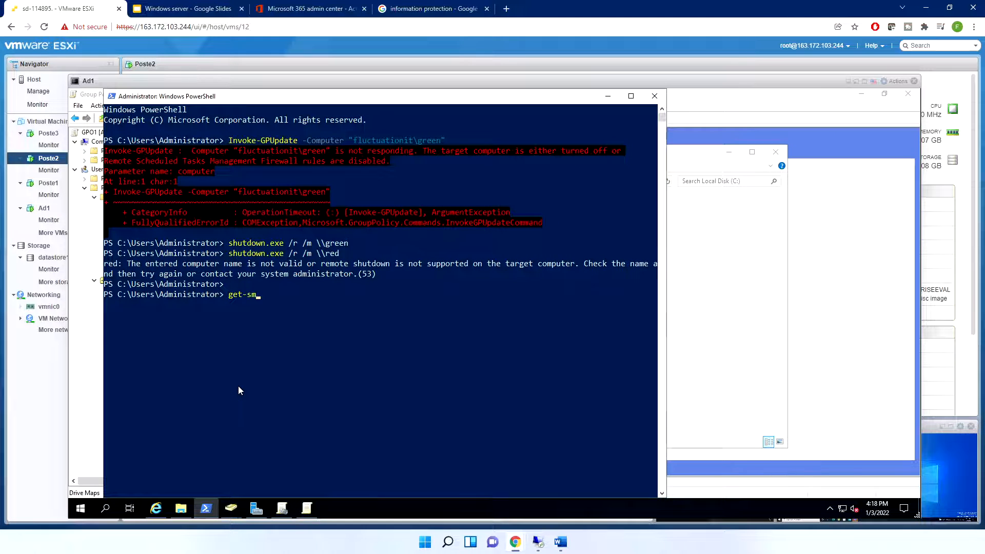
type("bshare")
key("Return")
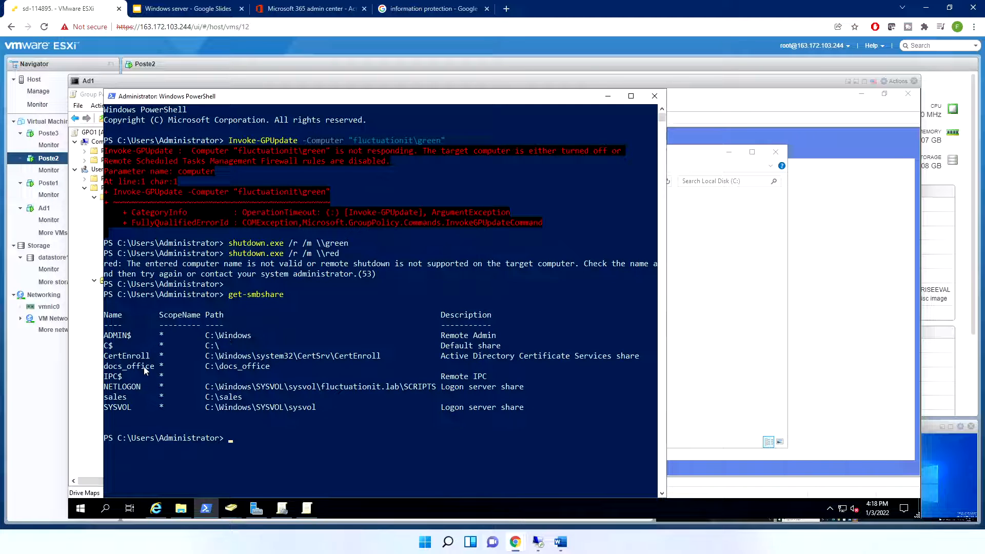
double_click(151, 367)
right_click(112, 369)
left_click(610, 97)
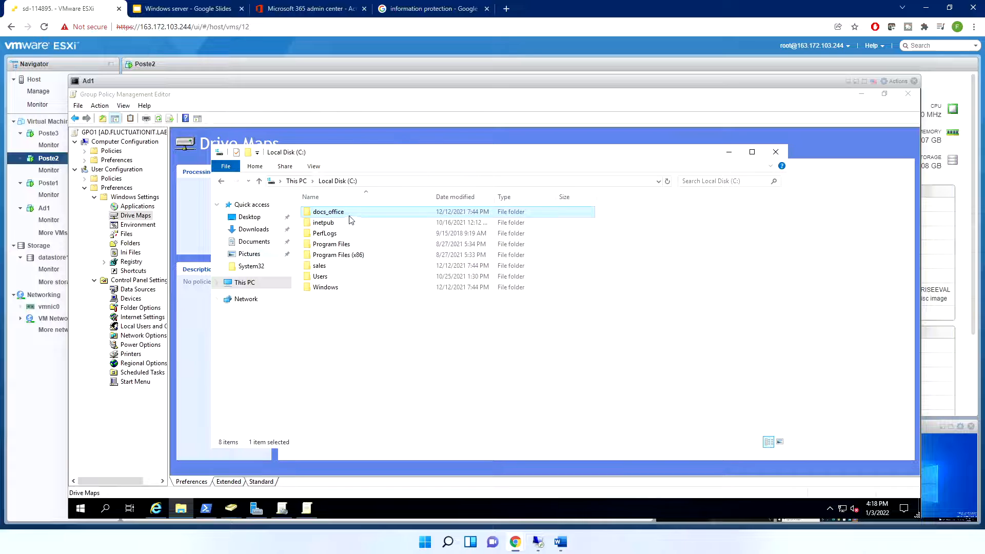
Switch back to the Group Policy Management Editor and try to add a mapped drive to Drive Maps
left_click(284, 135)
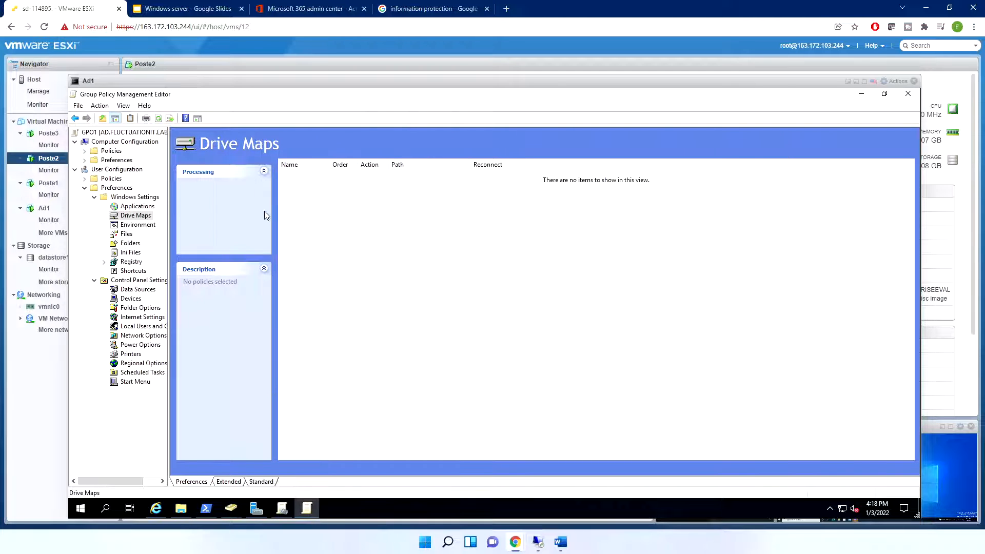
right_click(152, 215)
mouse_move(159, 221)
left_click(244, 225)
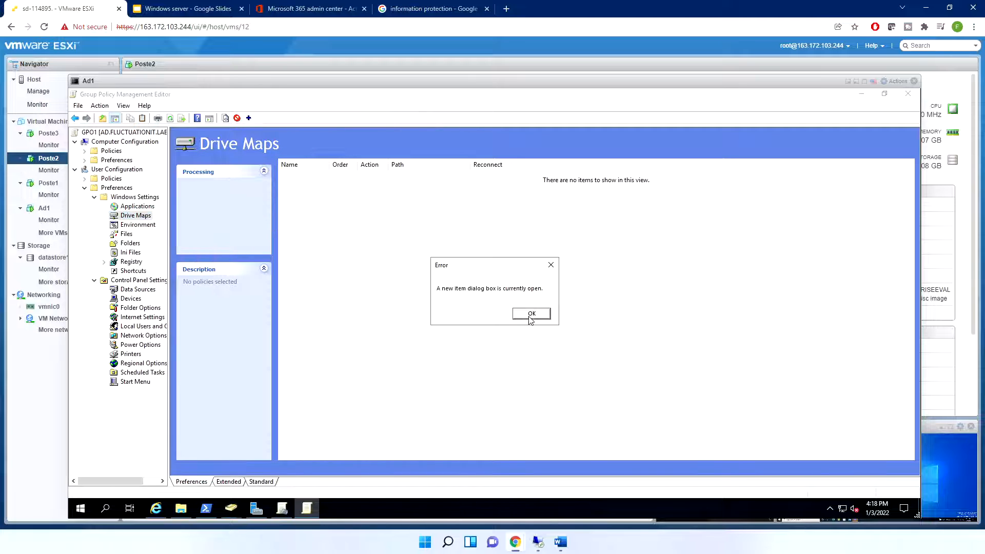
left_click(530, 318)
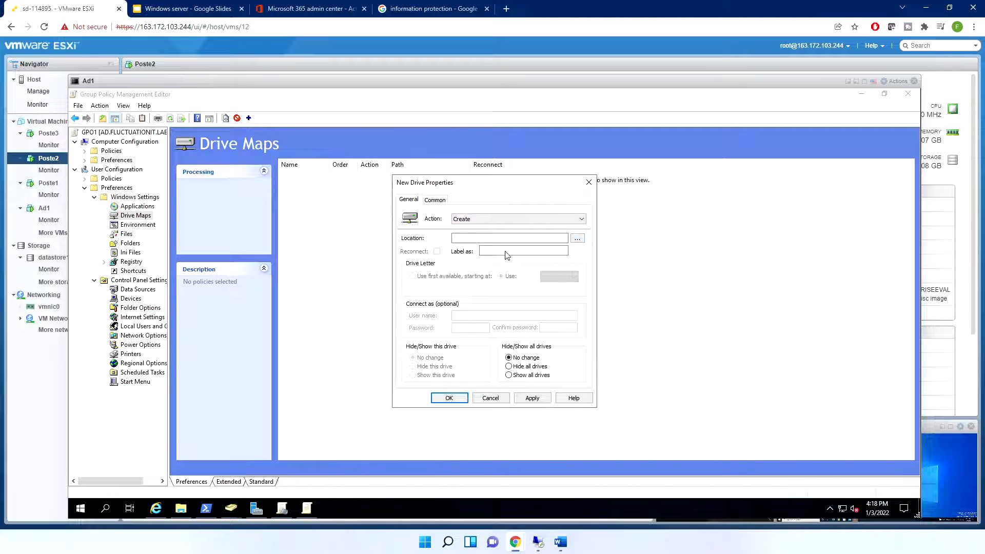
Begin the new drive's location with \\ and look up the server's name in PowerShell with the hostname command
left_click(493, 238)
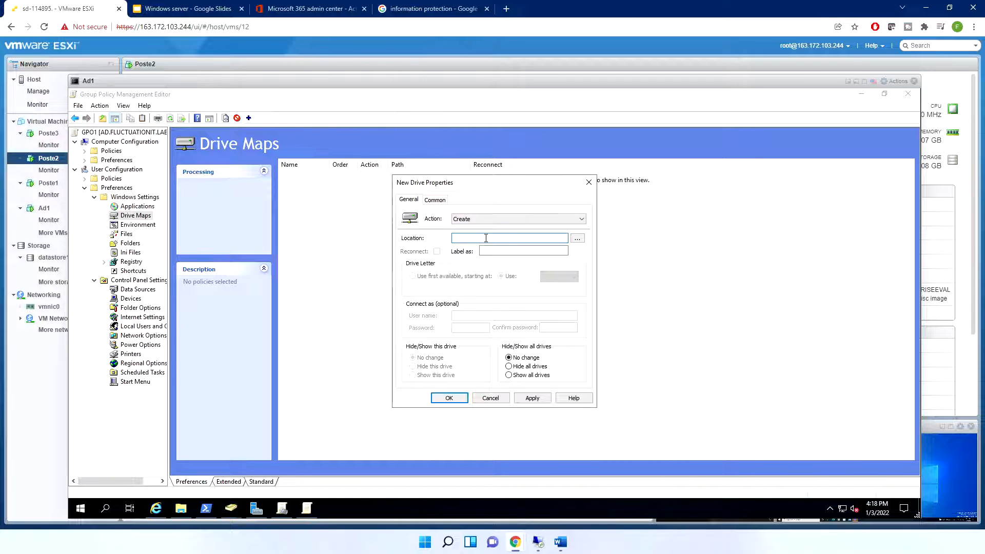
type("\\\\")
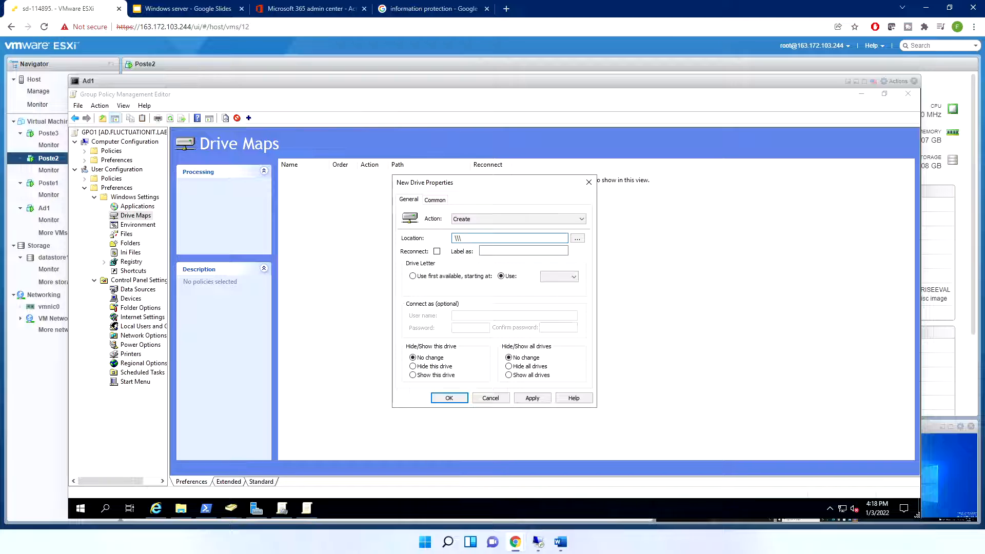
left_click(206, 508)
type("hostname")
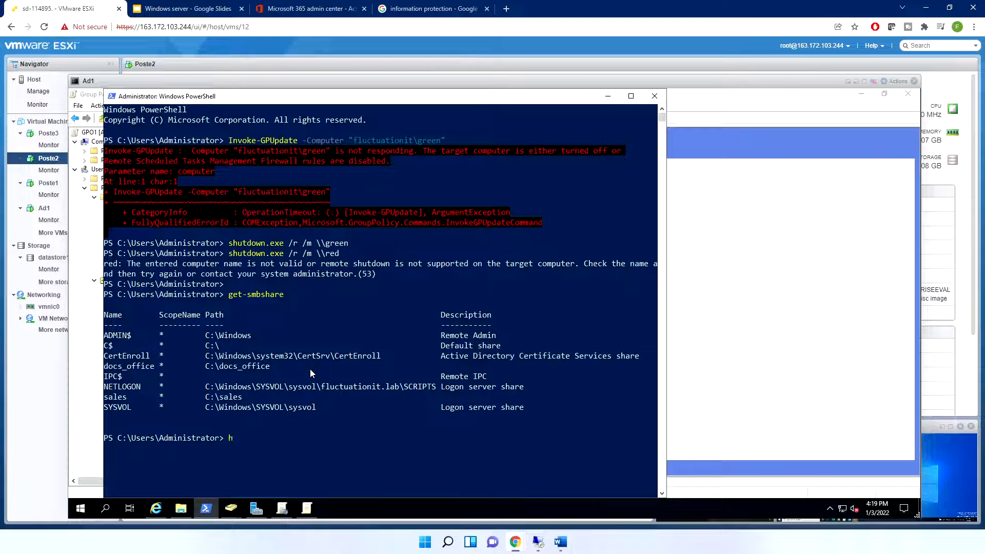
key("Return")
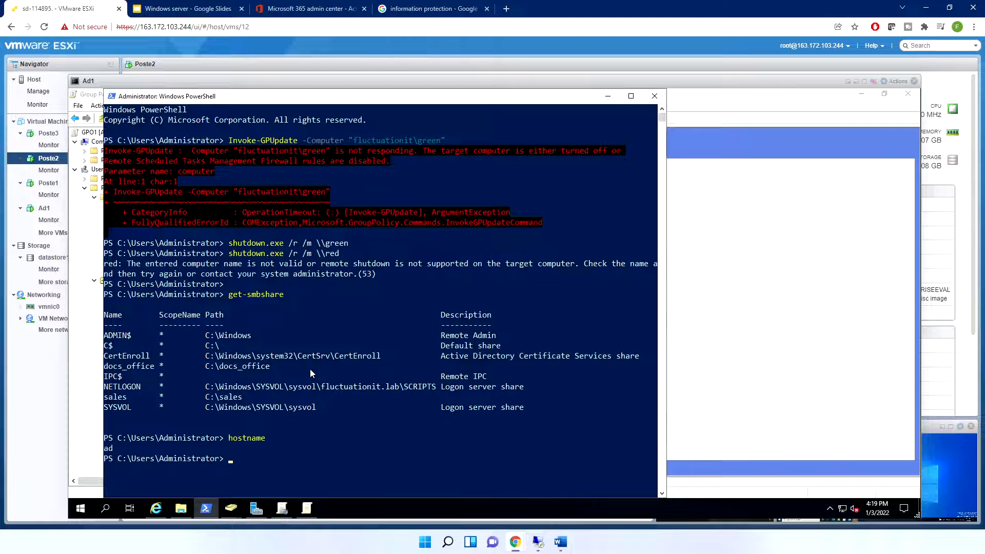
left_click(608, 95)
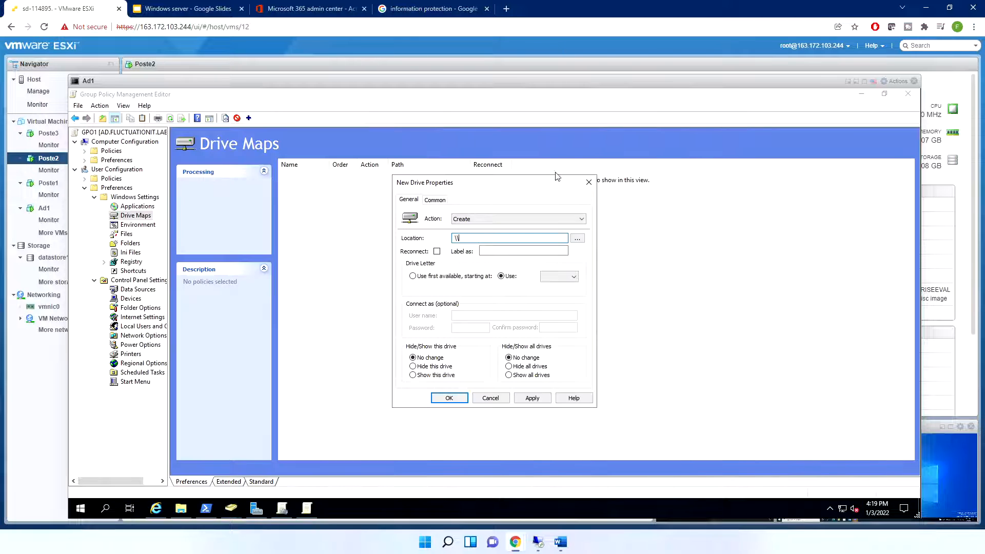
Set the new drive's location to \\ad\docs_office, assign drive letter I and confirm the mapping
left_click(493, 235)
type("\\ad\\docs_office")
left_click(563, 279)
left_click(553, 355)
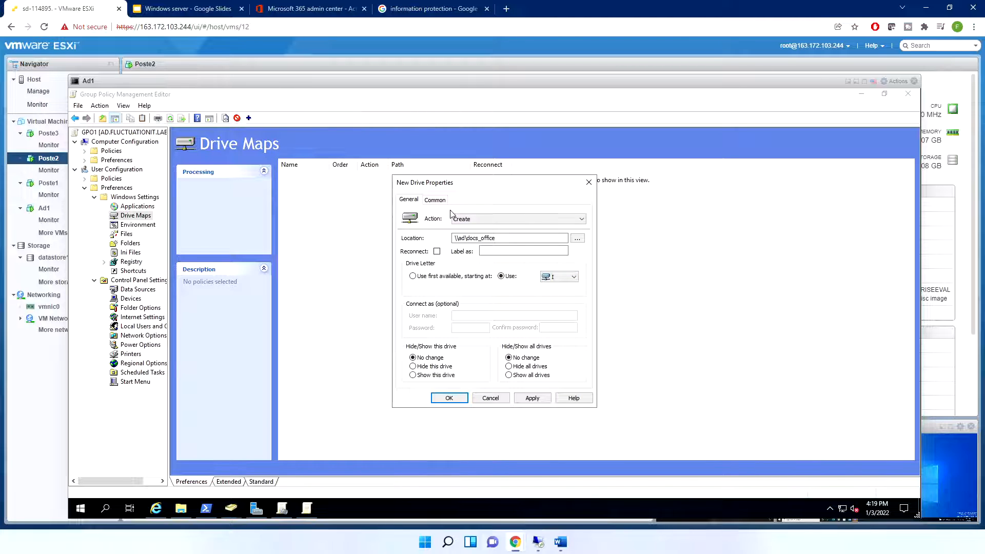
left_click(449, 398)
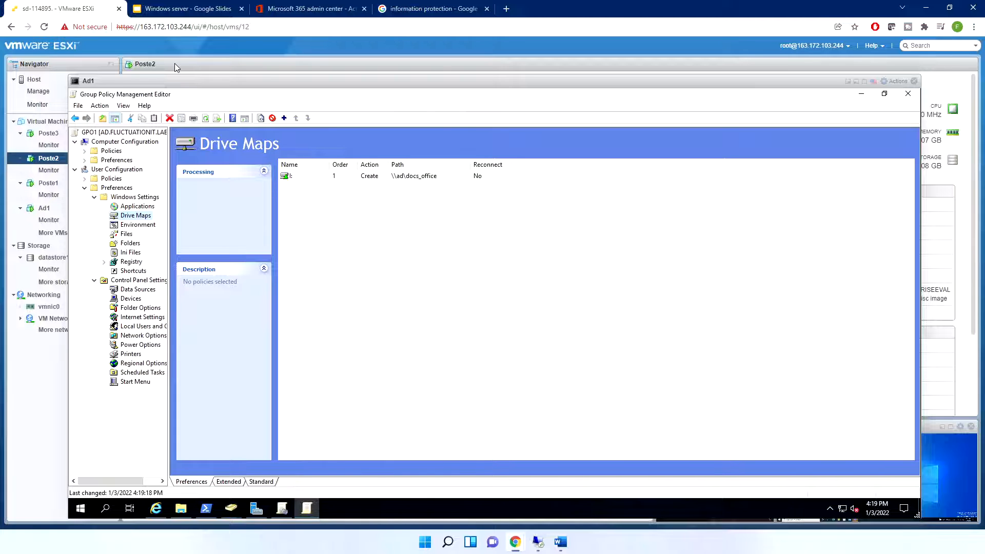
Switch from Ad1 to the Poste2 console and check the drives listed under This PC
left_click(853, 81)
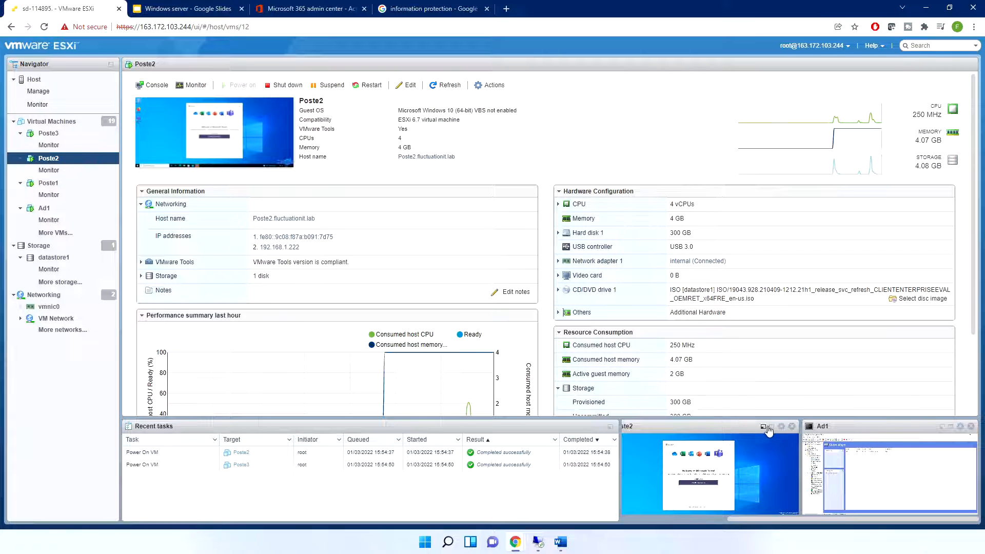
left_click(764, 426)
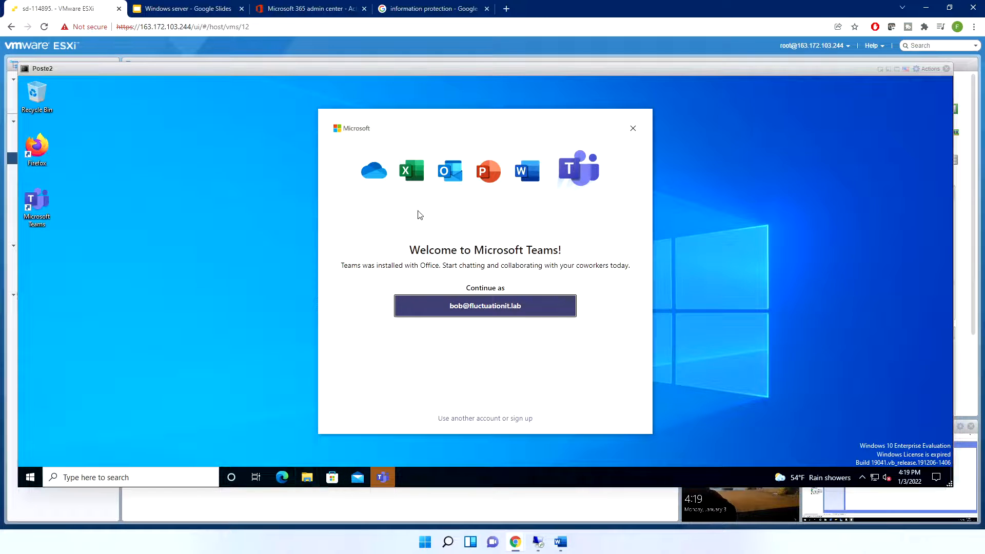
key("super+e")
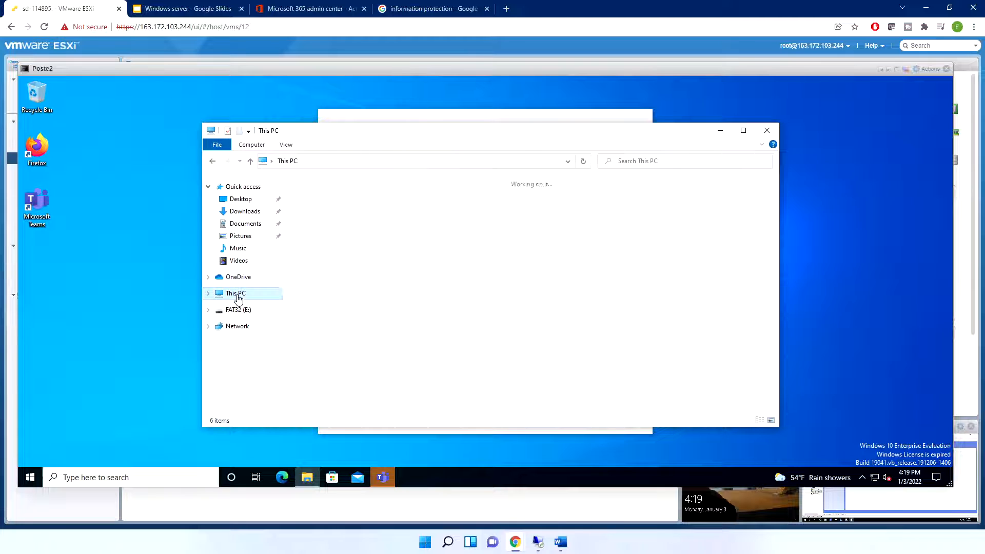
left_click(237, 294)
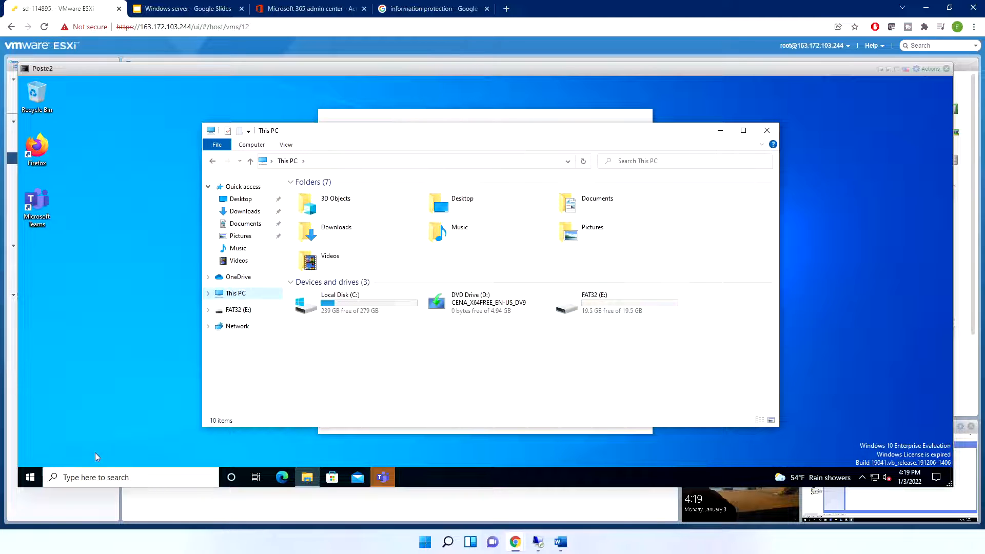
Open Windows PowerShell on Poste2 and move its window away from the This PC window
left_click(30, 477)
type("no")
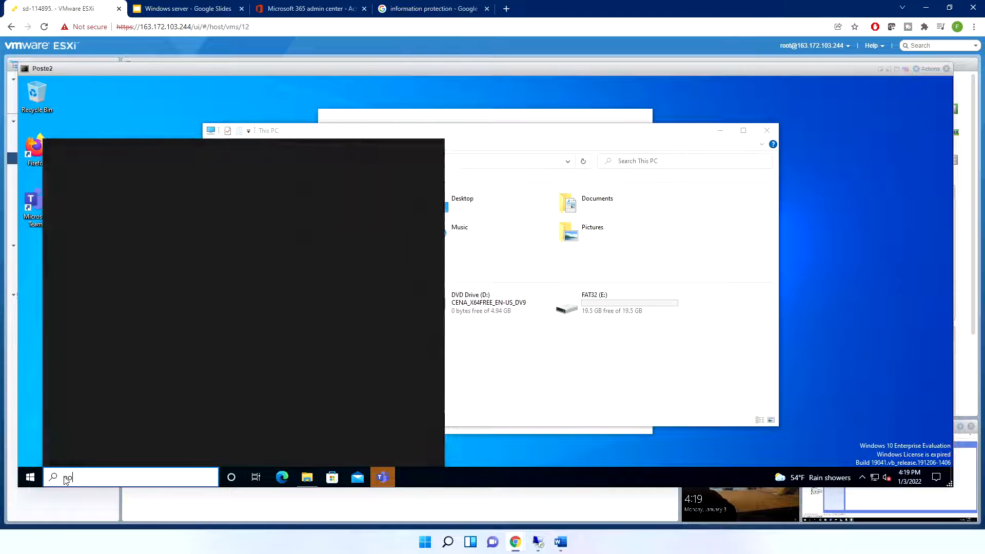
type("we")
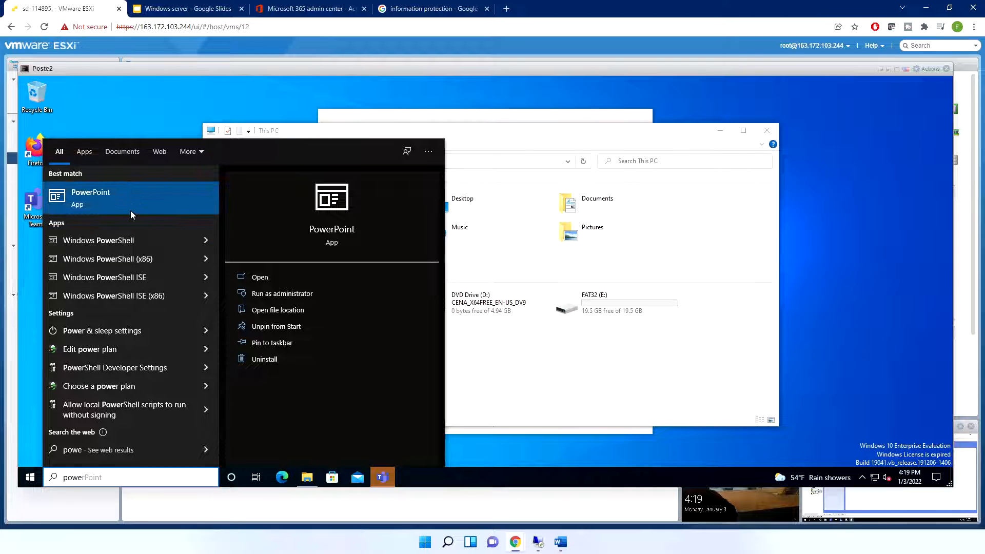
left_click(131, 240)
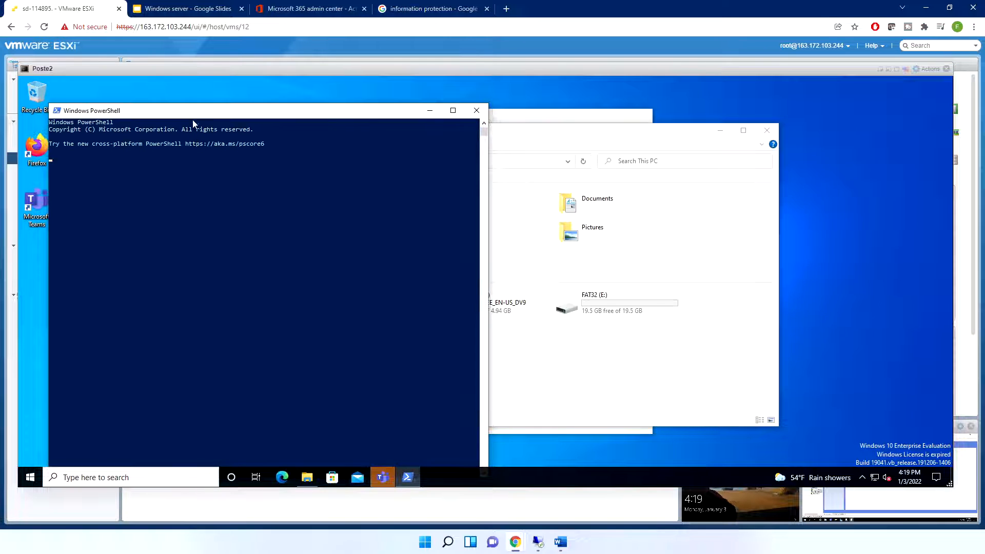
left_click_drag(367, 114, 675, 115)
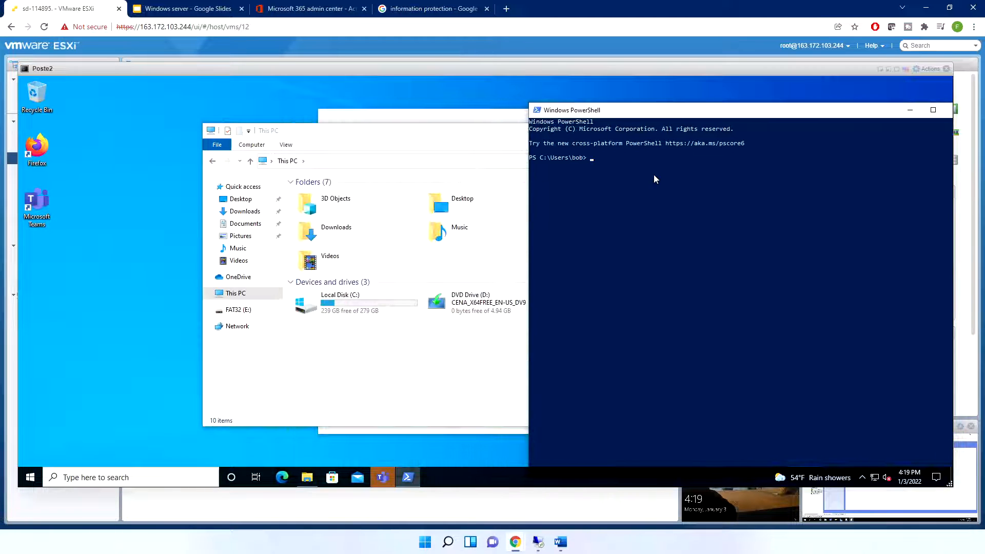
Force a Group Policy refresh on Poste2 by running gpupdate.exe /force
type("g")
key("BackSpace")
key("BackSpace")
type("gpu")
key("Tab")
type("e")
key("Return")
Check This PC for the mapped docs_office drive I, view its contents and minimize the window
left_click(401, 135)
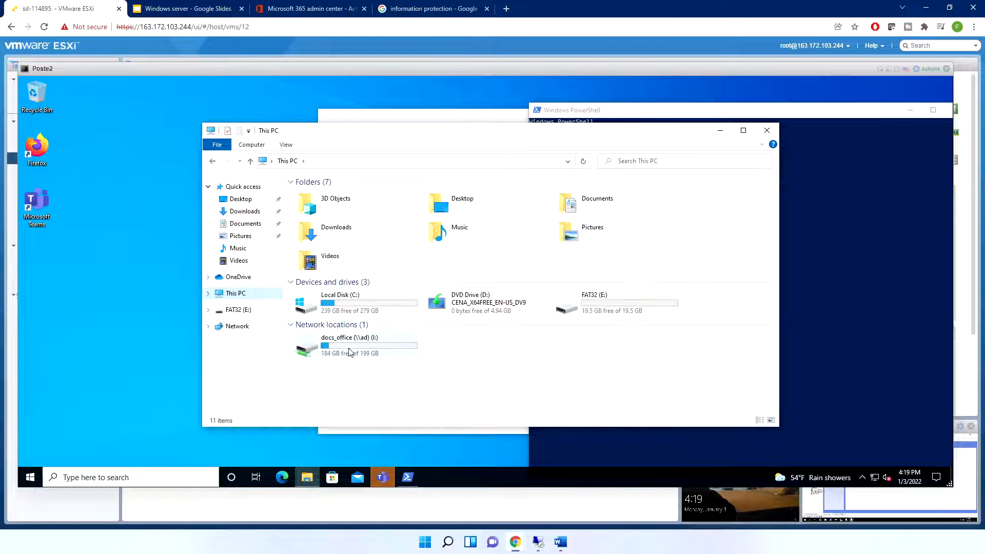
double_click(349, 351)
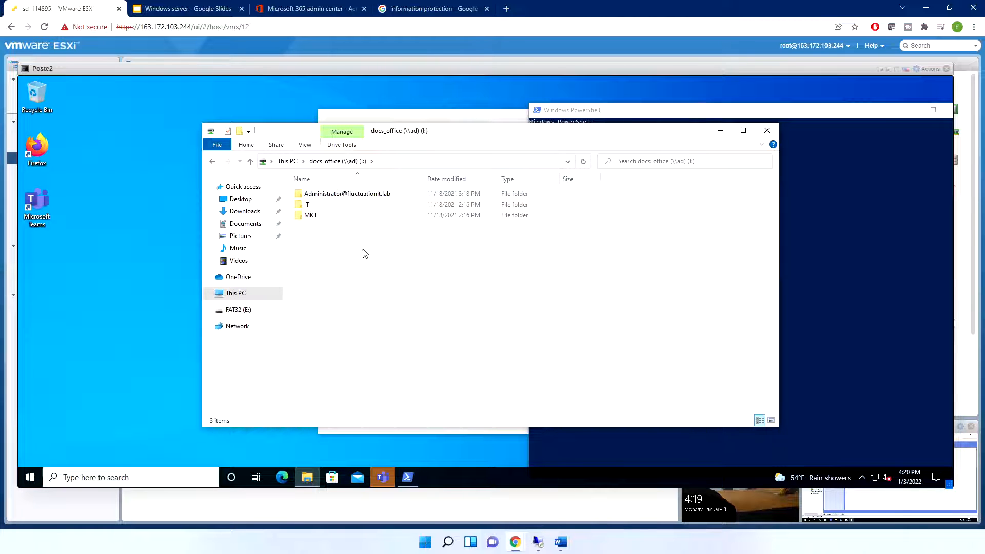
left_click(721, 133)
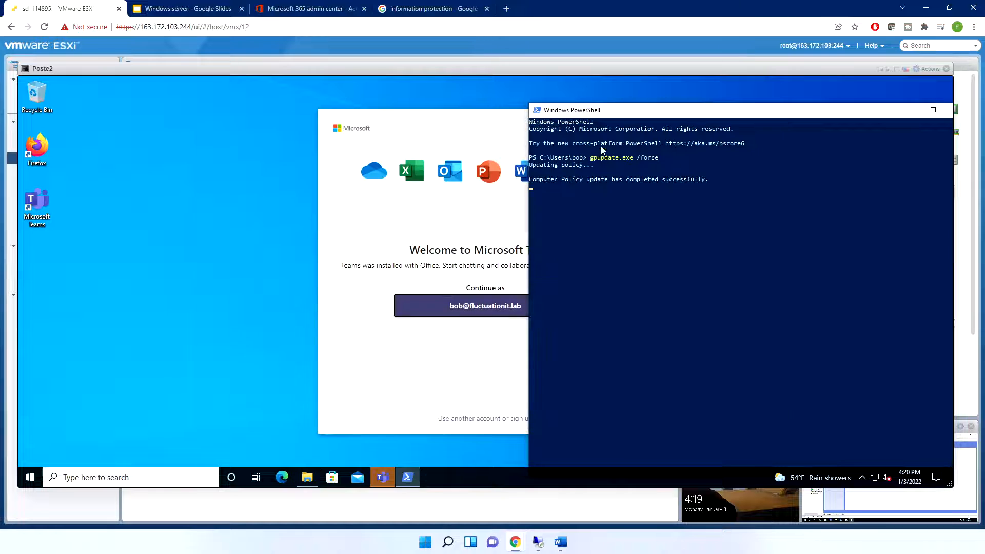
Switch to the Ad1 console and open Folder Redirection in GPO1's user policies under Windows Settings
left_click(880, 70)
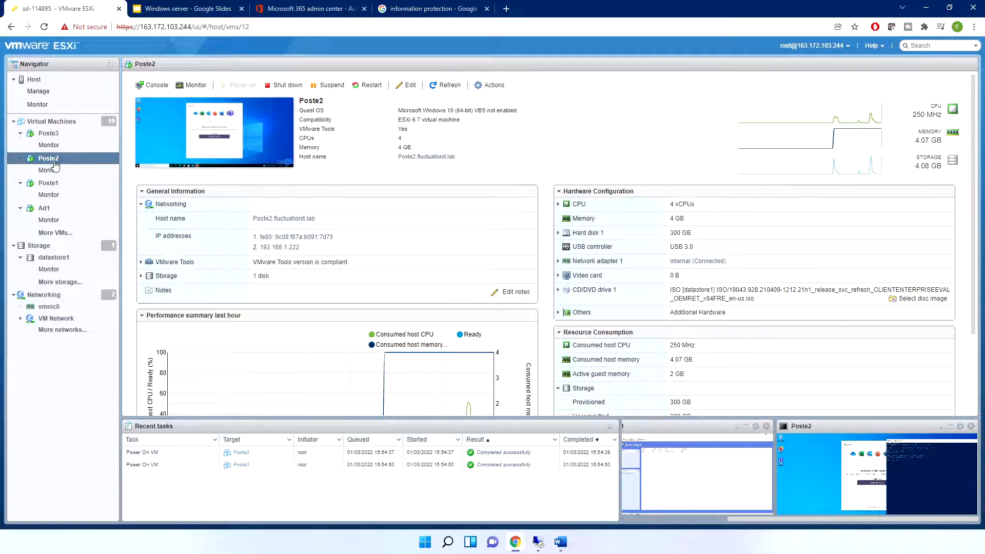
left_click(747, 435)
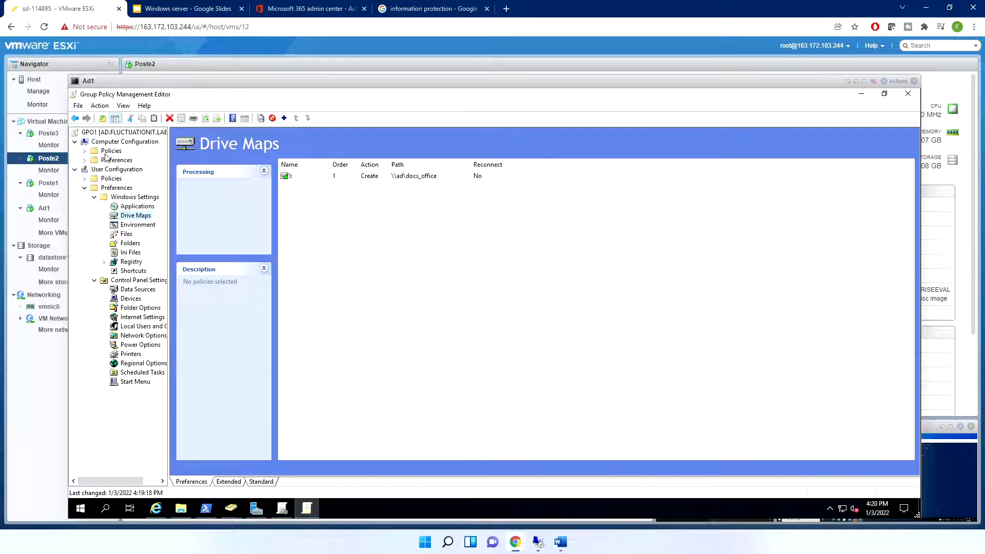
left_click(85, 179)
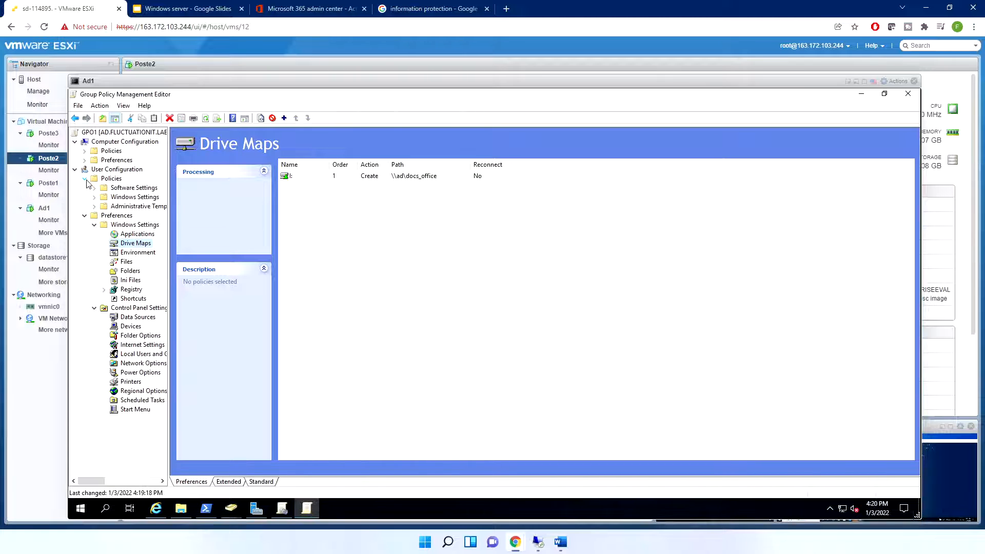
left_click(137, 196)
left_click(138, 188)
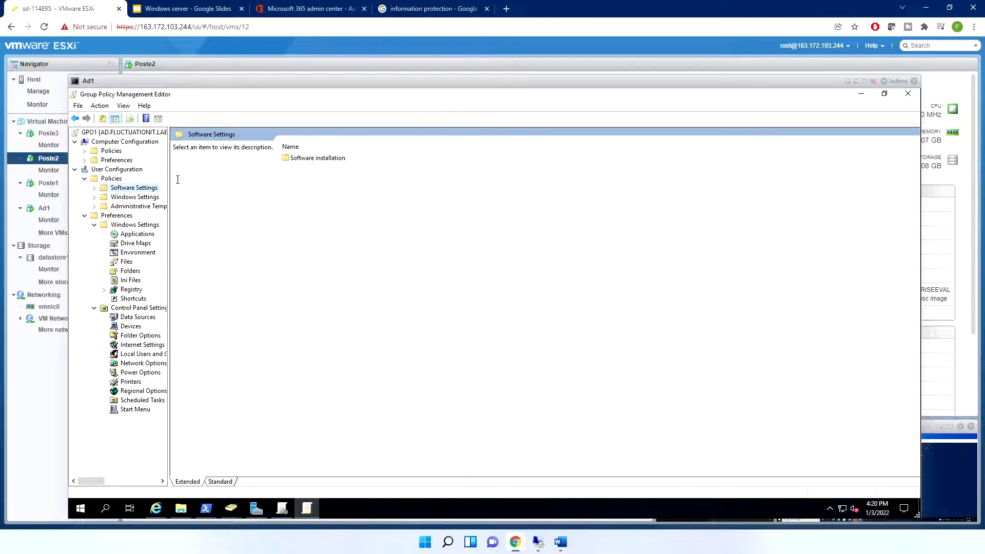
left_click(95, 189)
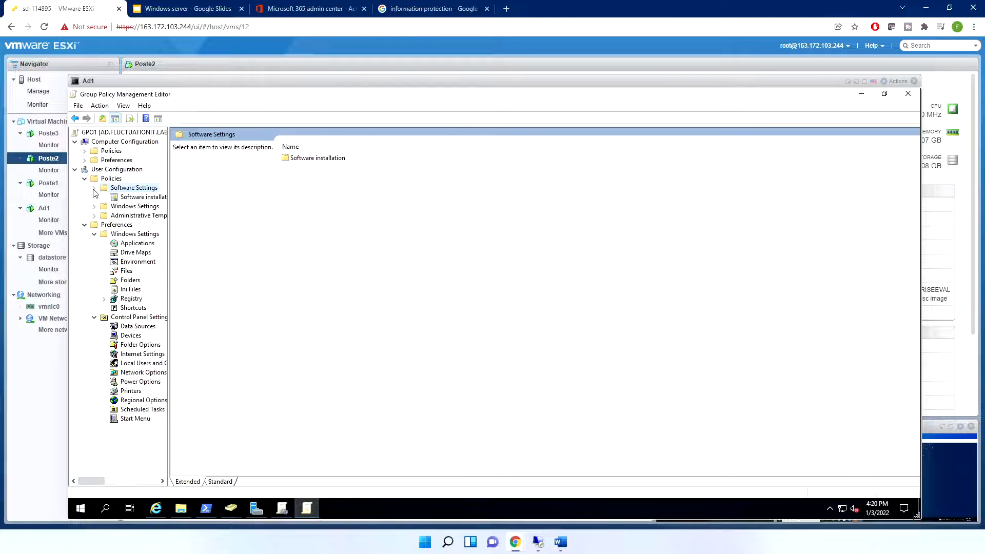
left_click(137, 207)
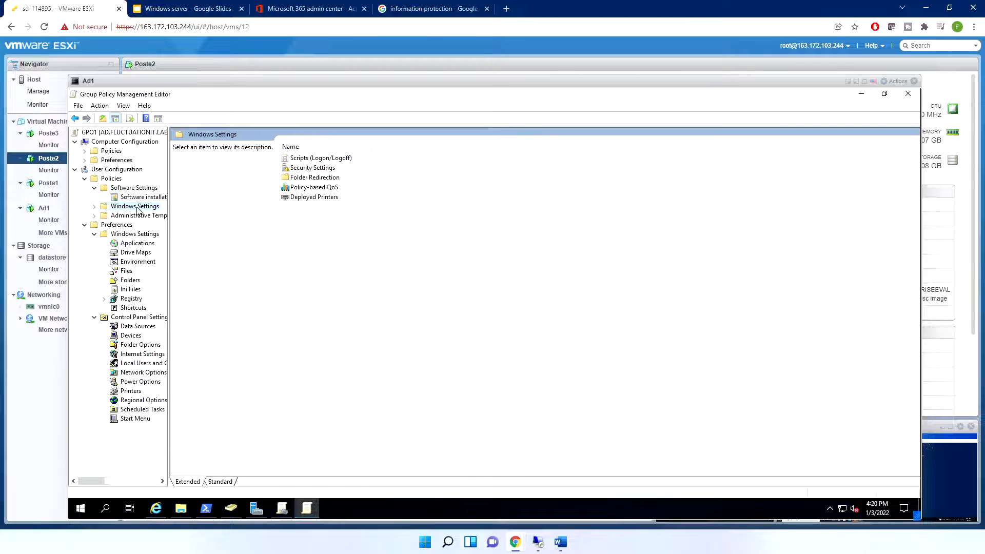
left_click(94, 207)
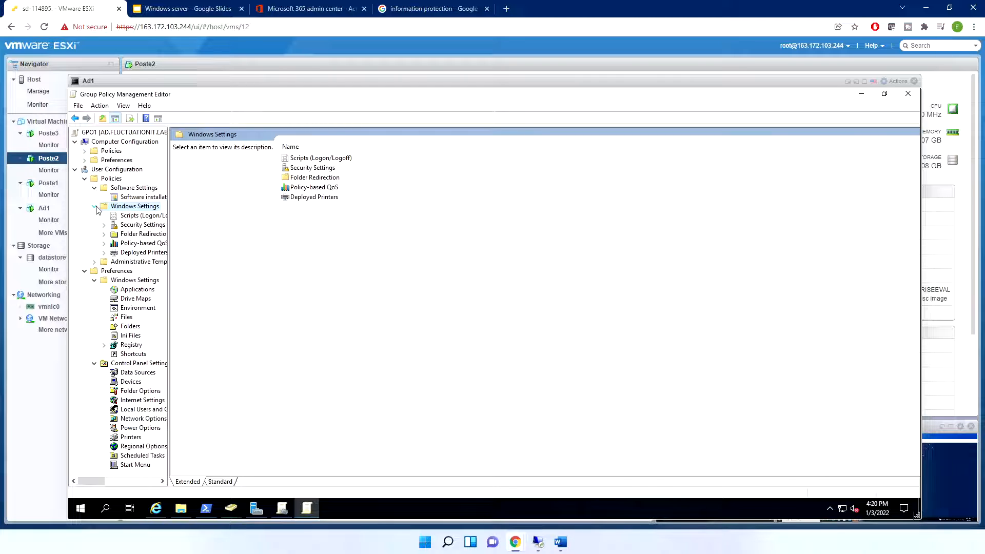
left_click(152, 235)
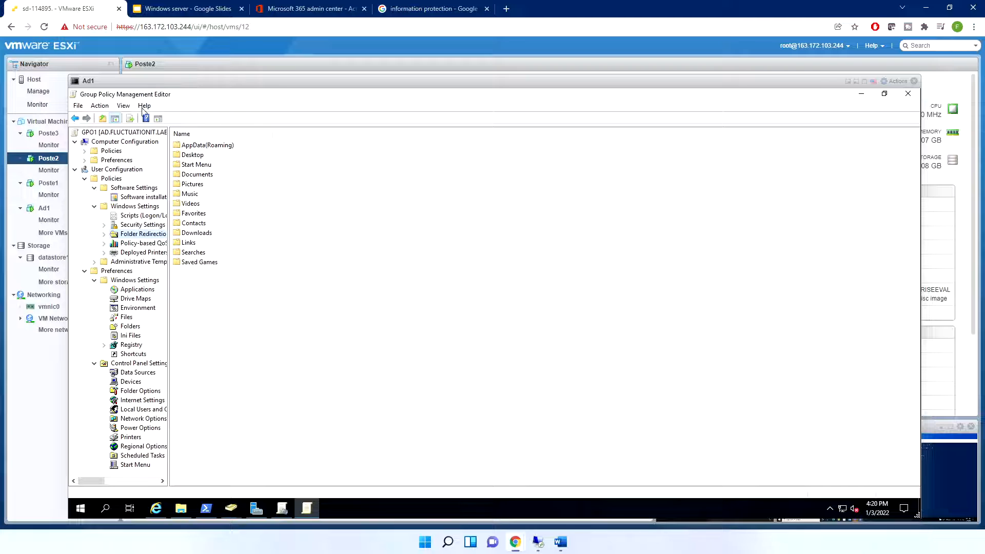
Switch to the Poste2 console and examine the location of the Documents folder in its properties
left_click(848, 81)
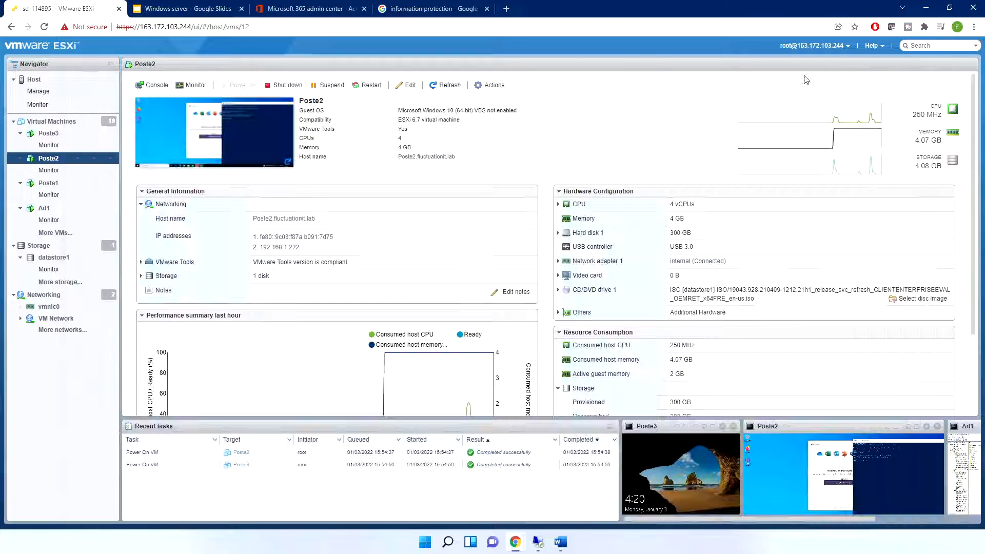
left_click(276, 138)
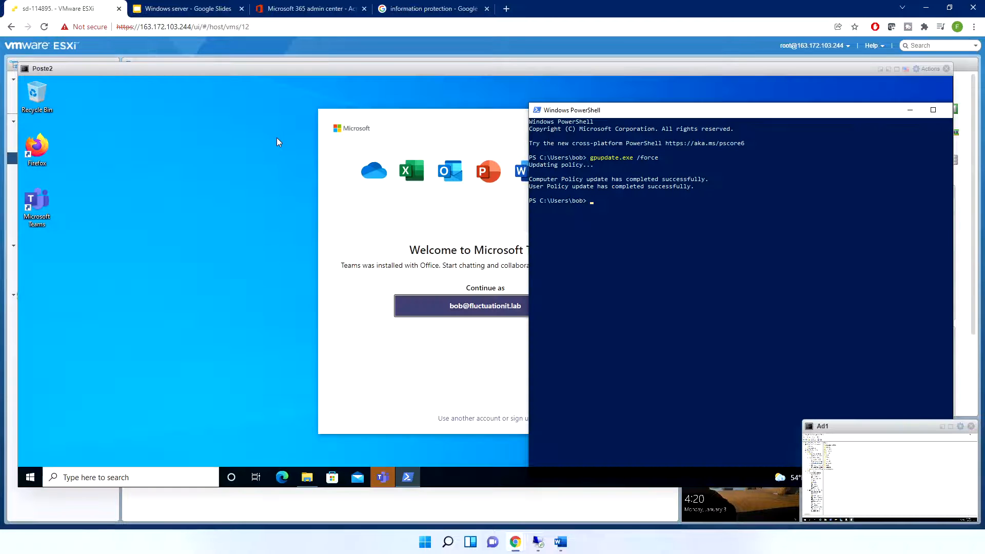
left_click(306, 477)
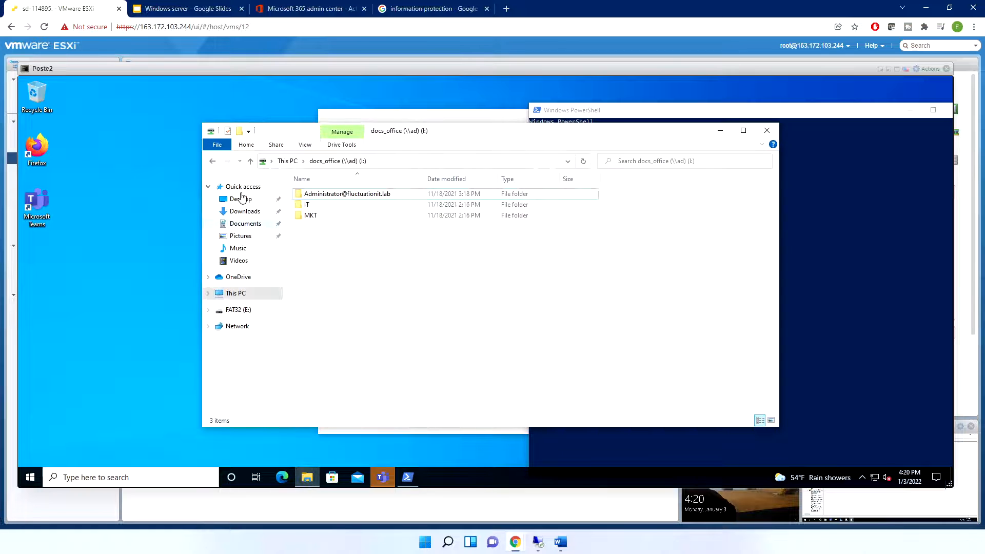
left_click(249, 222)
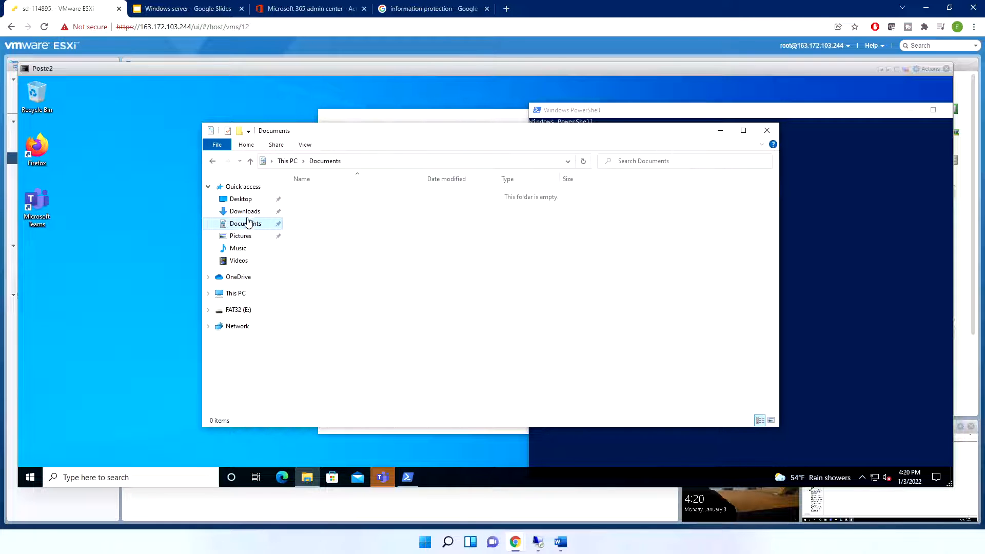
left_click(248, 215)
left_click(248, 226)
right_click(250, 229)
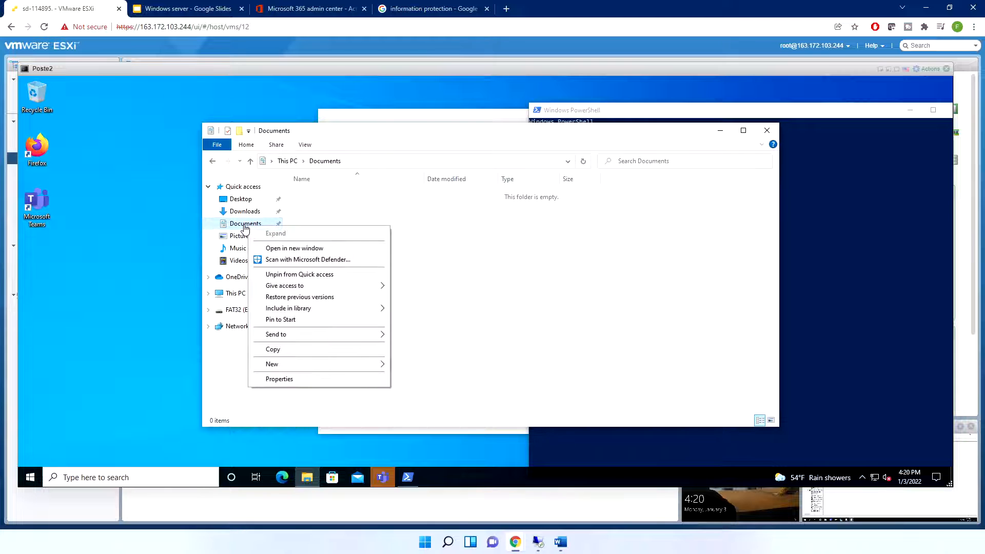
left_click(279, 379)
left_click_drag(342, 296, 384, 297)
left_click(342, 296)
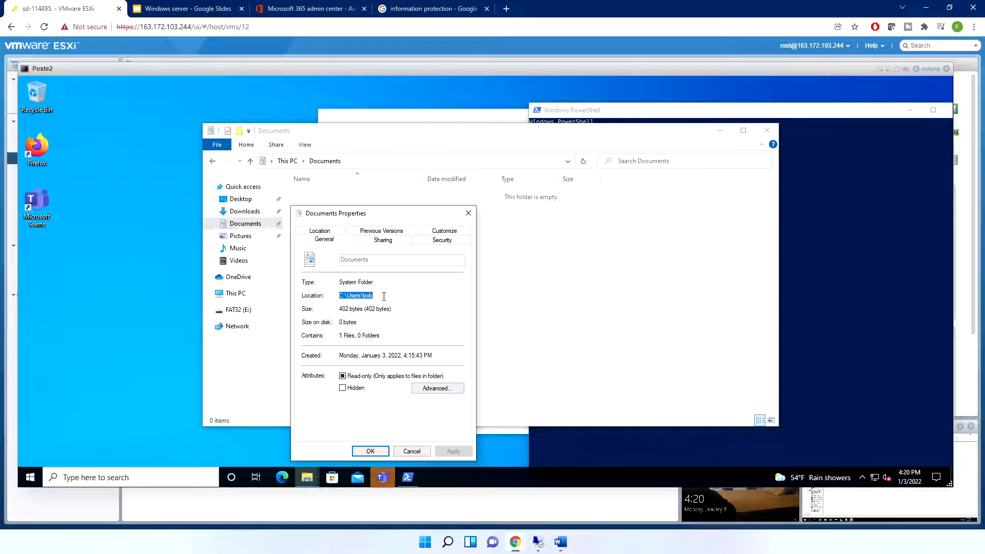
left_click_drag(403, 213, 440, 208)
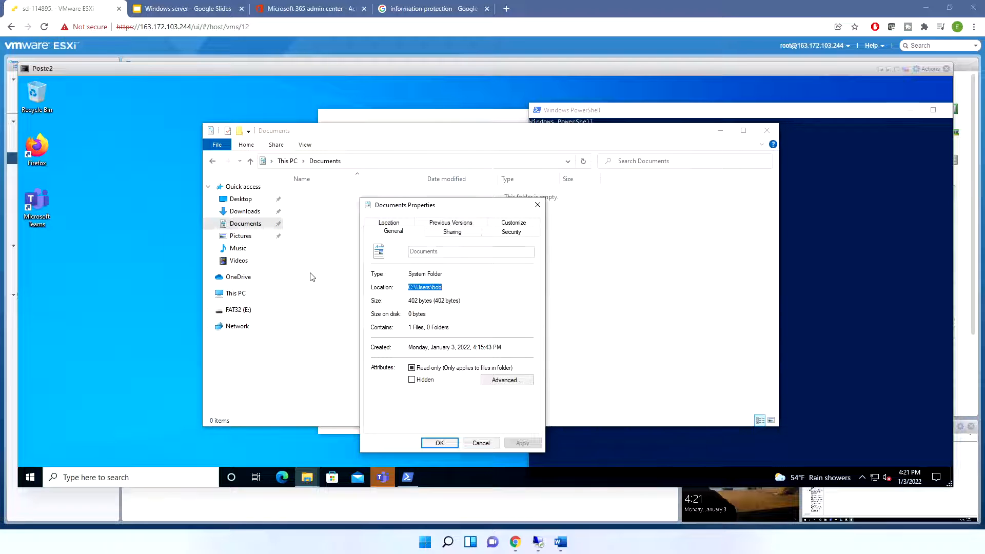
Switch back to the Ad1 console and open the folder redirection properties for Documents
left_click(880, 69)
left_click(712, 427)
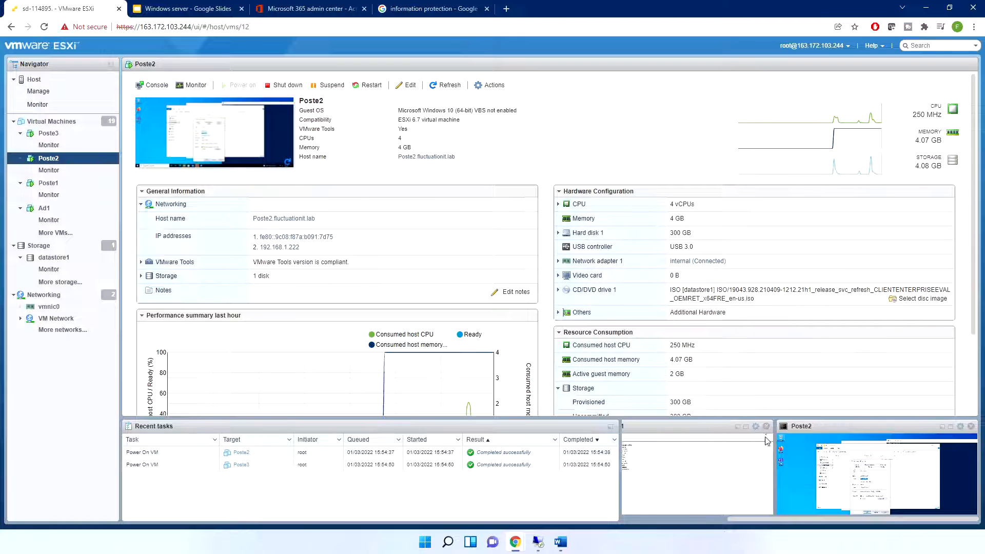
left_click(746, 428)
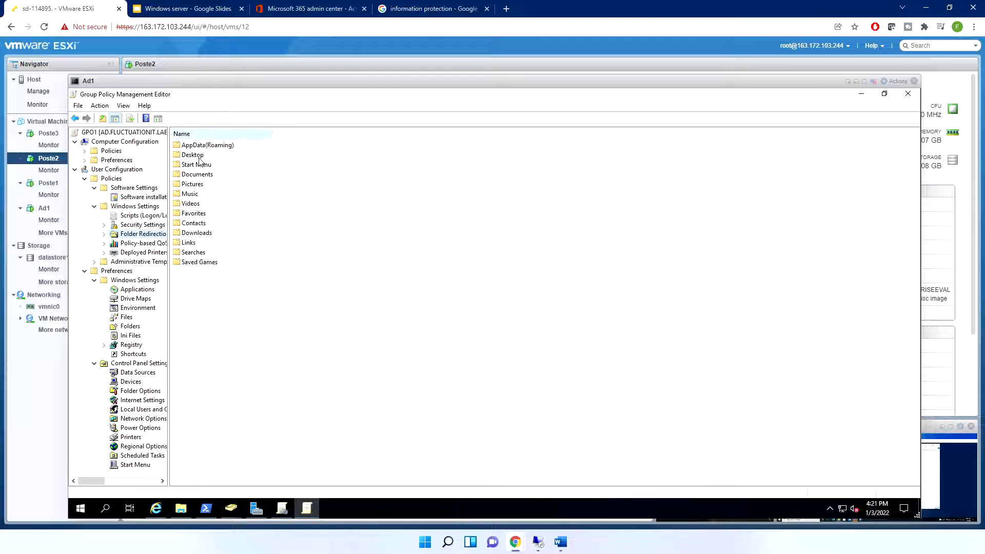
right_click(194, 175)
left_click(209, 184)
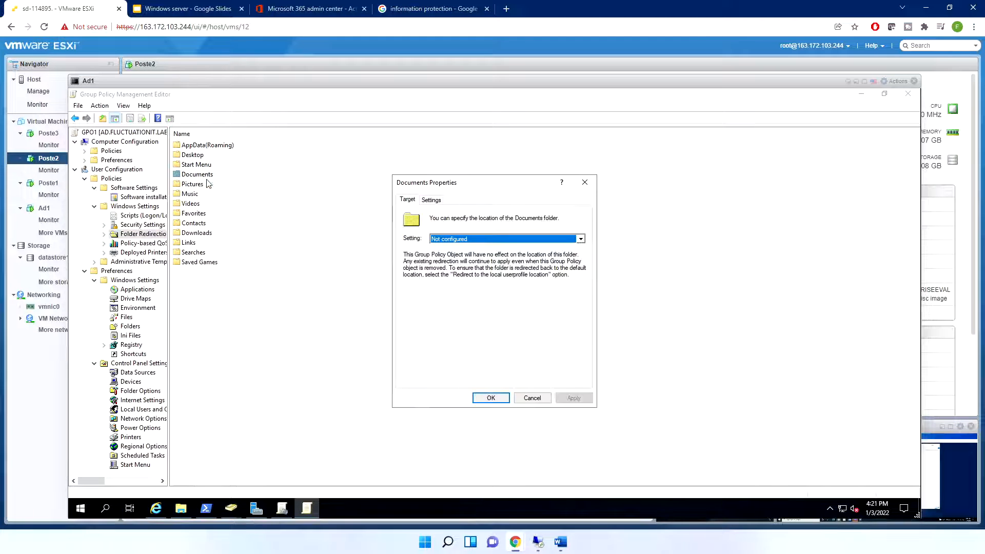
Try to redirect everyone's Documents with the Basic setting to root path \\fs\profile, then decline the warning and cancel the dialog
left_click(497, 239)
left_click(464, 247)
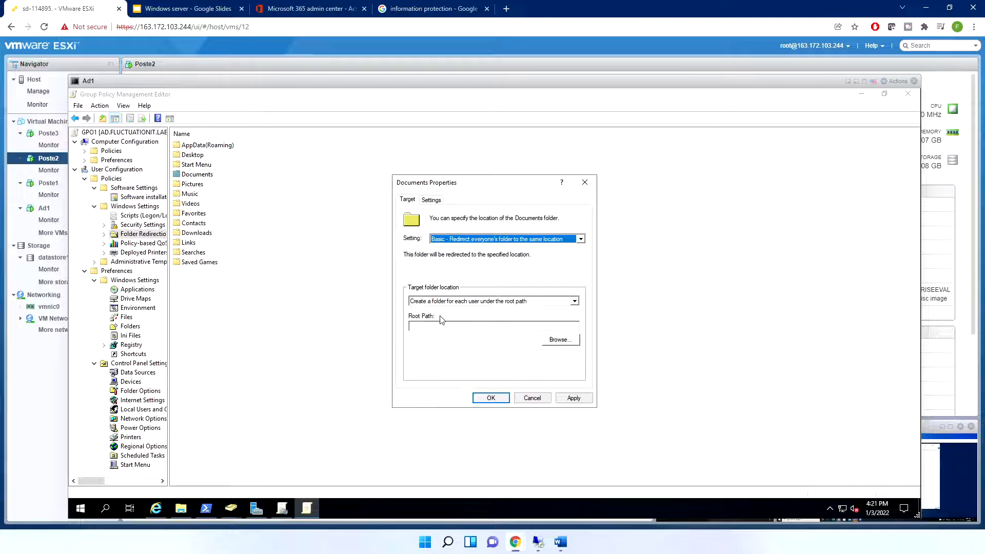
left_click(438, 324)
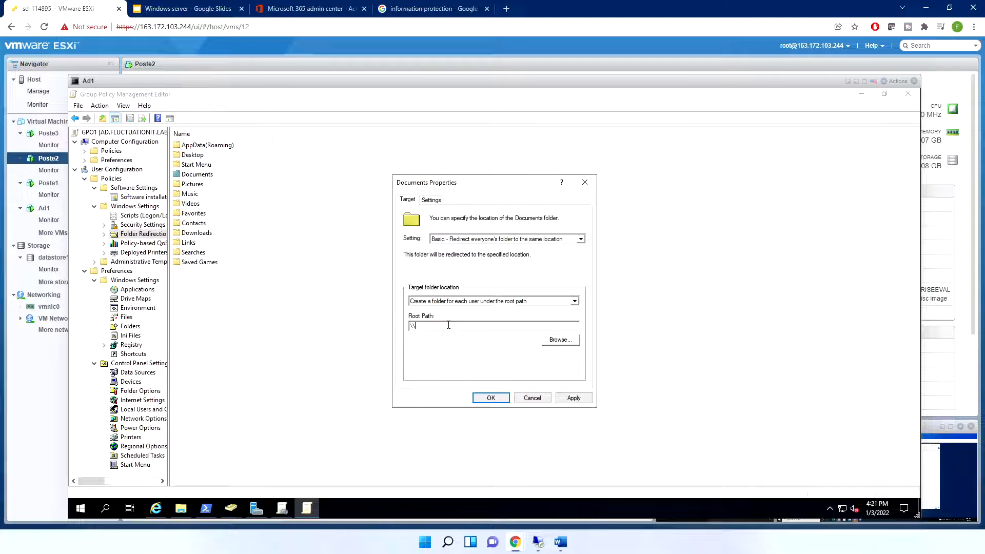
type("\\\\fs\\profile")
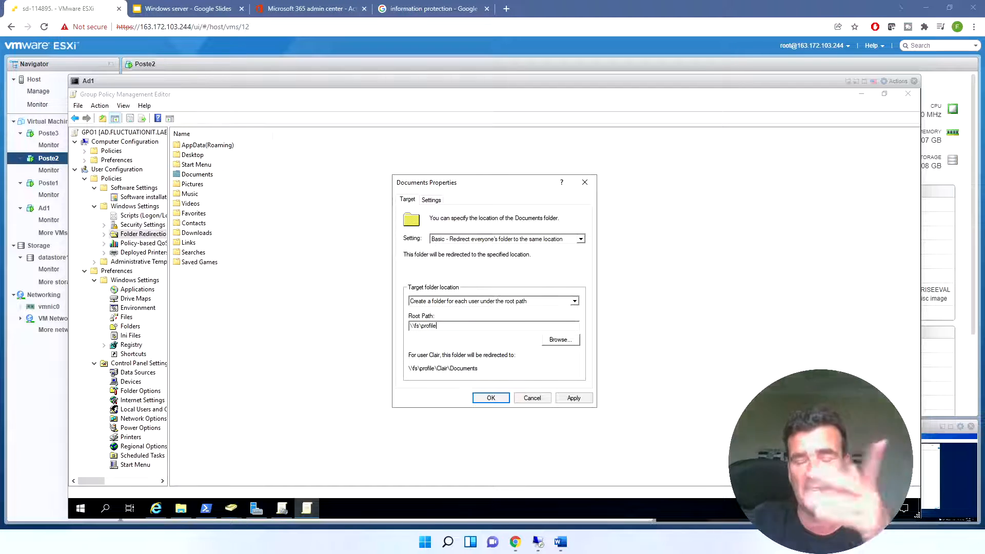
left_click(491, 398)
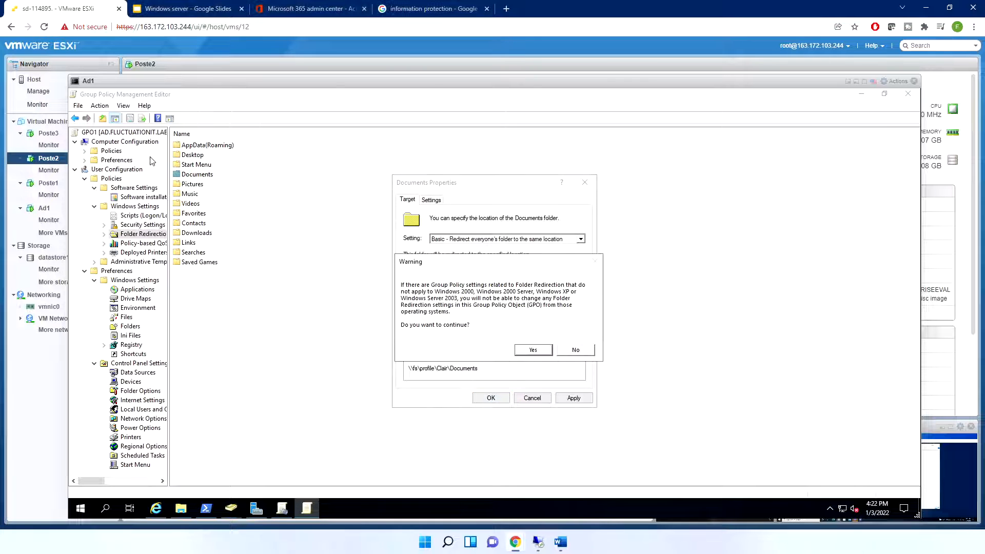
left_click(584, 352)
left_click(533, 397)
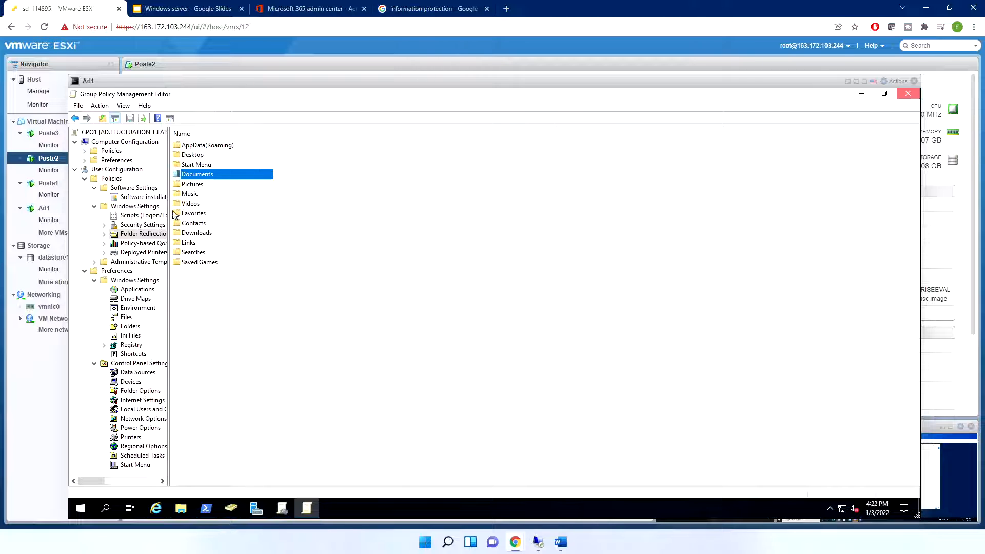
Close the policy editor, reopen GPO1 under MKT for editing and expand the Policies of User Configuration
left_click(908, 93)
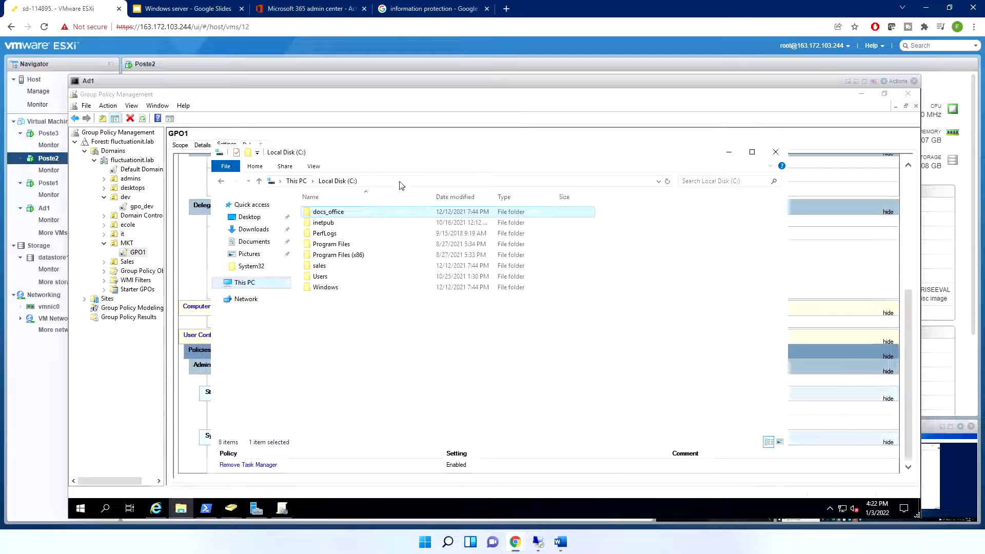
left_click(729, 152)
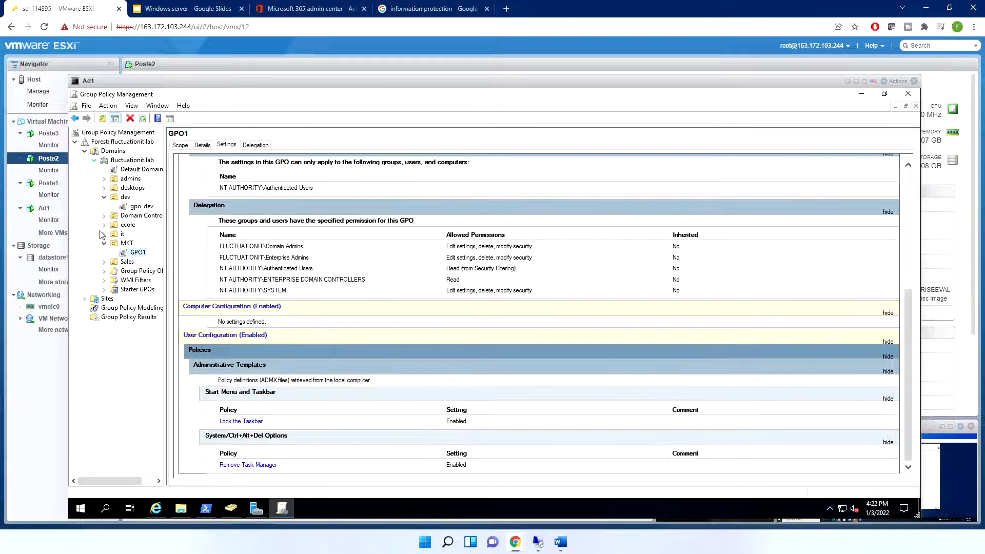
right_click(137, 253)
left_click(142, 260)
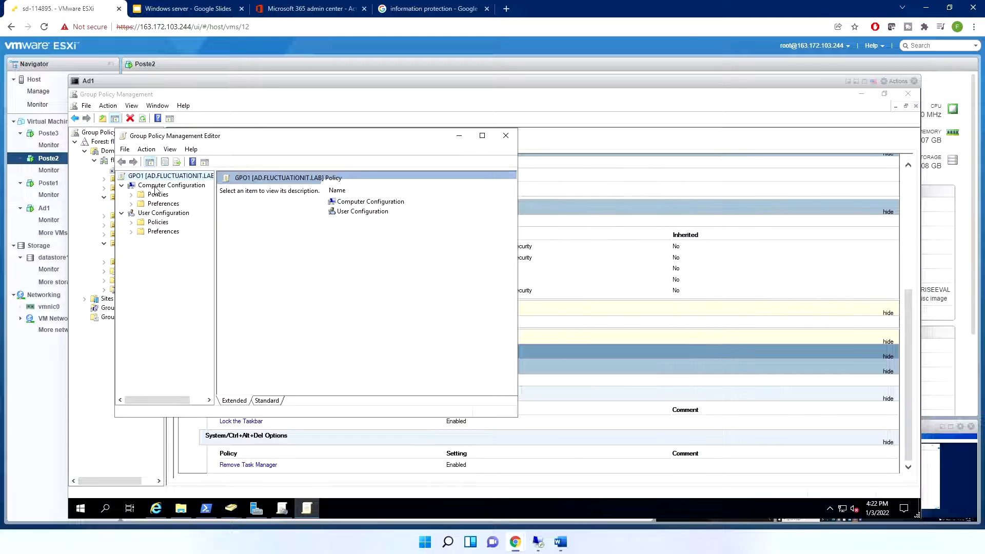
left_click(159, 223)
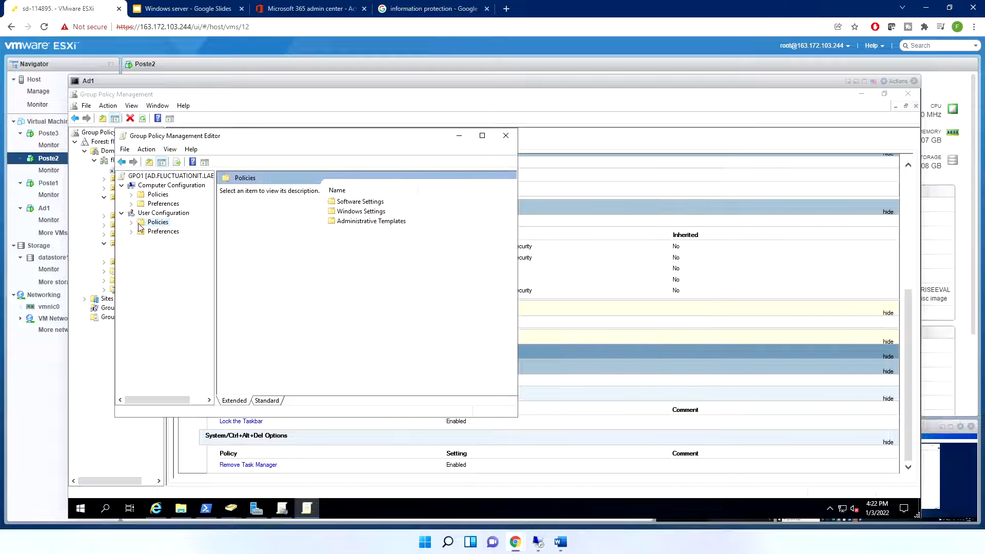
left_click(131, 222)
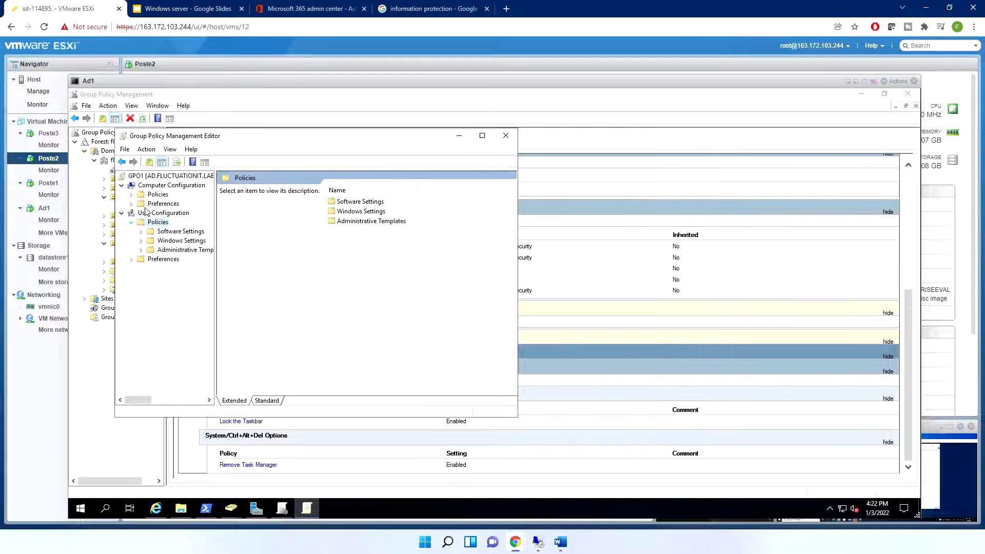
Expand the Computer Configuration policies and examine Software Settings under both Computer and User Configuration, including User Configuration's Software installation
left_click(132, 195)
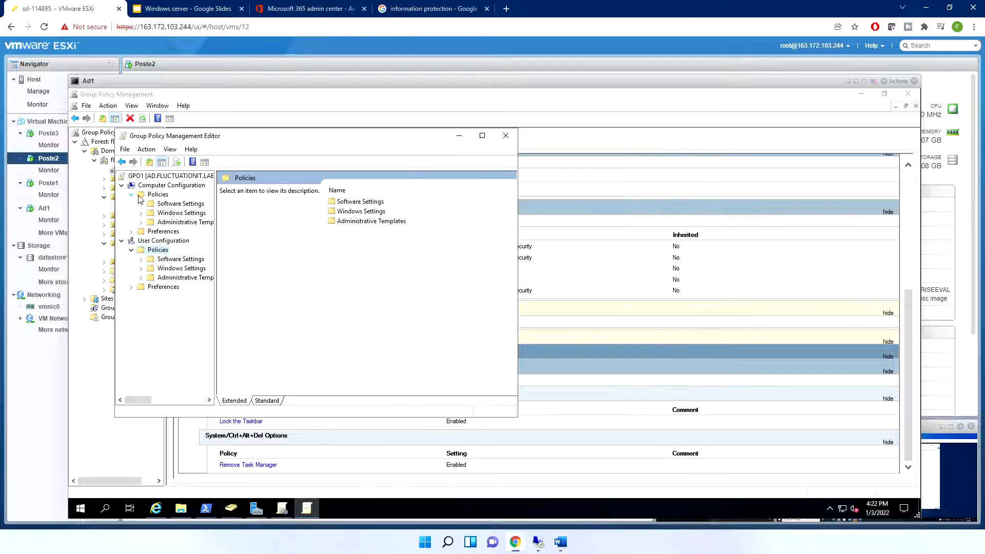
double_click(168, 204)
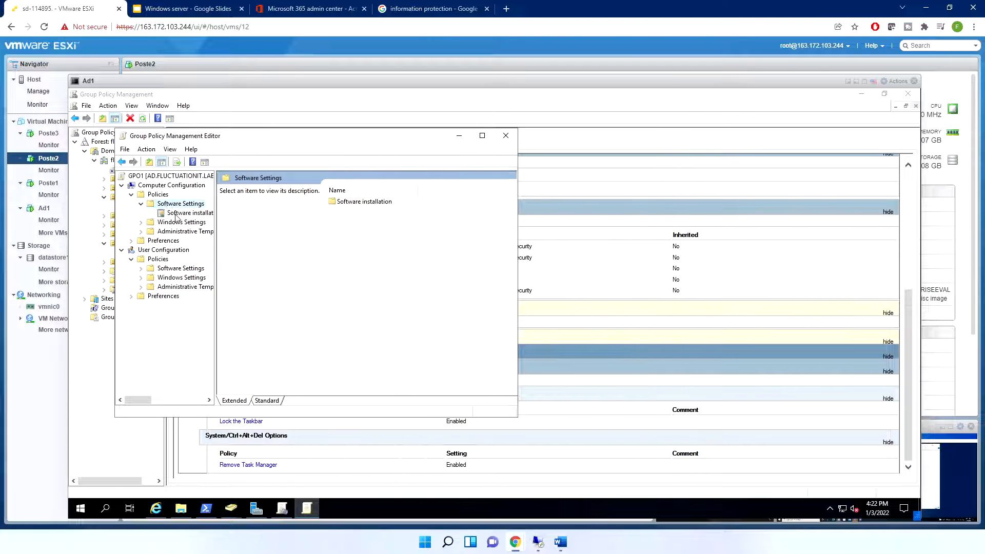
left_click(162, 197)
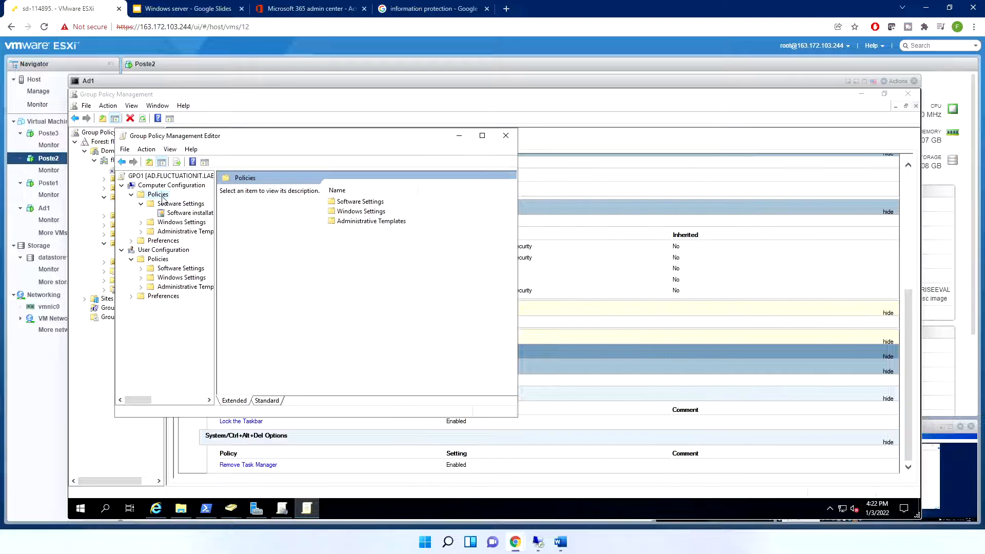
left_click(168, 270)
double_click(168, 271)
left_click(177, 278)
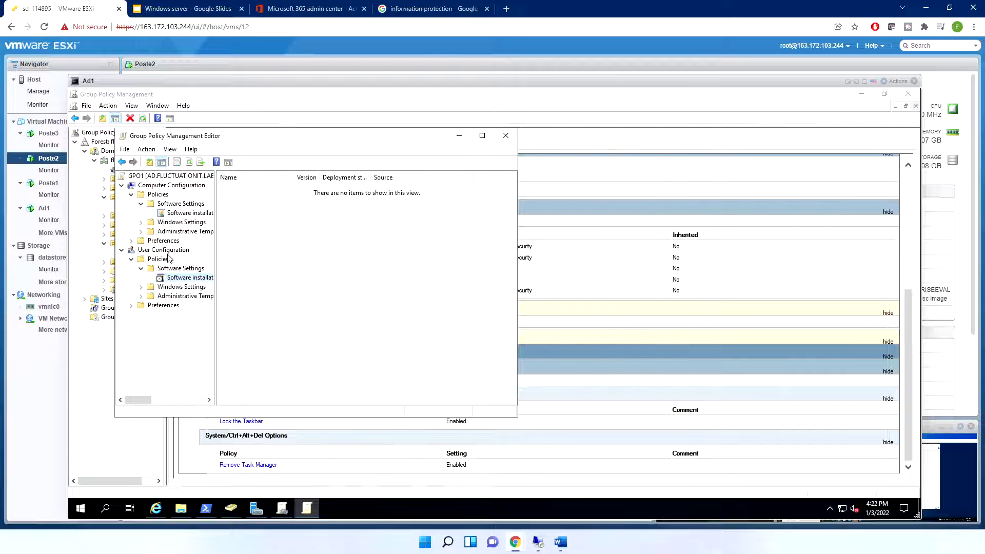
Open Security Settings under Computer Configuration's Windows Settings, maximize the policy editor and widen the tree to show full names
double_click(170, 223)
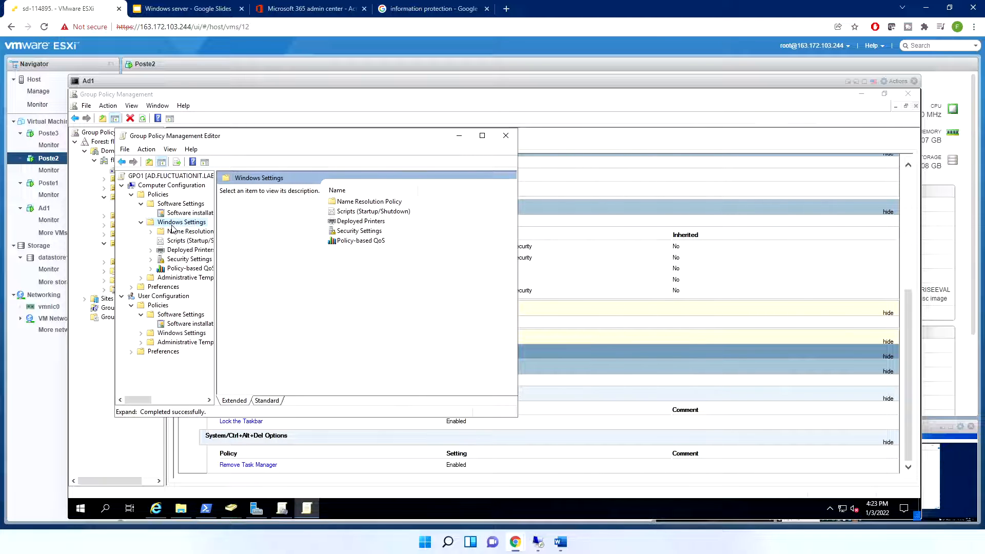
double_click(187, 259)
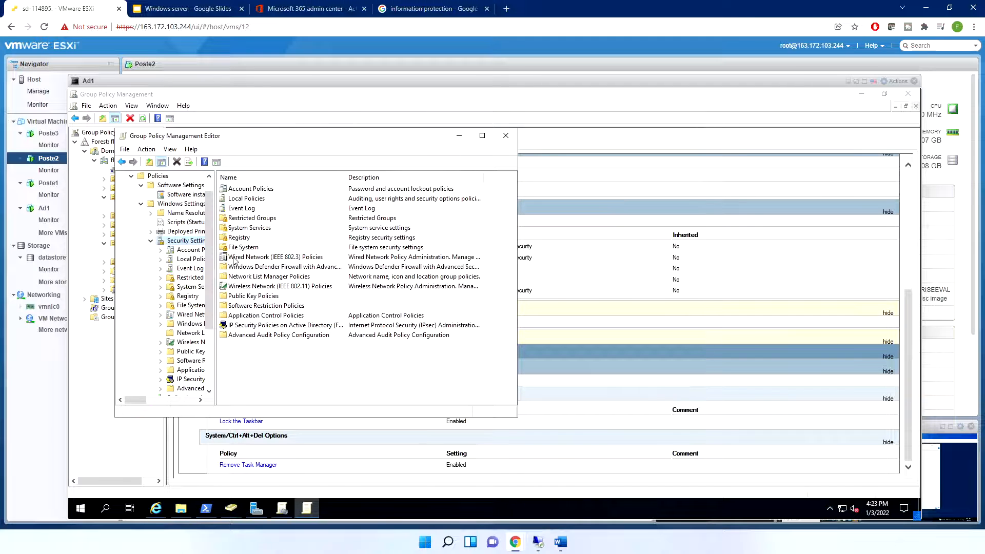
left_click(482, 136)
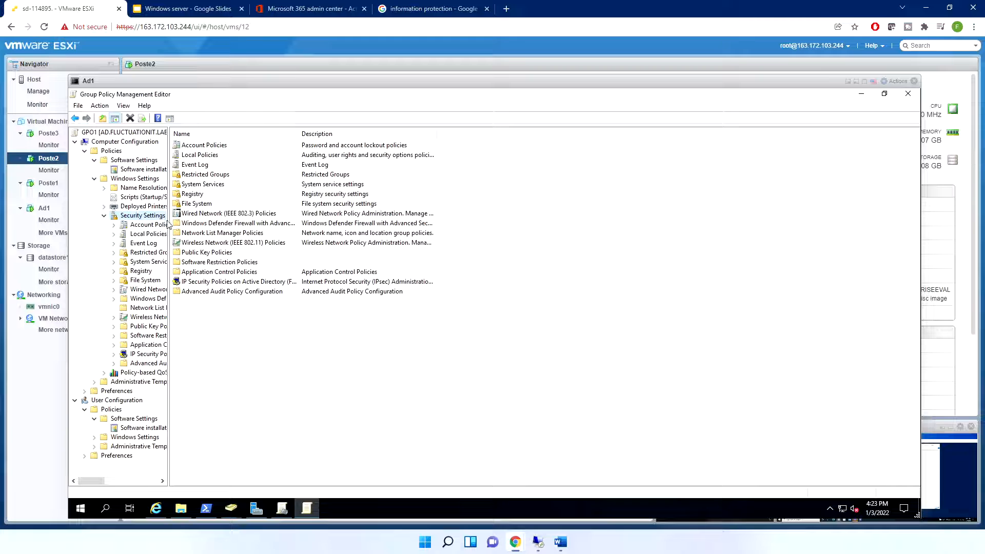
left_click_drag(169, 222, 298, 226)
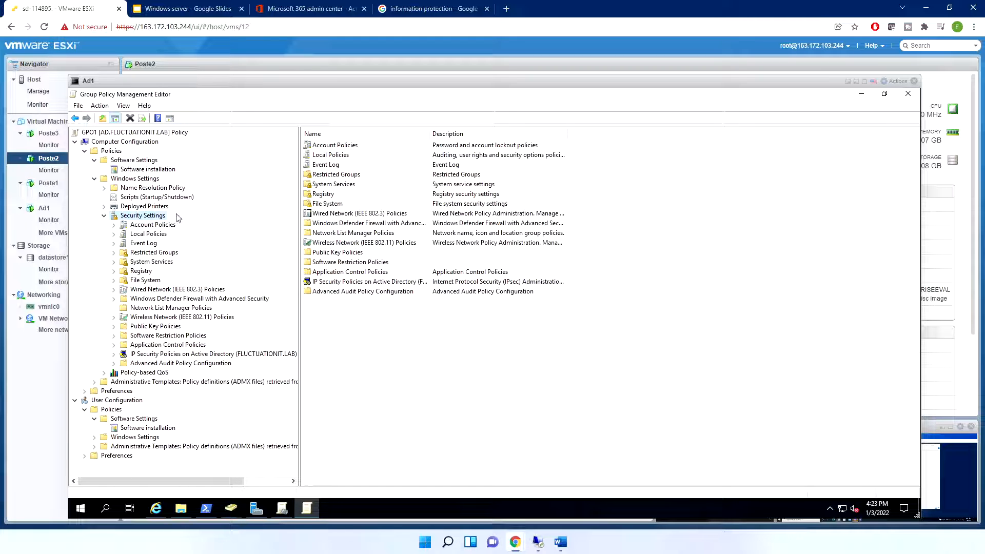
Examine the Password and Account Lockout policies under Account Policies and the Audit Policy under Local Policies
double_click(163, 225)
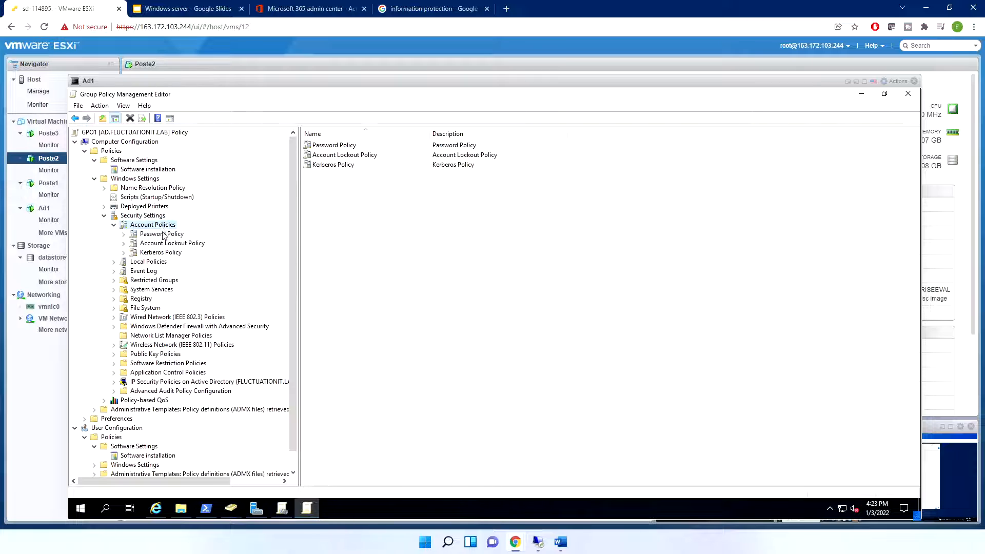
left_click(163, 234)
left_click(165, 242)
double_click(150, 262)
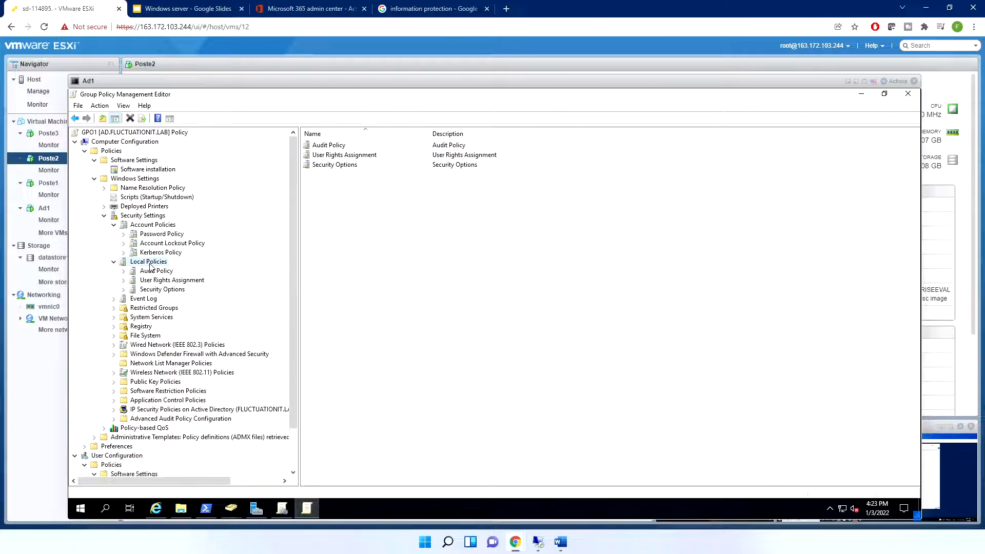
left_click(154, 272)
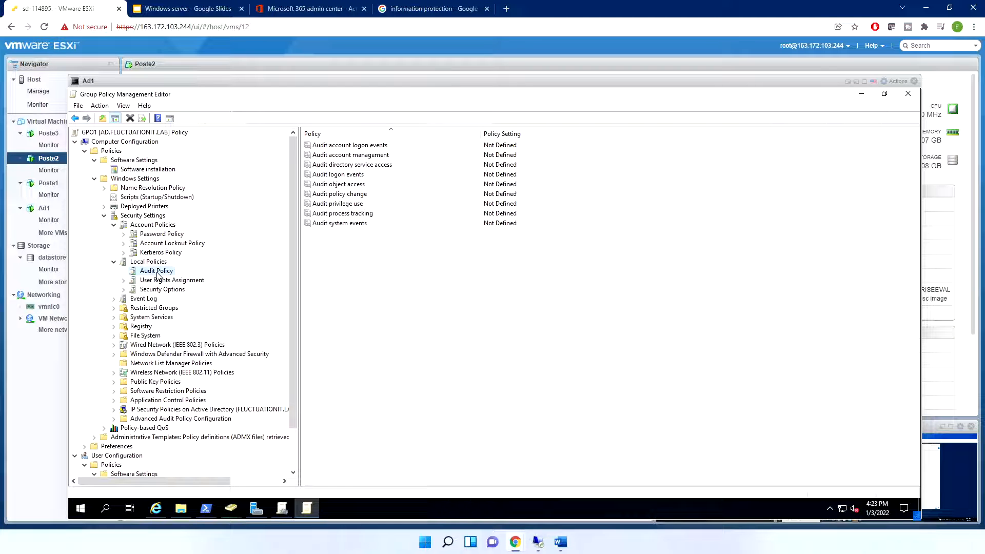
Look through Restricted Groups, System Services, Registry and File System in the security settings
left_click(159, 308)
left_click(154, 317)
left_click(144, 327)
left_click(145, 335)
Expand Windows Defender Firewall with Advanced Security and view its Inbound Rules
double_click(160, 354)
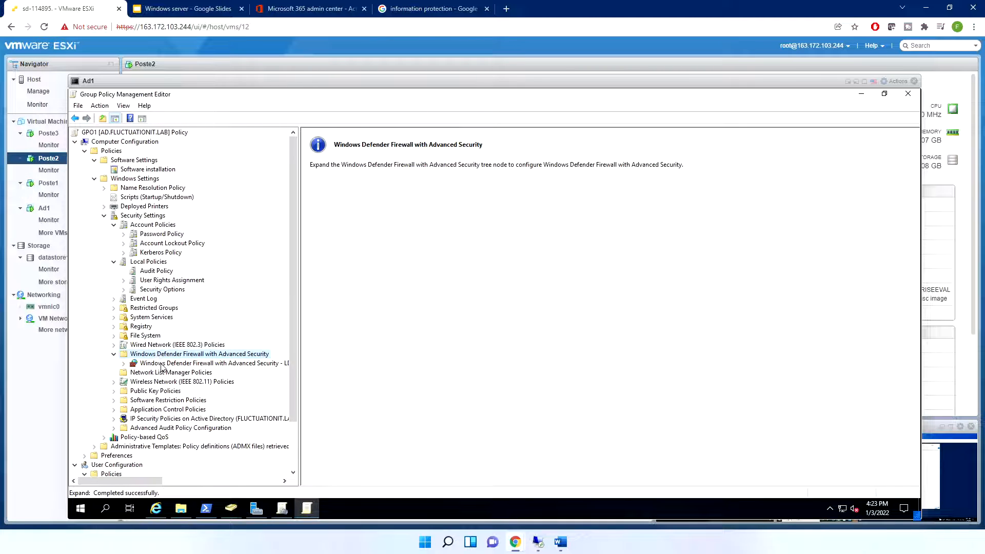
double_click(161, 364)
left_click(168, 373)
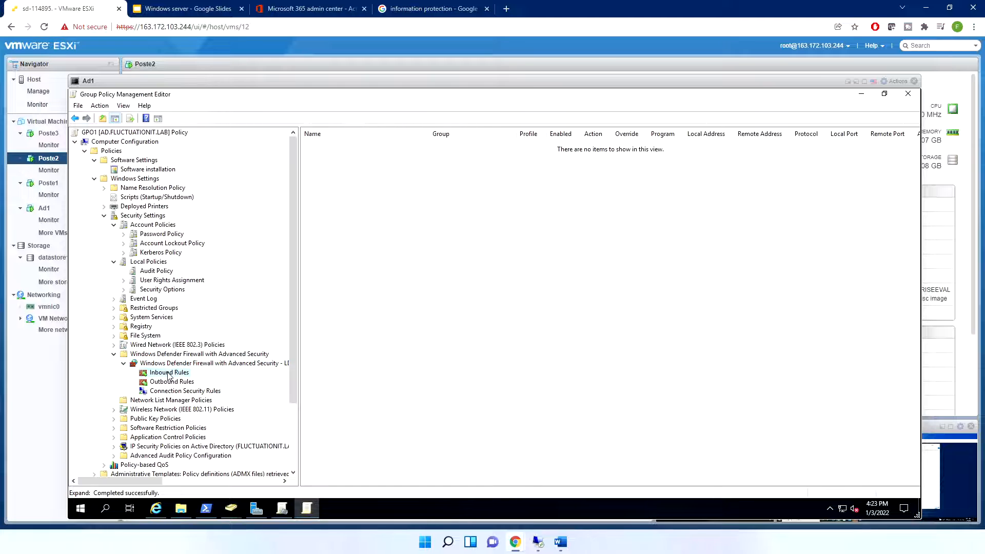
Try to create a Port-type inbound firewall rule, then cancel the wizard at the Protocol and Ports page
right_click(168, 374)
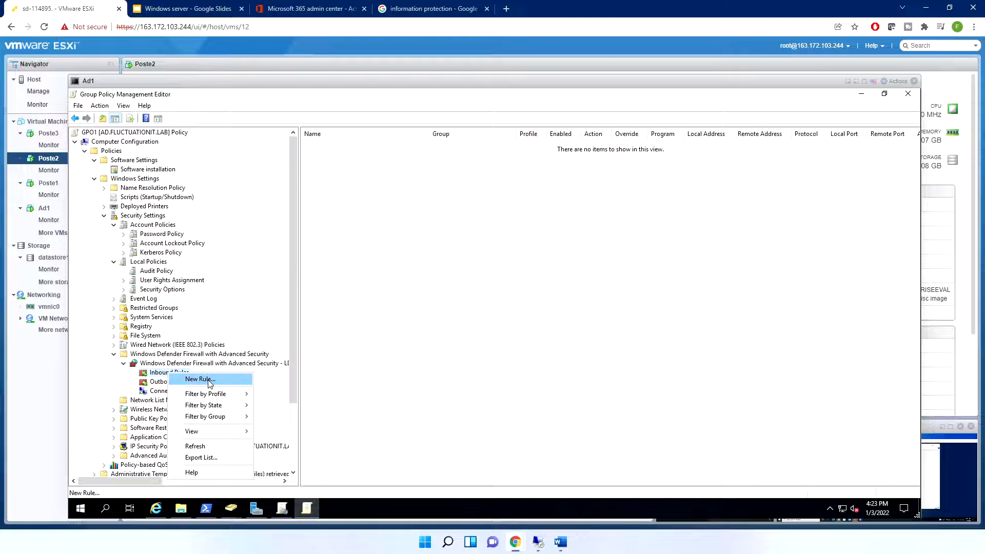
left_click(199, 379)
left_click(230, 246)
left_click(405, 409)
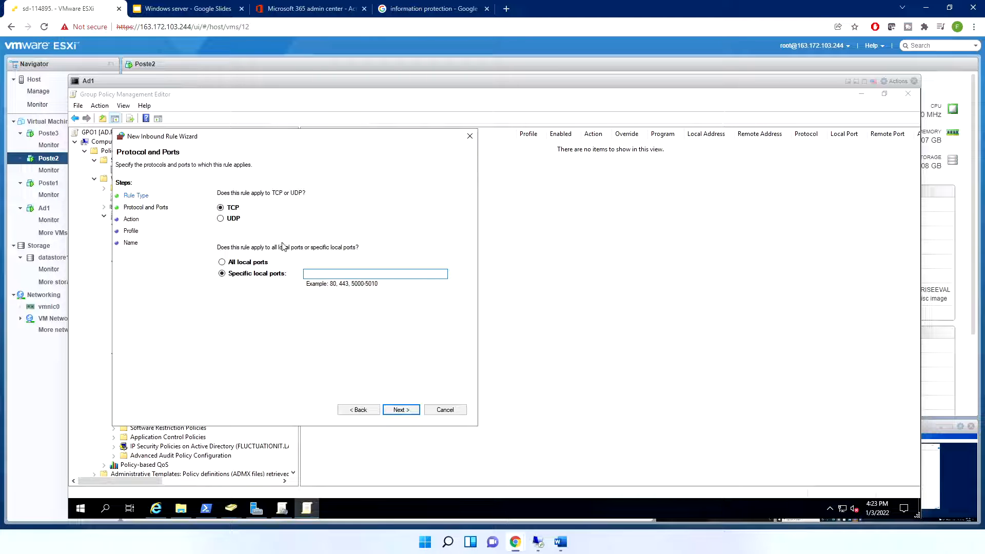
left_click(448, 410)
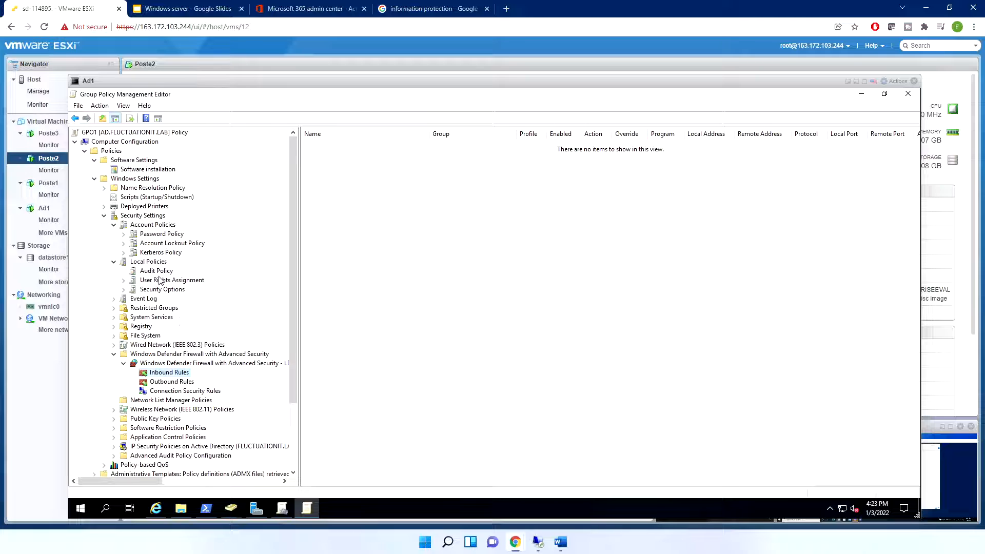
View Network List Manager Policies and Public Key Policies in the computer security settings
scroll(180, 280, "down", 2)
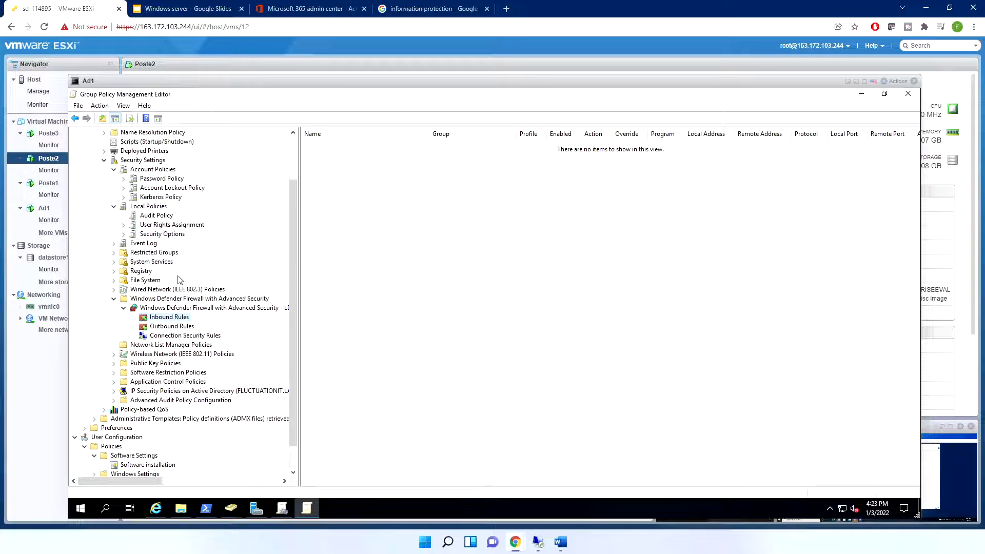
scroll(179, 280, "down", 1)
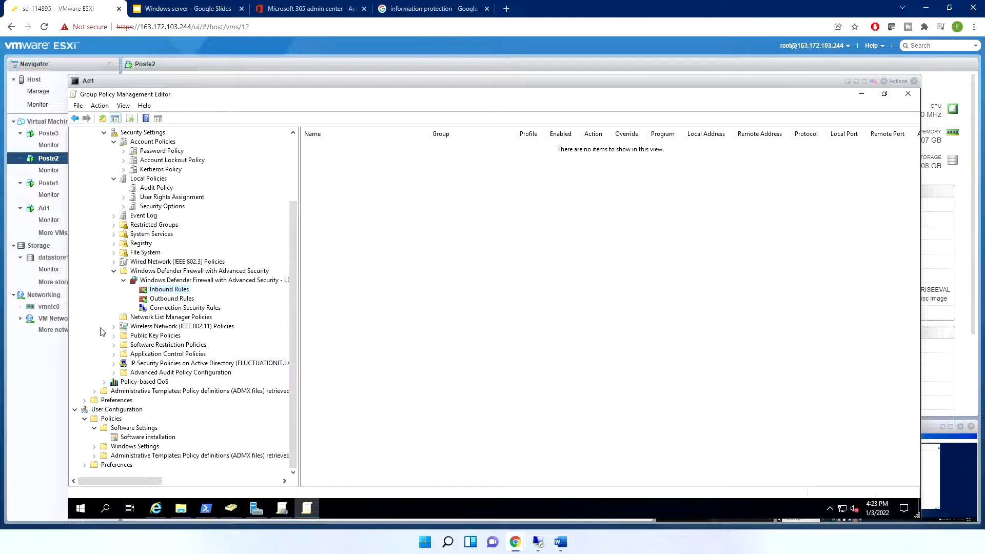
left_click(173, 317)
left_click(162, 336)
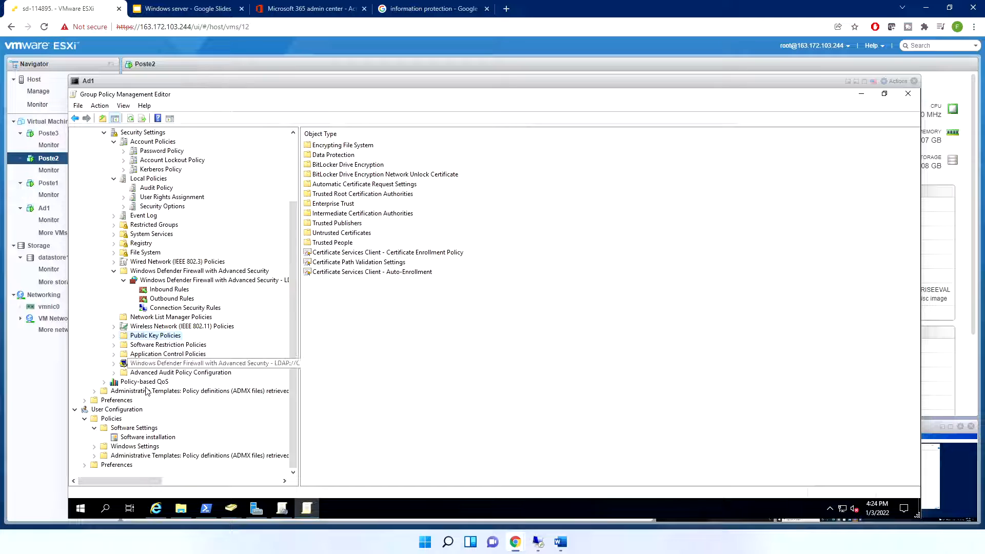
Collapse the computer policy branches and examine Control Panel, Start Menu and Taskbar, and Windows Components under Administrative Templates
scroll(121, 175, "up", 3)
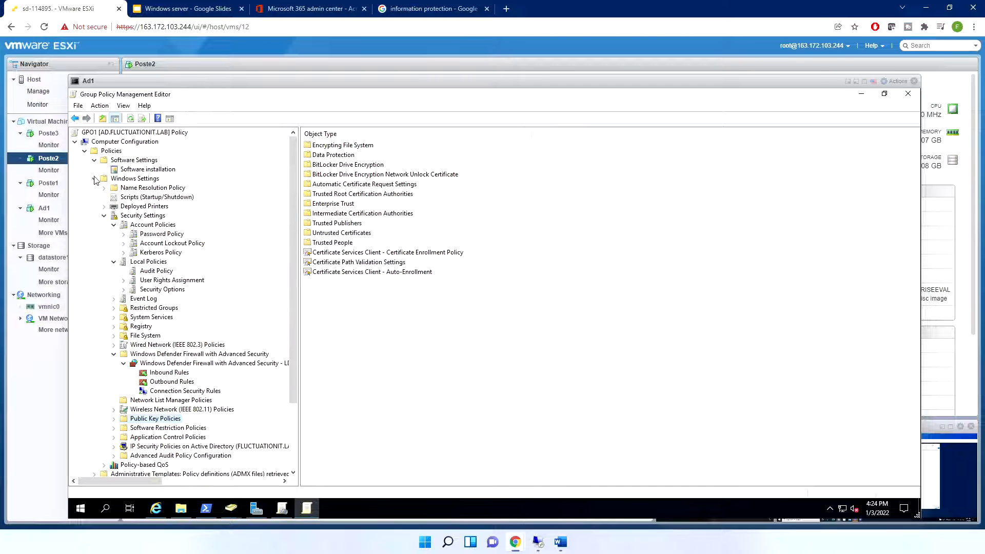
left_click(85, 151)
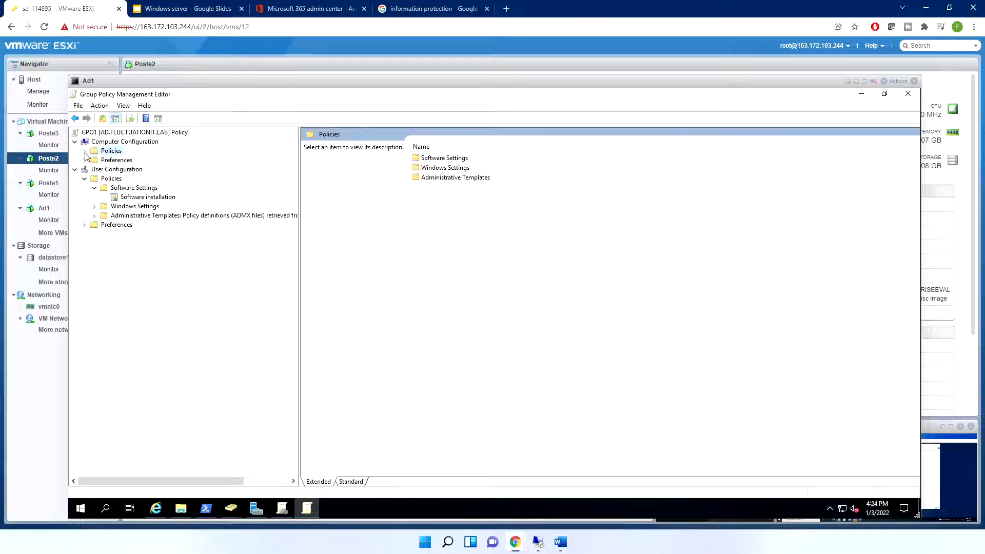
left_click(85, 151)
double_click(144, 180)
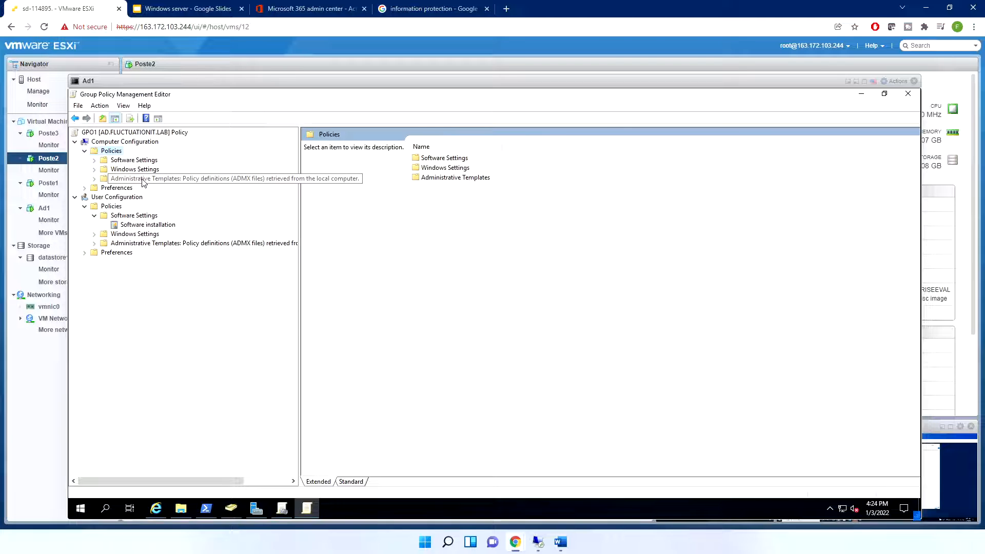
left_click(142, 188)
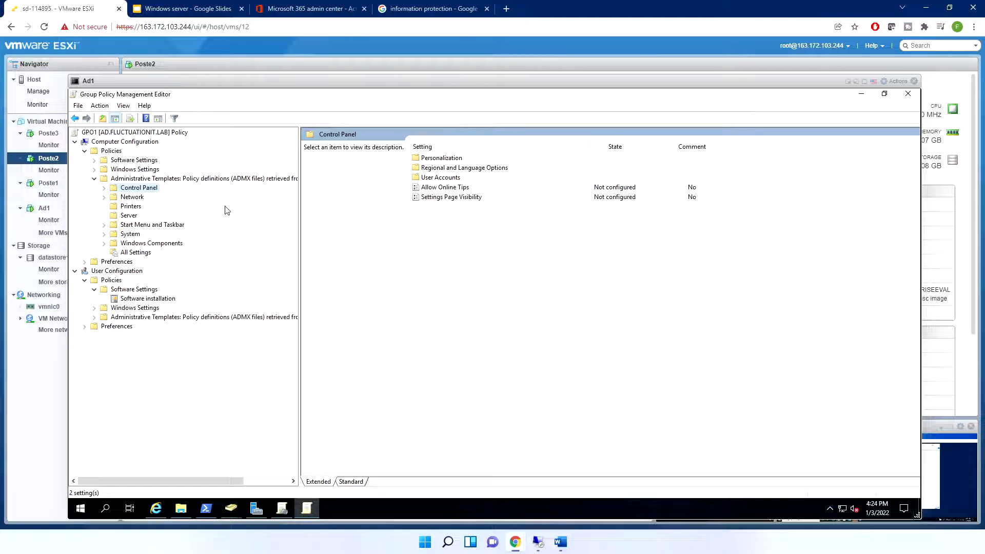
left_click(138, 226)
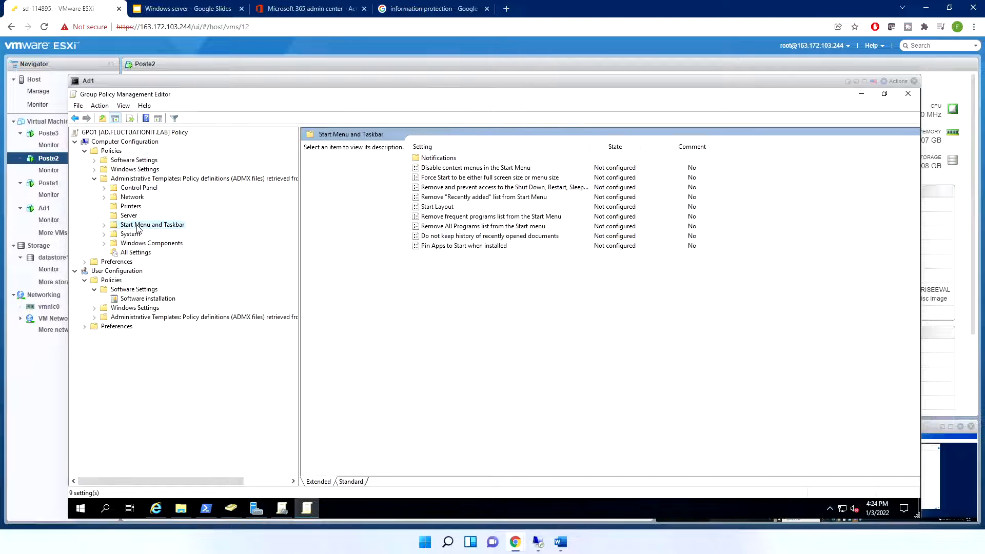
left_click(140, 246)
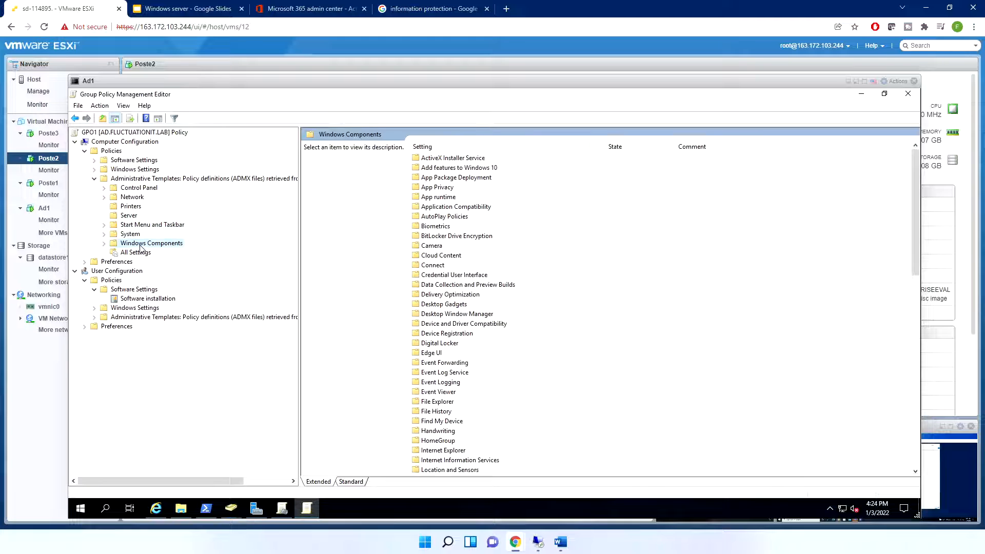
Open OneDrive under Windows Components and read the descriptions of its file storage usage, network traffic and default save settings
left_click(449, 285)
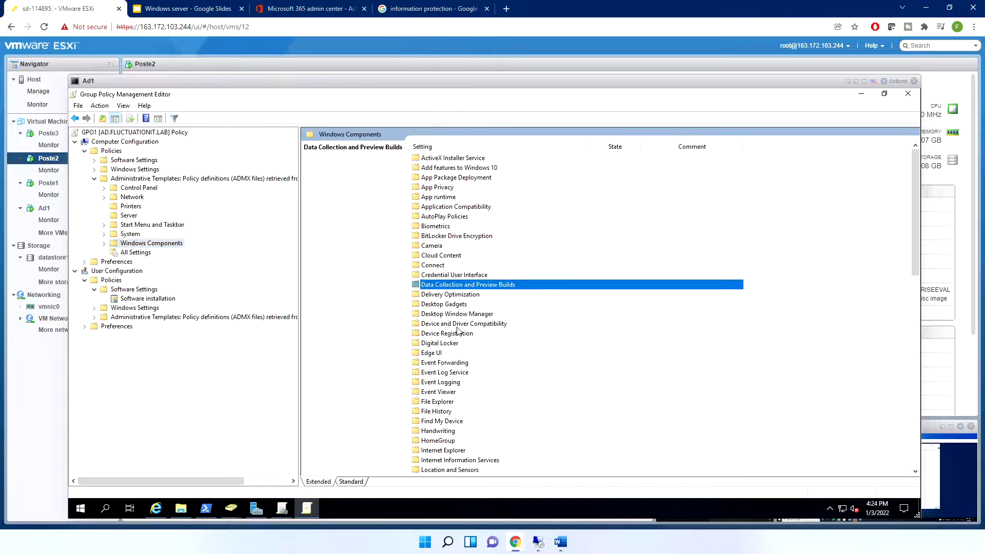
scroll(451, 409, "down", 3)
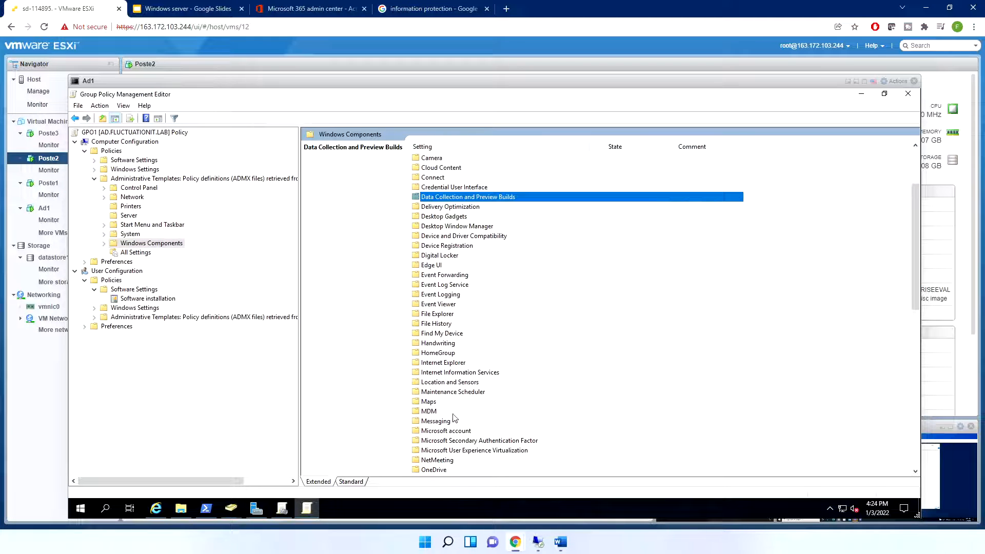
scroll(454, 416, "down", 2)
double_click(444, 412)
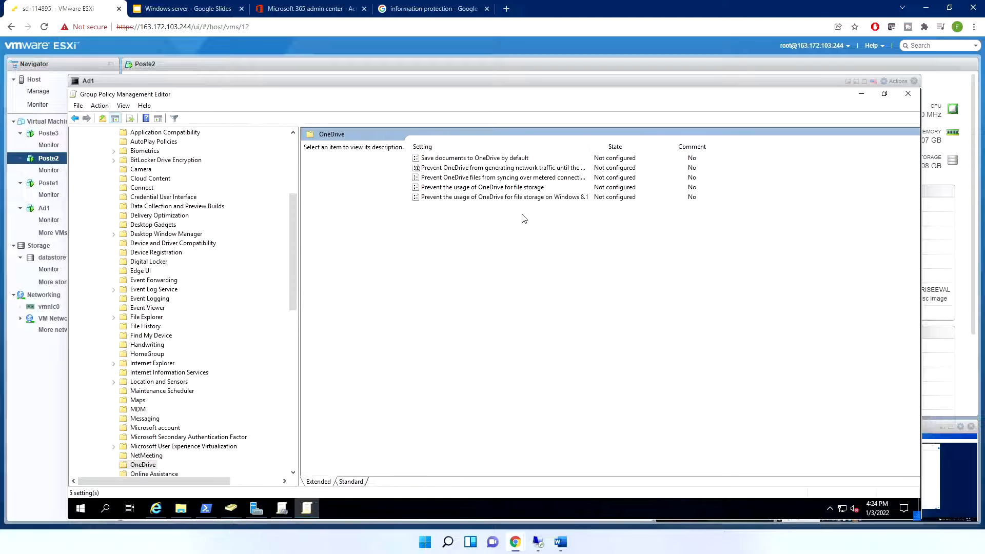
left_click(464, 188)
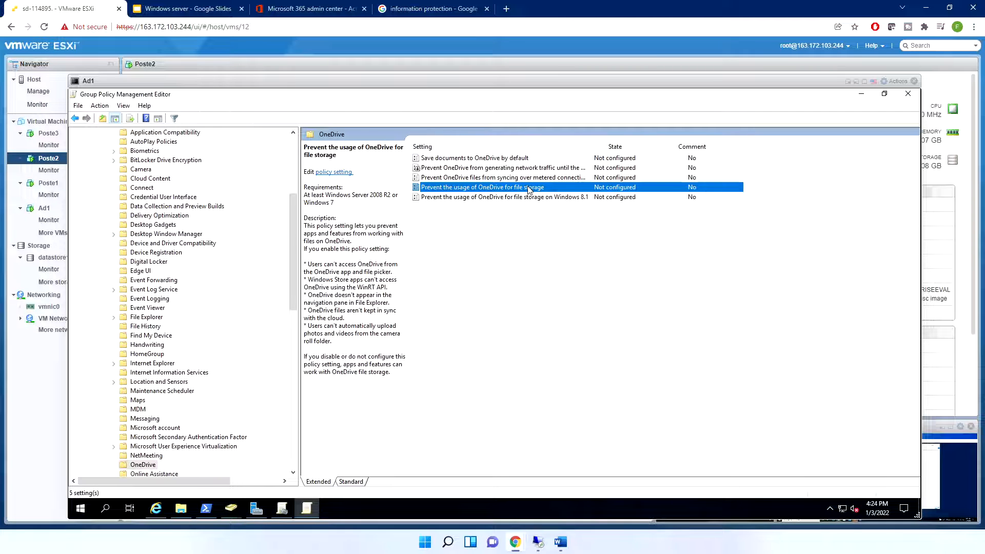
left_click(509, 169)
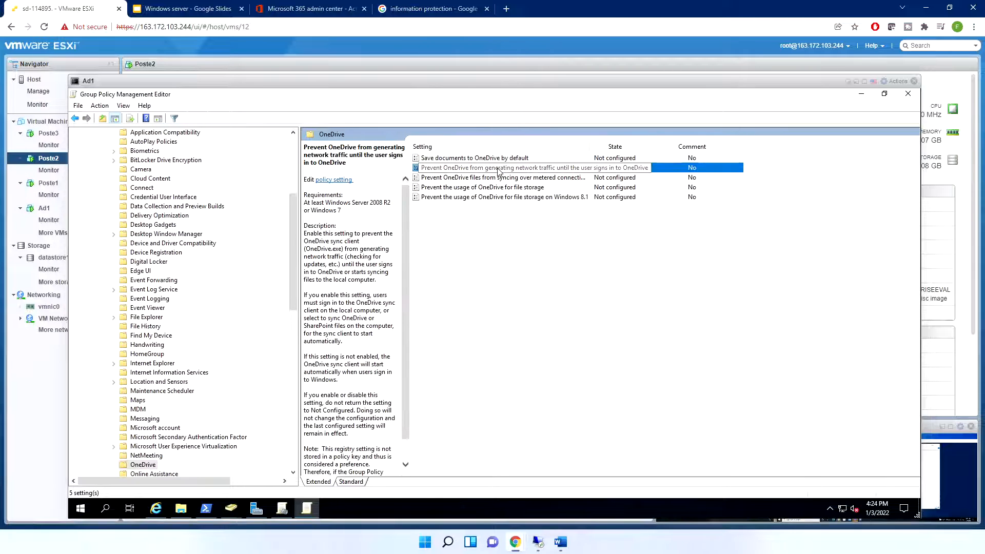
left_click(503, 159)
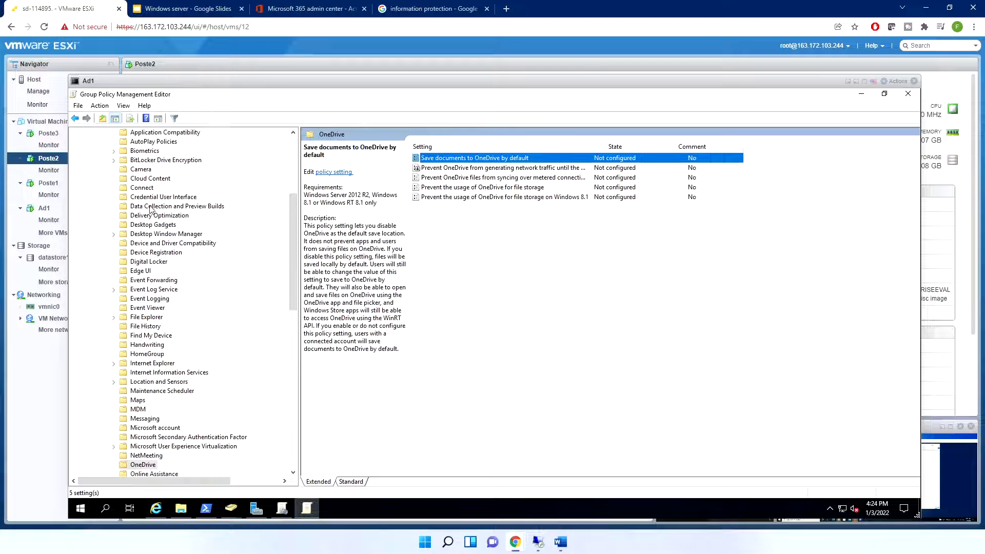
Browse further Windows Components and view the settings of Event Viewer, Event Forwarding and Event Log Service
scroll(193, 435, "down", 1)
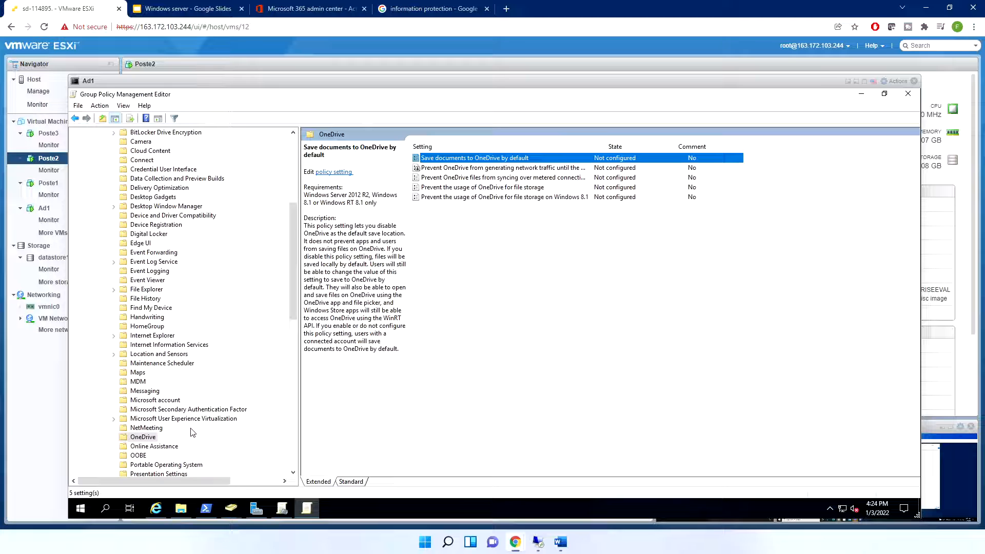
scroll(193, 433, "down", 3)
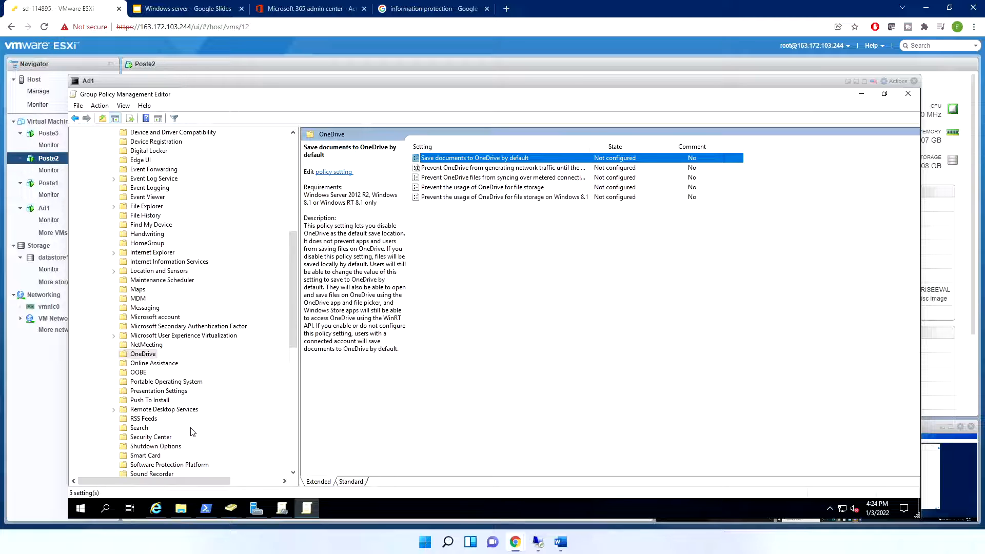
scroll(192, 433, "up", 3)
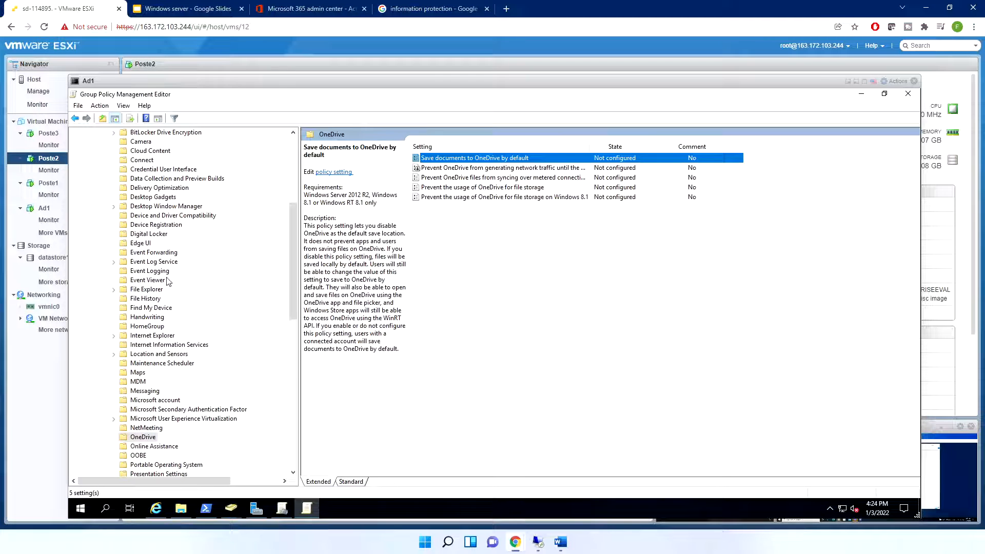
left_click(160, 281)
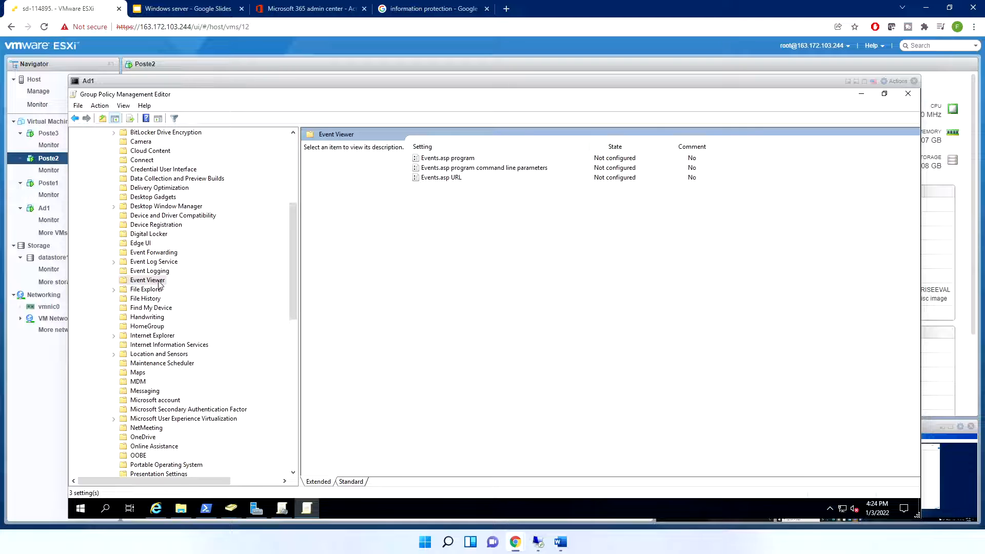
left_click(157, 253)
left_click(157, 261)
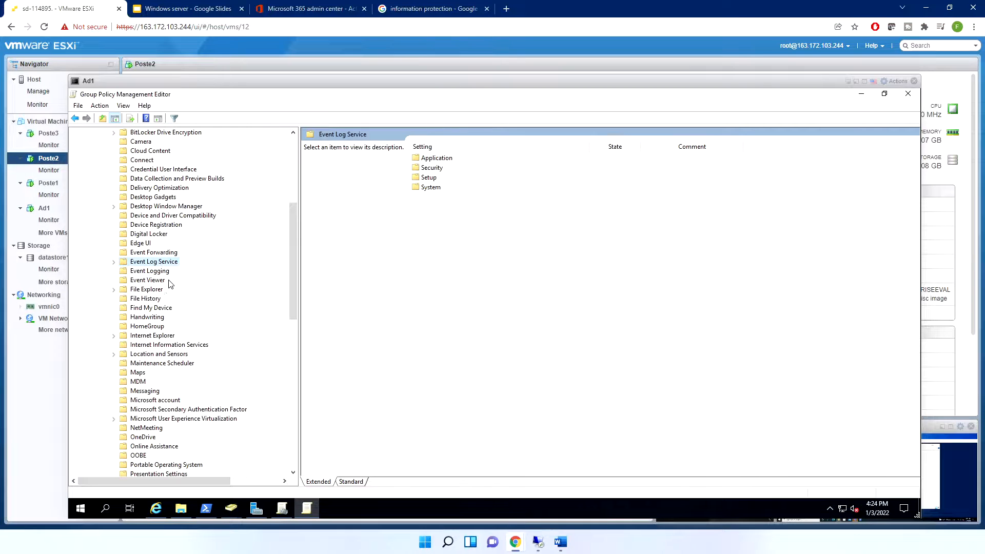
View the settings of ActiveX Installer Service, Application Compatibility, Biometrics and BitLocker Drive Encryption under Windows Components
scroll(174, 297, "up", 5)
left_click(158, 197)
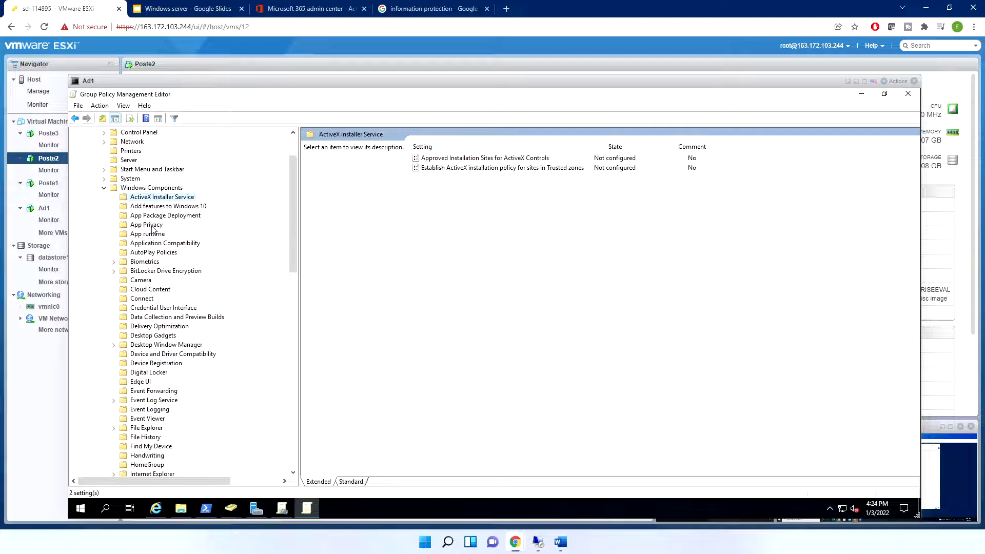
left_click(154, 244)
left_click(153, 261)
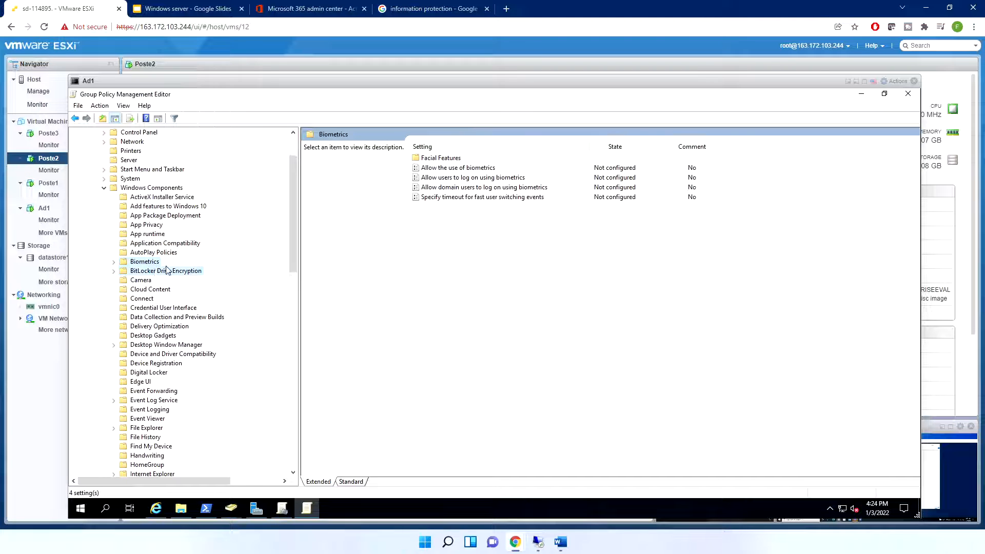
left_click(168, 271)
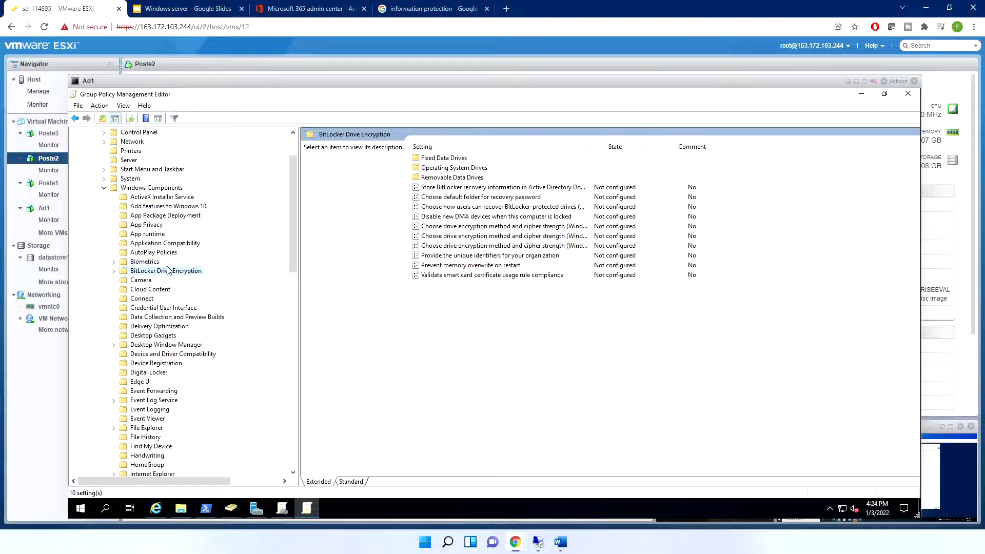
Check the Allow Use of Camera policy and enable the Do not allow Sound Recorder to run policy under Windows Components
left_click(143, 280)
left_click(463, 159)
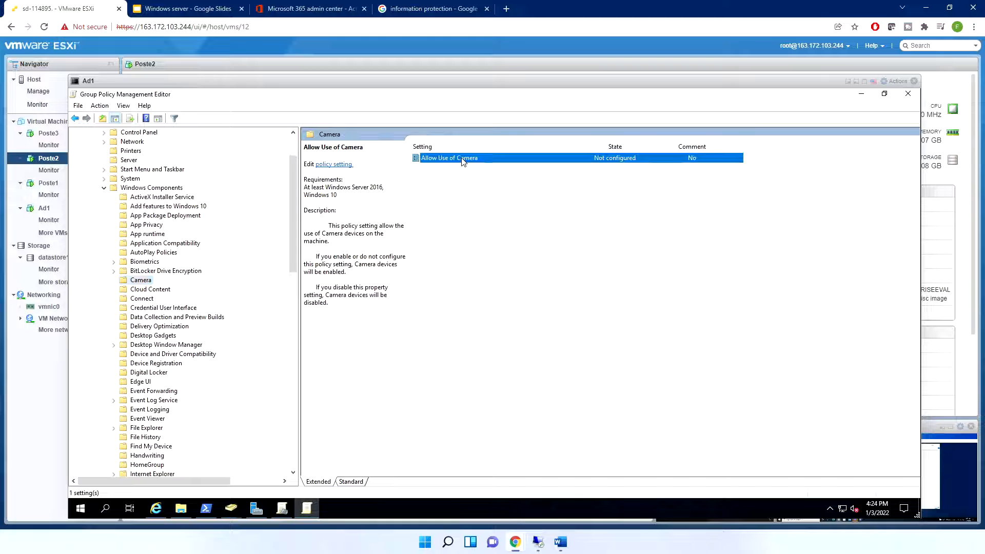
scroll(156, 352, "down", 7)
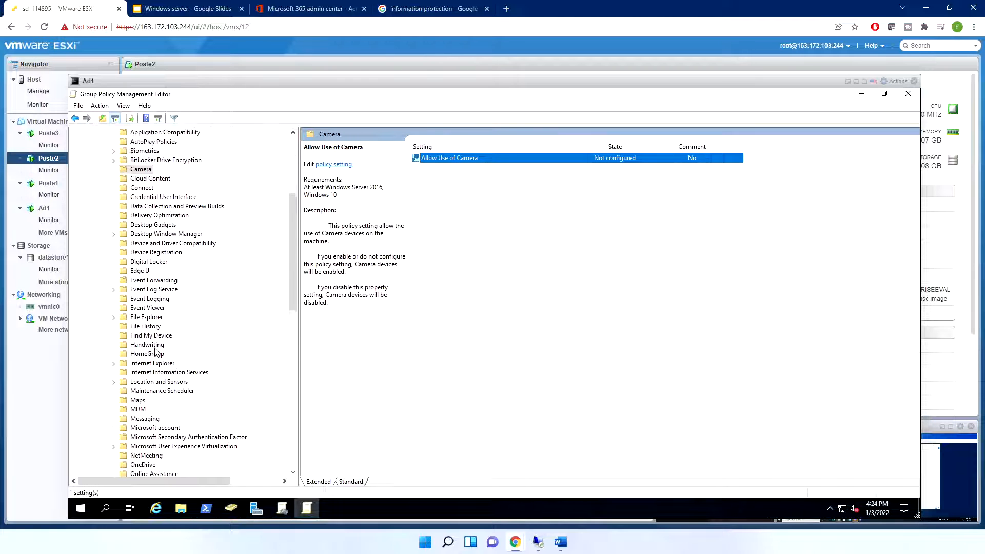
scroll(156, 351, "down", 4)
left_click(162, 392)
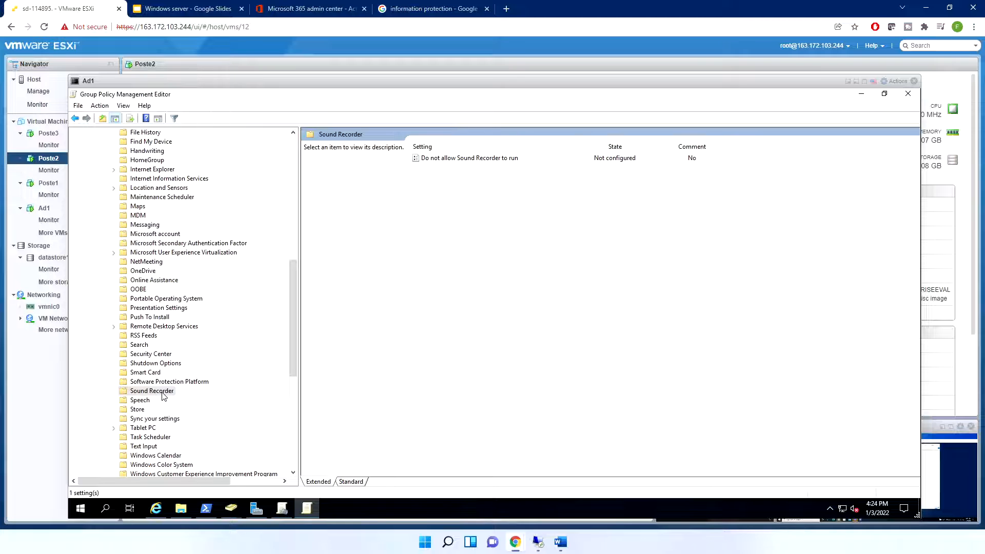
double_click(468, 159)
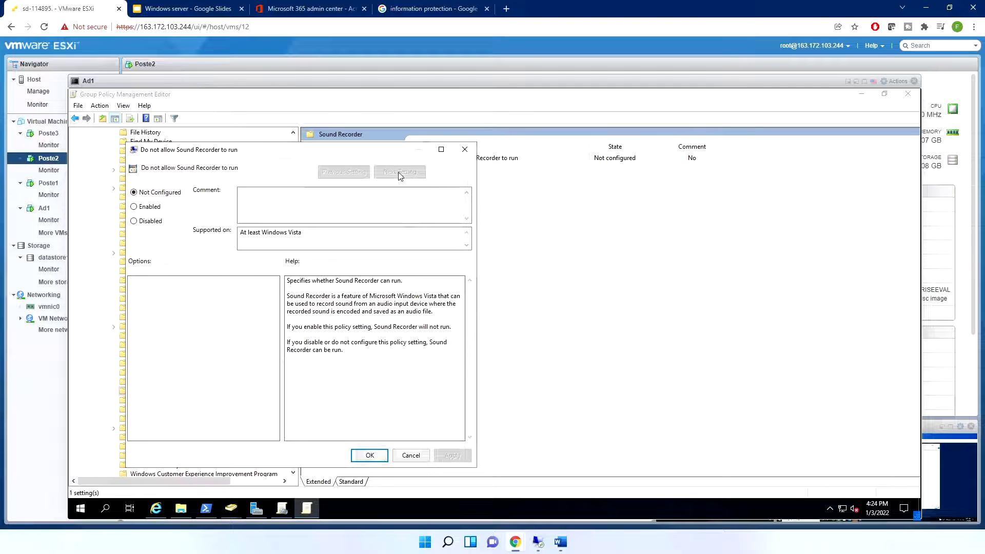
left_click(158, 207)
left_click(369, 456)
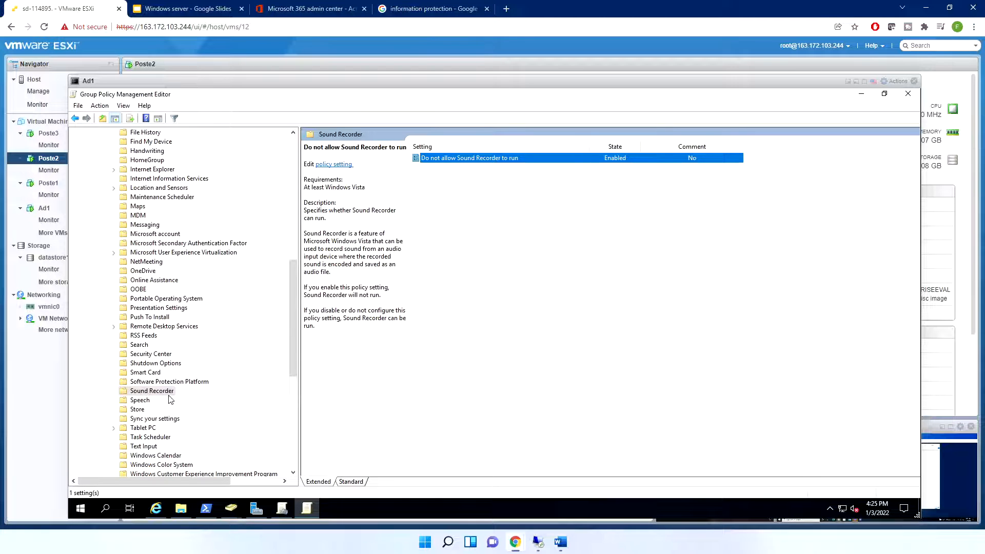
Look through the Sync your settings and Task Scheduler policies, and enable the Prohibit Task Deletion policy in Task Scheduler
left_click(149, 419)
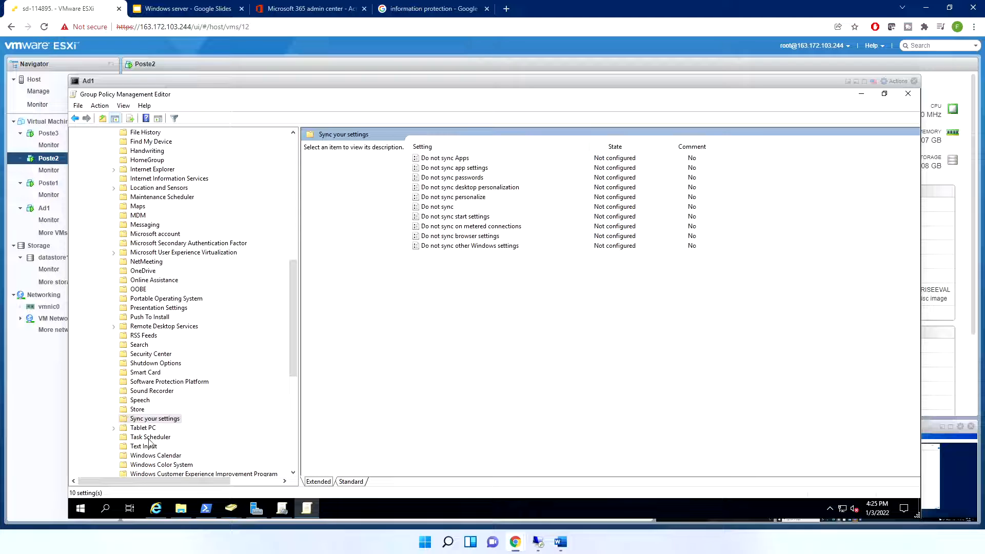
left_click(150, 438)
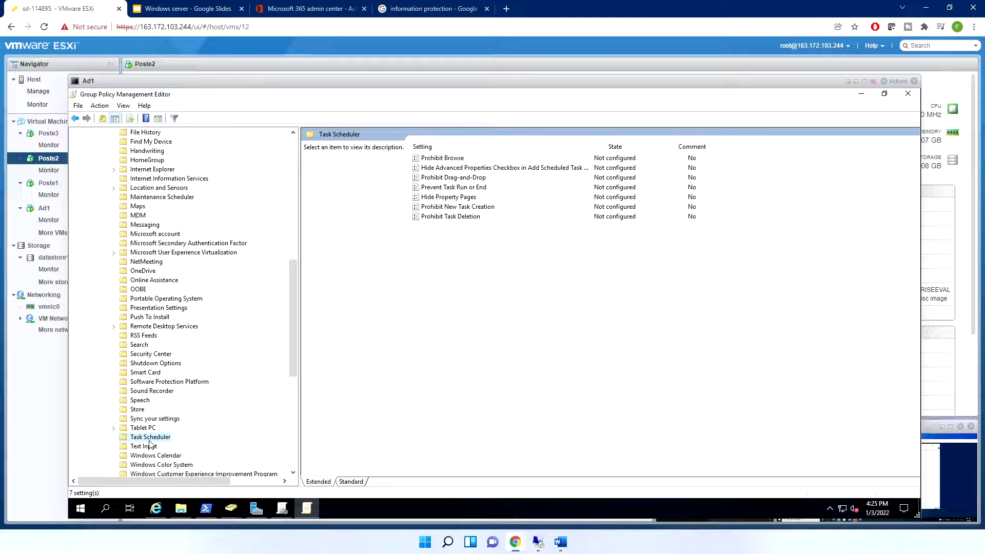
left_click(481, 209)
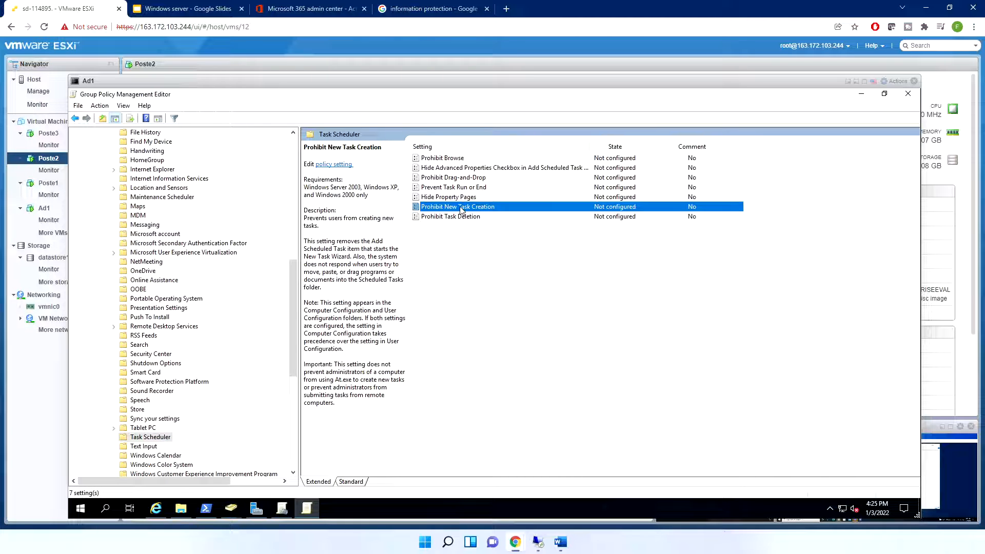
left_click(460, 217)
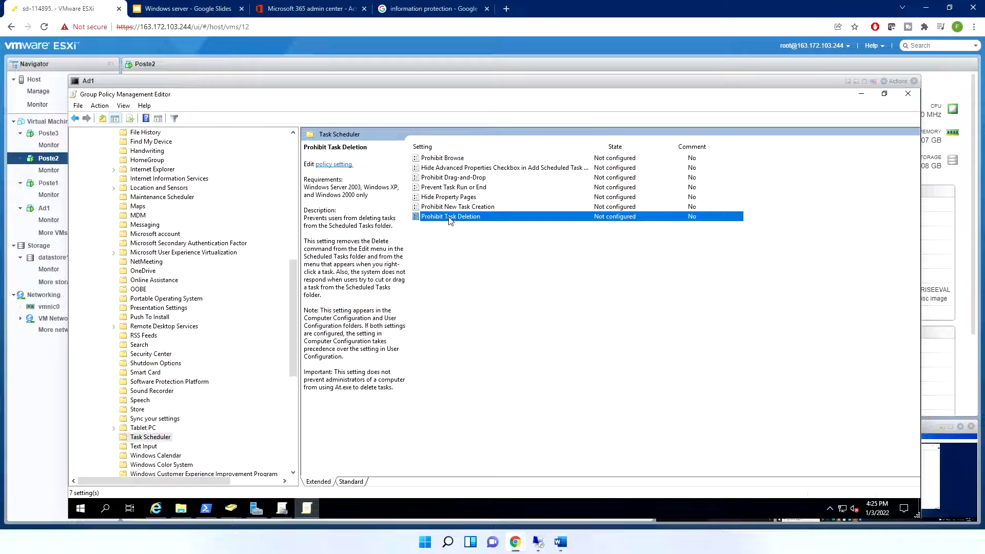
double_click(450, 217)
left_click(149, 221)
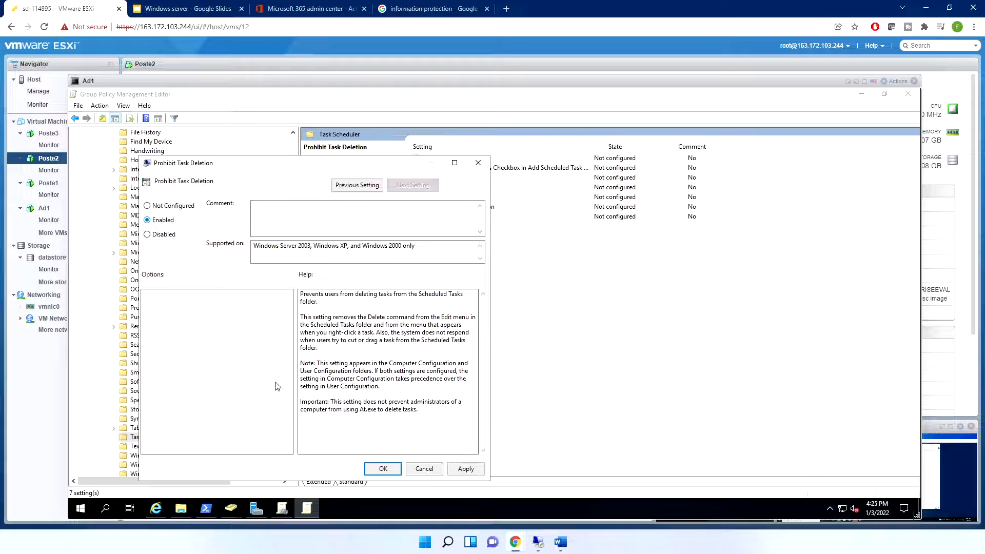
left_click(392, 468)
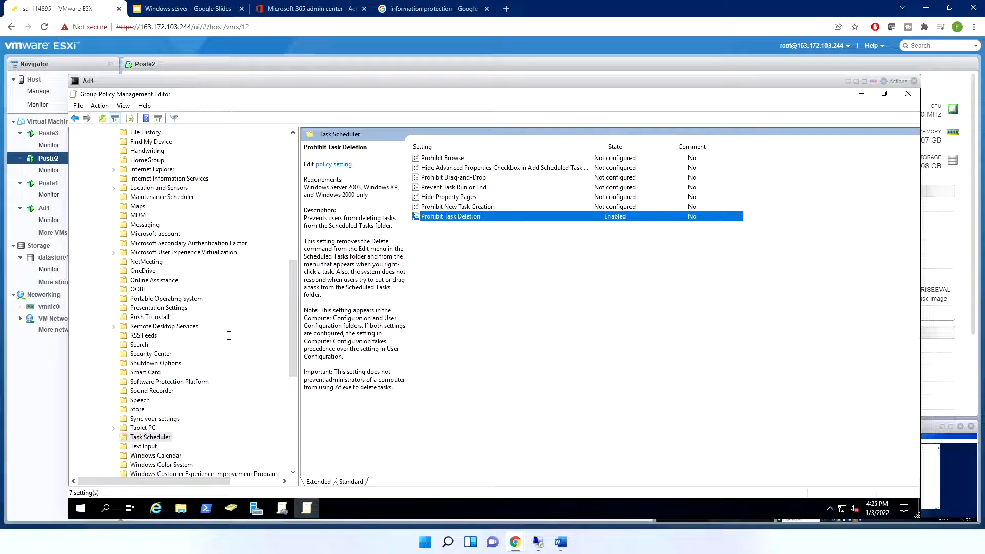
Enable the Turn off Windows Defender Antivirus policy in the Windows Defender Antivirus folder
scroll(229, 336, "down", 3)
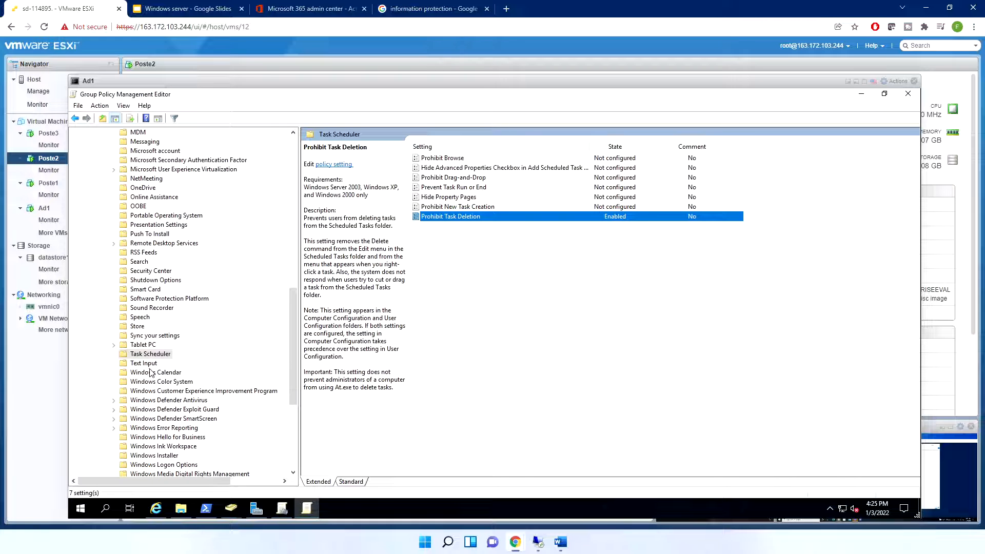
left_click(164, 400)
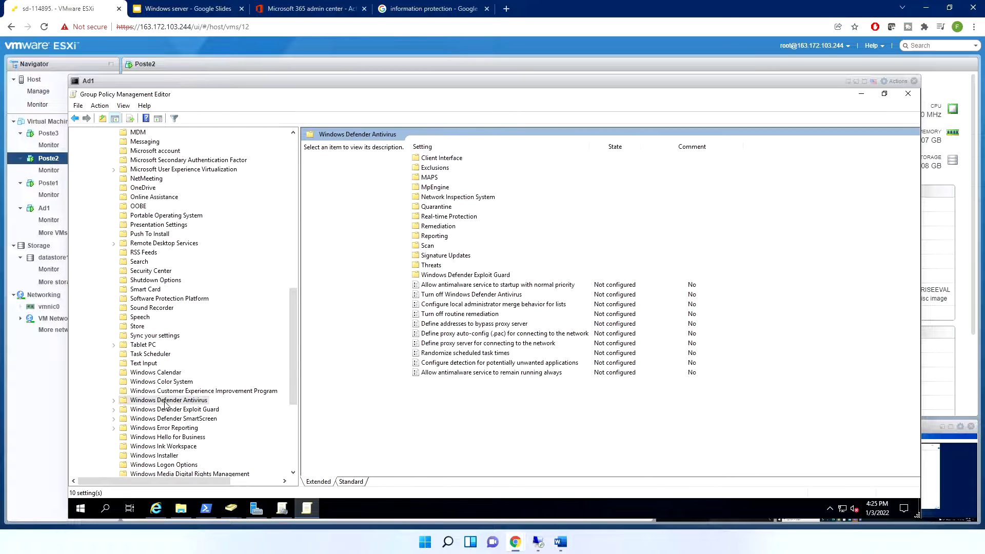
left_click(480, 296)
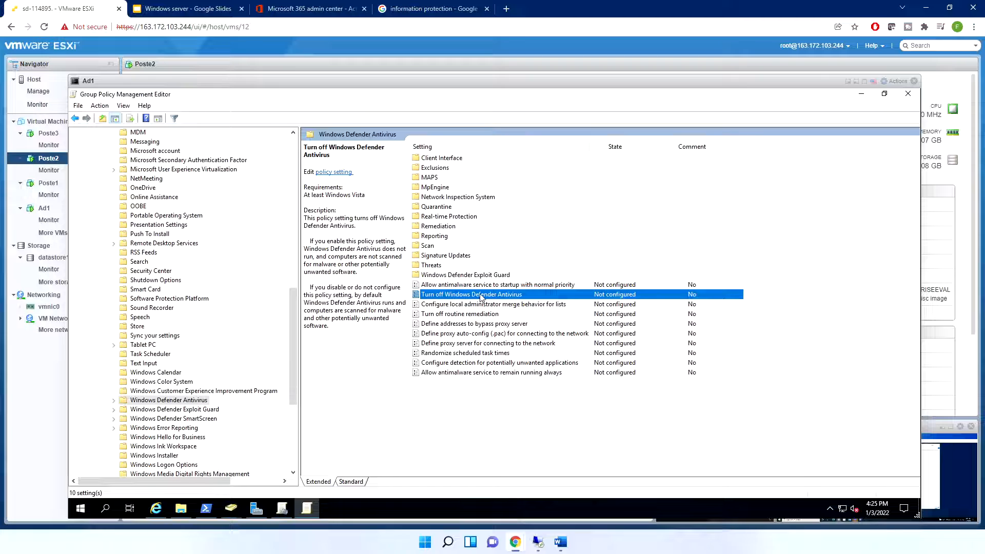
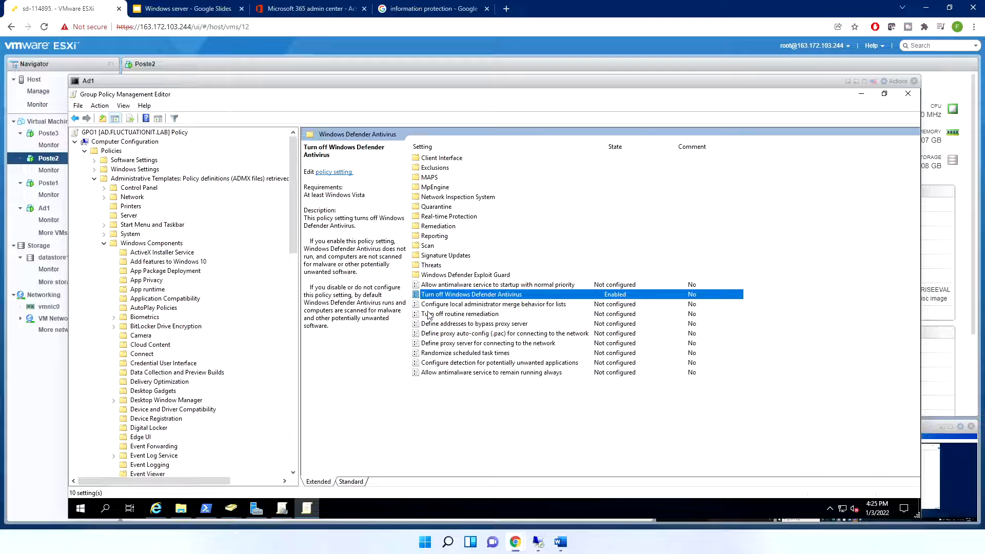
Close the policy editor and check the user account in the MKT organizational unit in Active Directory Users and Computers
left_click(908, 94)
left_click(230, 508)
left_click(175, 468)
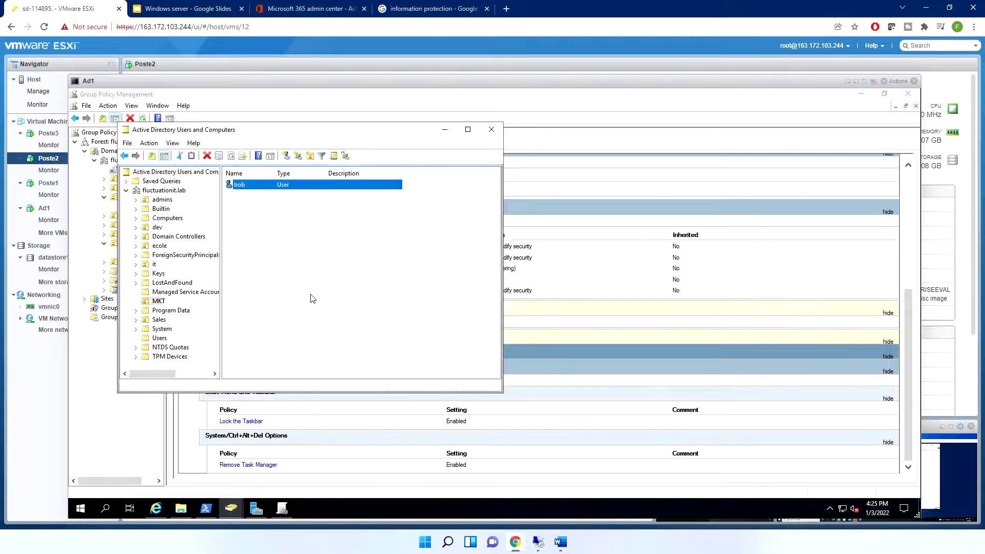
left_click(157, 302)
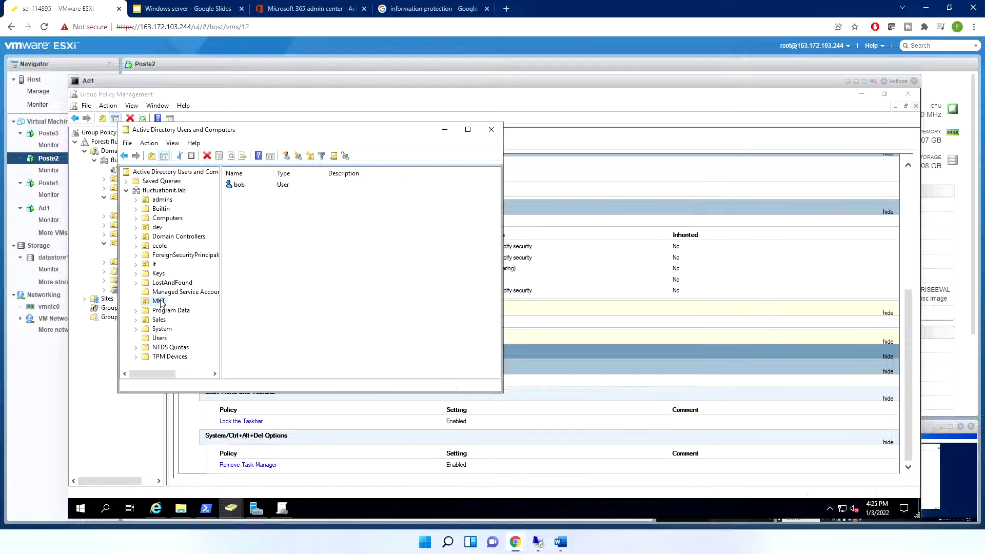
left_click_drag(183, 133, 315, 121)
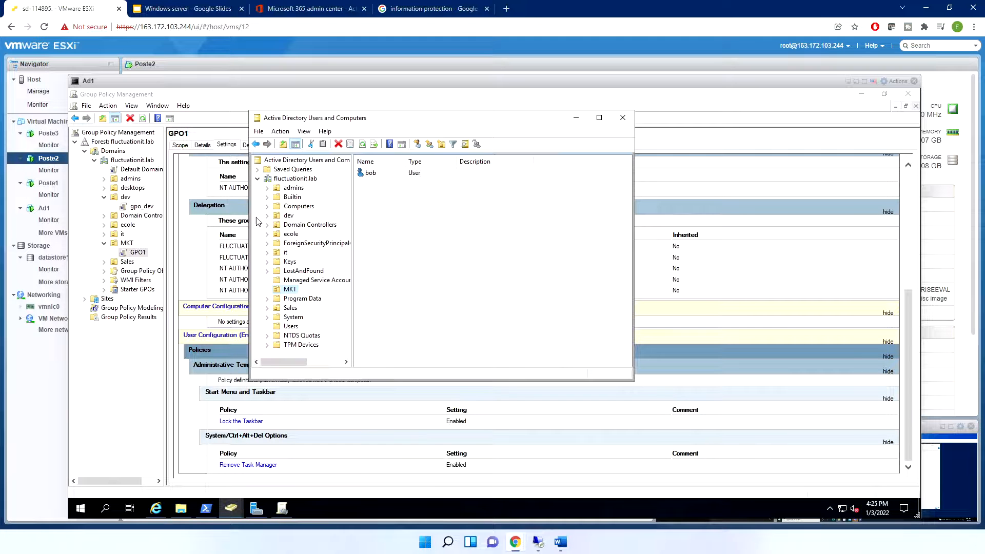
left_click(388, 175)
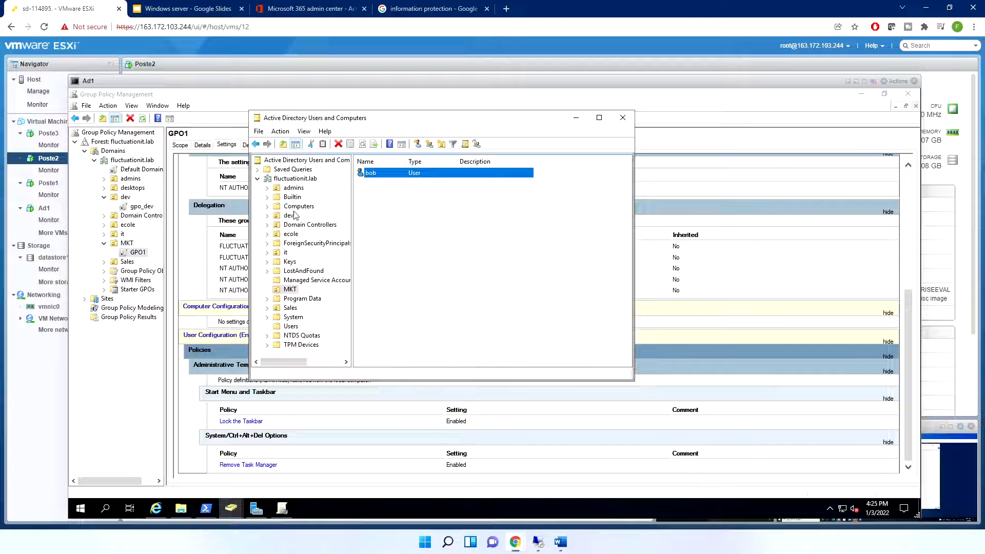
Refresh the fluctuationit.lab domain and view the computers in the desktops organizational unit
left_click(295, 179)
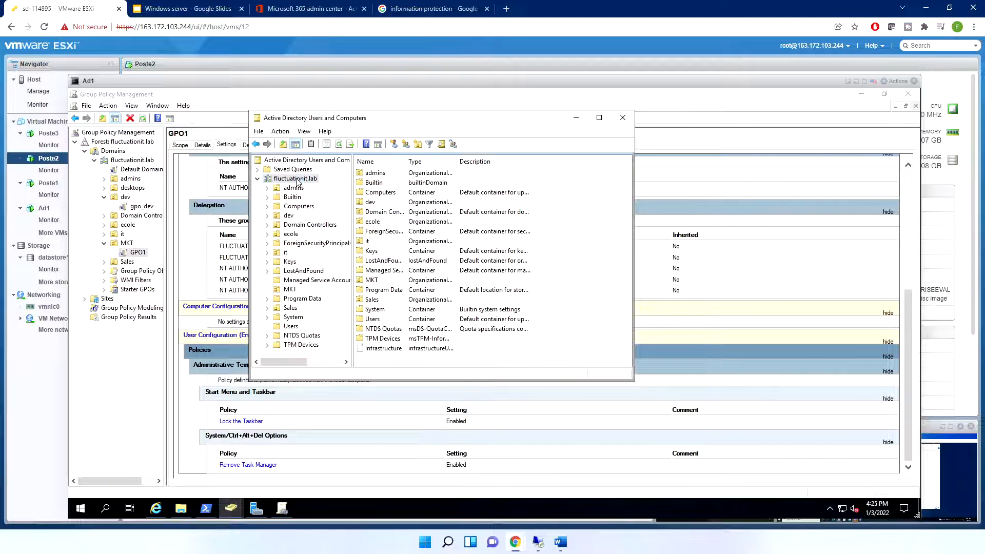
left_click(339, 145)
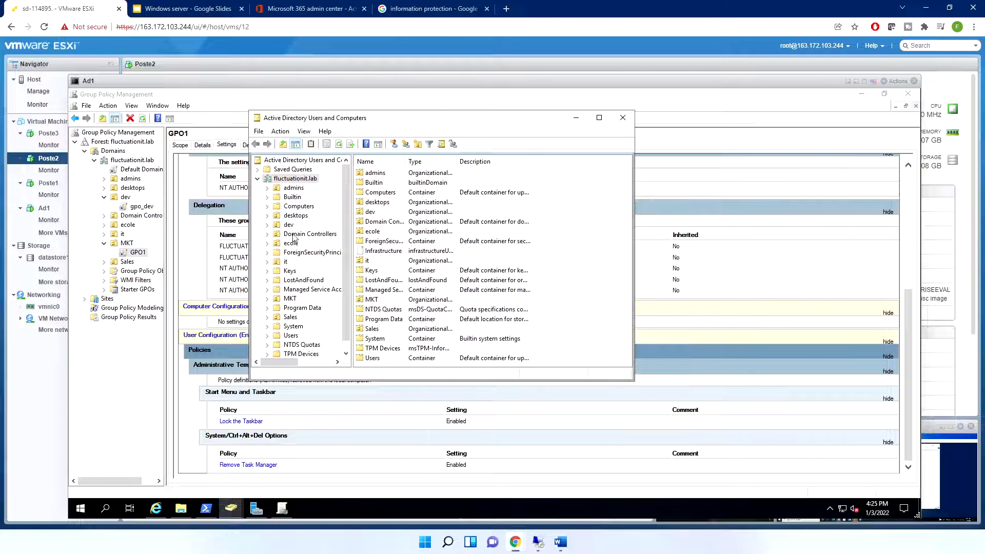
left_click(299, 217)
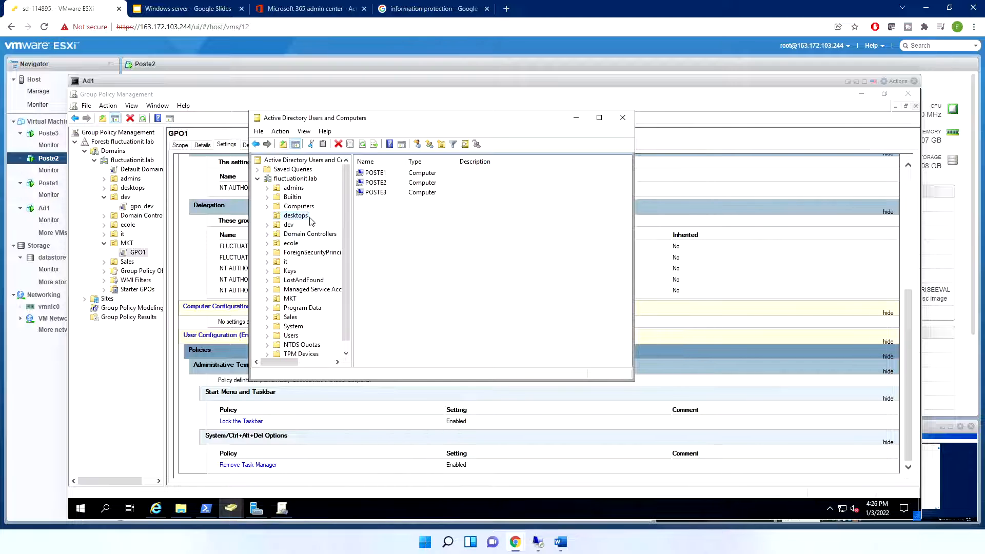
right_click(296, 218)
left_click(320, 222)
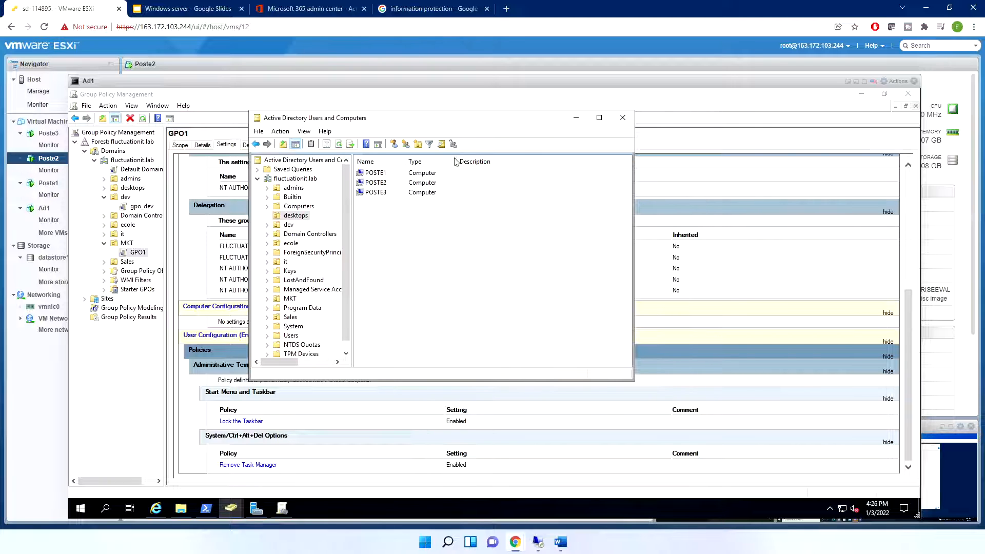
Close Active Directory Users and Computers and open GPO1 under MKT for editing
left_click(622, 117)
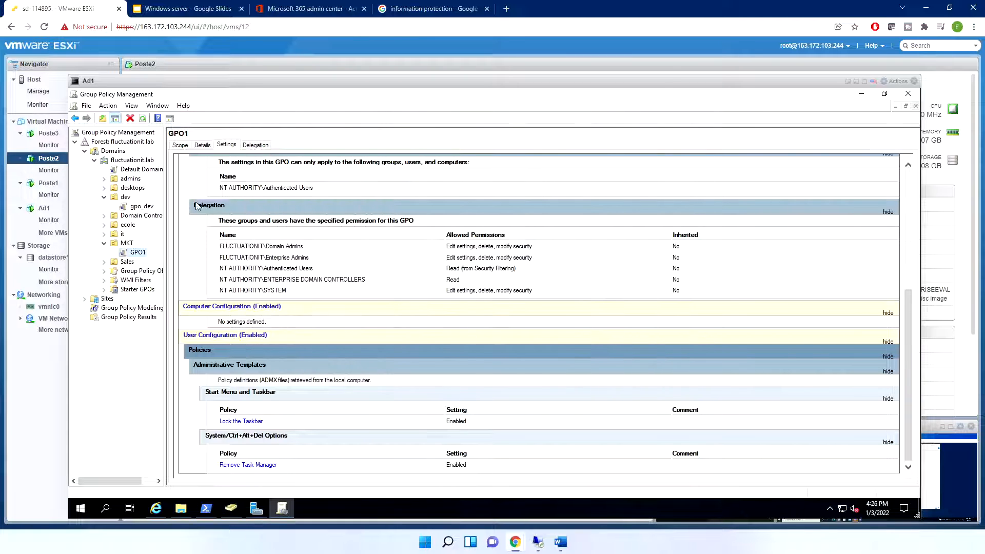
right_click(136, 253)
left_click(154, 258)
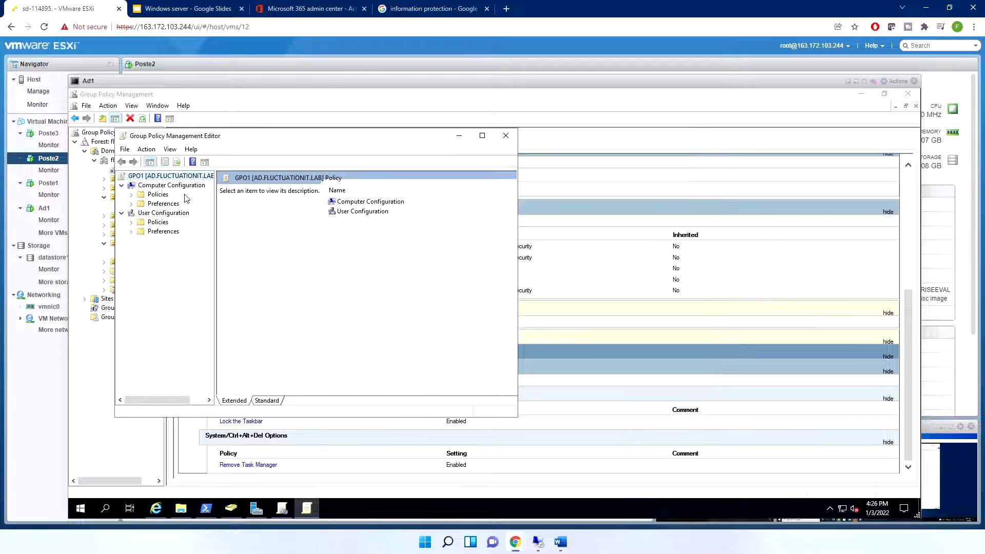
Switch to the Poste2 virtual machine console and sign out of its Windows session
left_click(848, 84)
left_click(193, 129)
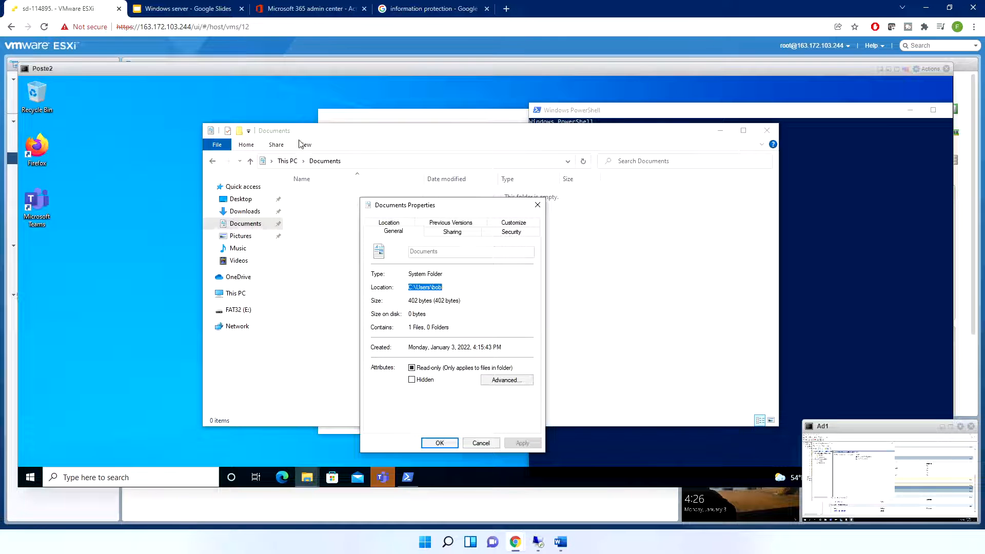
left_click(85, 325)
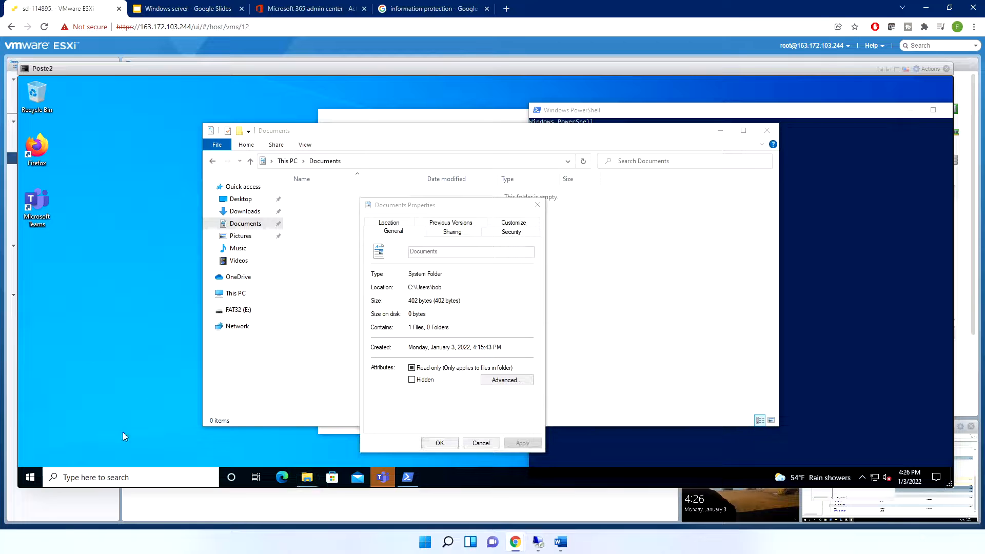
right_click(29, 477)
mouse_move(121, 445)
left_click(184, 447)
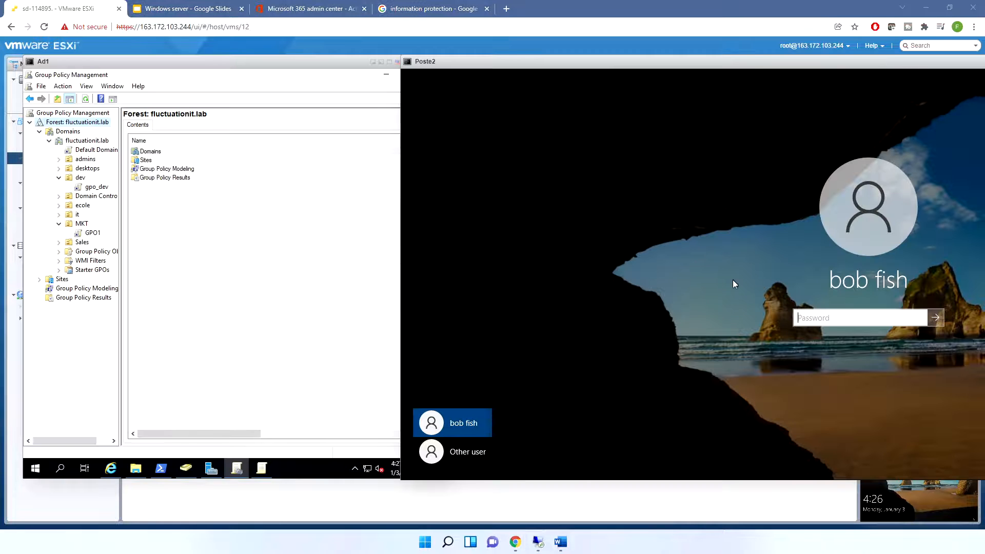
Try to sign in to Poste2 with the domain user's account password
left_click(826, 317)
type("•••••••••")
key("Return")
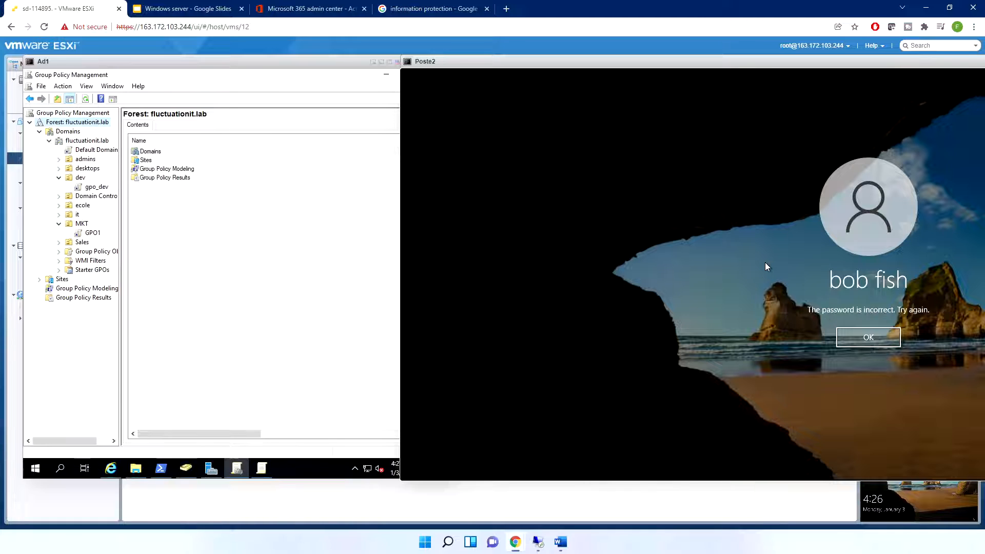
left_click(869, 344)
Switch the sign-in keyboard language to ENG on Poste2 and sign in with the account password
type("•")
left_click_drag(698, 66, 438, 66)
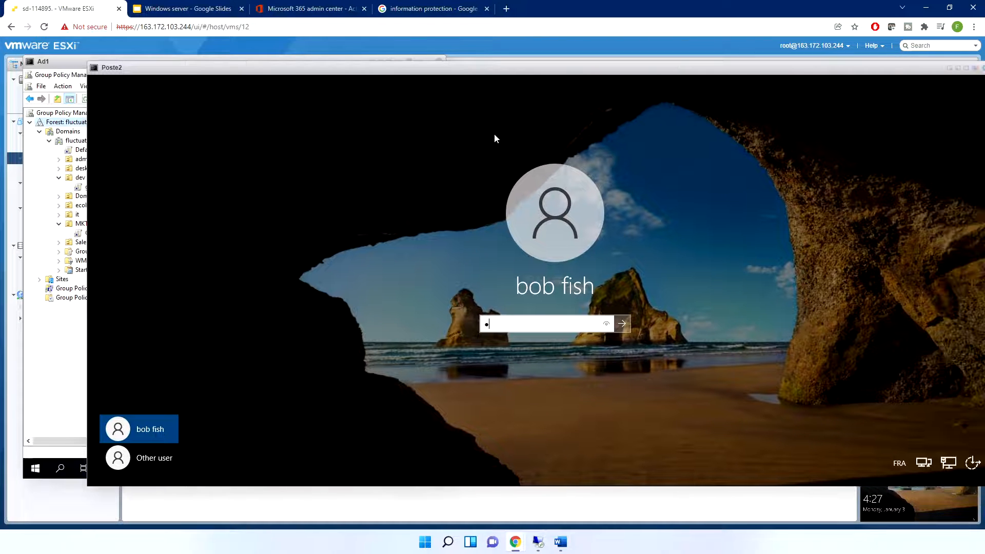
left_click(899, 462)
left_click(831, 426)
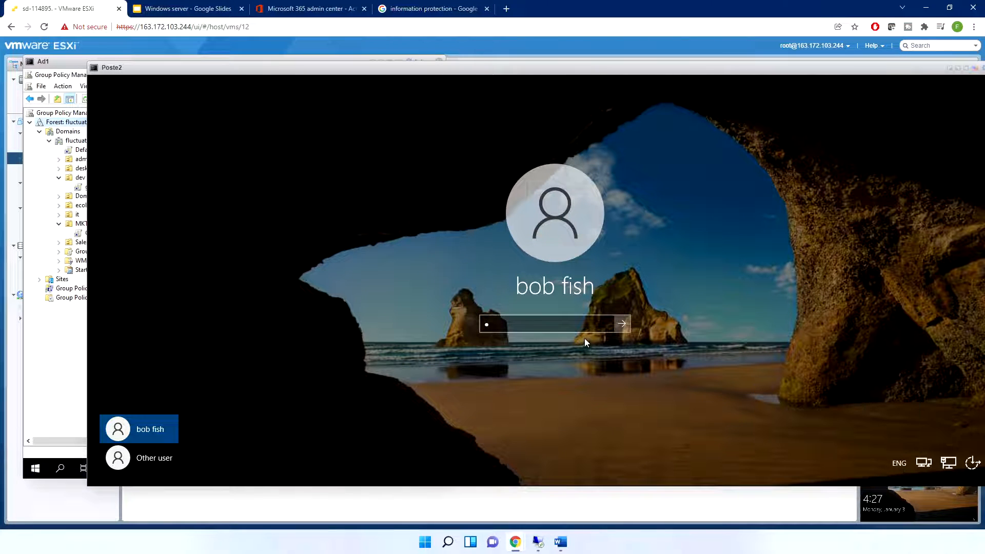
left_click(547, 328)
type("a")
key("Return")
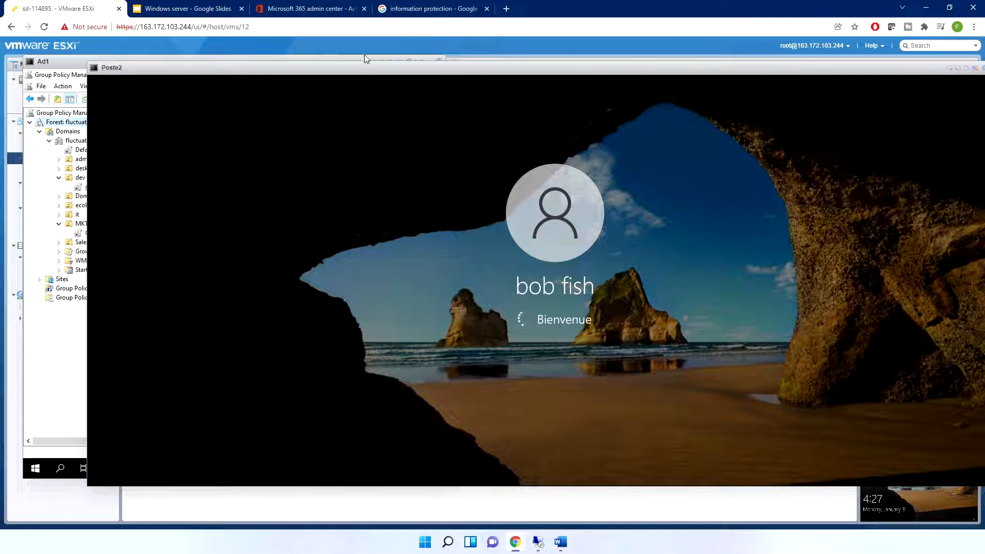
Move the Poste2 console aside, show GPO1's settings under MKT on Ad1, and open and close its editor
left_click_drag(365, 58, 543, 65)
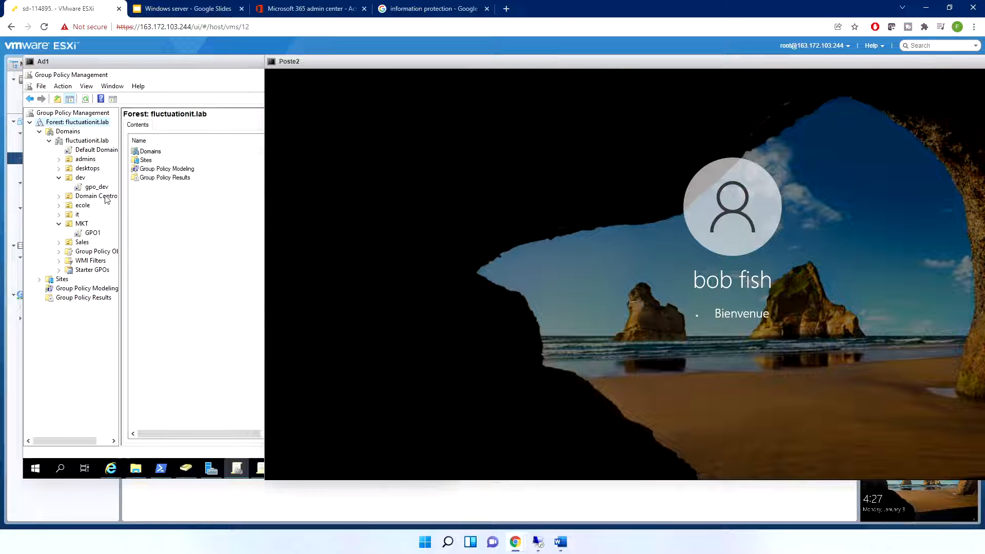
left_click(89, 234)
right_click(86, 234)
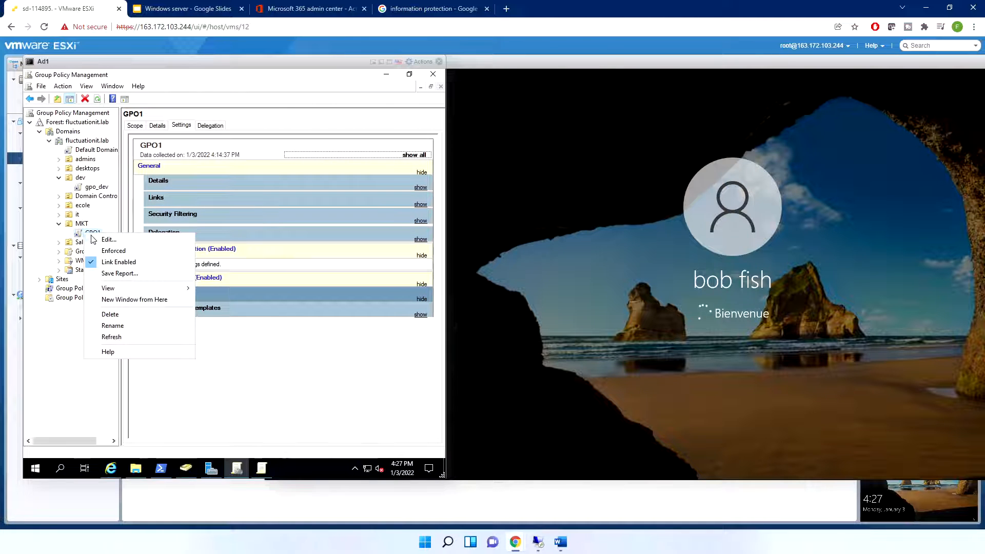
left_click(93, 239)
left_click(430, 116)
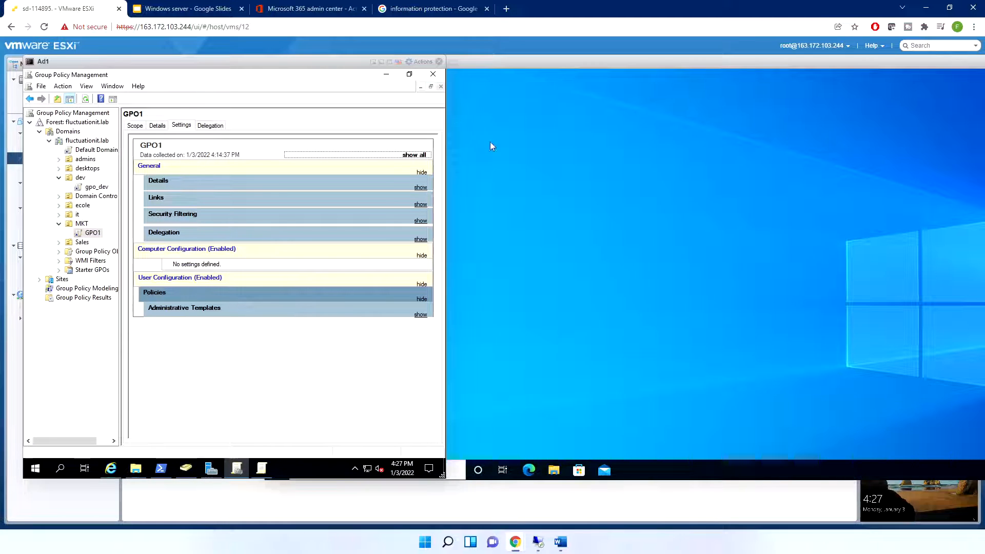
Enlarge the Ad1 console, expand all sections of GPO1's settings report, and examine its links, delegation and user policies
left_click_drag(443, 476, 929, 434)
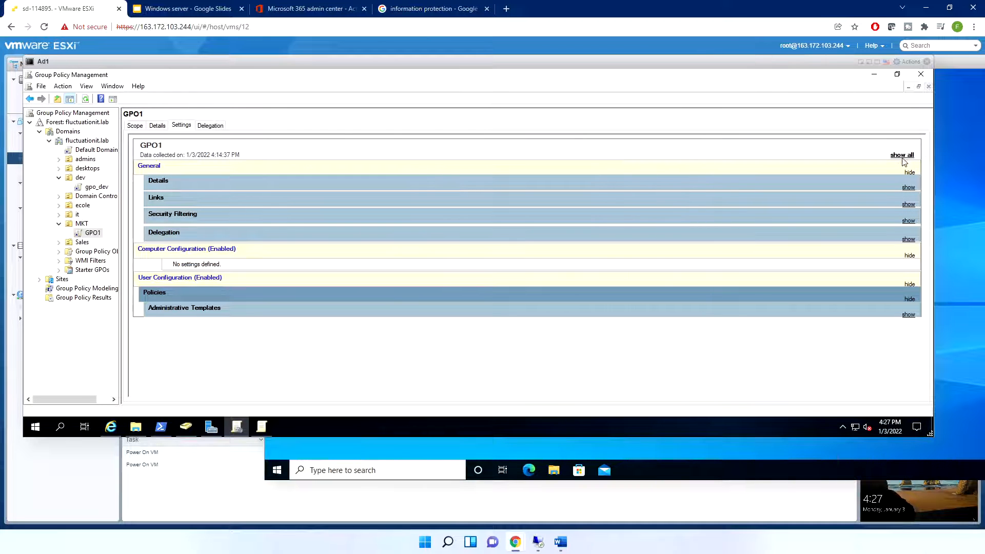
left_click(902, 156)
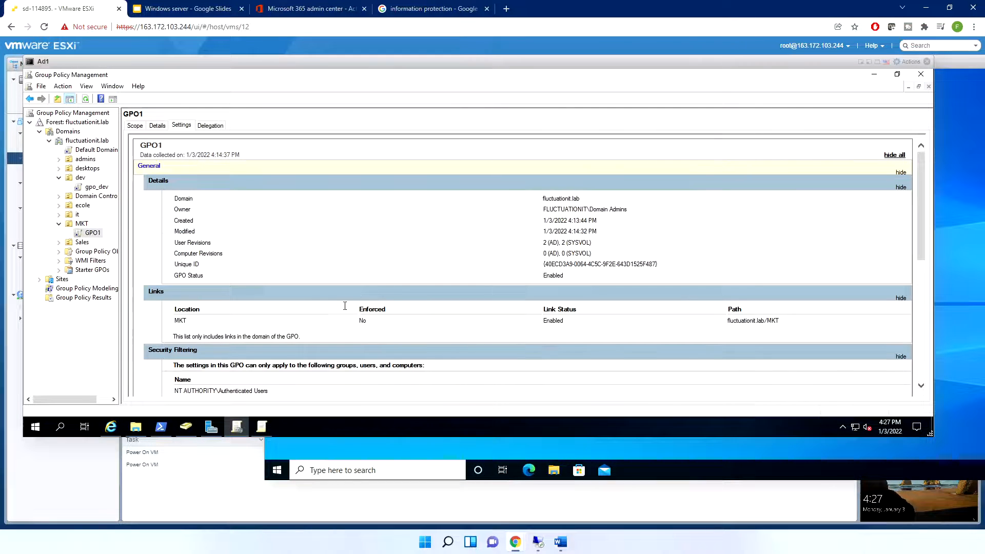
scroll(320, 316, "down", 10)
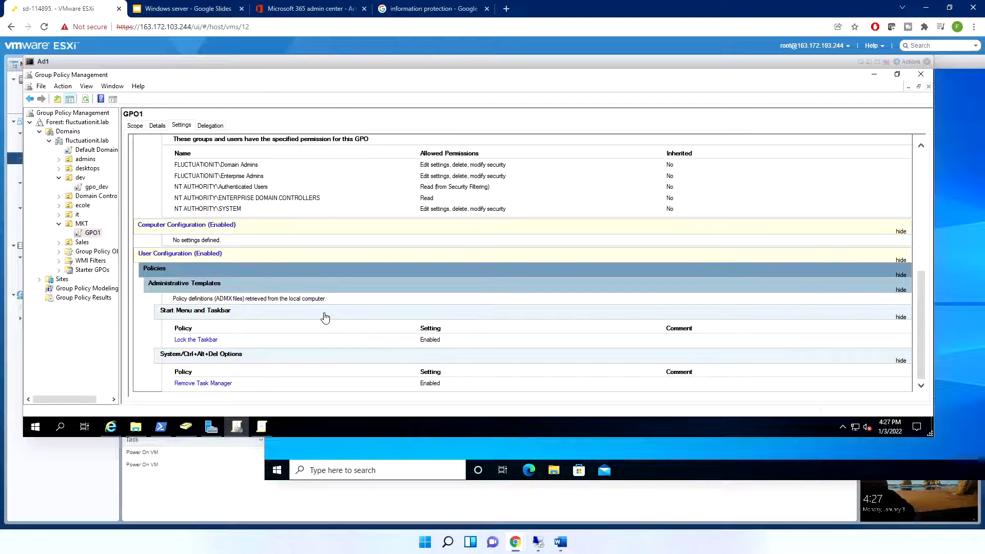
scroll(325, 312, "up", 15)
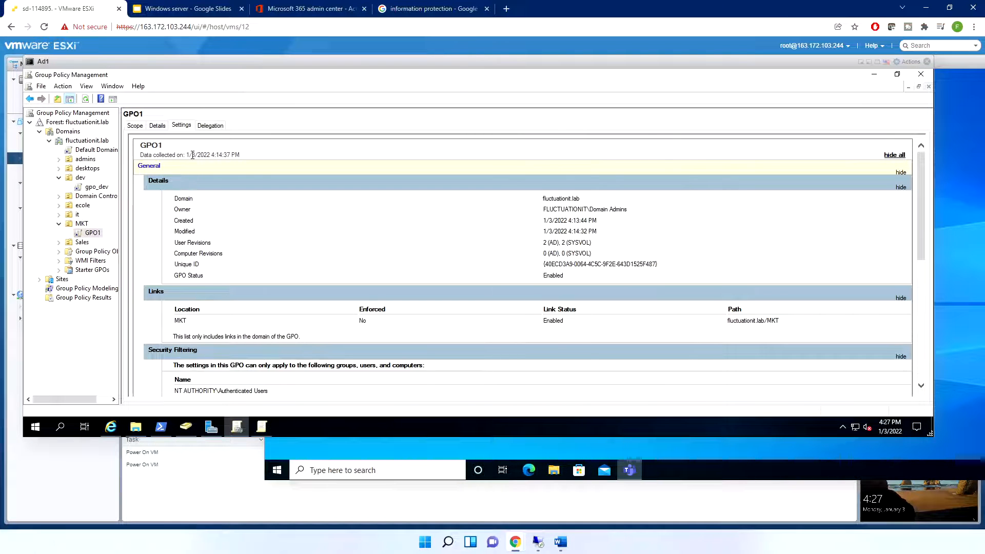
scroll(212, 278, "down", 6)
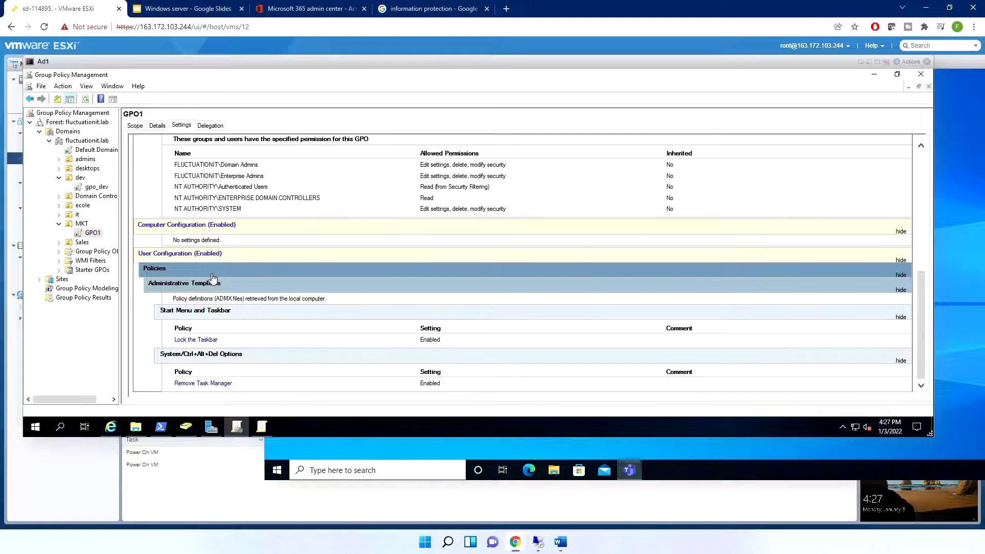
Open GPO1 for editing, list all Computer Configuration administrative template settings sorted by state, and select Do not allow Sound Recorder to run
right_click(91, 234)
left_click(113, 240)
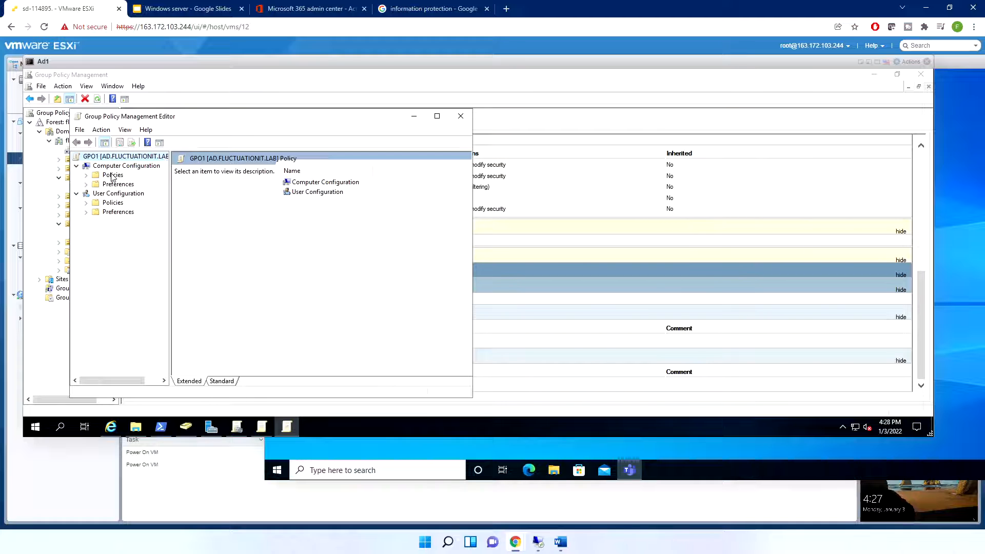
double_click(112, 176)
double_click(124, 203)
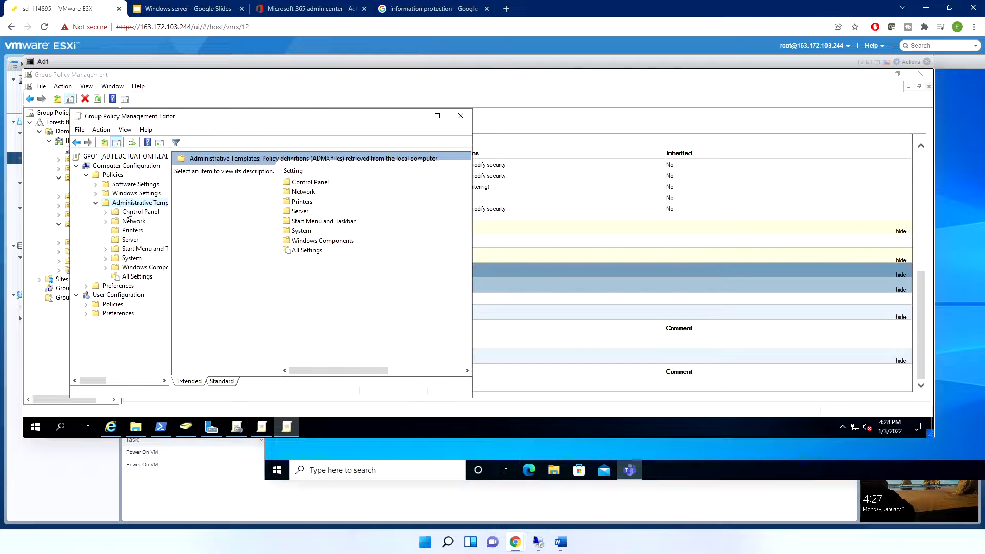
left_click(136, 276)
left_click(437, 116)
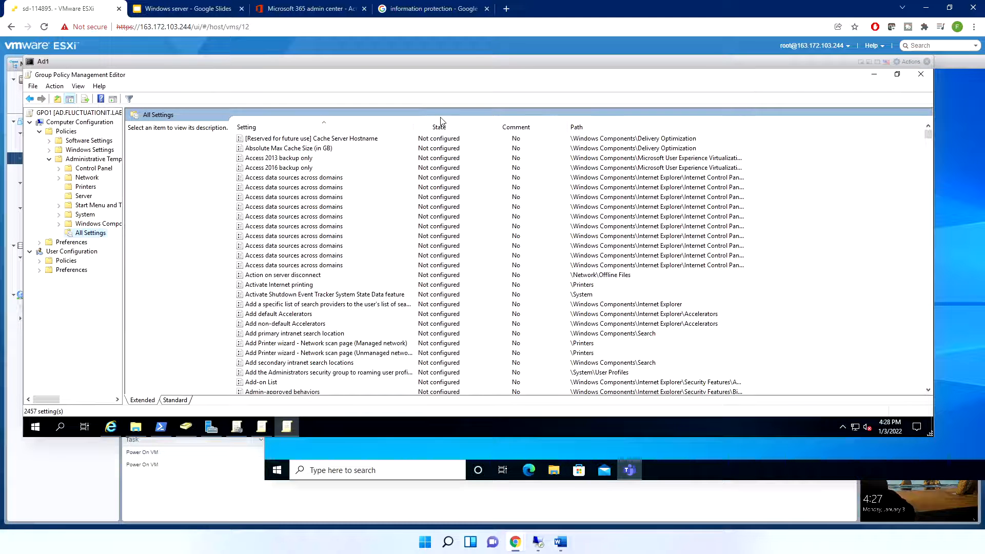
left_click(439, 127)
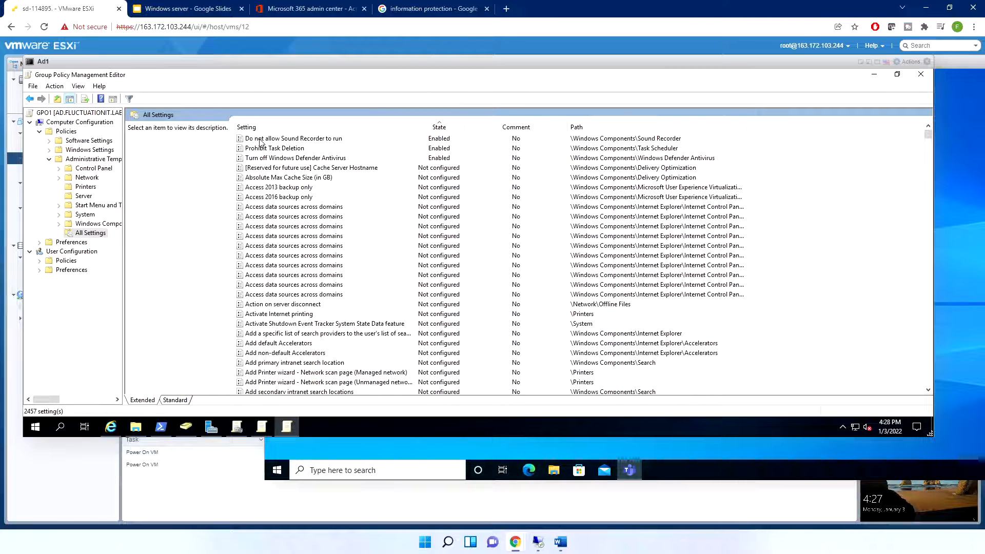
left_click(470, 138)
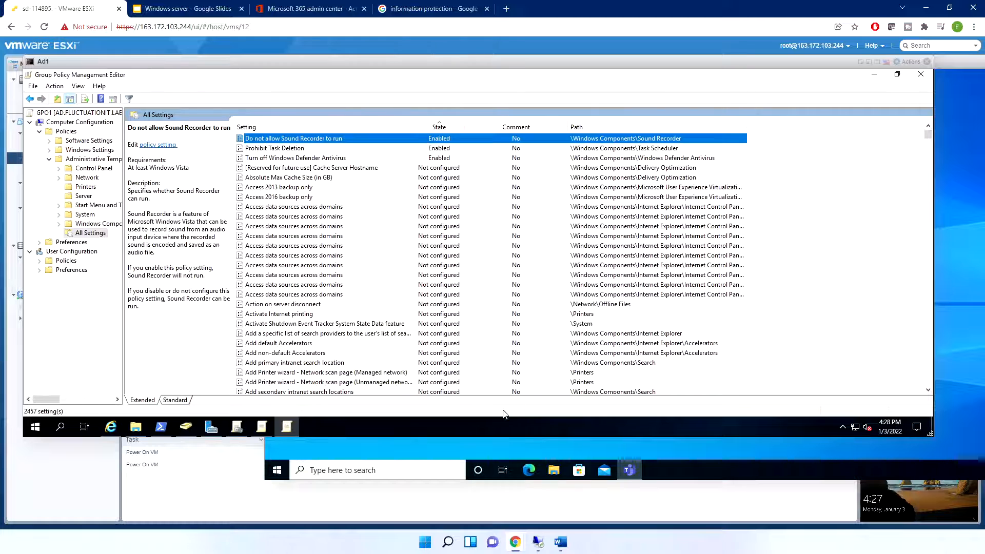
Switch to the Poste2 console and reposition it so its Start menu is fully reachable beside Ad1
left_click(496, 448)
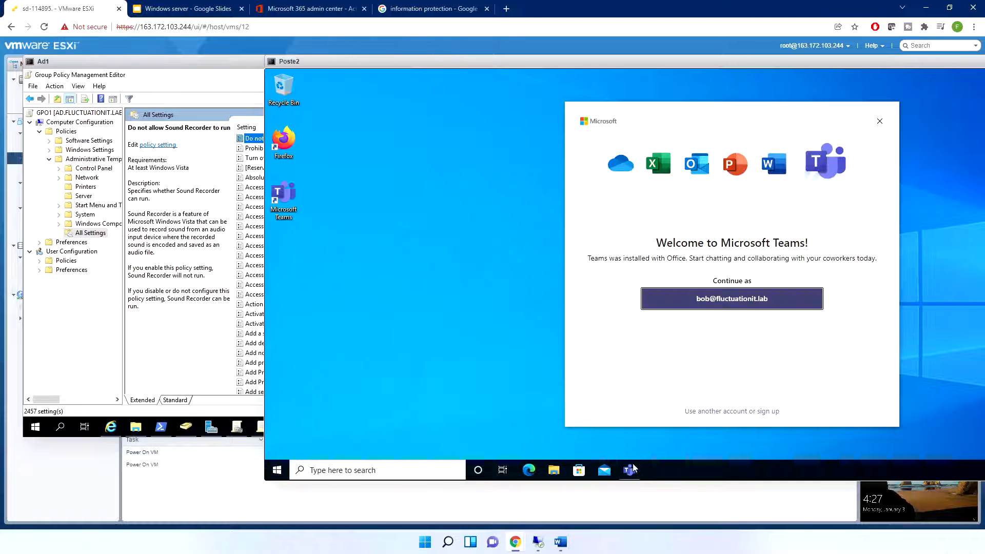
left_click_drag(621, 64, 346, 66)
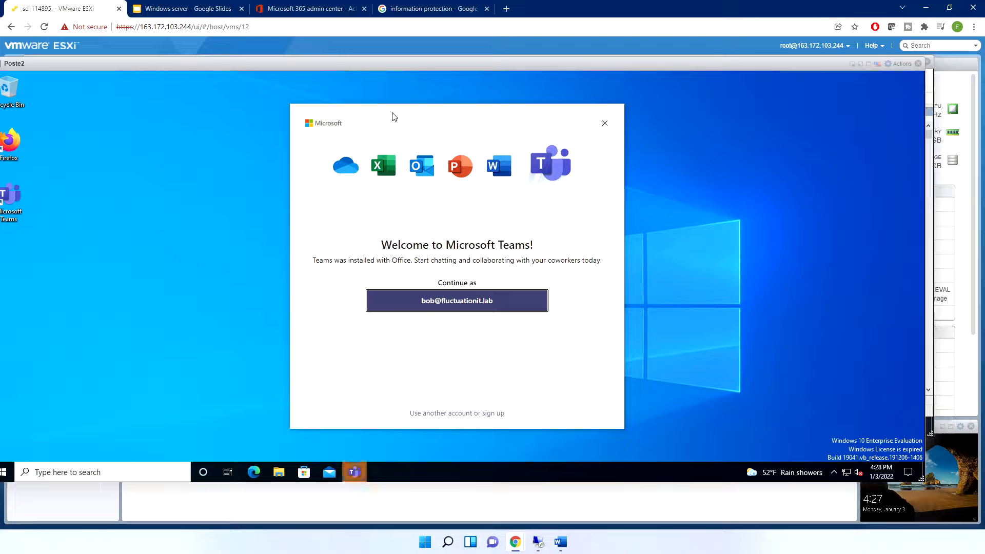
left_click(7, 474)
left_click_drag(237, 63, 410, 76)
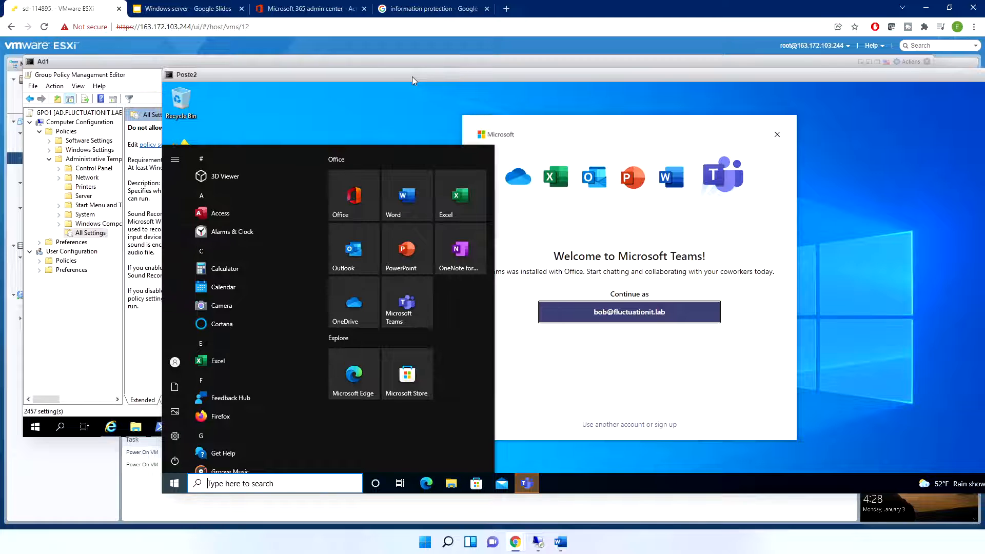
Search Poste2 for "defender", open Windows Defender Firewall, and try to access its on/off settings, declining the elevation request
left_click(172, 490)
left_click(173, 487)
type("d")
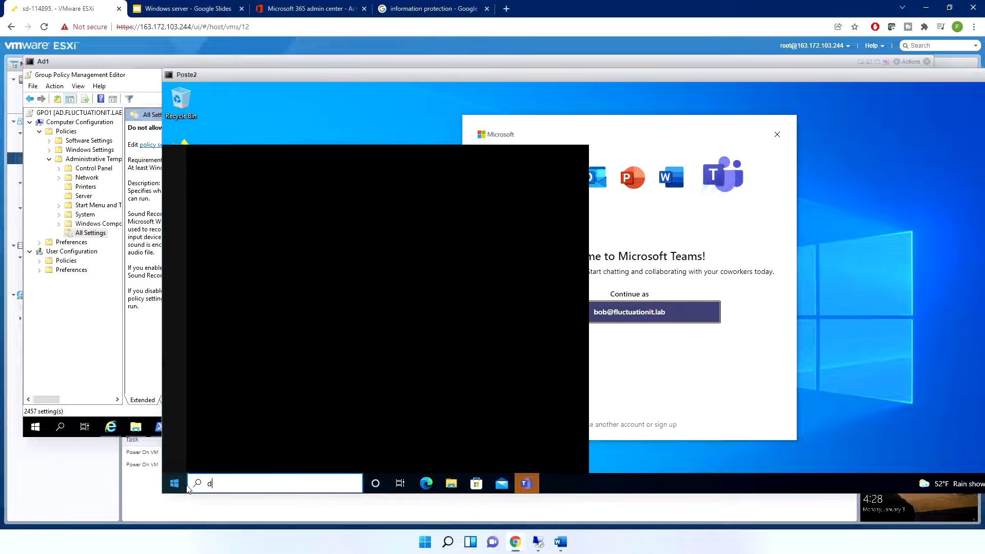
type("efender")
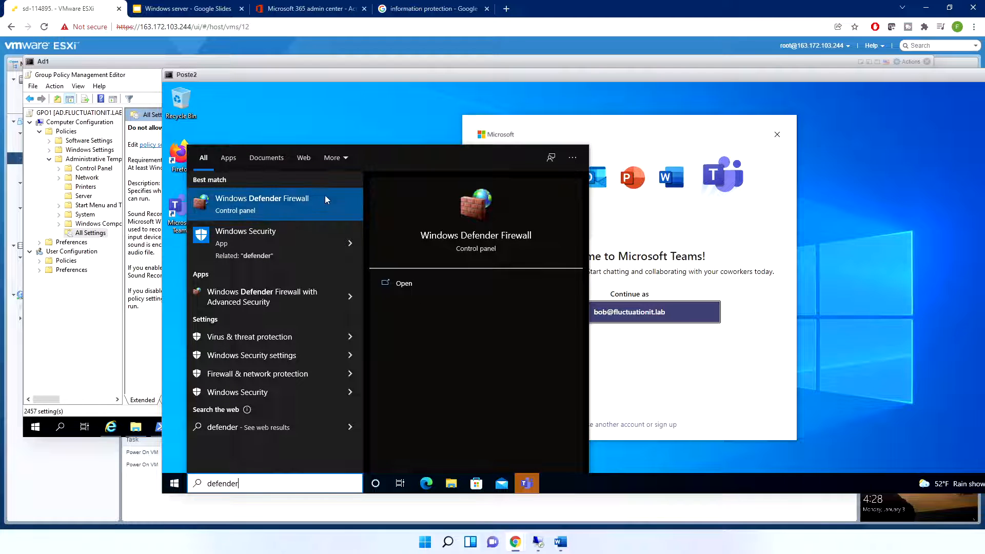
left_click(284, 201)
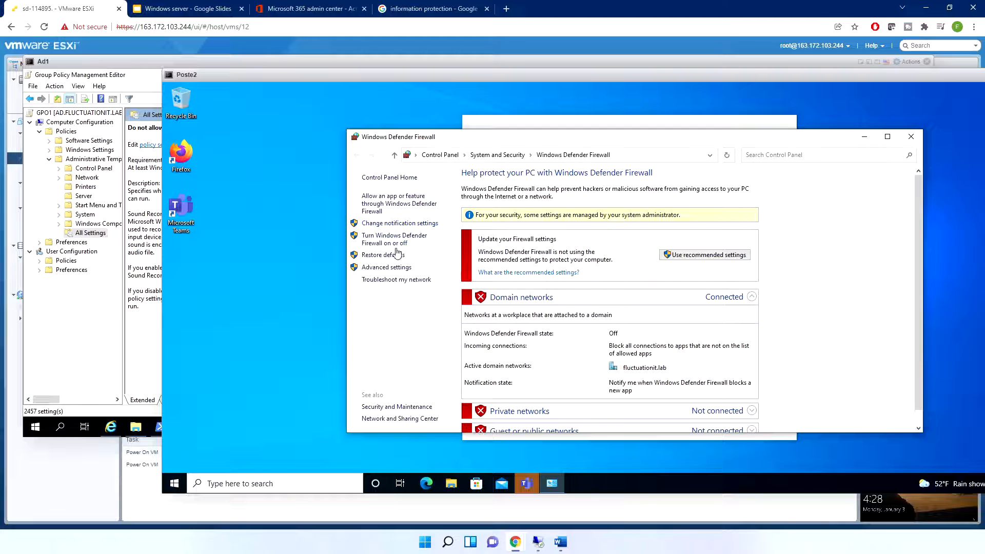
left_click(391, 240)
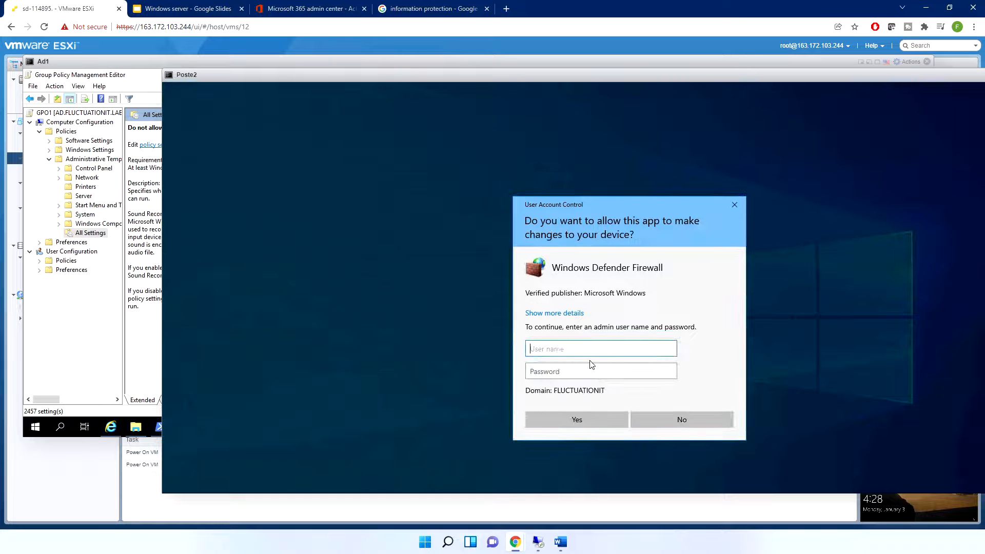
left_click(693, 421)
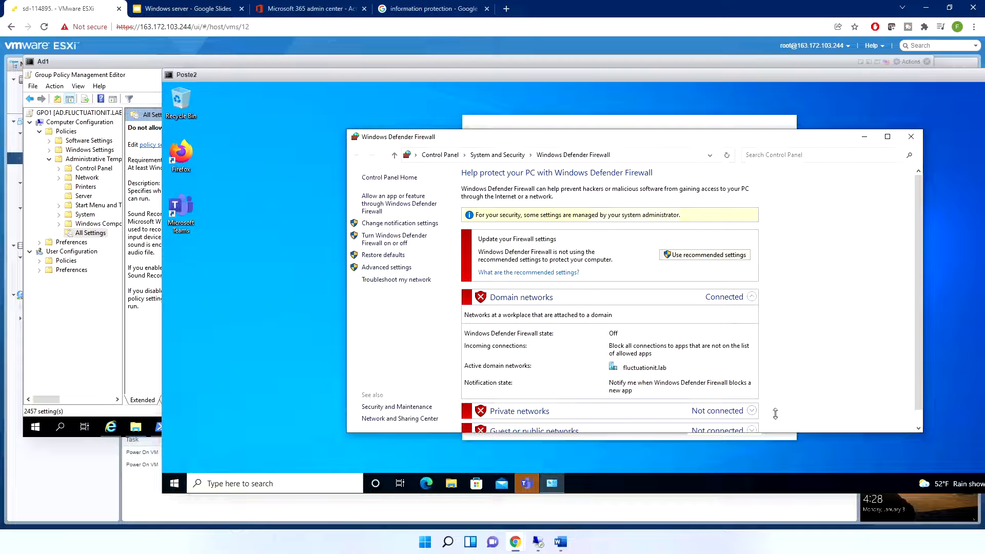
Recheck the Sound Recorder policy on Ad1, then open Voice Recorder on Poste2, deny it microphone access and close it
left_click(142, 181)
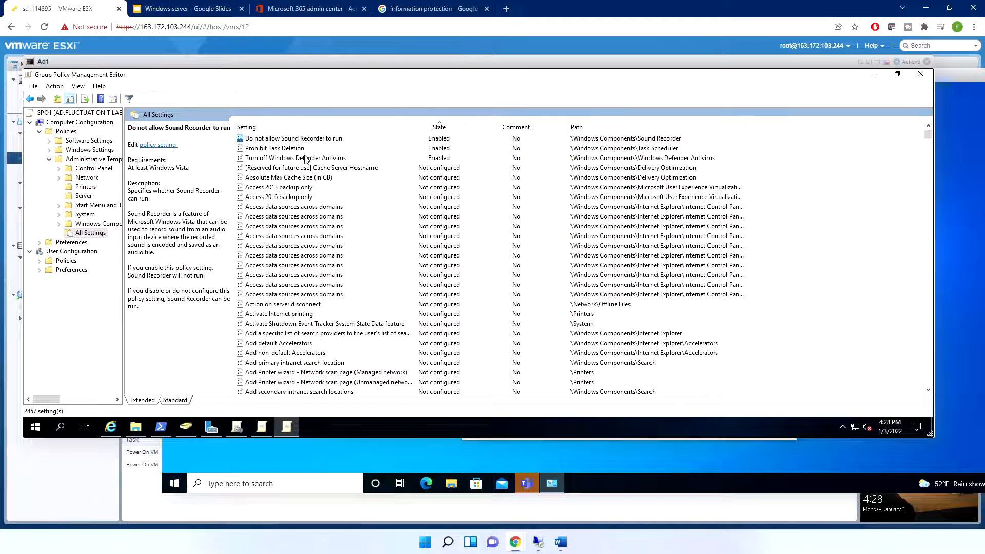
left_click(307, 140)
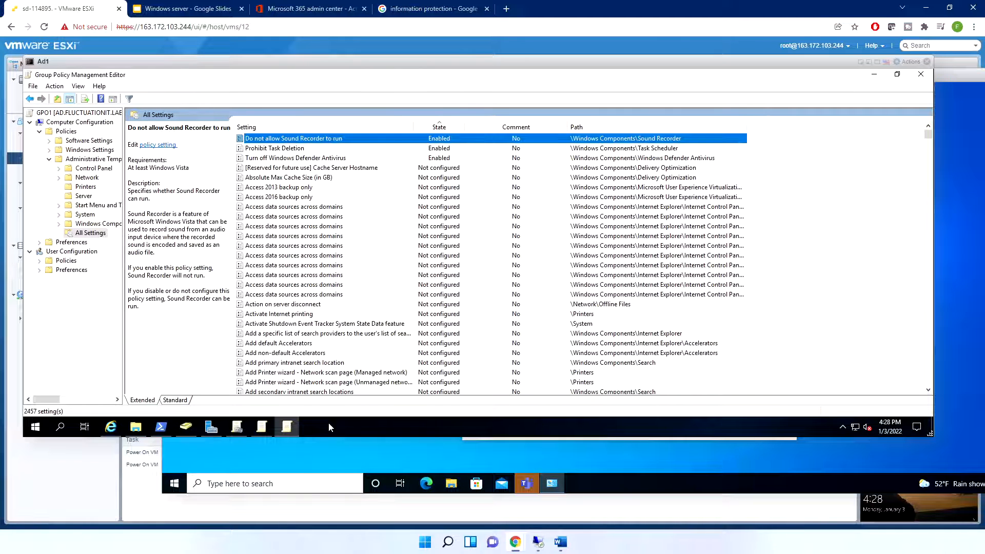
left_click(326, 459)
left_click(277, 483)
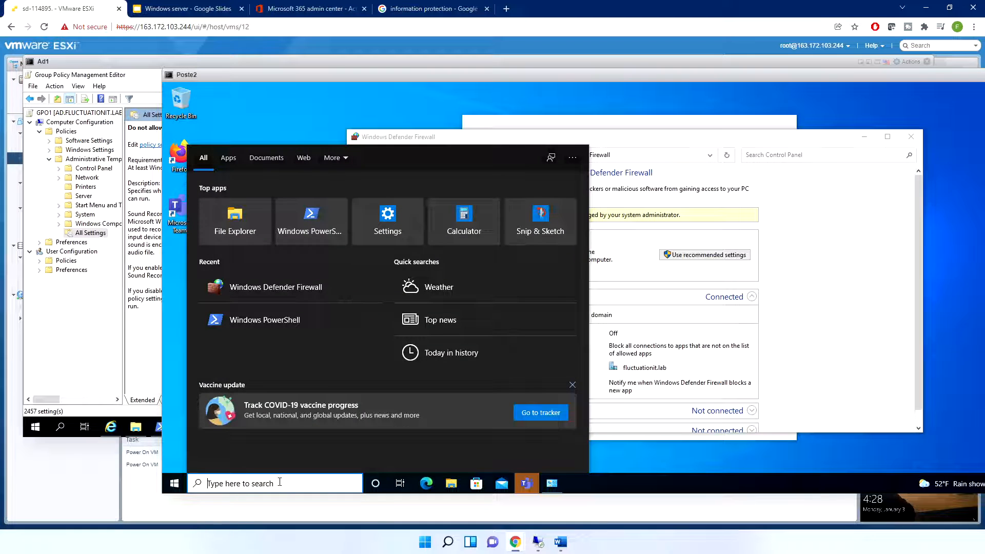
type("sound")
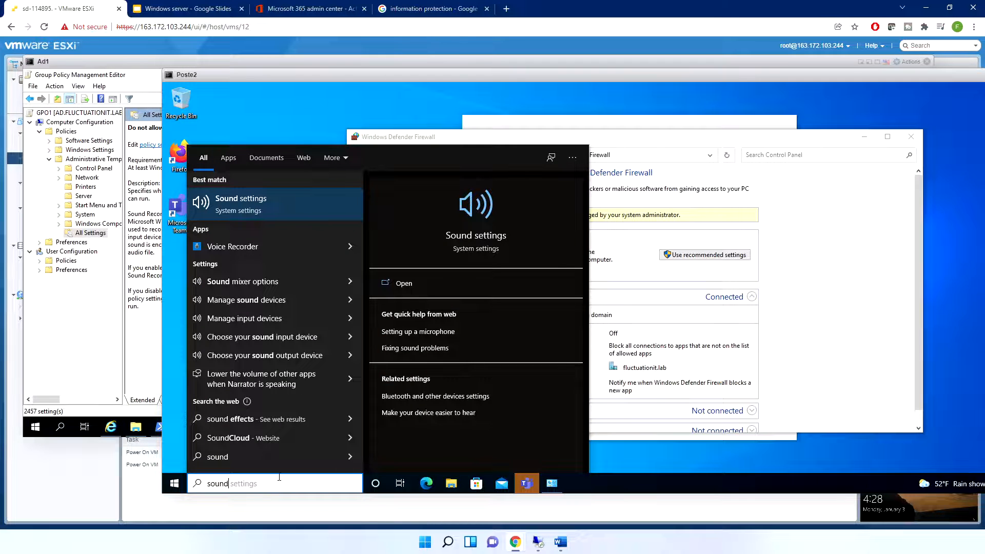
left_click(266, 243)
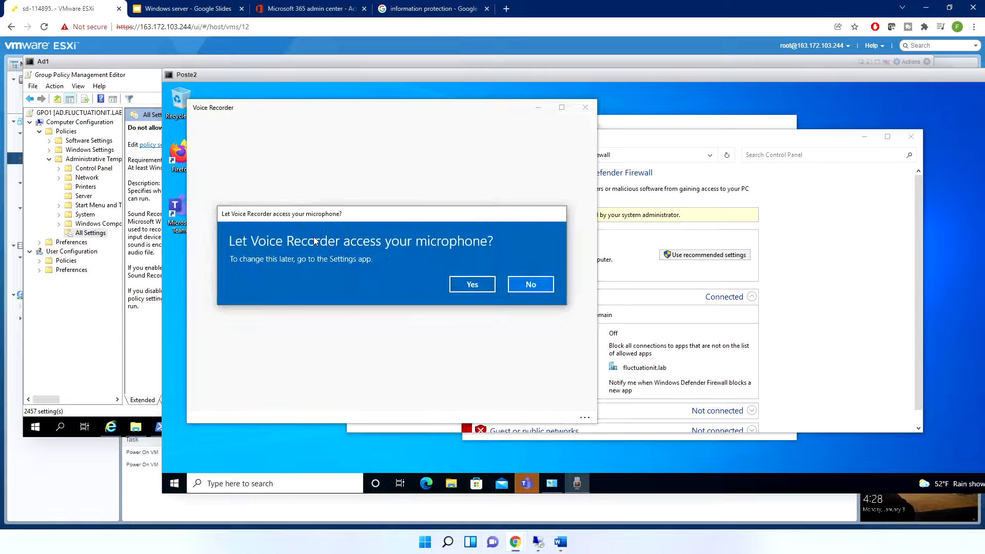
left_click(537, 287)
left_click(585, 107)
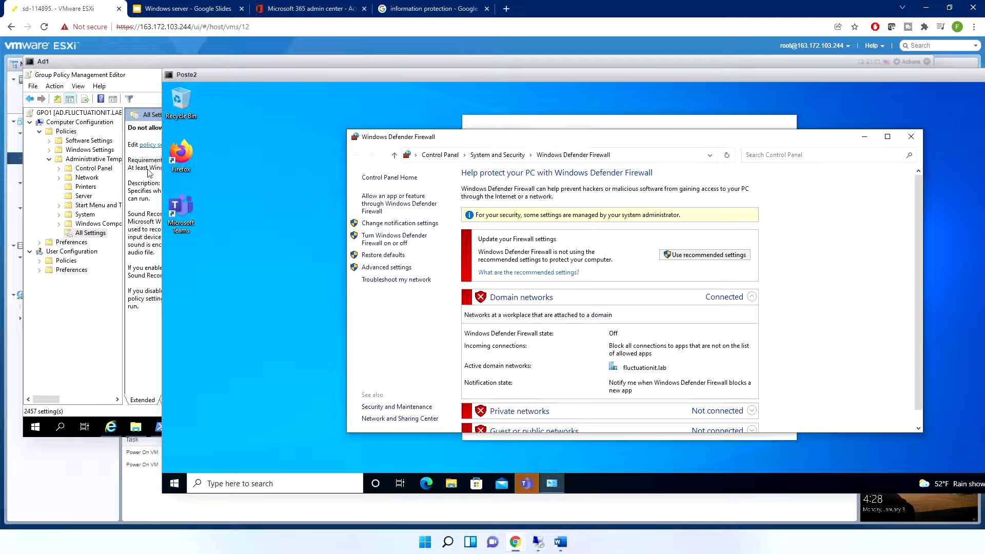
Select the Prohibit Task Deletion policy on Ad1, then search Poste2 for "task sc" and open Task Scheduler
left_click(160, 208)
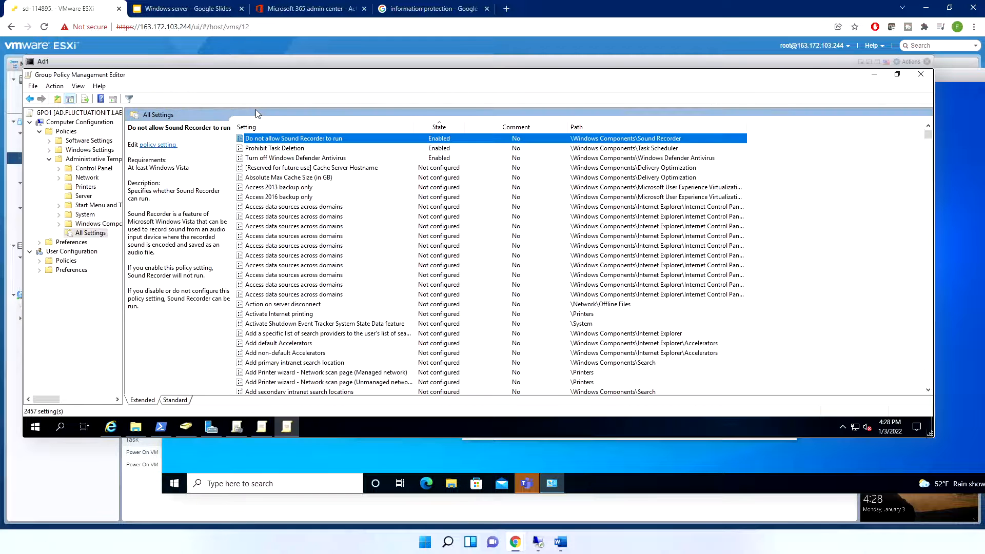
left_click(264, 149)
left_click(284, 484)
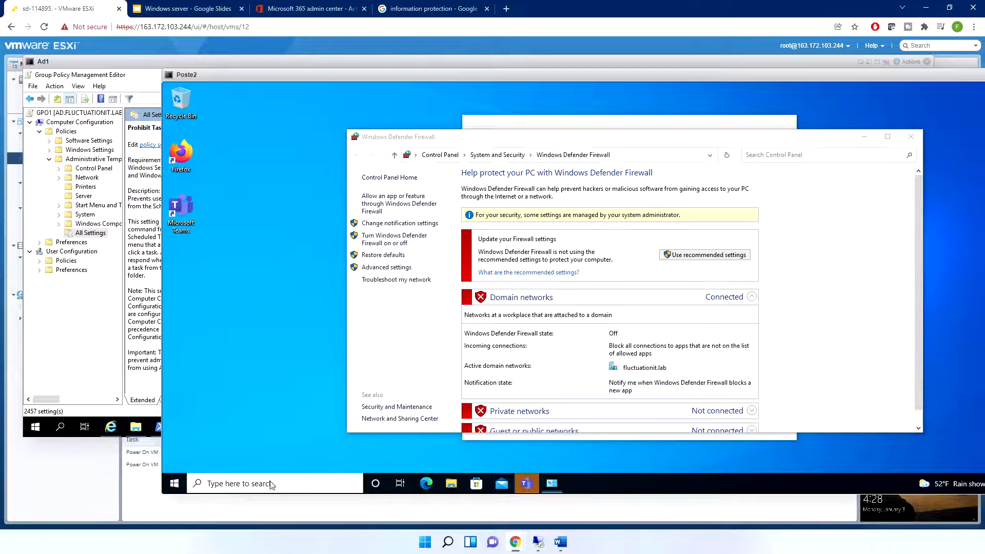
left_click(276, 483)
type("taask")
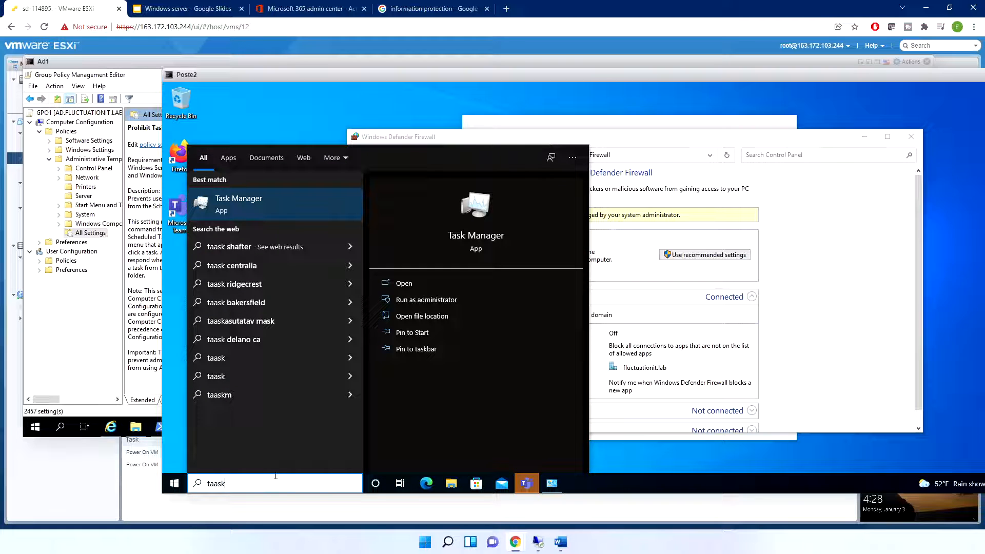
key("BackSpace")
key("BackSpace")
key("BackSpace")
type("s")
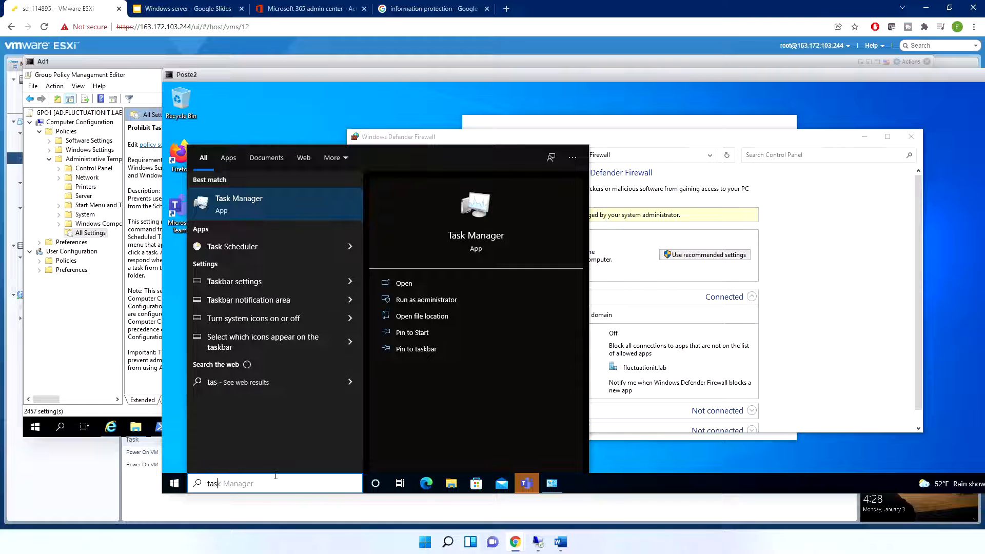
type("k sc")
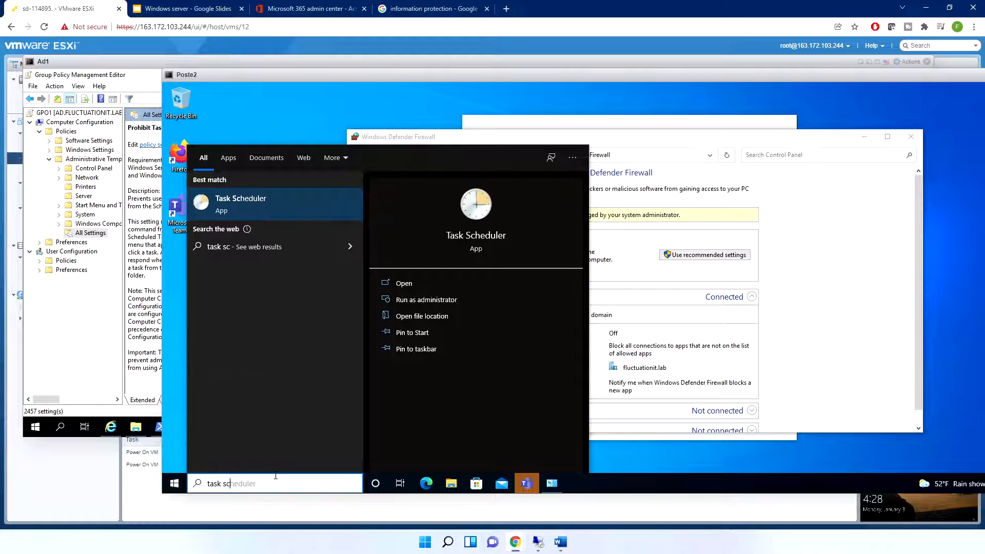
left_click(264, 201)
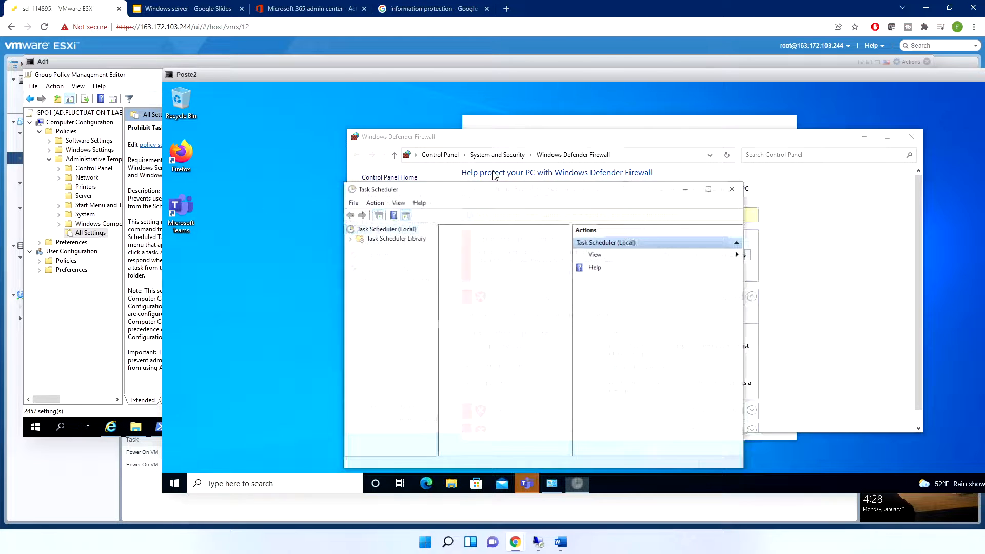
Maximize Task Scheduler and open the library's Microsoft > Windows > Active Directory Rights Management Services Client folder
double_click(373, 238)
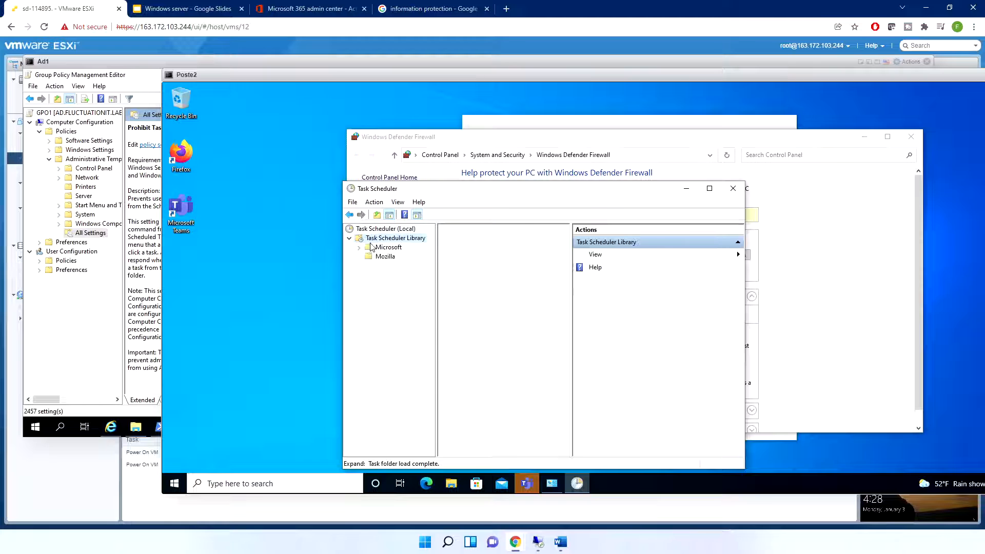
left_click(358, 247)
left_click(392, 256)
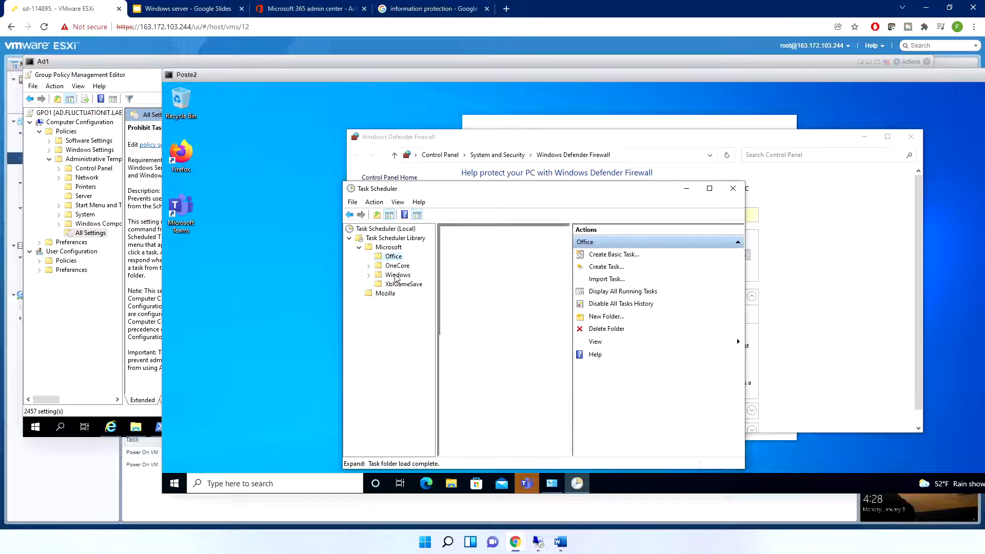
double_click(398, 275)
left_click(709, 189)
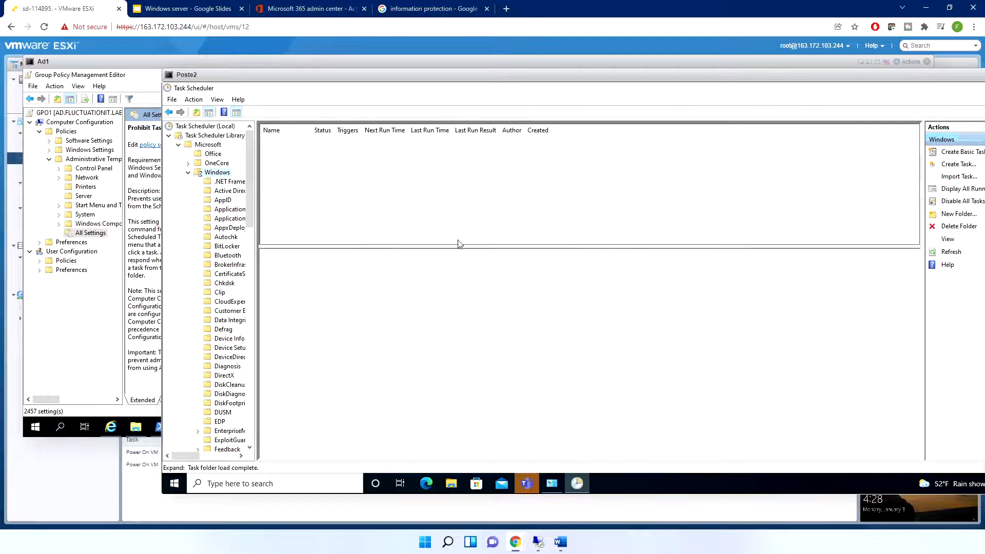
left_click(223, 192)
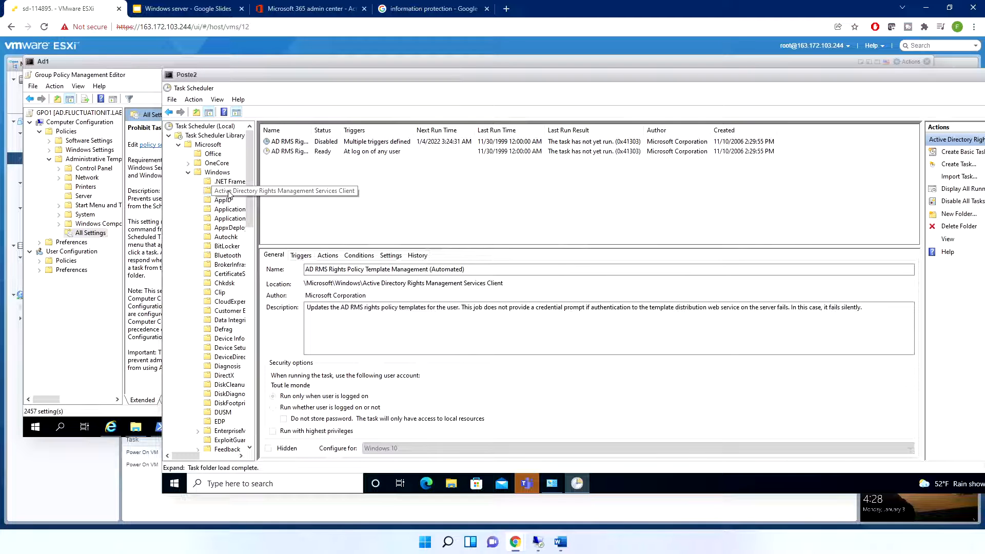
Try to delete the AD RMS Rights Policy Template Management (Automated) task on Poste2
right_click(290, 142)
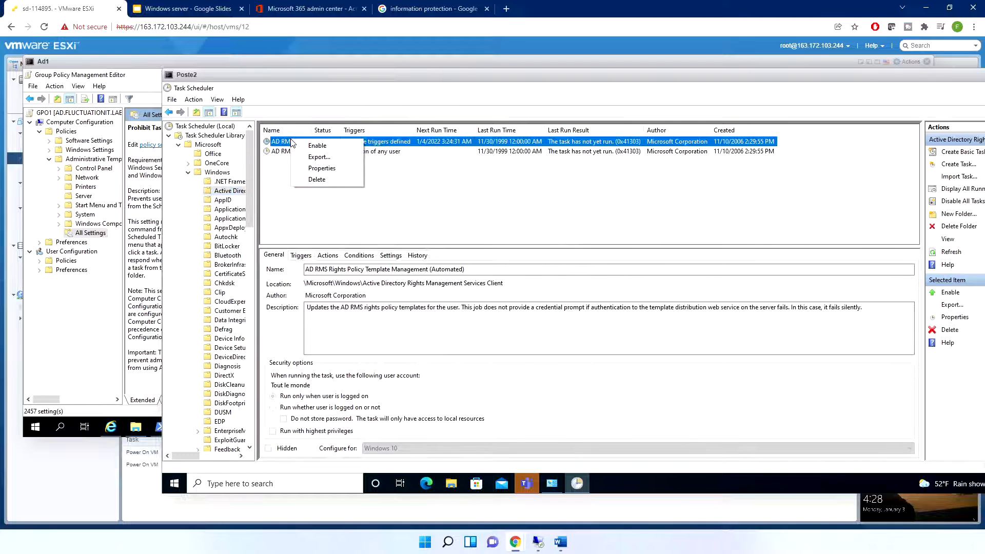
left_click(324, 180)
left_click(630, 320)
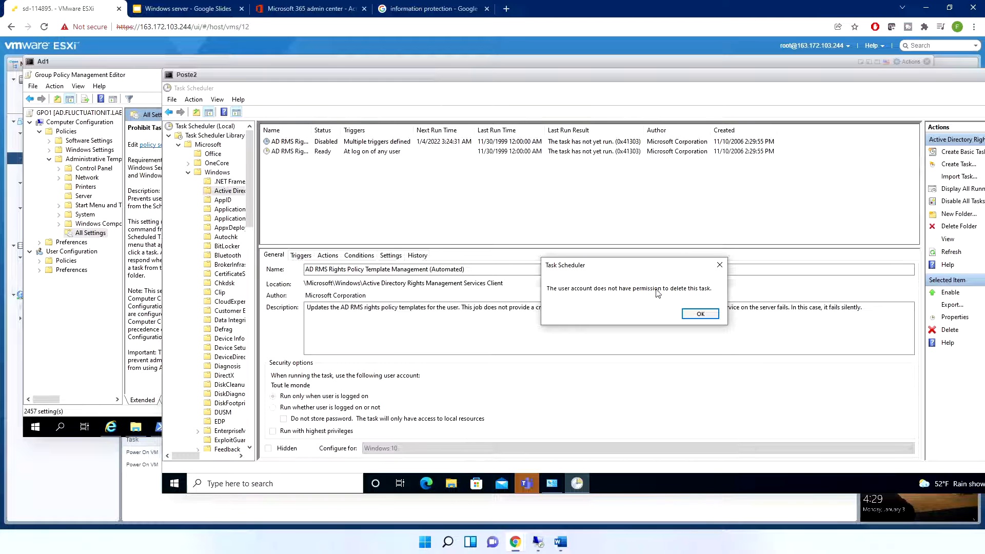
left_click(700, 313)
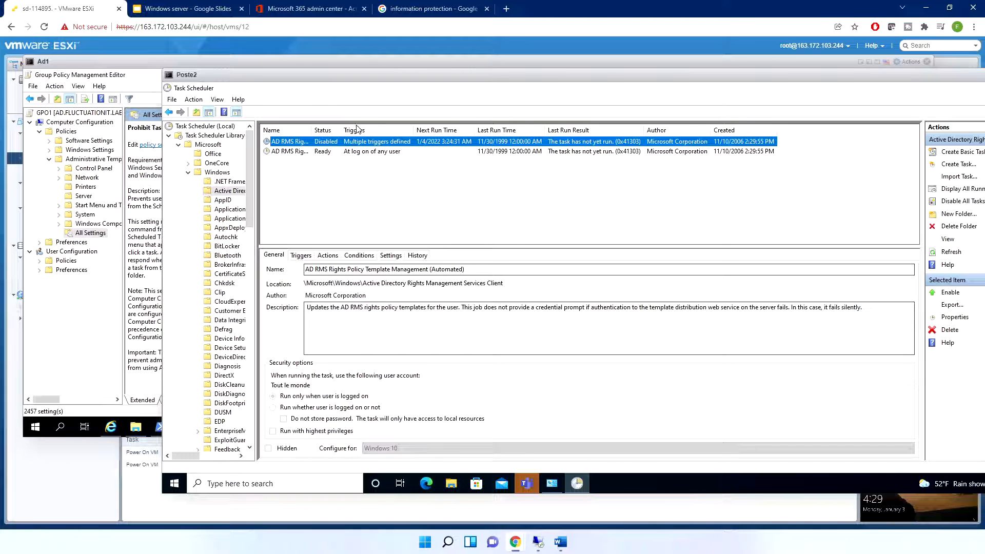
left_click_drag(305, 80, 194, 73)
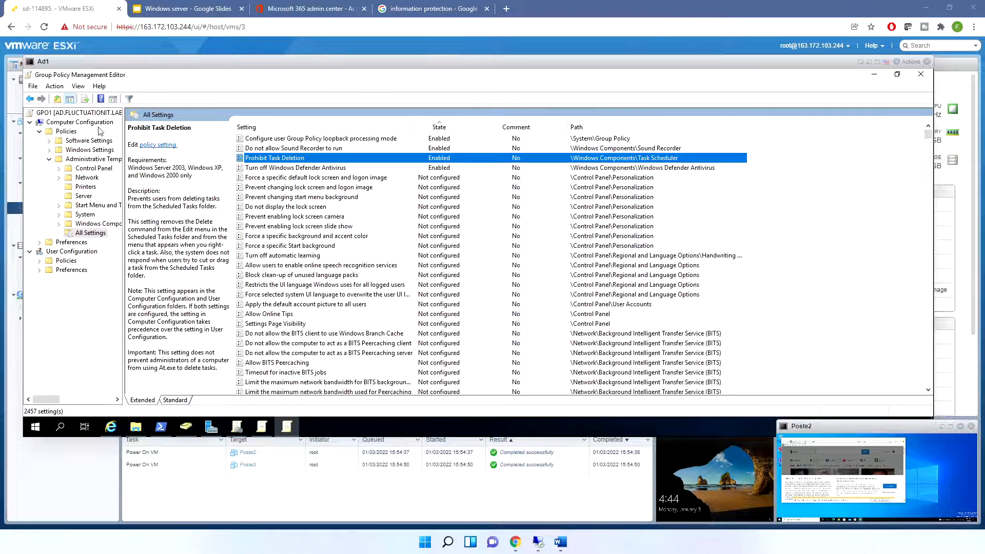
Compare GPO1's user and computer configuration nodes, then examine the Computers, desktops and MKT containers in Active Directory Users and Computers
left_click(71, 251)
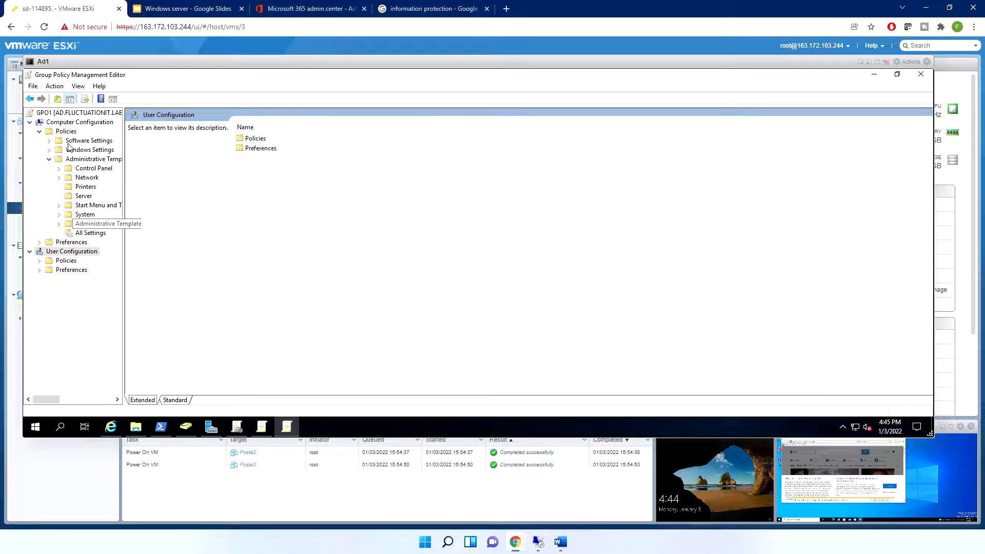
left_click(69, 122)
left_click(186, 426)
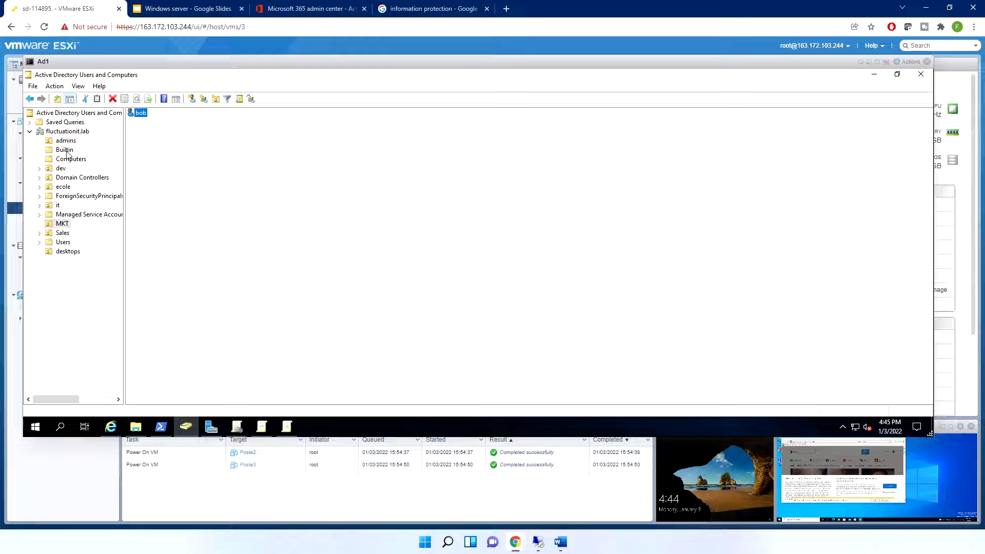
left_click(70, 160)
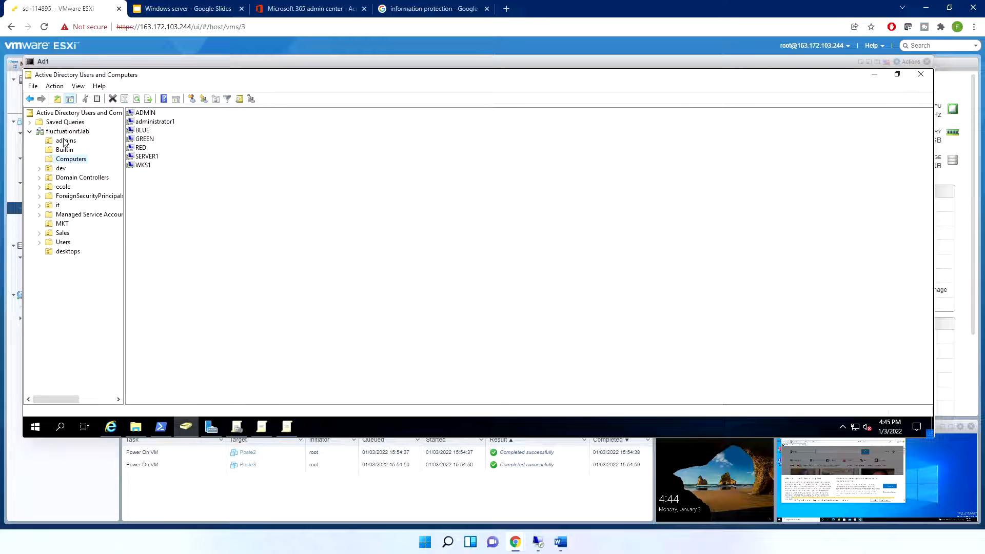
left_click(68, 251)
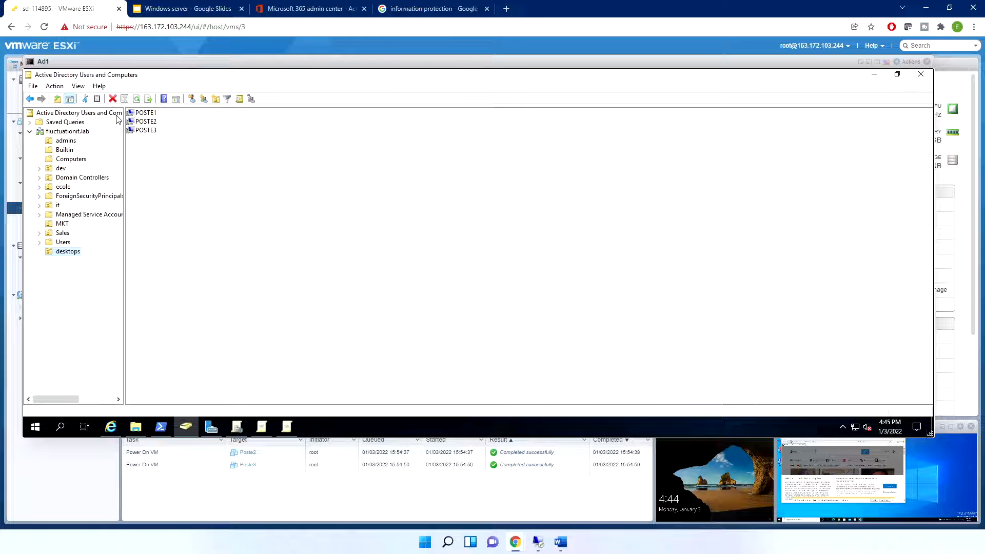
left_click(59, 224)
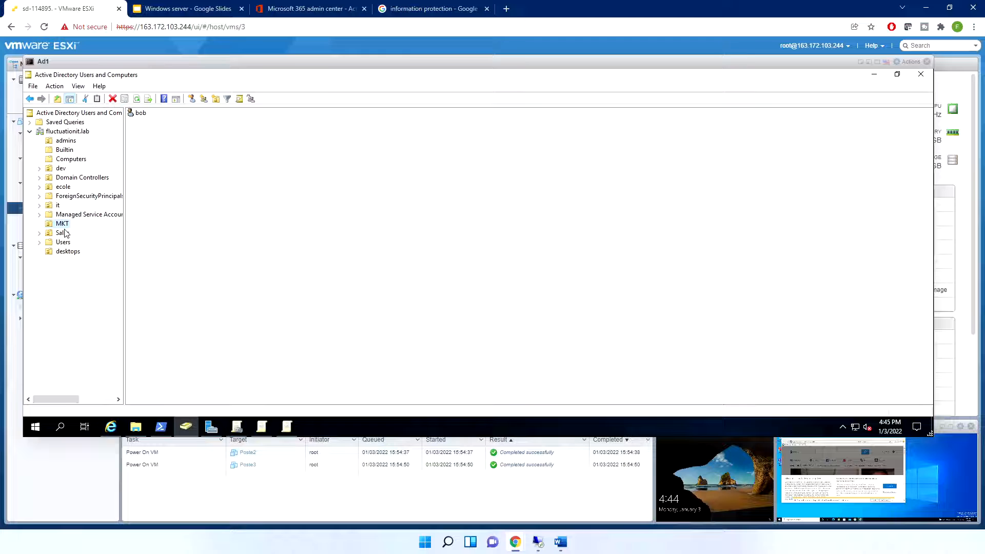
left_click(67, 251)
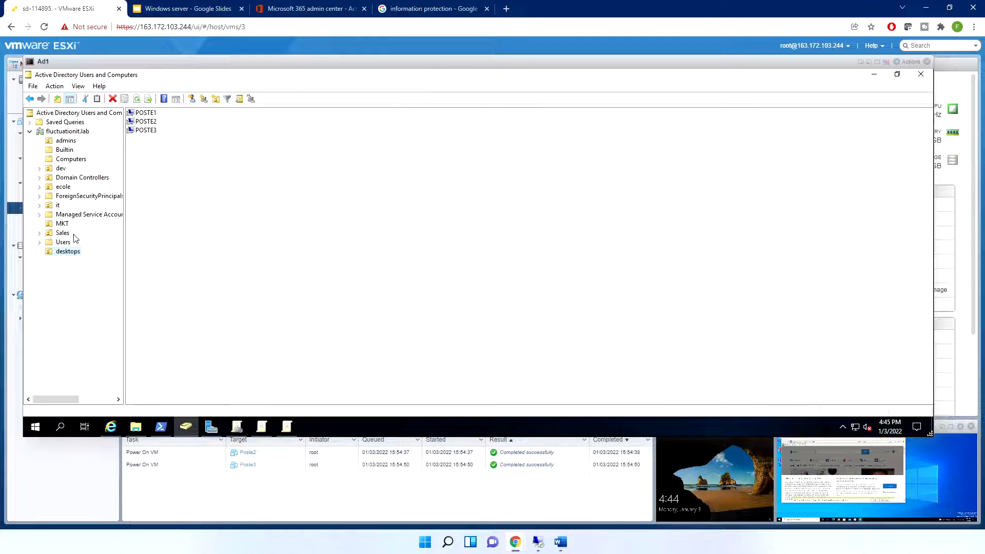
left_click(63, 225)
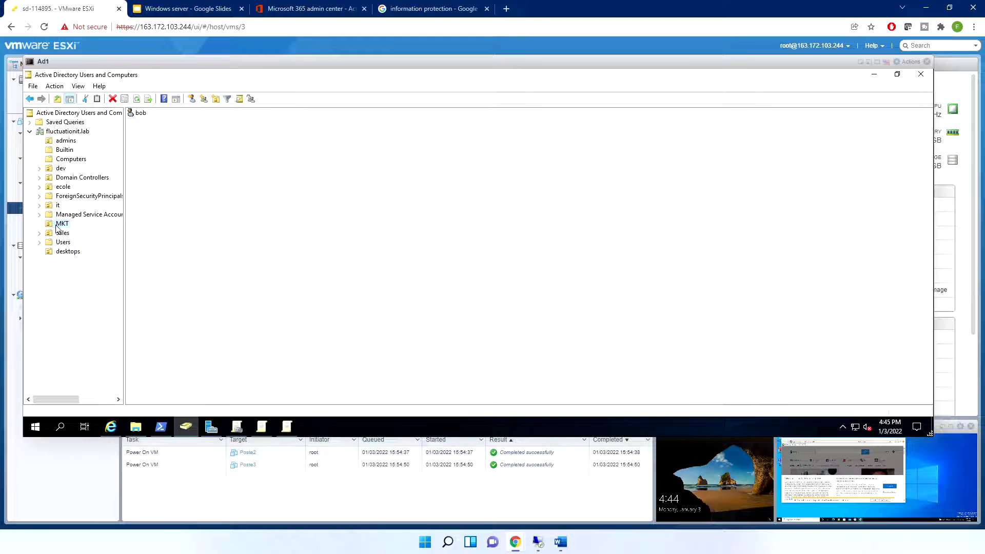
left_click(70, 253)
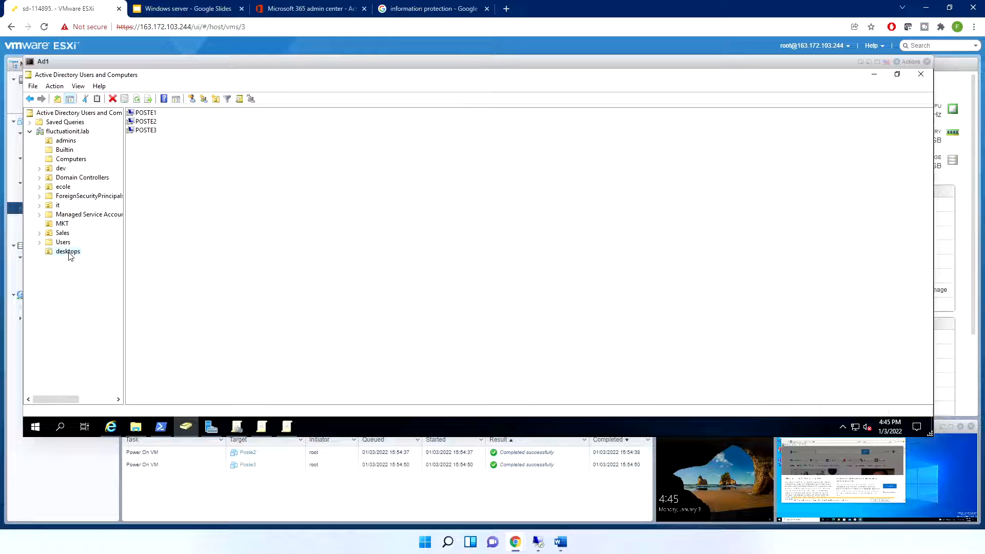
Return to GPO1's policy editor on Ad1 and close its maximized window
left_click(262, 426)
left_click(289, 428)
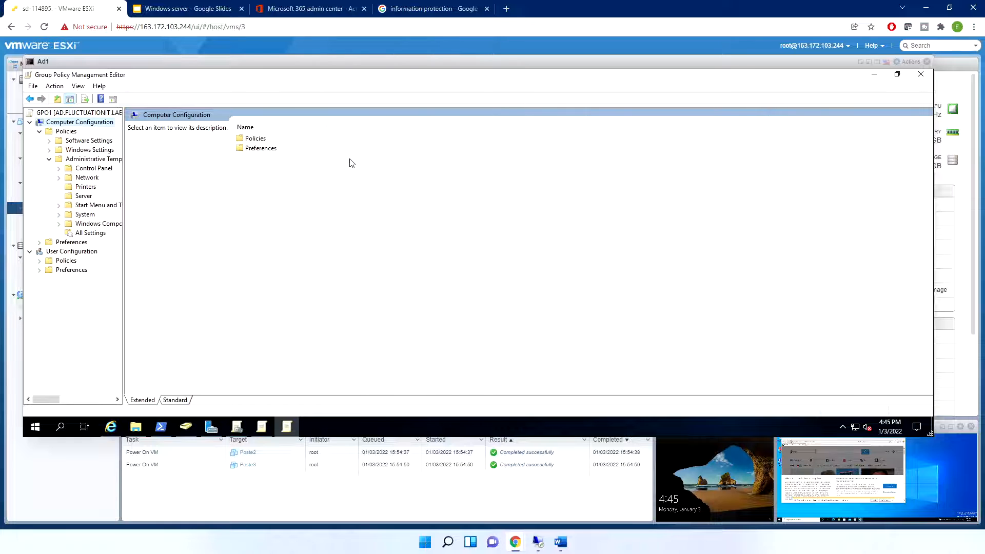
left_click(921, 73)
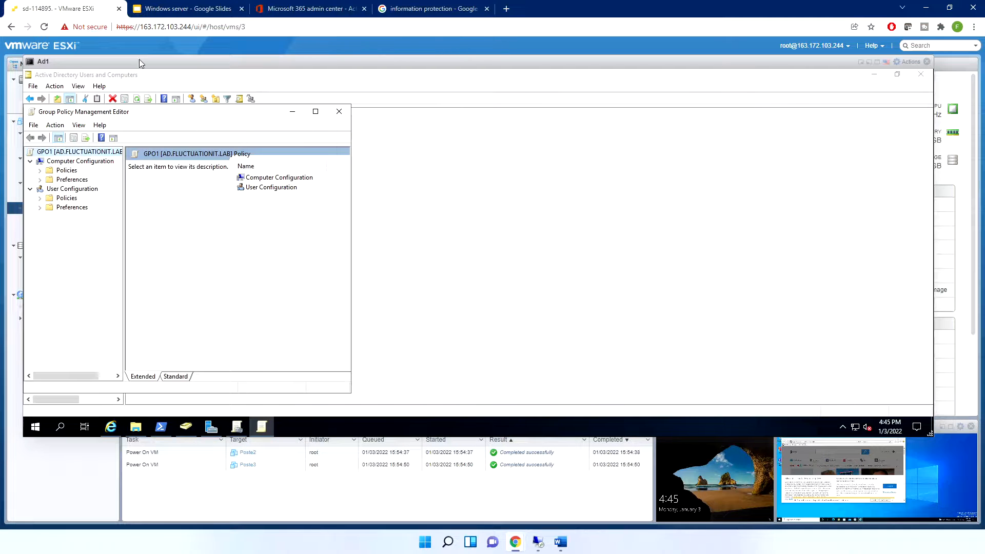
Switch to the Windows server presentation in Google Slides and present the Group Policy slide full screen
left_click(184, 10)
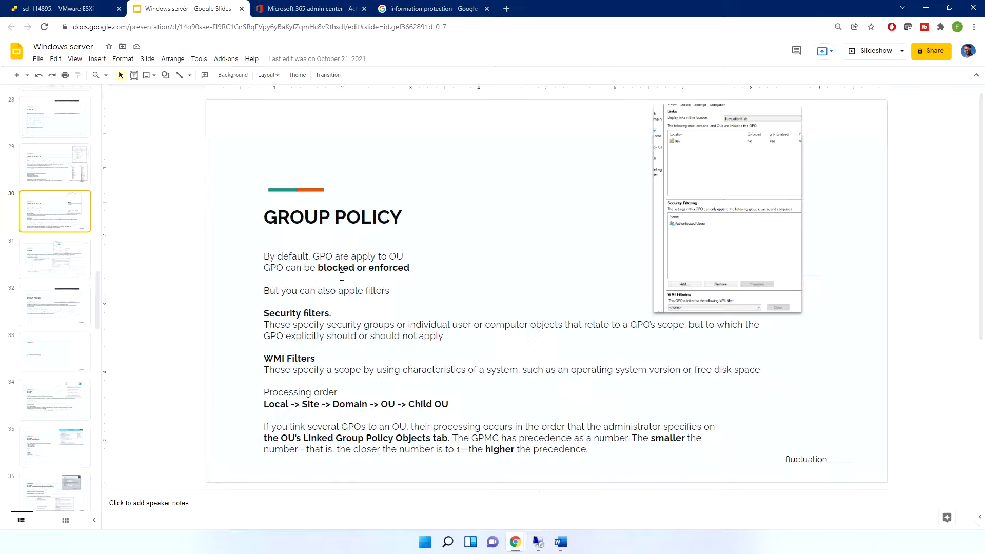
left_click(342, 277)
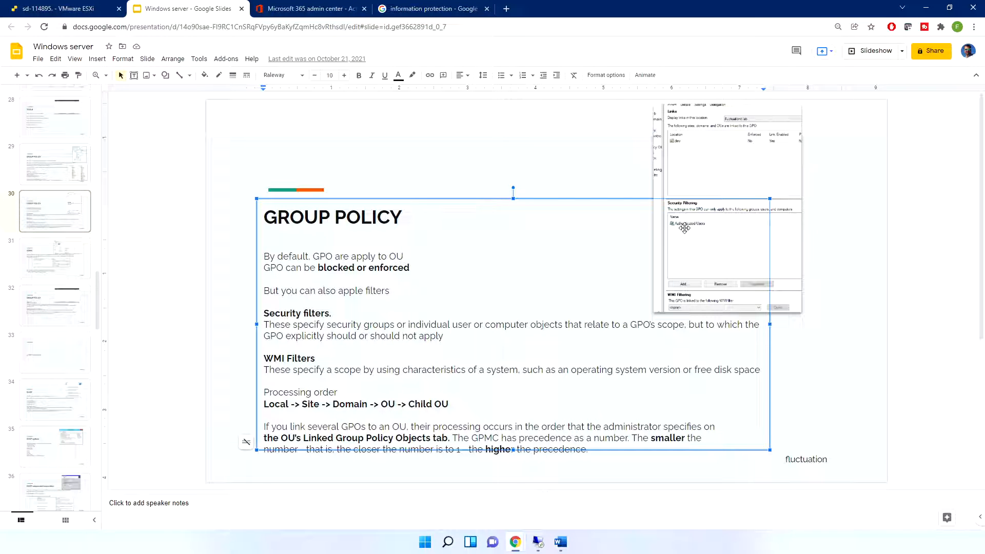
left_click(870, 51)
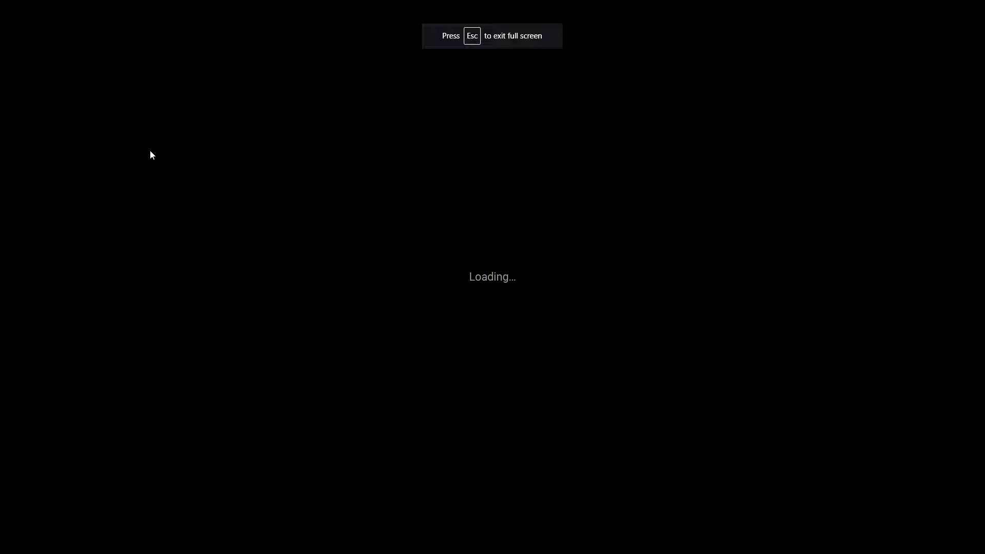
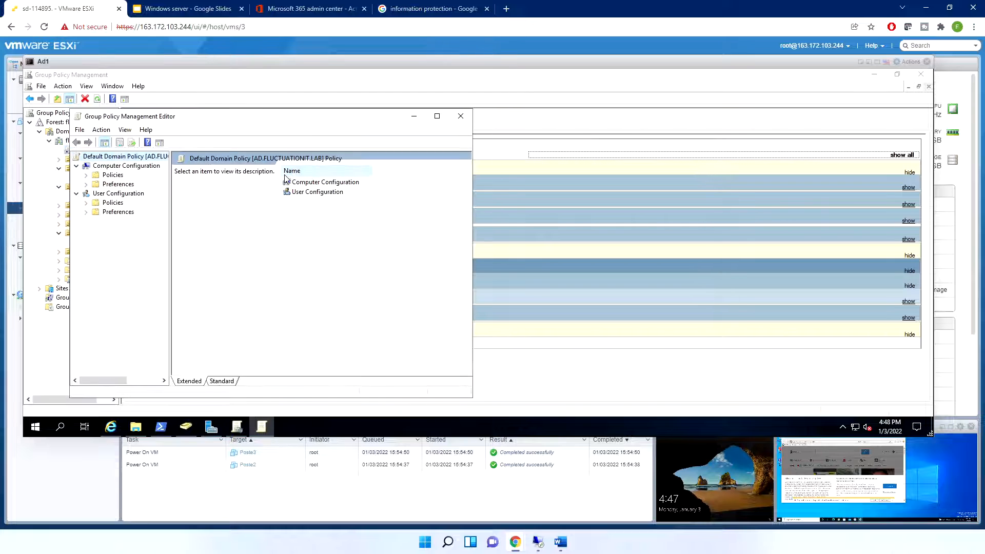
Maximize the Default Domain Policy editor and open the Password Policy under Computer Configuration's Windows security and account policies
left_click(437, 116)
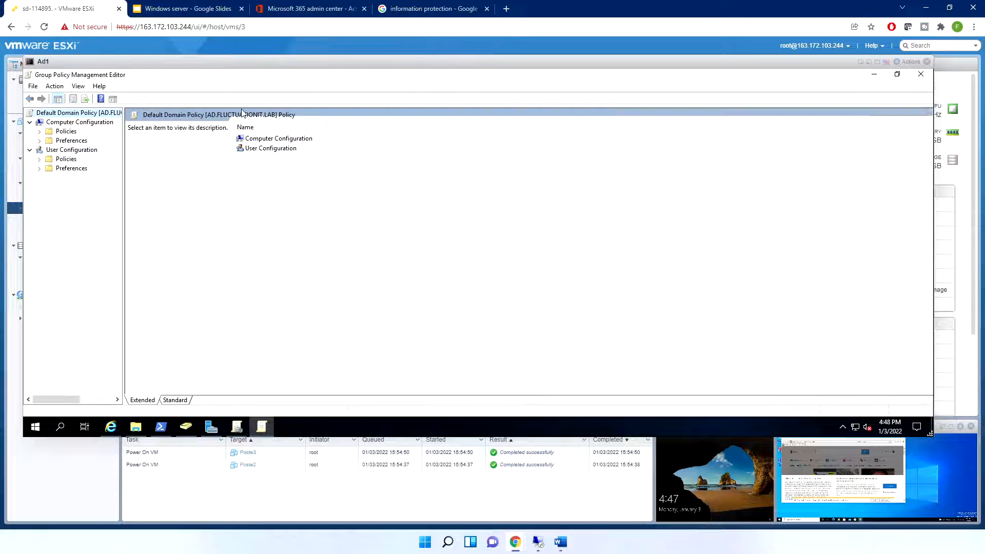
double_click(65, 133)
double_click(80, 160)
double_click(83, 149)
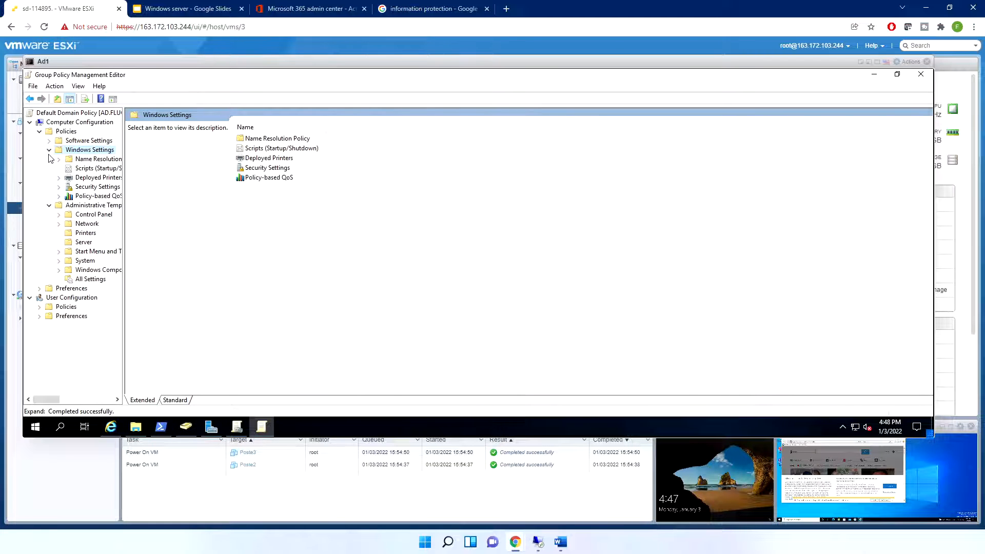
left_click(49, 205)
double_click(90, 187)
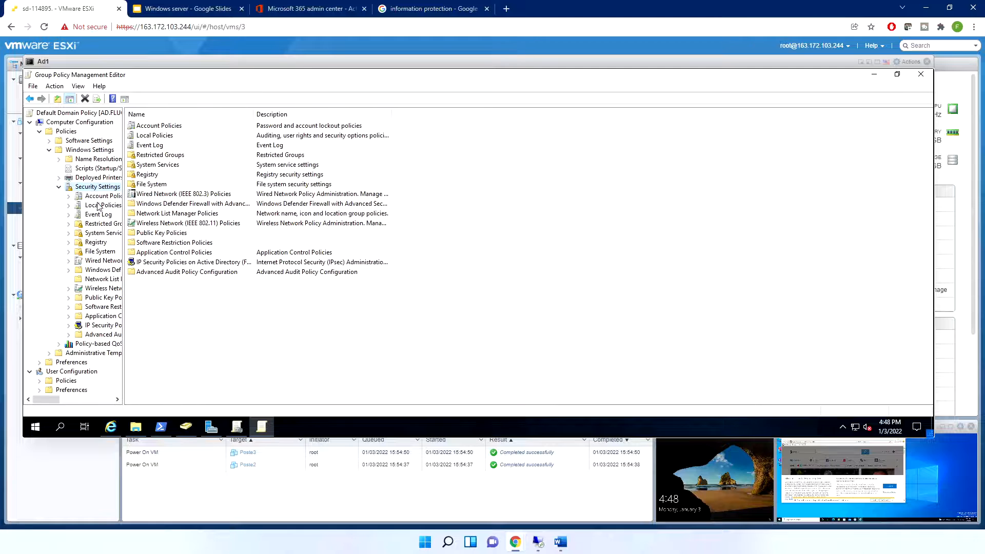
double_click(102, 196)
double_click(185, 125)
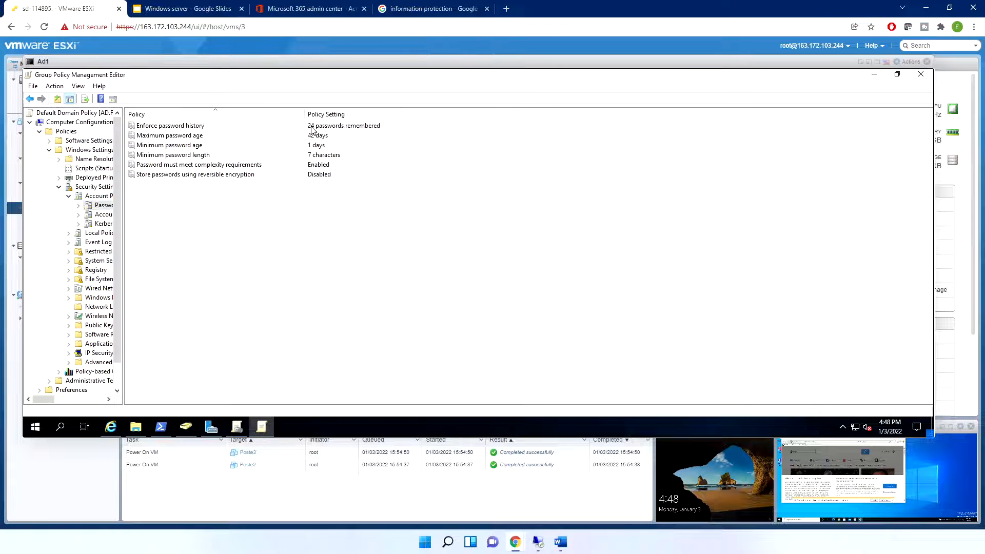
Review the password history, maximum and minimum age, length, complexity and reversible encryption settings in the Password Policy
left_click(201, 127)
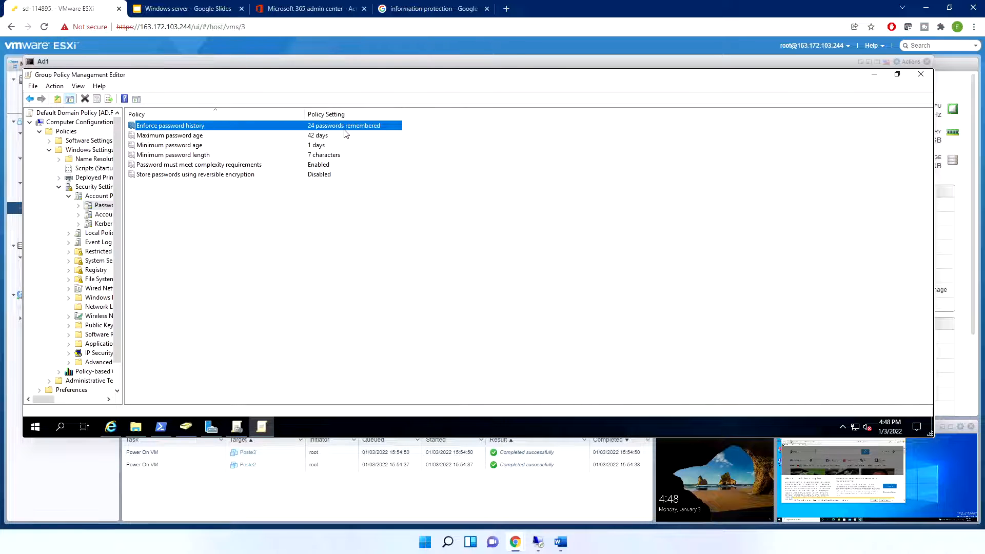
left_click(169, 138)
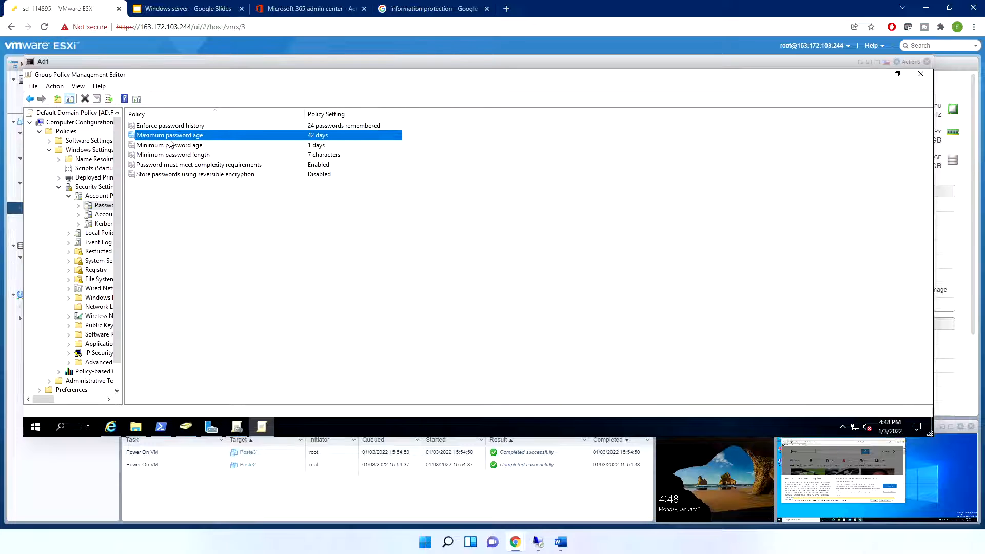
left_click(317, 156)
left_click(317, 147)
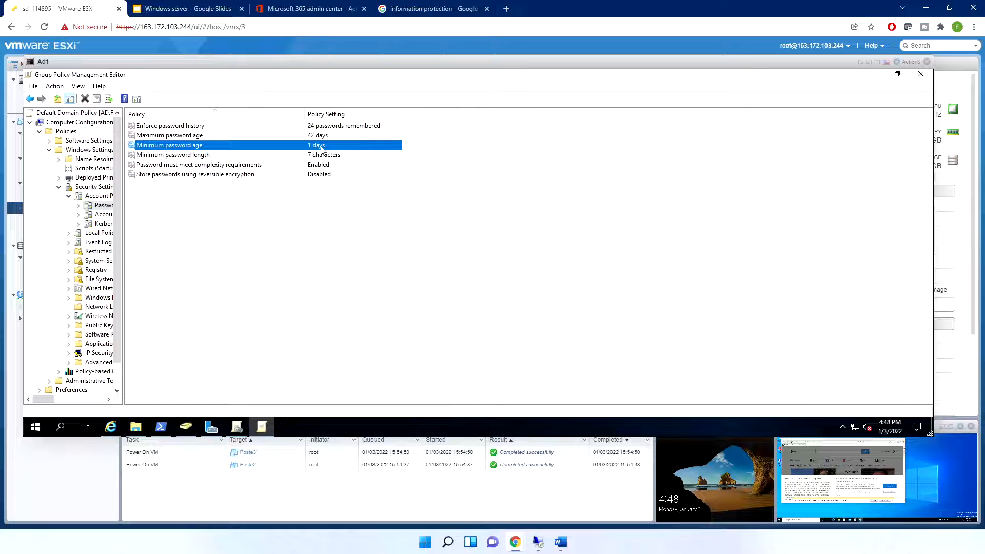
left_click(215, 165)
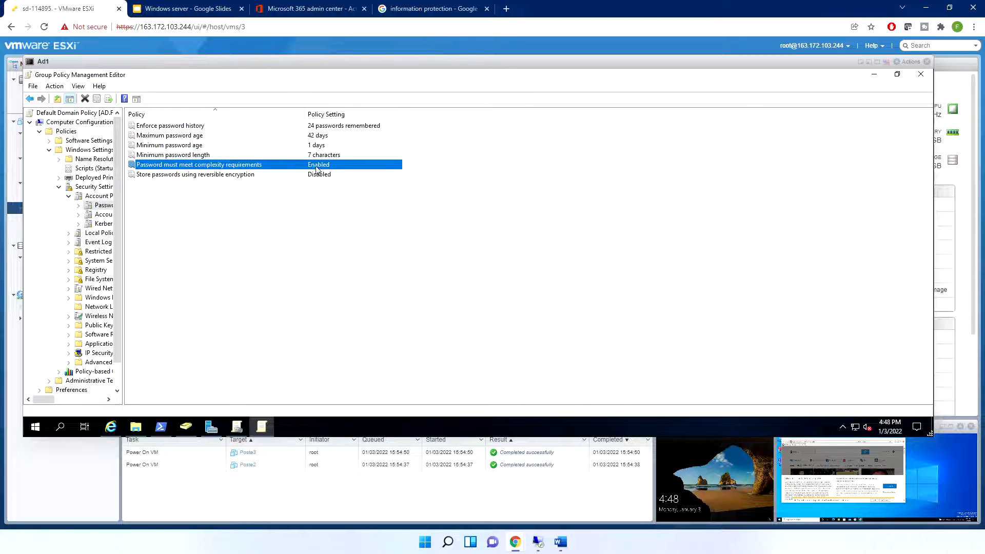
left_click(200, 176)
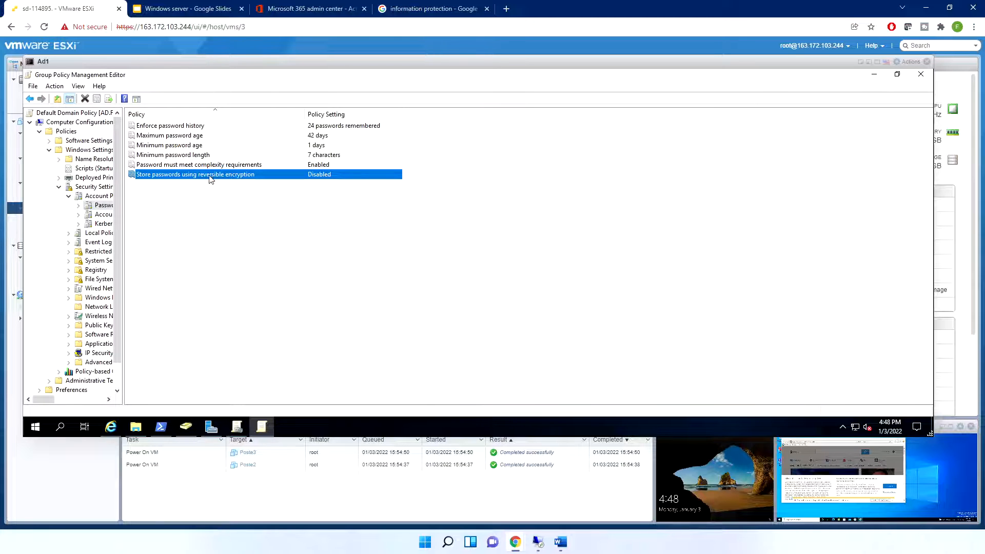
Read the explanation of the password complexity requirements policy, then close its properties without changes
double_click(258, 165)
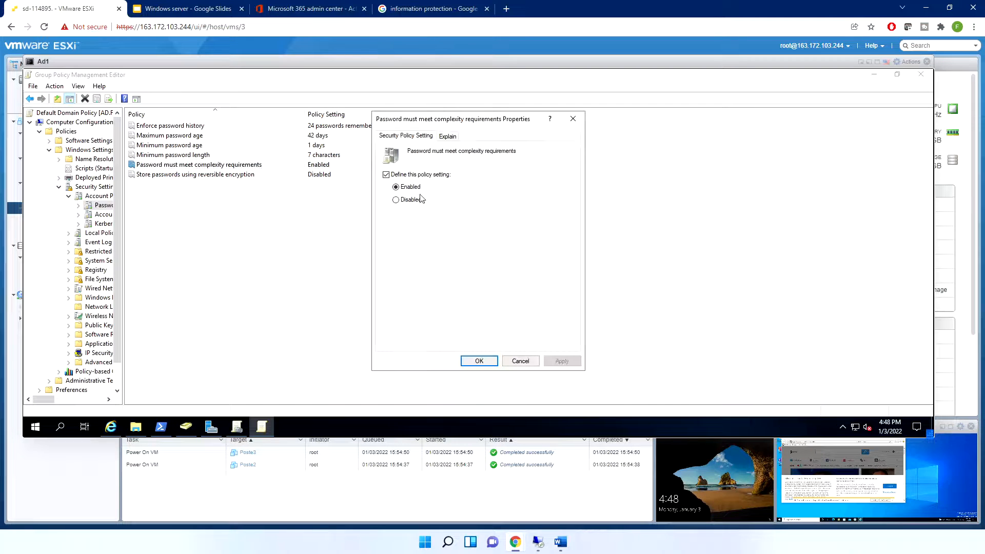
left_click(447, 136)
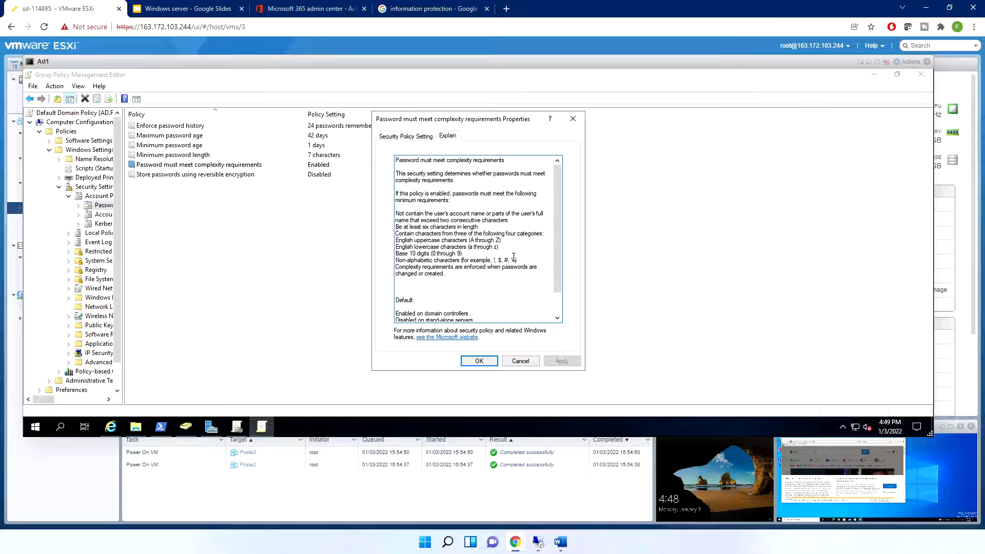
left_click_drag(428, 241, 476, 247)
left_click(475, 292)
left_click(520, 362)
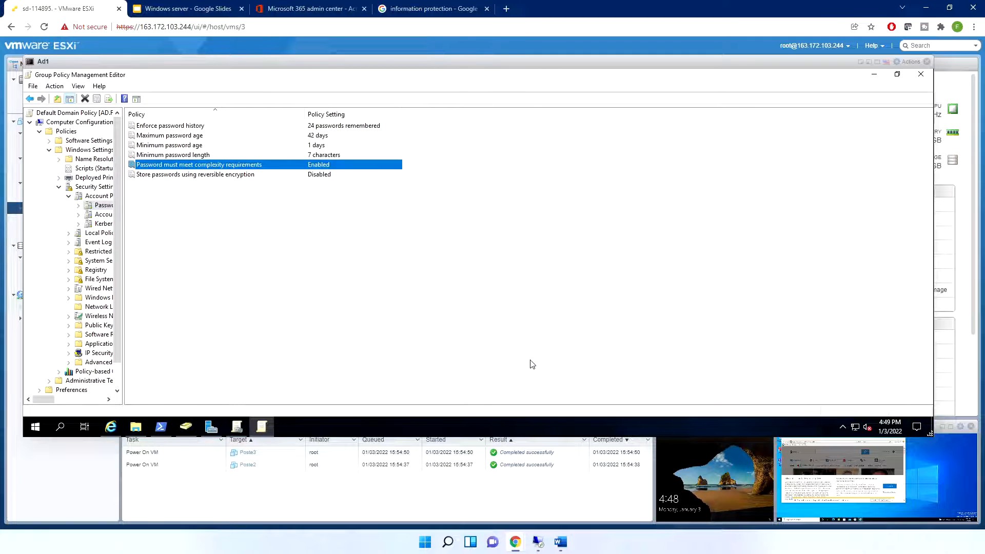
Set the account lockout threshold to 5 invalid logon attempts in the Account Lockout Policy and widen the policy tree
left_click(103, 216)
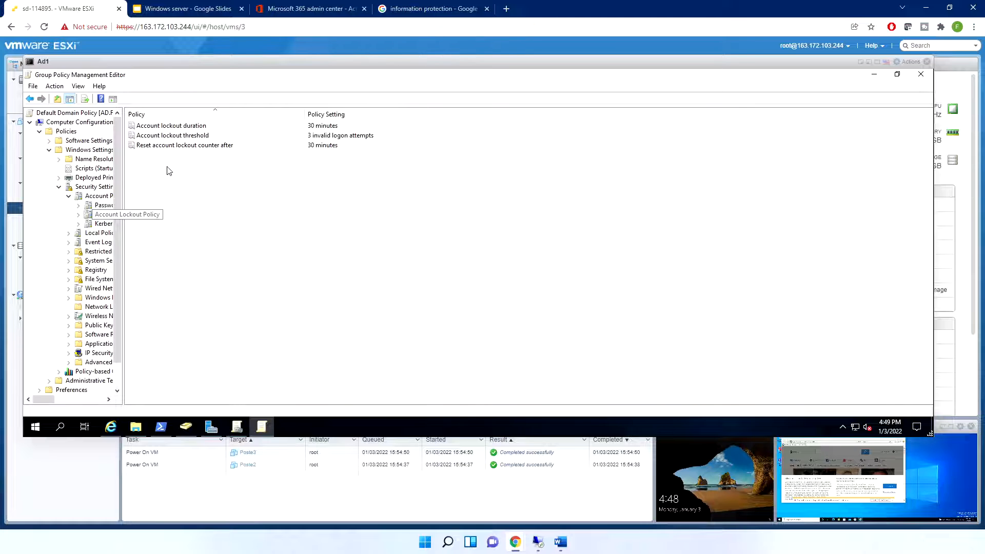
double_click(166, 137)
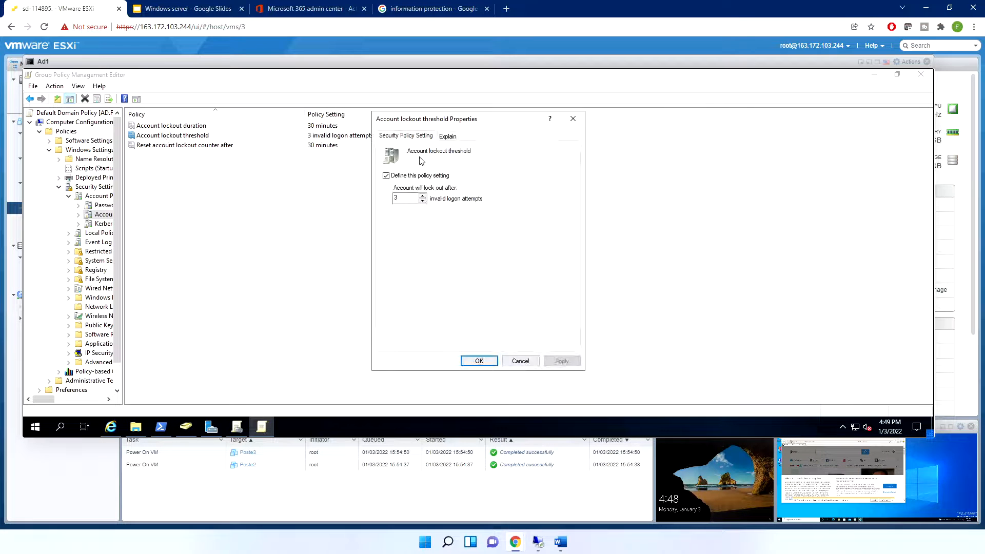
left_click(422, 196)
left_click(422, 196)
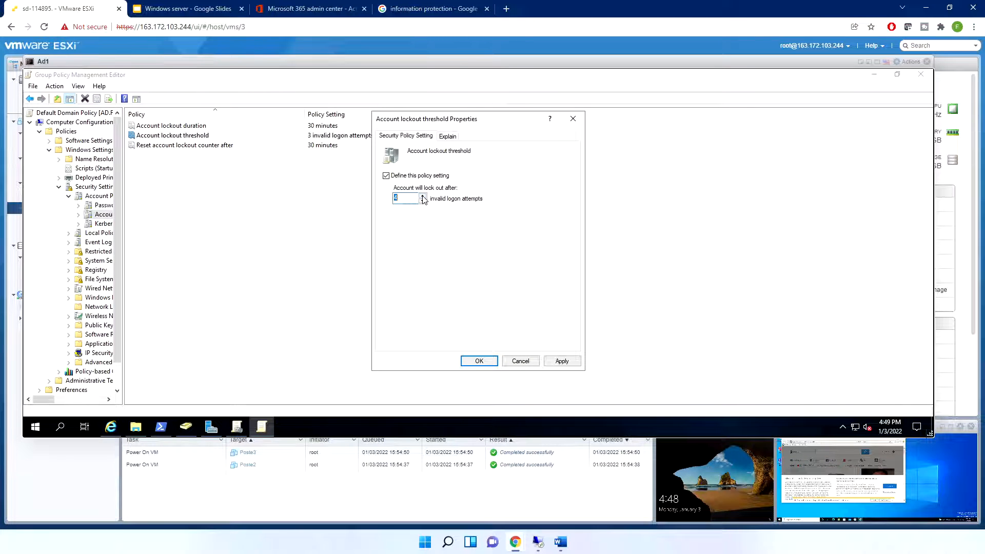
left_click(482, 362)
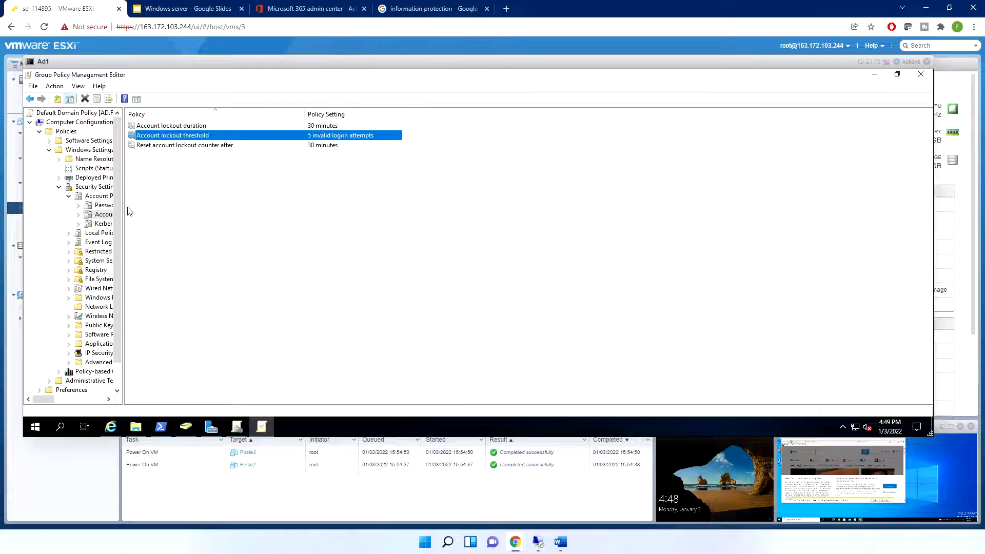
left_click_drag(123, 207, 263, 241)
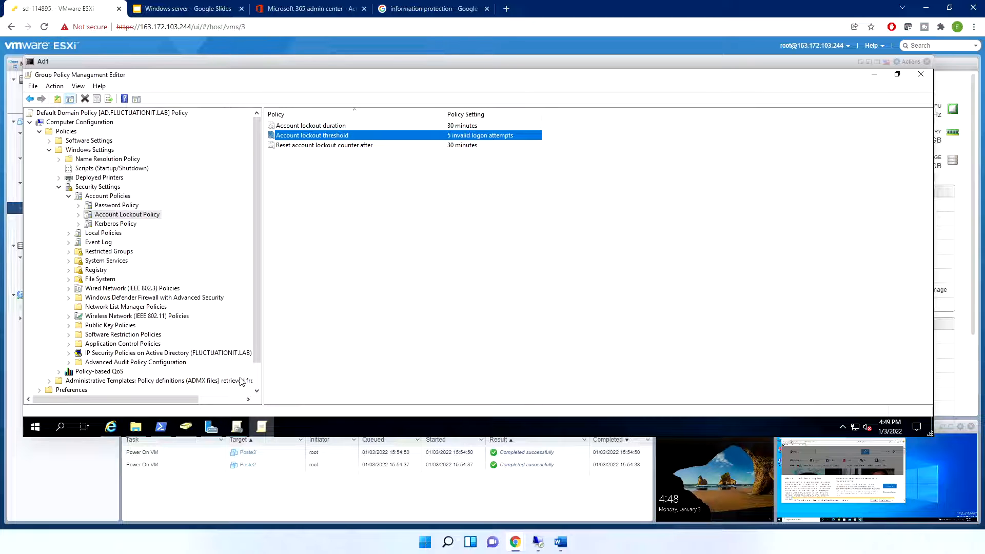
In Active Directory Users and Computers, check the account unlock option for the first user in the it unit, leaving the properties unchanged
left_click(189, 426)
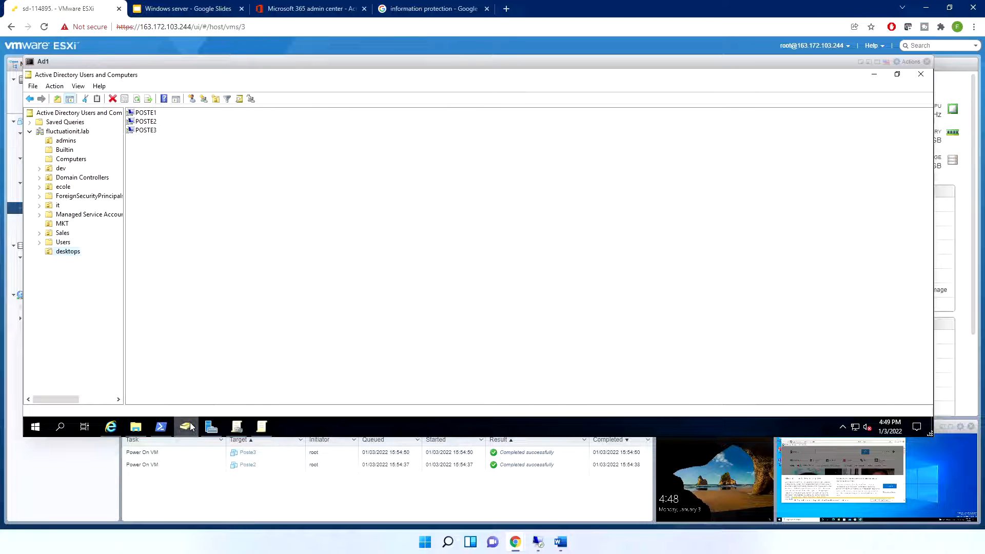
left_click(58, 204)
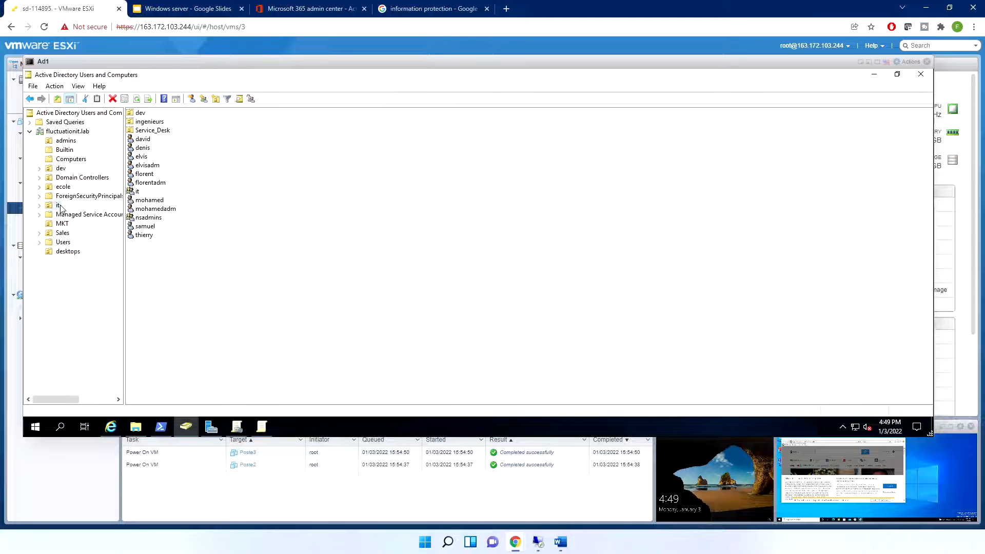
right_click(148, 140)
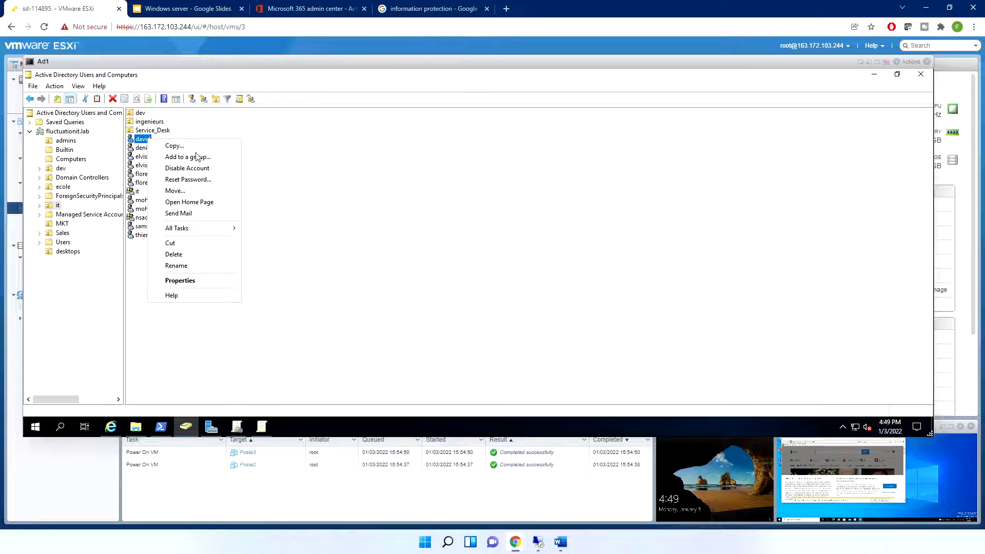
left_click(187, 282)
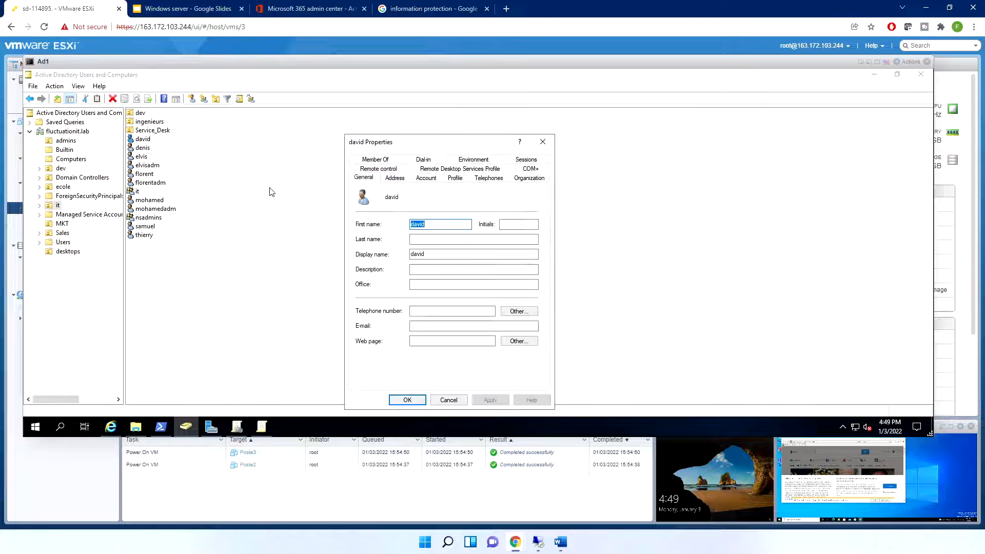
left_click(427, 177)
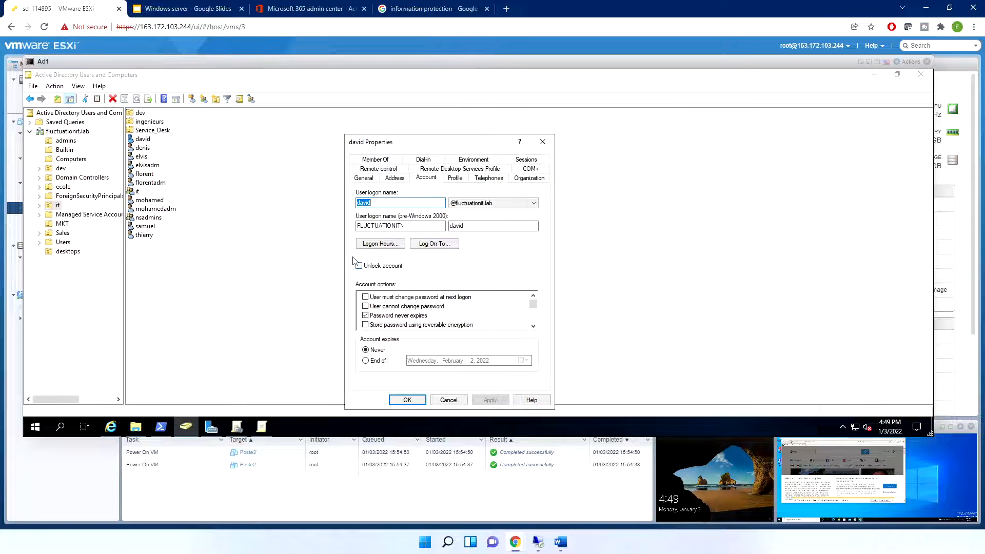
left_click(449, 399)
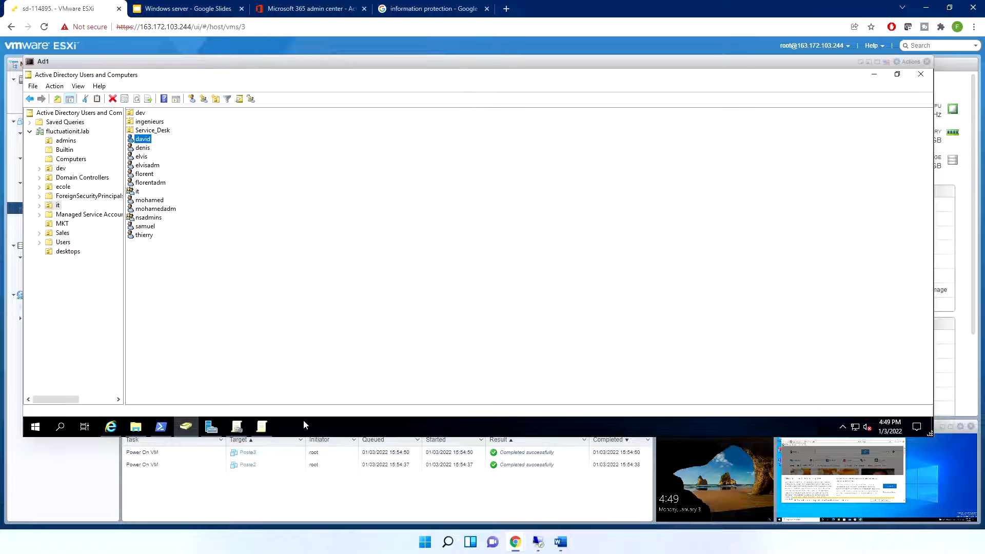
Return to the Default Domain Policy editor and review the Audit Policy and User Rights Assignment settings under Local Policies
left_click(268, 428)
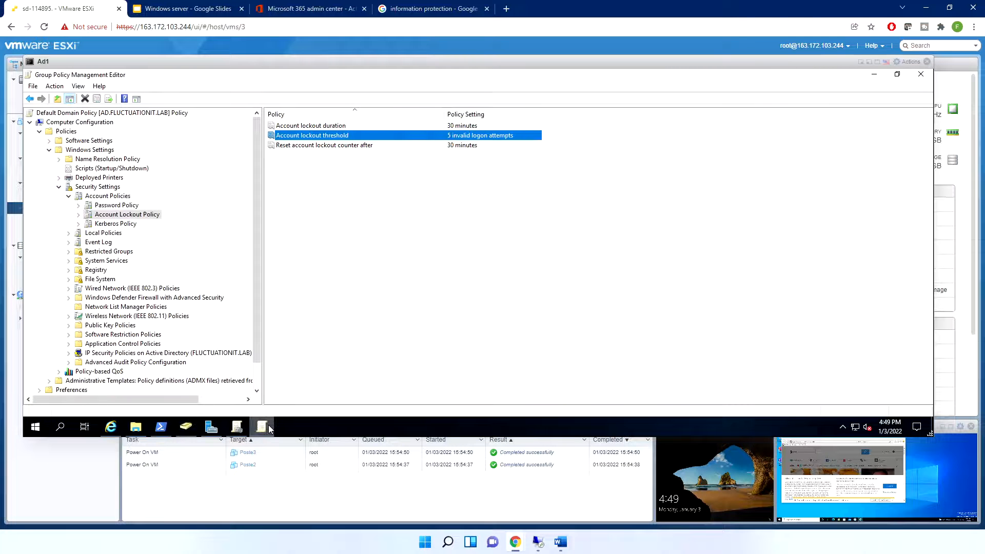
double_click(103, 233)
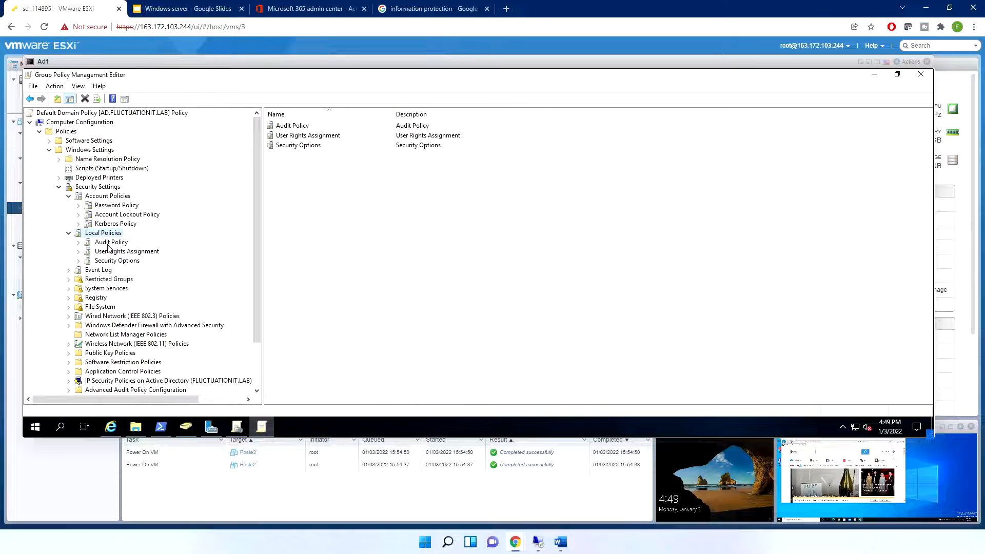
left_click(109, 243)
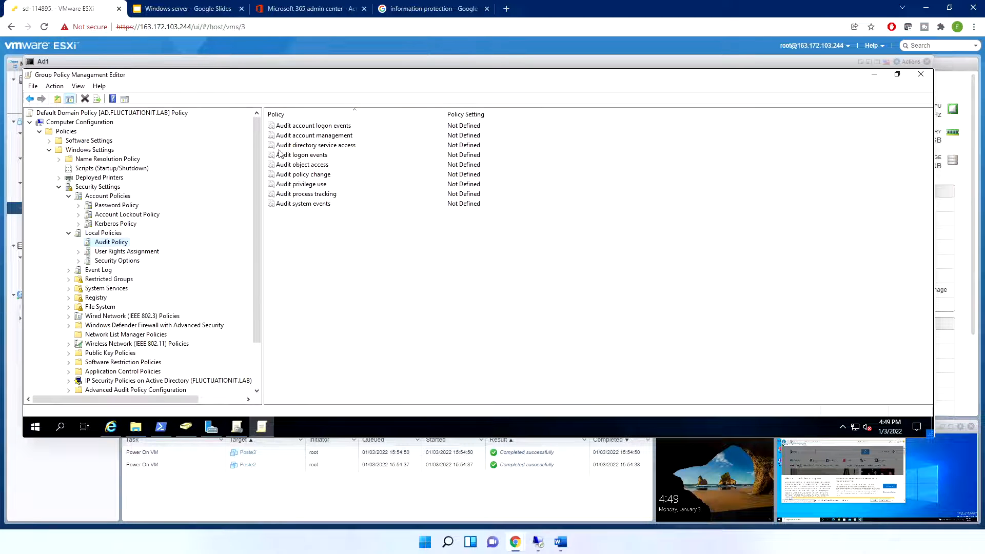
left_click(111, 252)
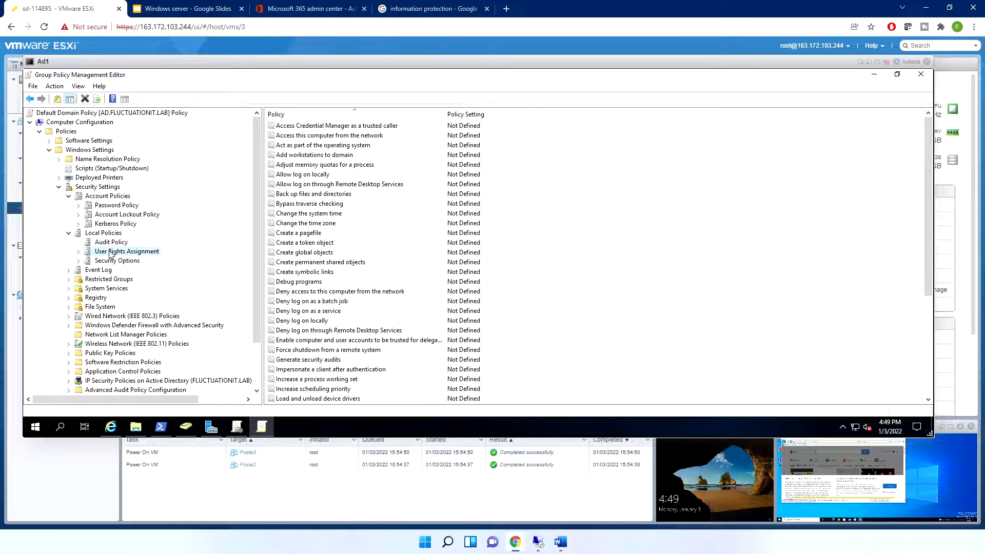
left_click(331, 215)
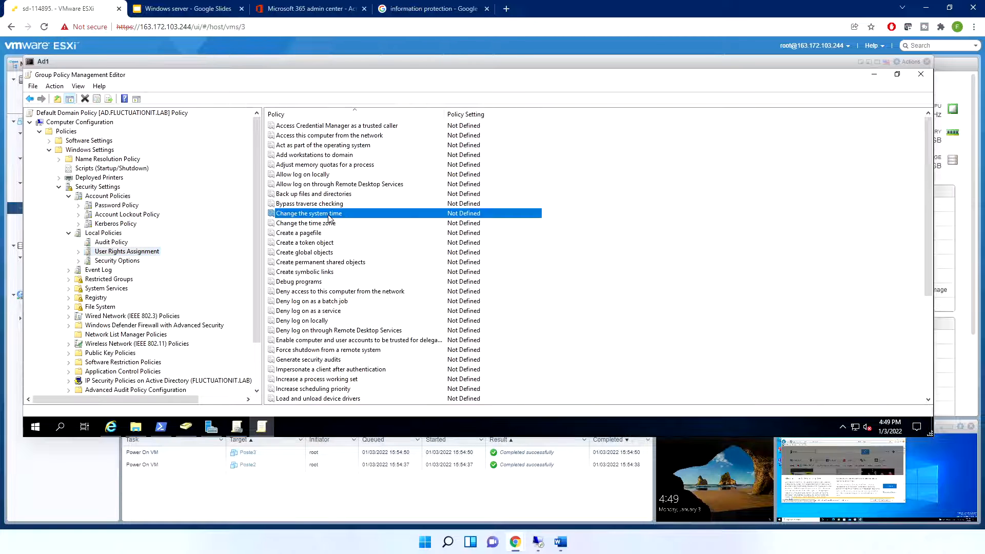
left_click(327, 225)
left_click(334, 282)
Review the Security Options policies, including network security and system cryptography, and the Event Log and Restricted Groups nodes
left_click(123, 262)
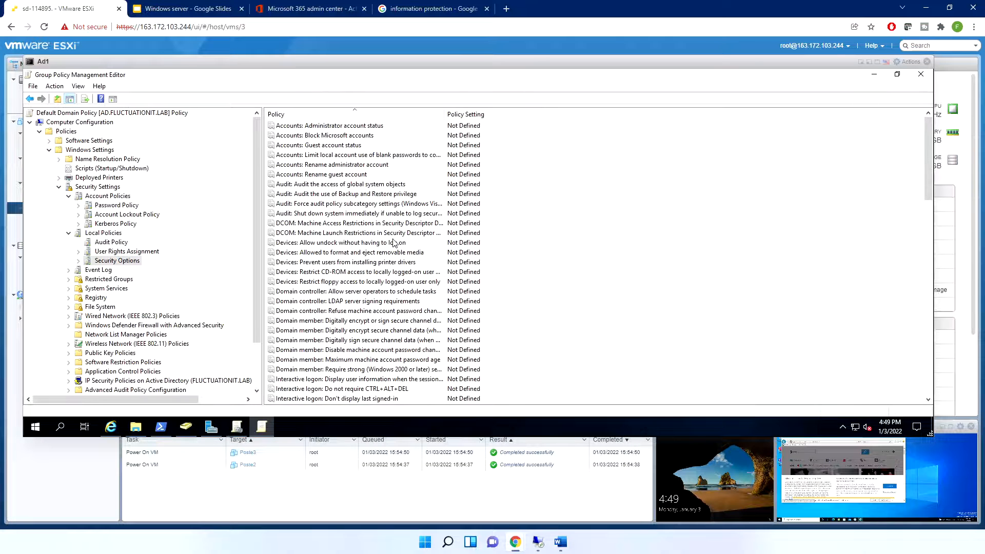
scroll(394, 244, "down", 20)
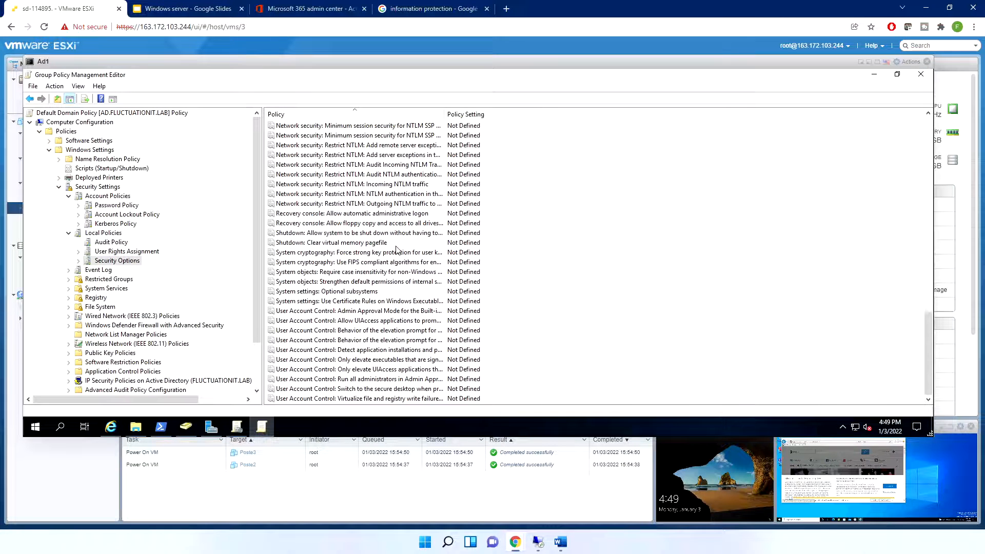
left_click(367, 251)
left_click(343, 174)
left_click(106, 270)
left_click(93, 280)
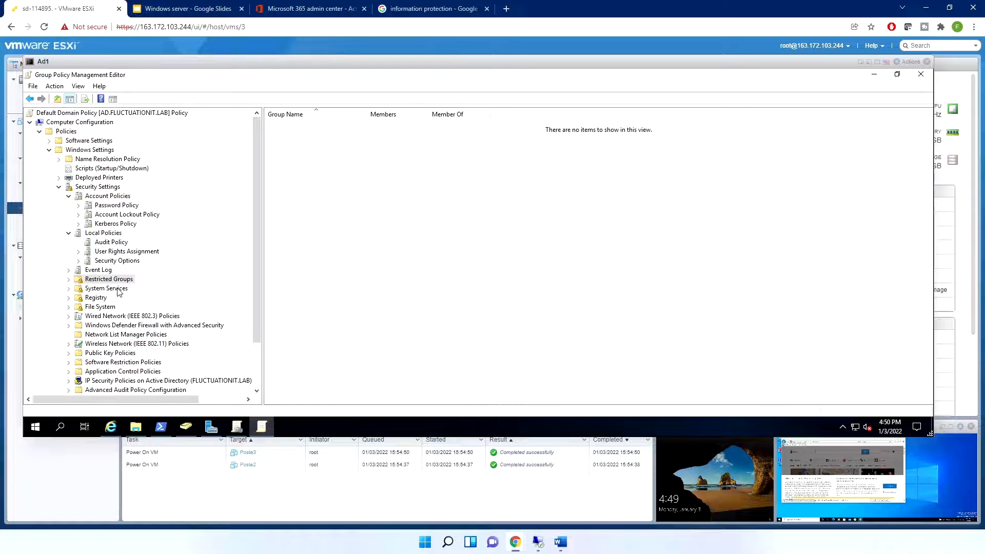
Define the Offline Files policy under System Services with the startup mode Automatic
left_click(118, 289)
left_click(314, 194)
scroll(323, 241, "down", 20)
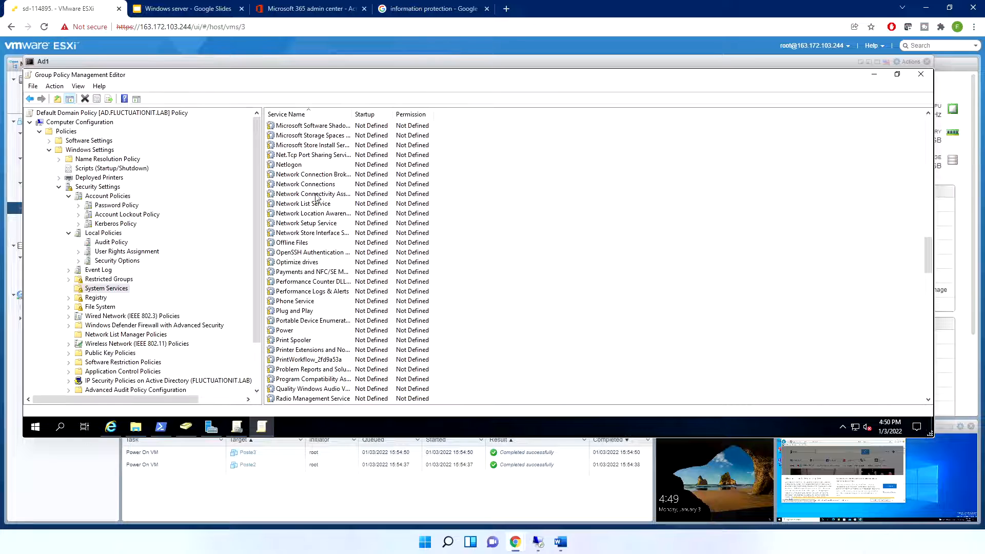
double_click(297, 245)
left_click(409, 181)
left_click(409, 181)
left_click(415, 182)
left_click(412, 204)
left_click(469, 296)
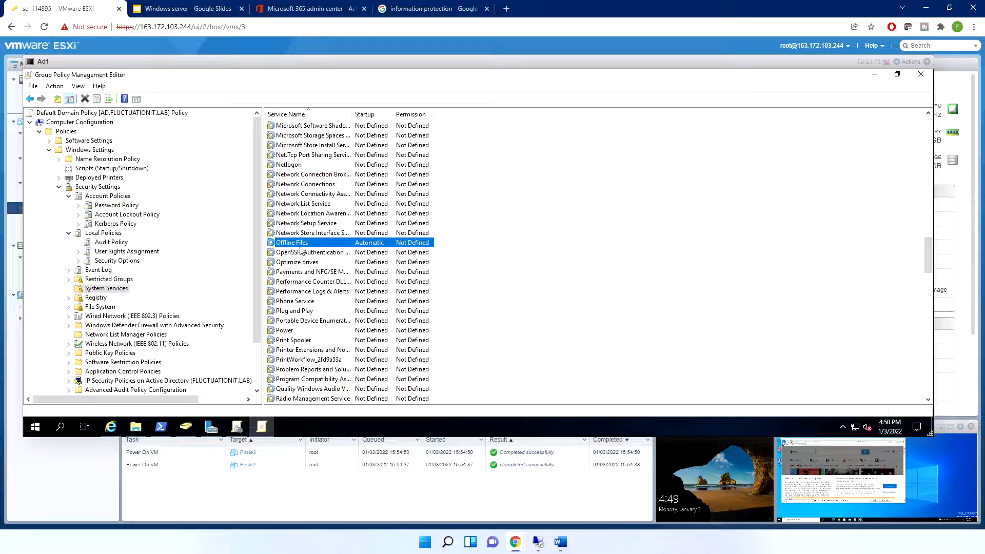
Look at the key selection for adding a key to the Registry policy, then cancel without adding one
left_click(96, 298)
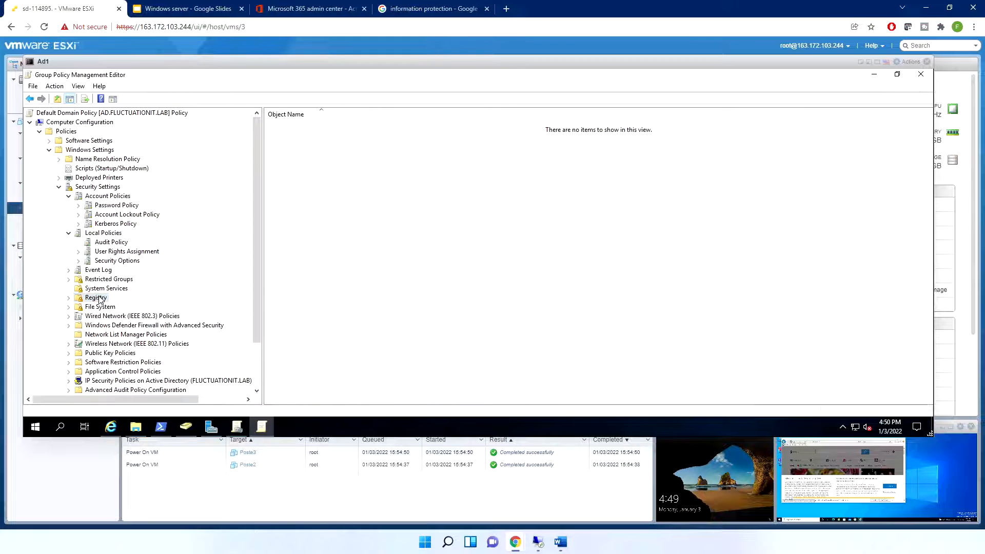
right_click(93, 299)
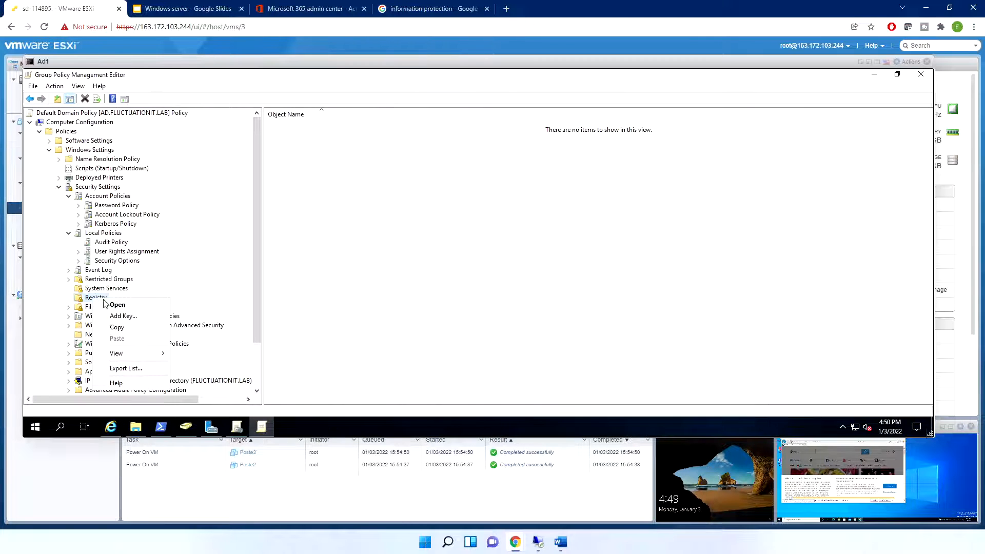
left_click(128, 314)
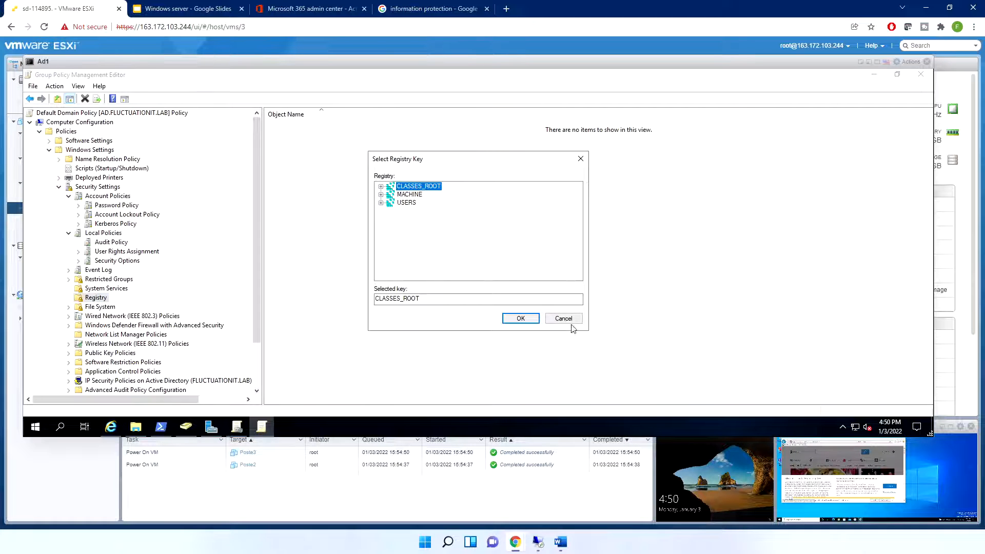
left_click(566, 319)
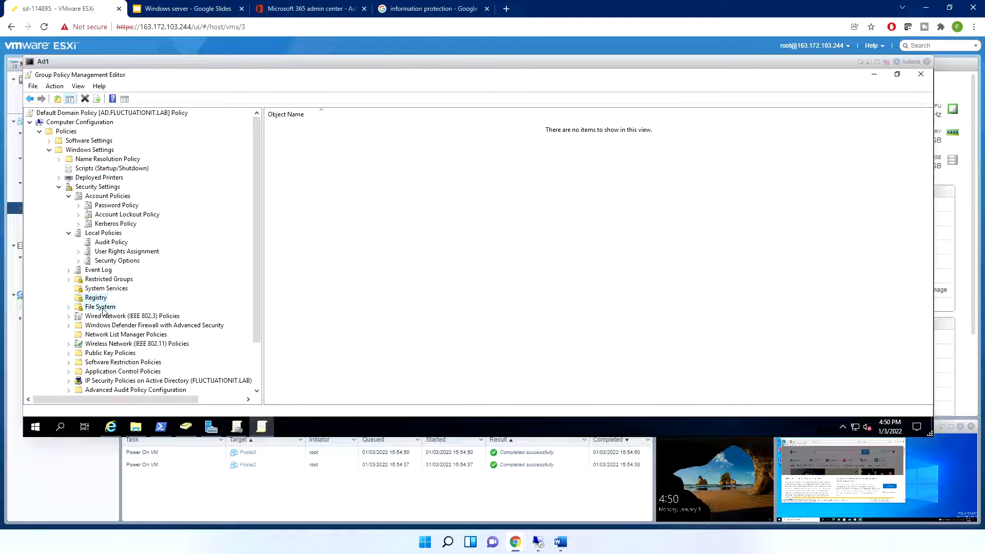
Examine the File System and Windows Defender Firewall with Advanced Security nodes, then close the Default Domain Policy editor
double_click(102, 308)
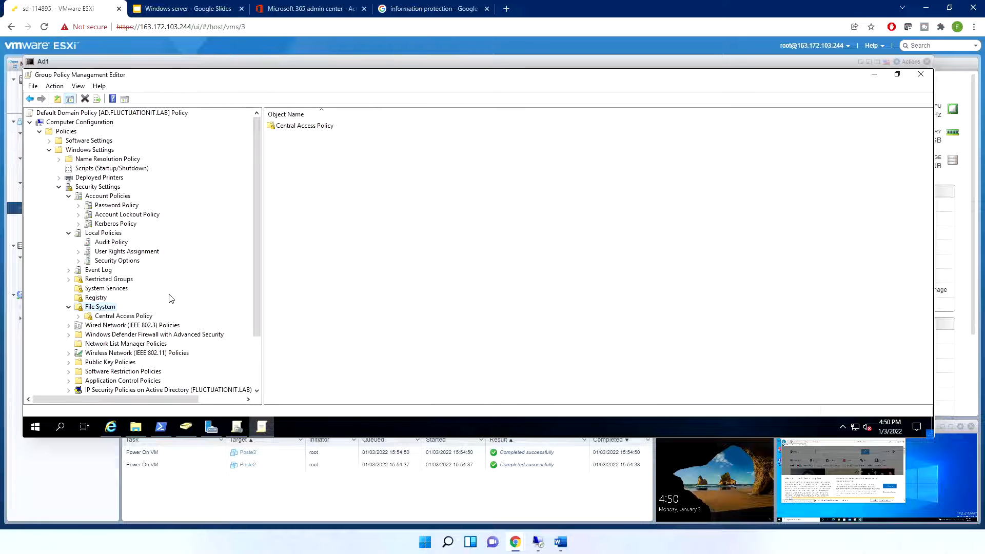
left_click(111, 335)
scroll(128, 339, "down", 3)
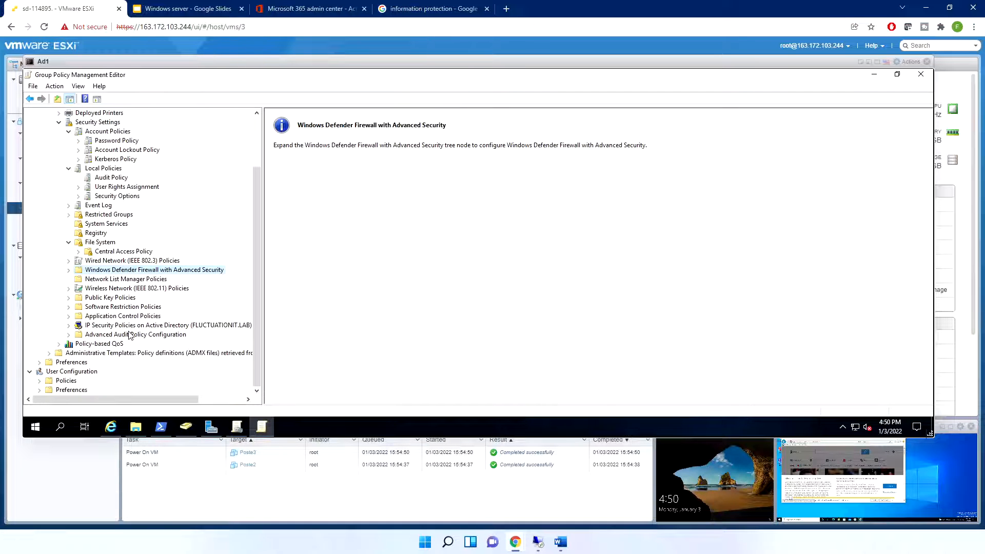
scroll(130, 336, "up", 3)
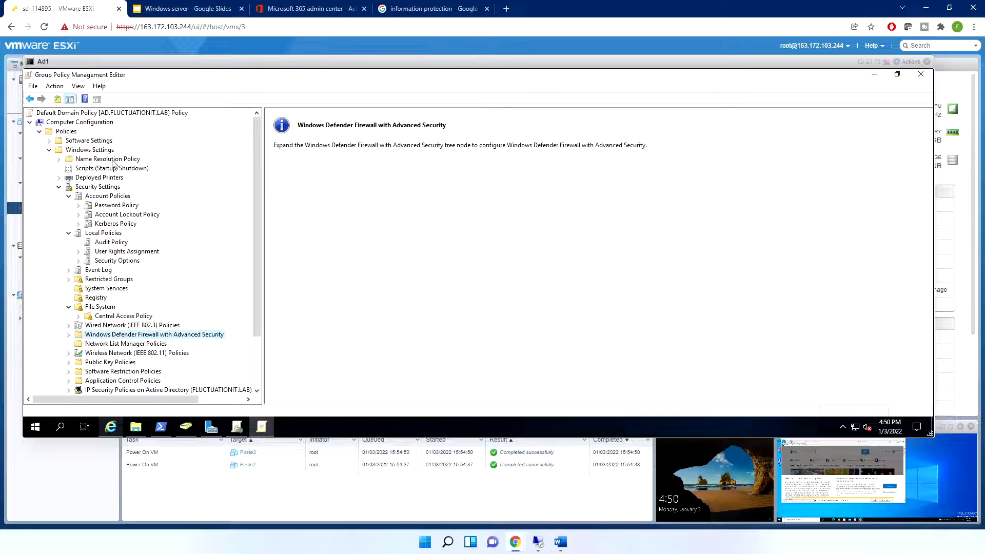
left_click(920, 75)
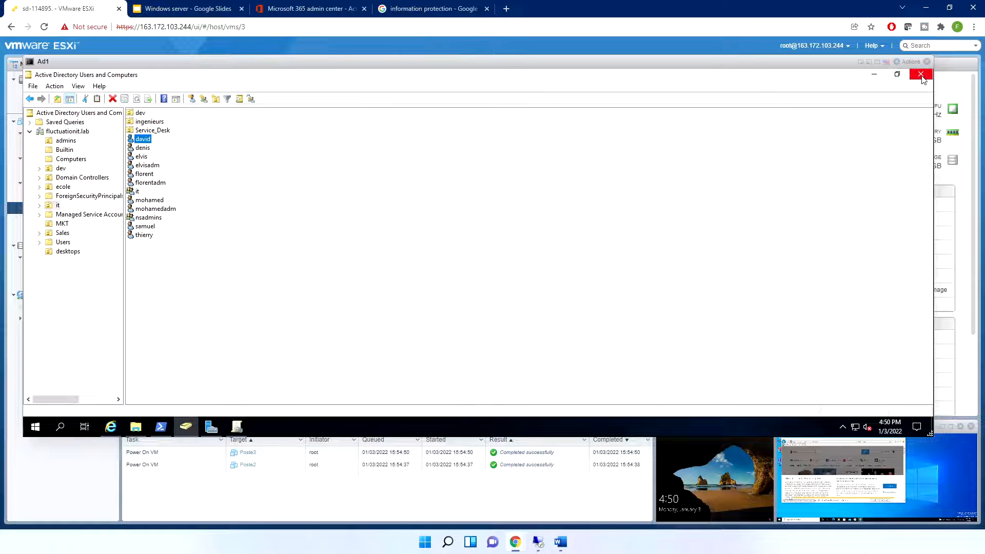
Look at the Domain Controllers organizational unit in Active Directory Users and Computers, then return to Group Policy Management
left_click(80, 178)
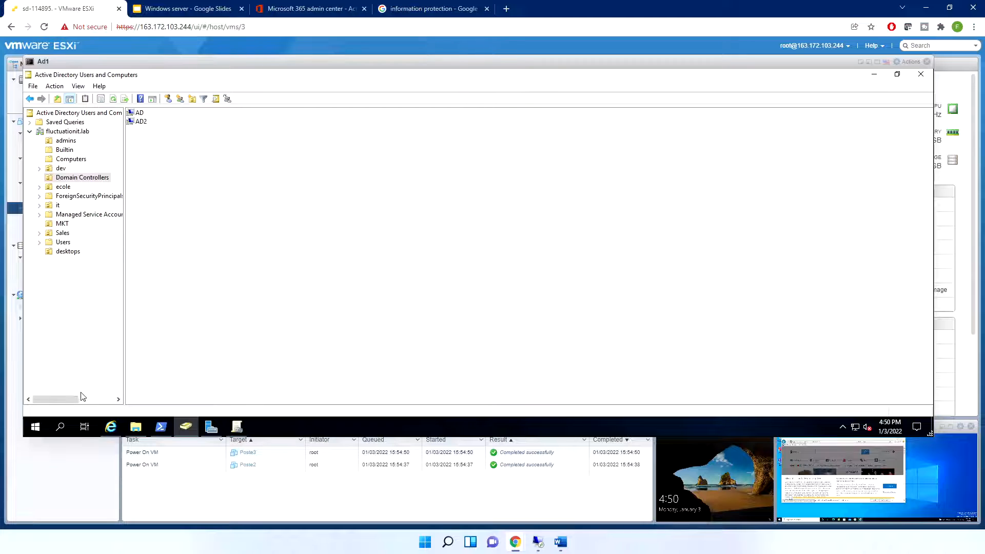
left_click(44, 430)
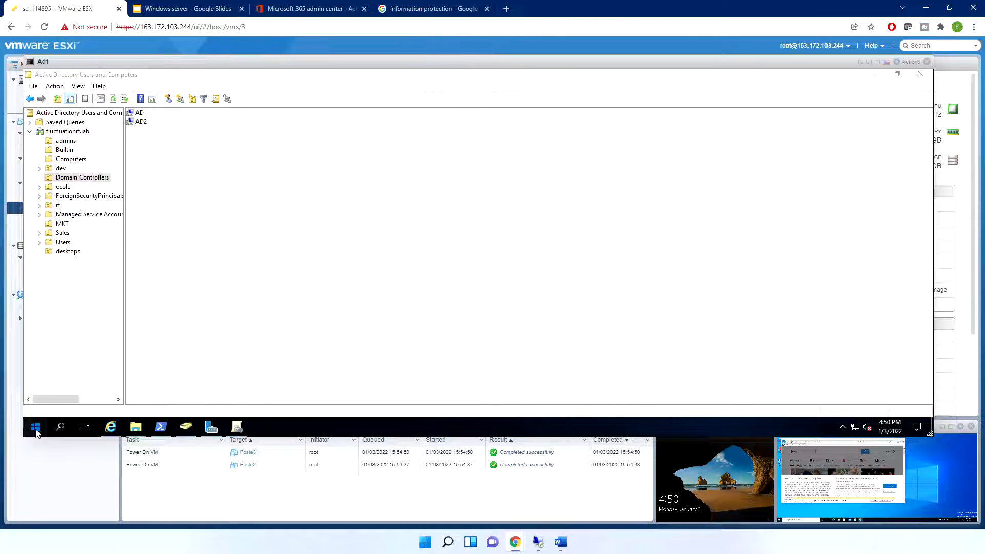
left_click(210, 269)
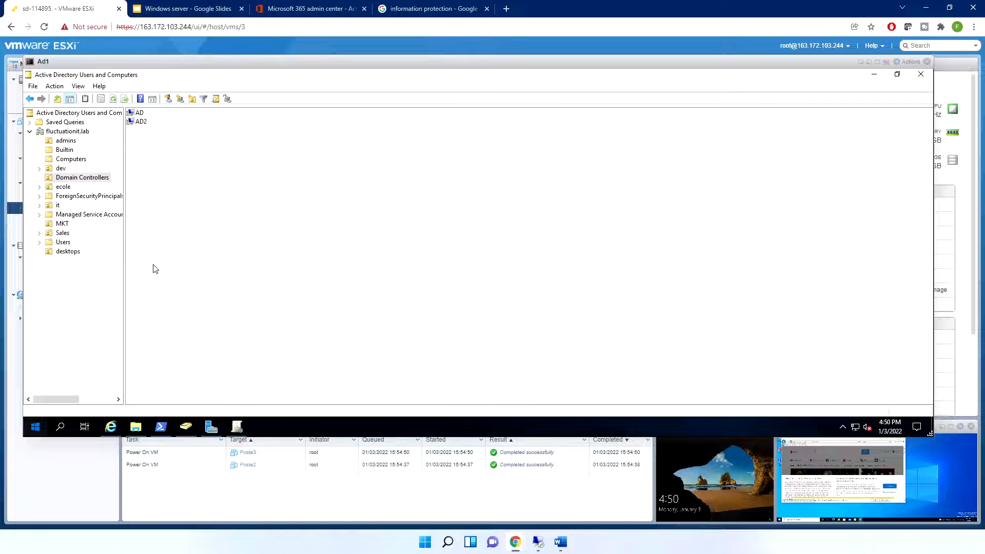
left_click(35, 428)
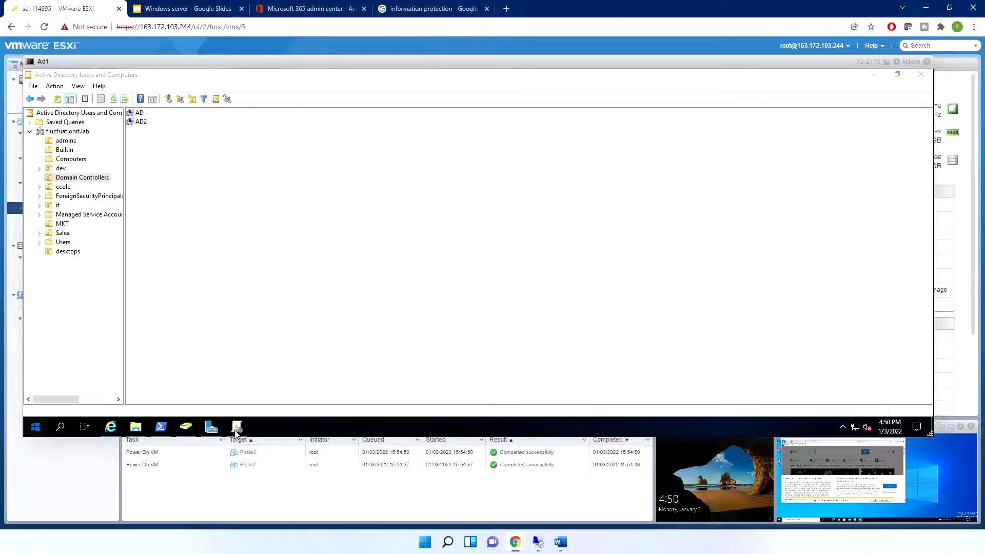
left_click(223, 302)
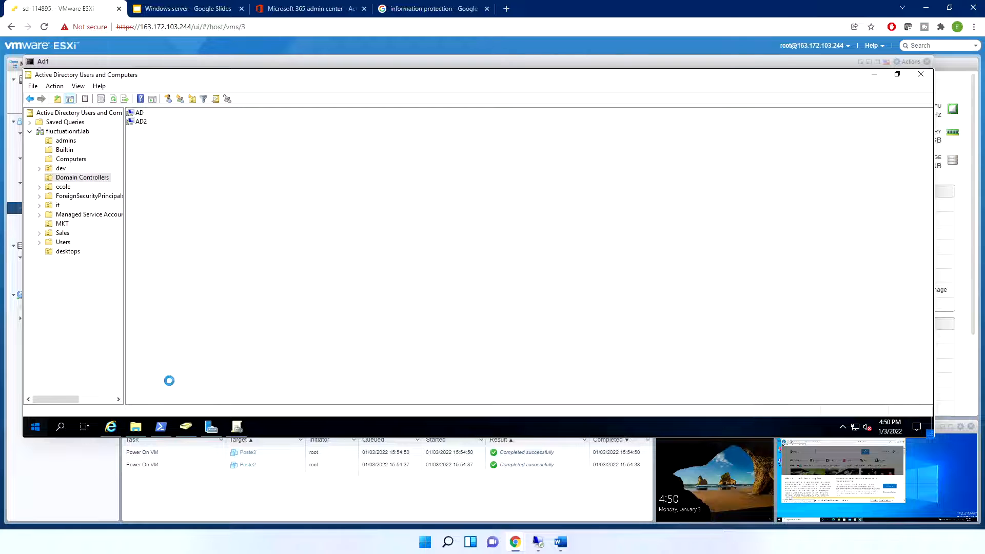
left_click(35, 428)
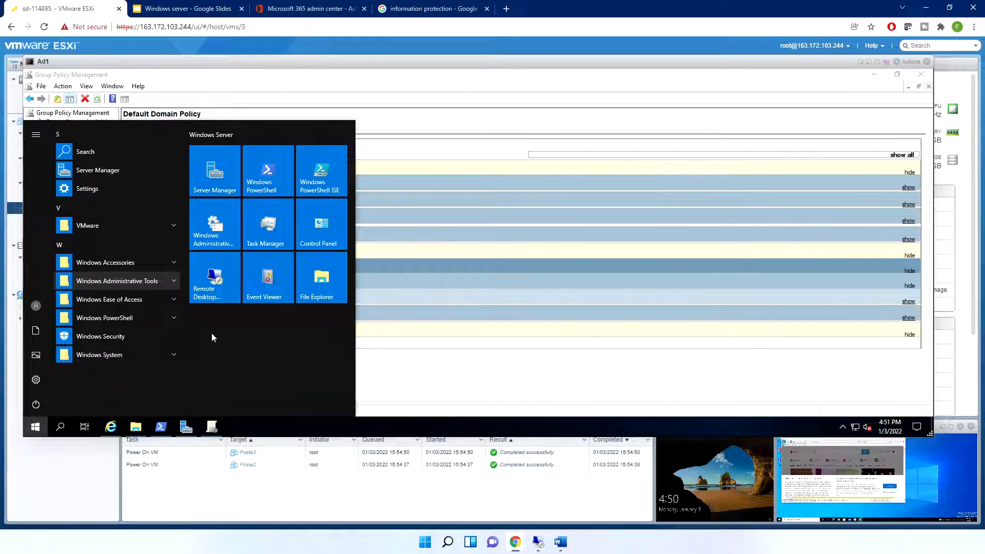
left_click(37, 429)
left_click(38, 429)
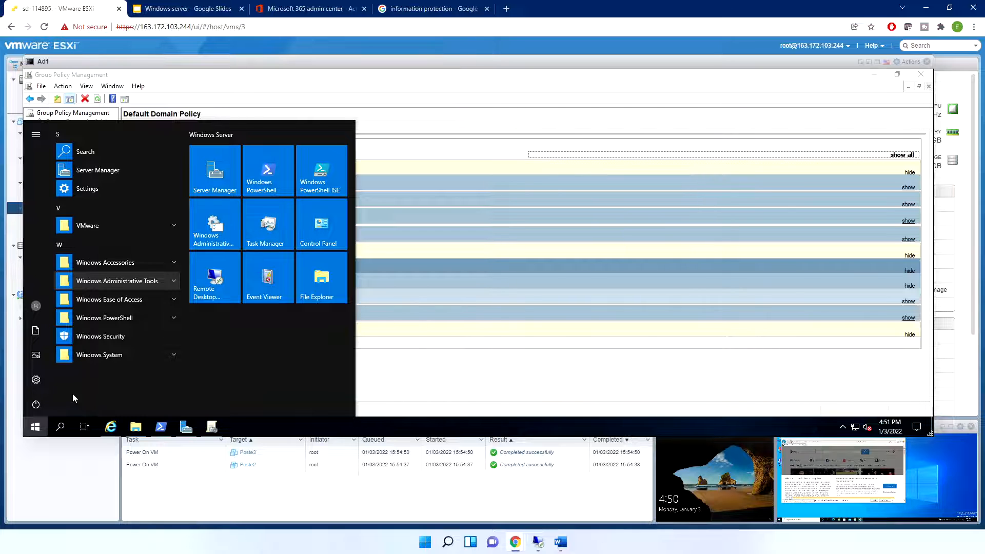
left_click(478, 345)
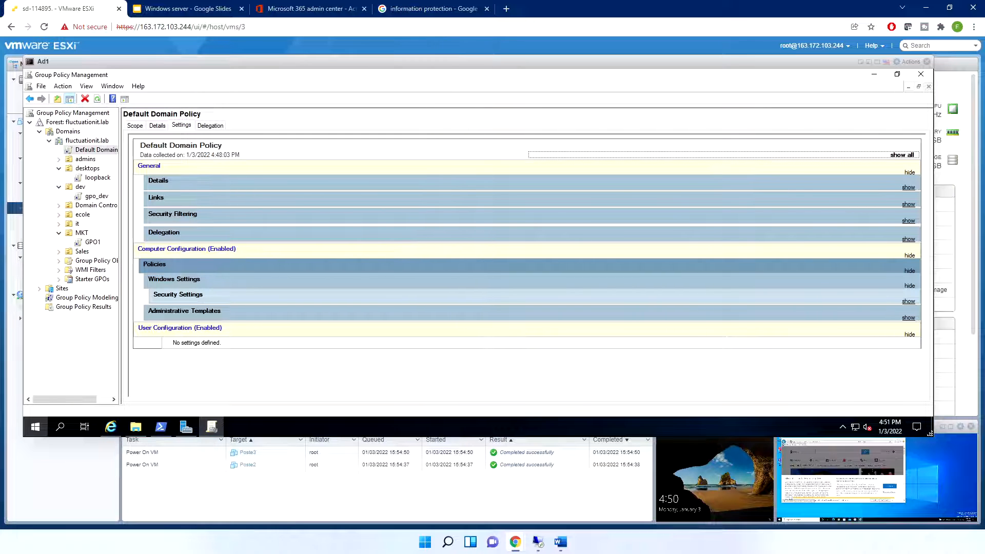
Compare the settings reports of the Default Domain Policy, loopback and GPO1
left_click_drag(725, 332, 821, 390)
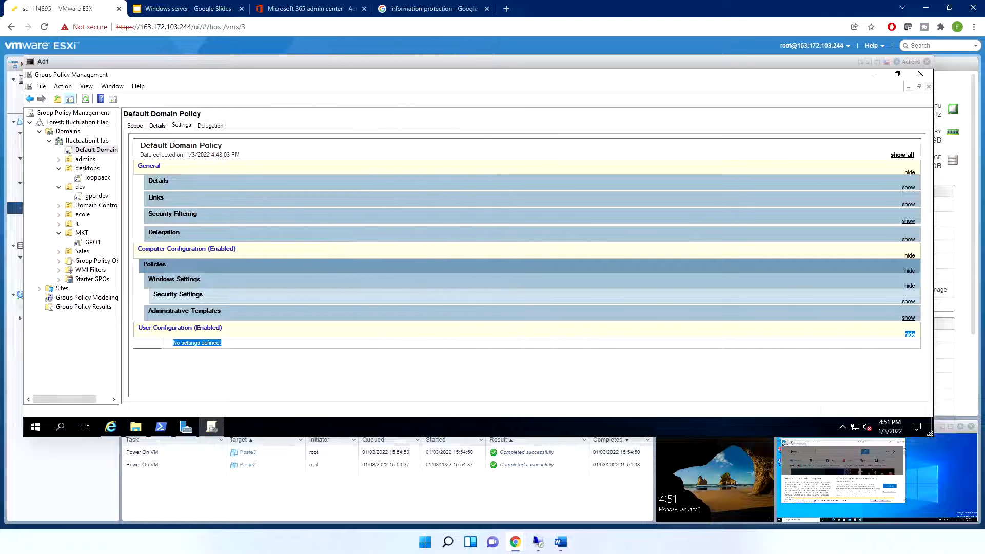
left_click(94, 178)
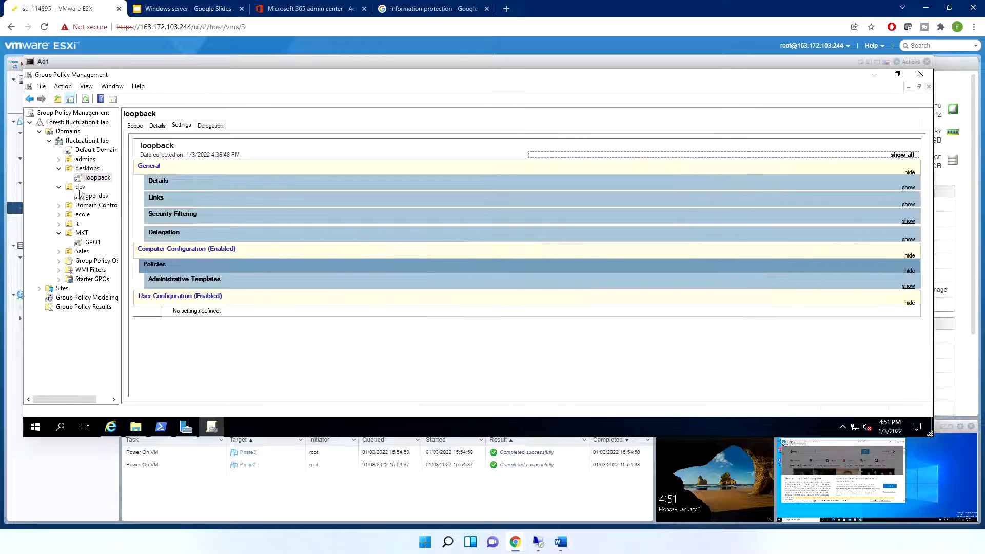
left_click(92, 243)
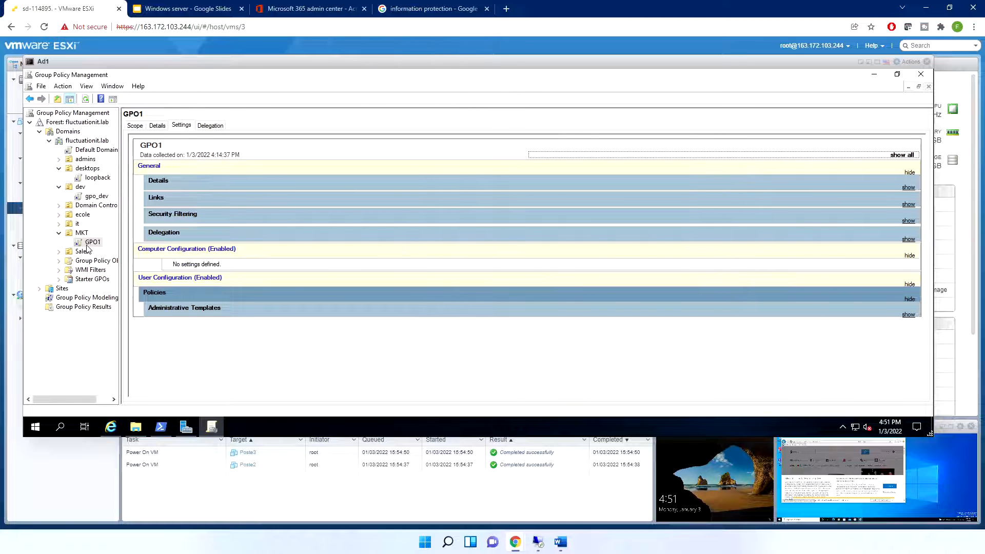
Create a GPO named GPO2 with no source starter GPO and link it to the fluctuationit.lab domain
left_click(82, 141)
right_click(84, 142)
left_click(108, 146)
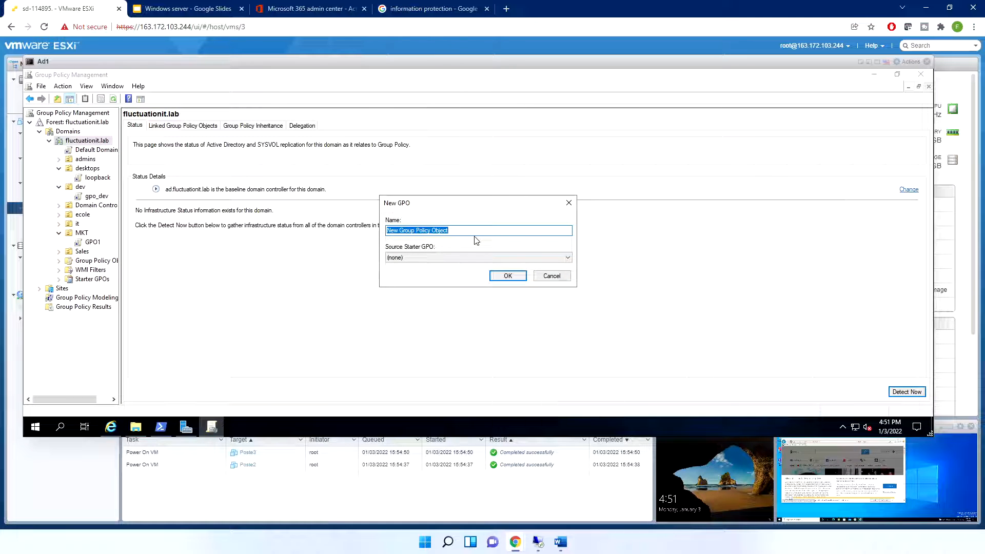
type("GPO2")
key("Return")
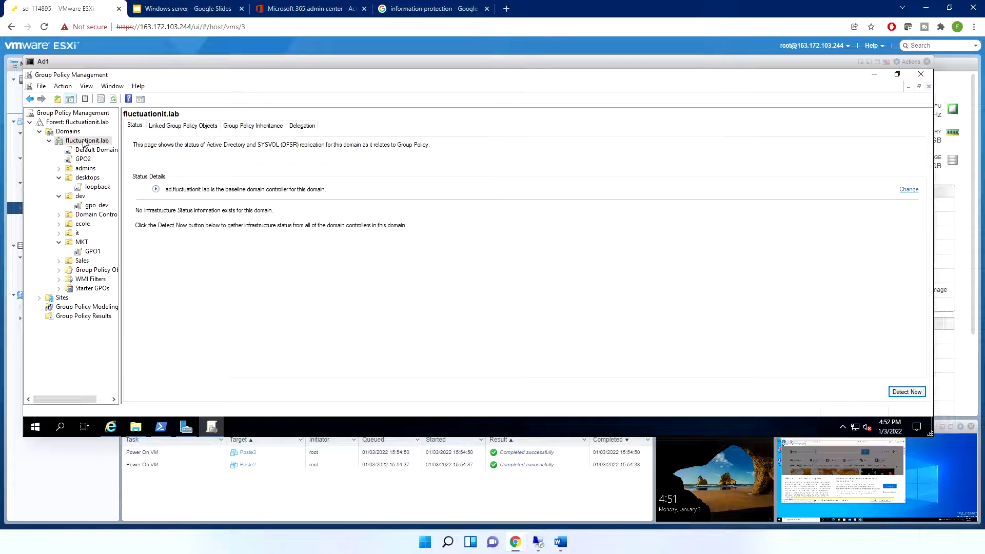
Examine the Group Policy inheritance of the MKT organizational unit, comparing the precedence of GPO1, Default Domain Policy and GPO2
left_click(86, 243)
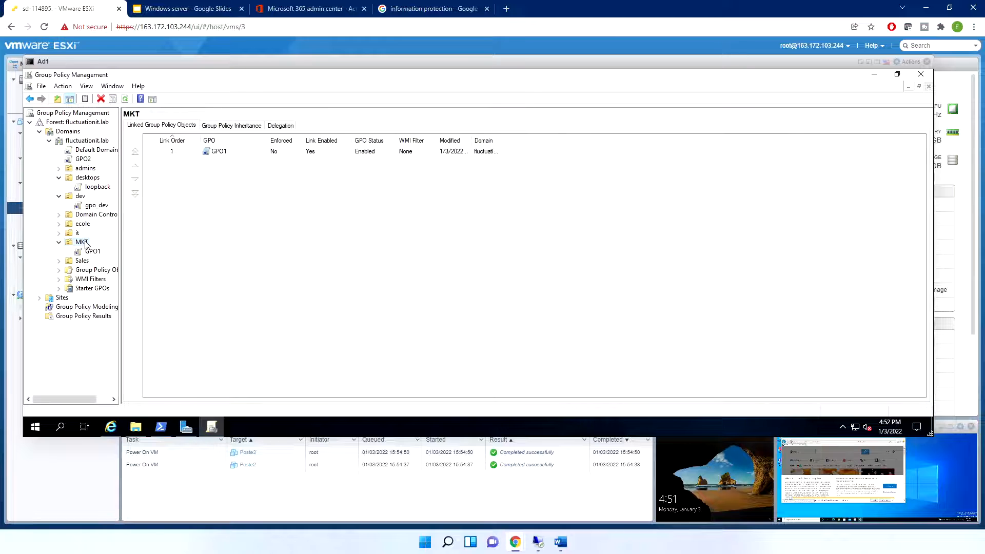
left_click(238, 126)
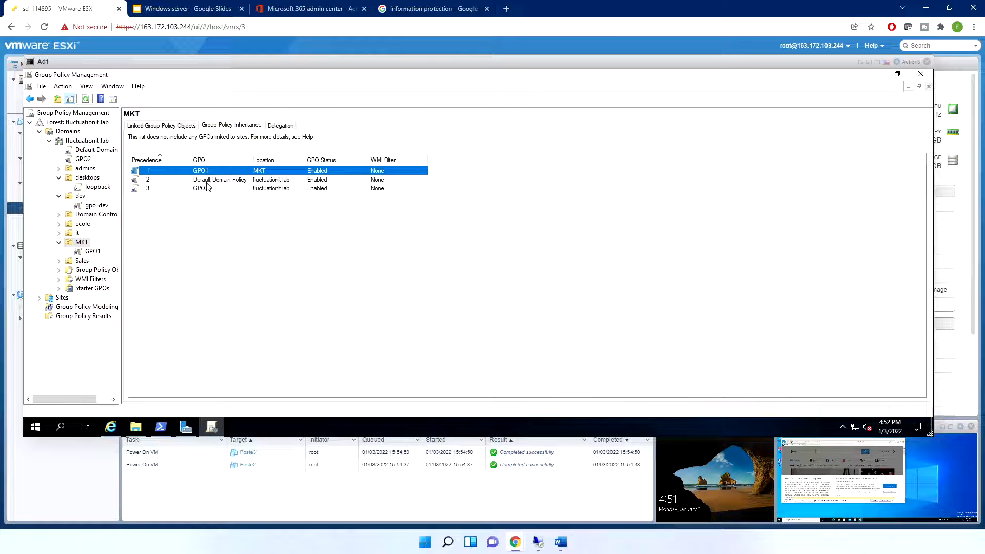
left_click(223, 180)
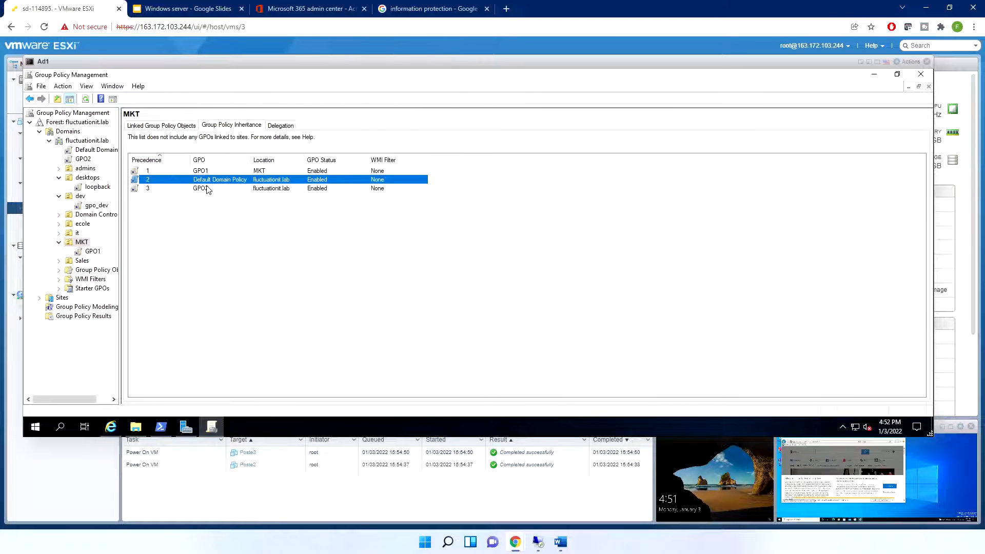
left_click(207, 189)
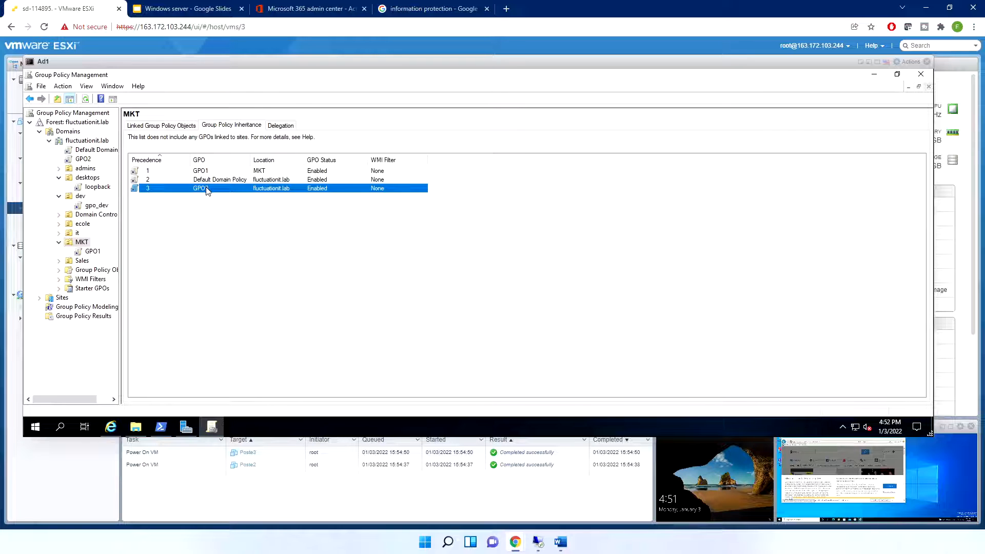
left_click(208, 172)
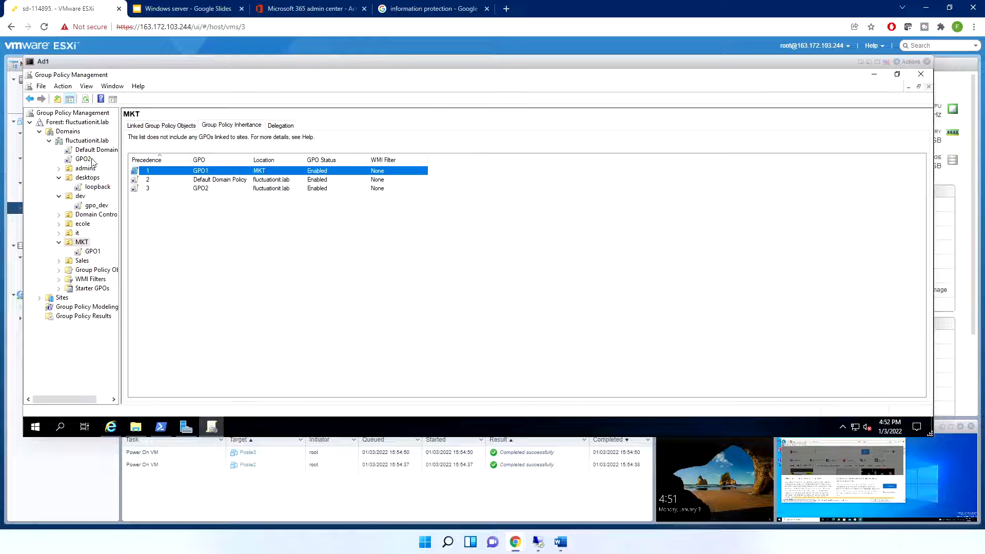
left_click(235, 190)
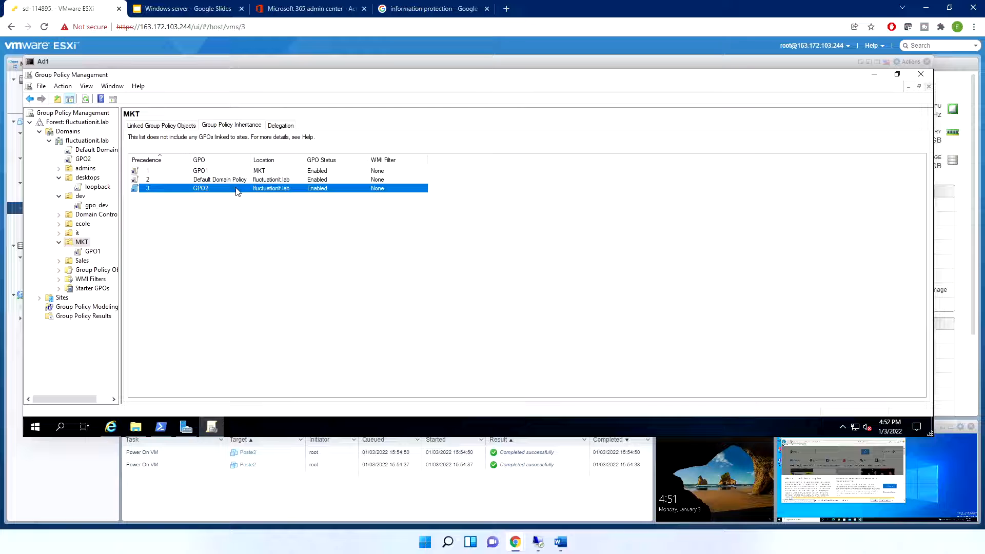
left_click(162, 180)
left_click(221, 189)
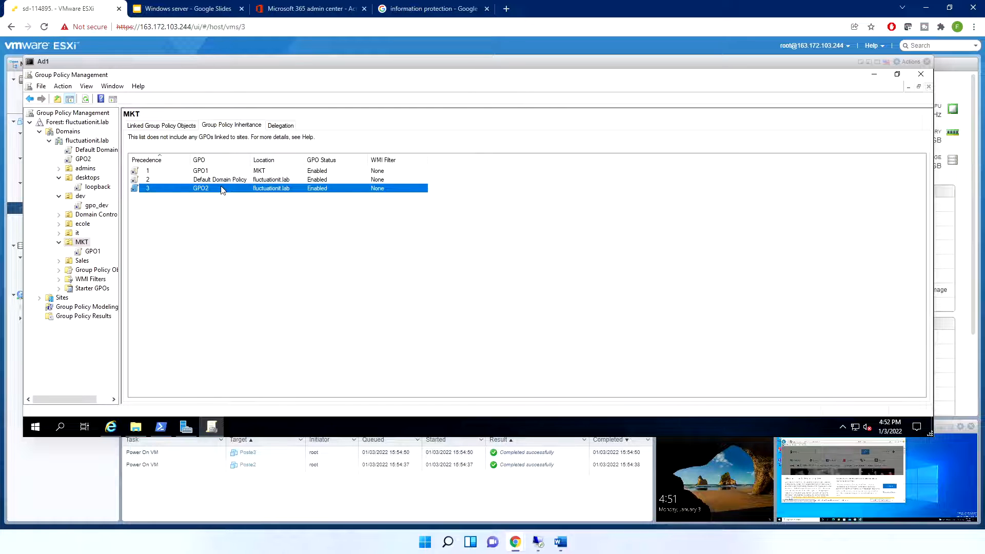
left_click(211, 183)
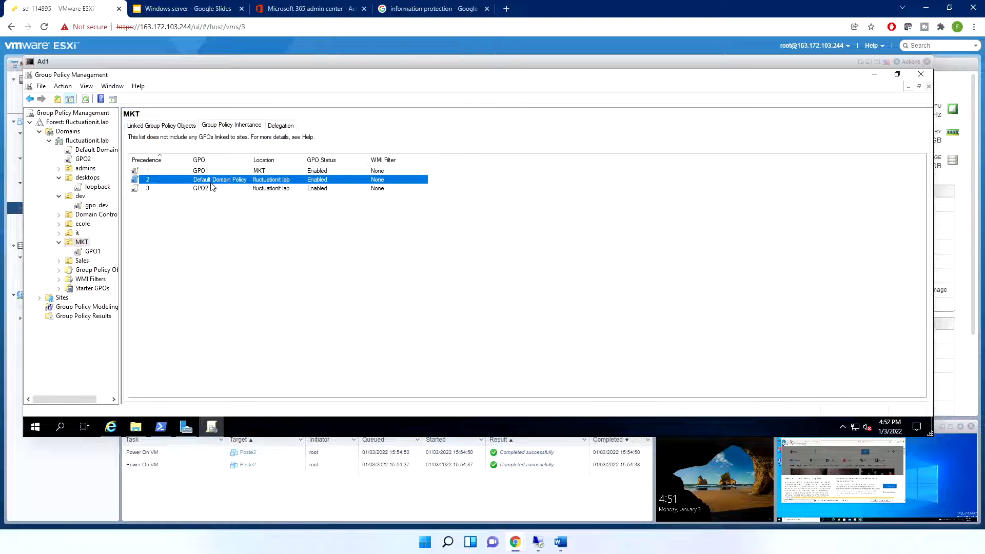
Review the GPOs linked directly to the MKT organizational unit and the settings report of GPO1
left_click(179, 126)
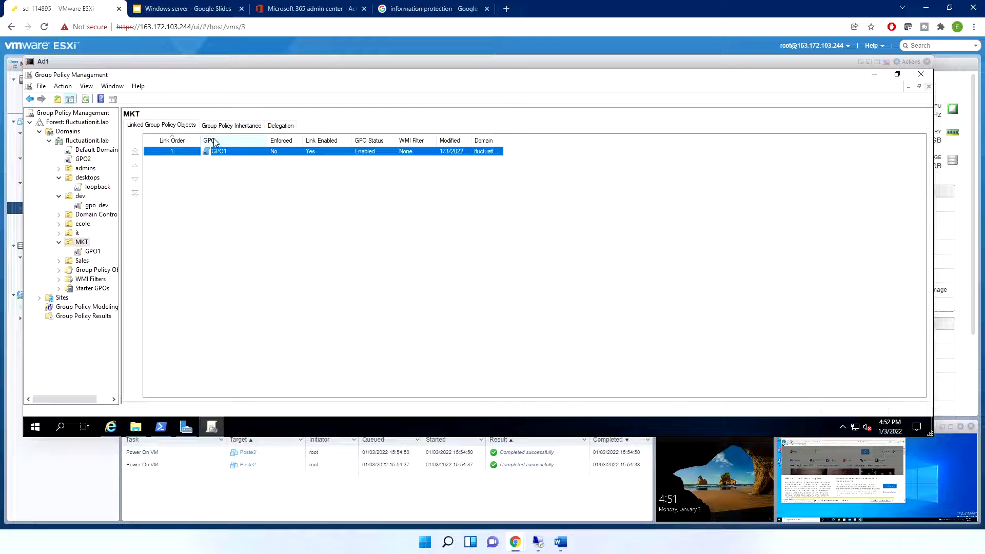
left_click(89, 251)
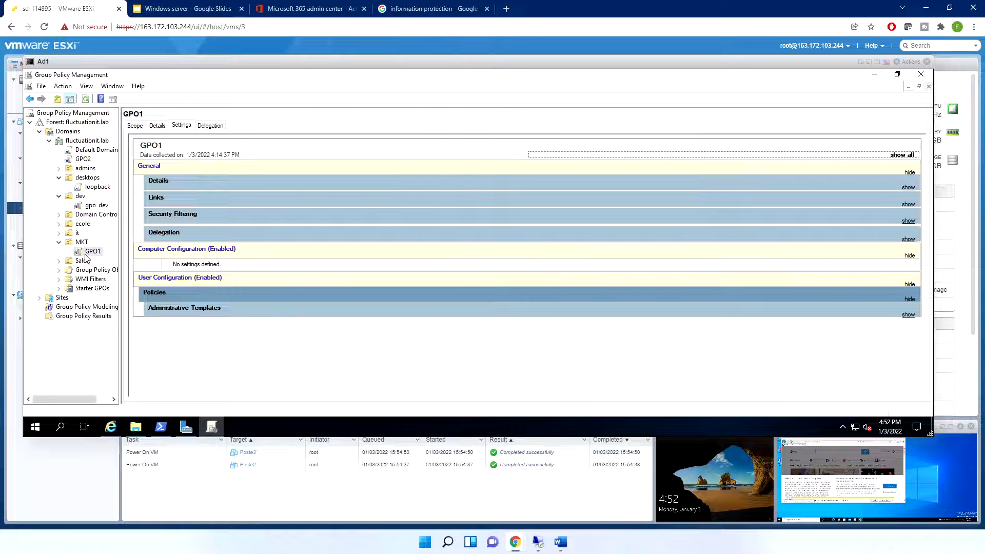
left_click(81, 242)
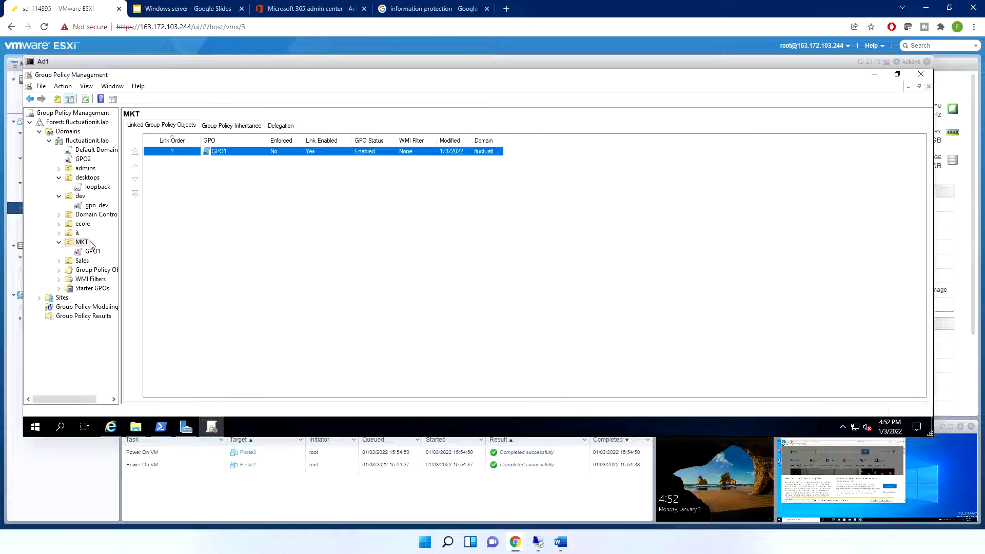
left_click(91, 252)
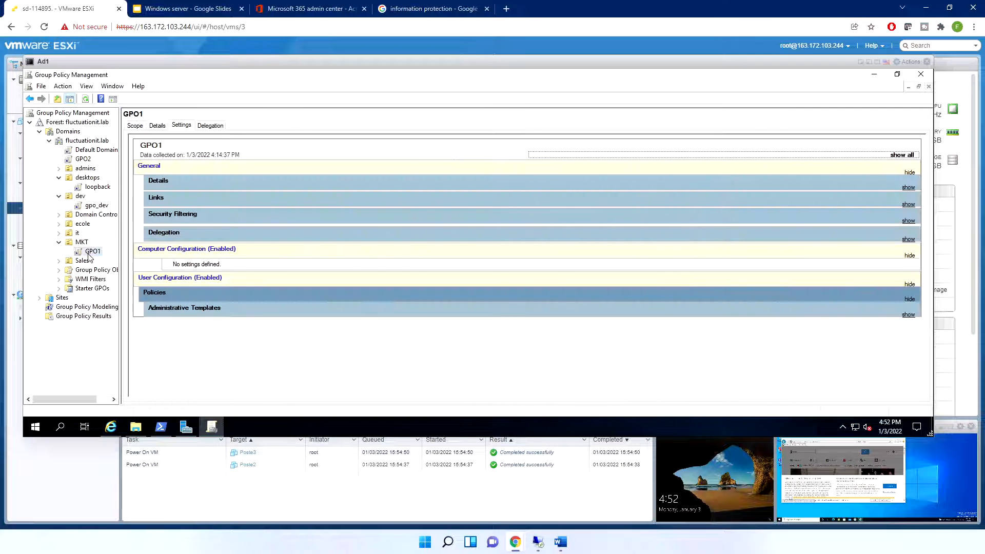
Block inheritance on the MKT organizational unit and check its Group Policy inheritance list
left_click(82, 242)
right_click(81, 243)
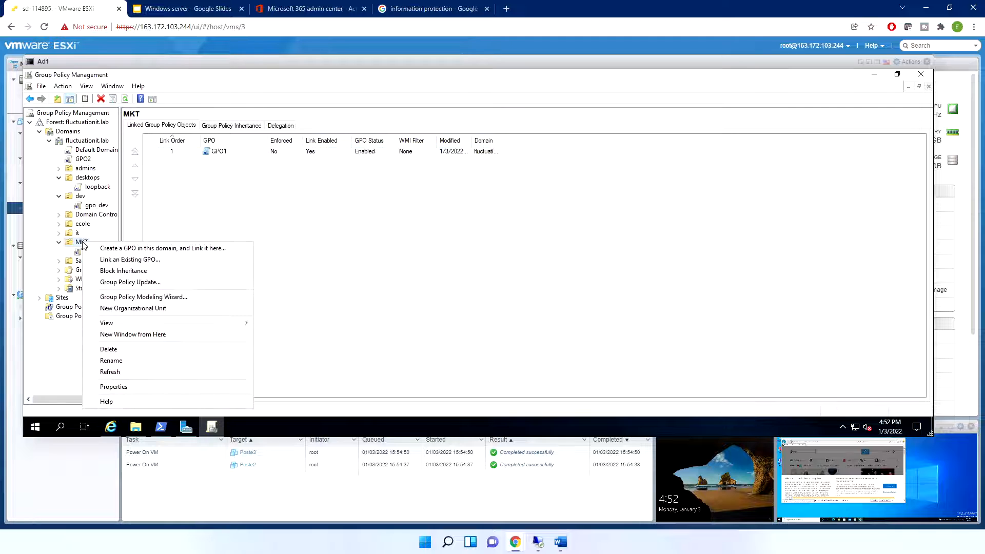
left_click(111, 270)
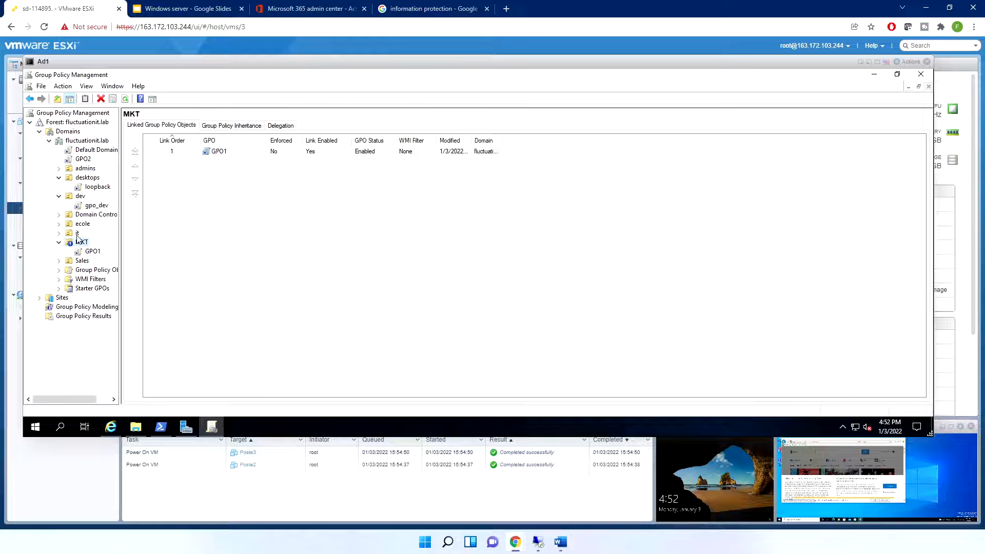
left_click(231, 126)
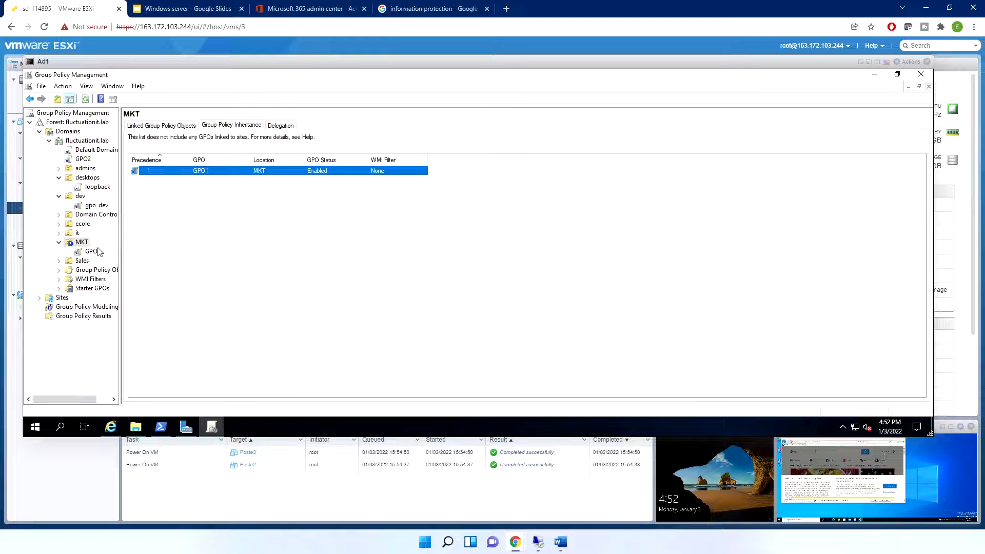
Remove the inheritance block from the MKT organizational unit, then block inheritance on it again
right_click(80, 247)
left_click(118, 271)
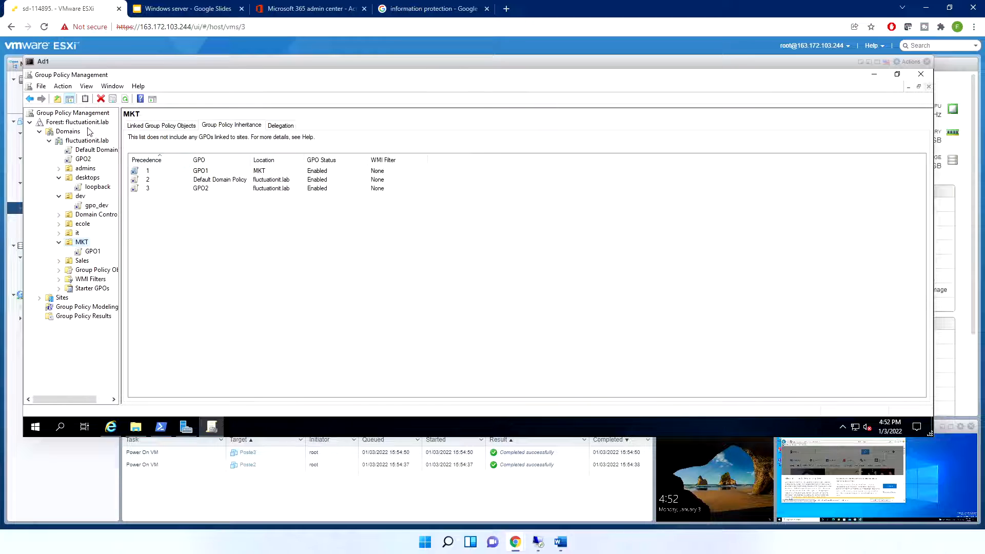
right_click(82, 243)
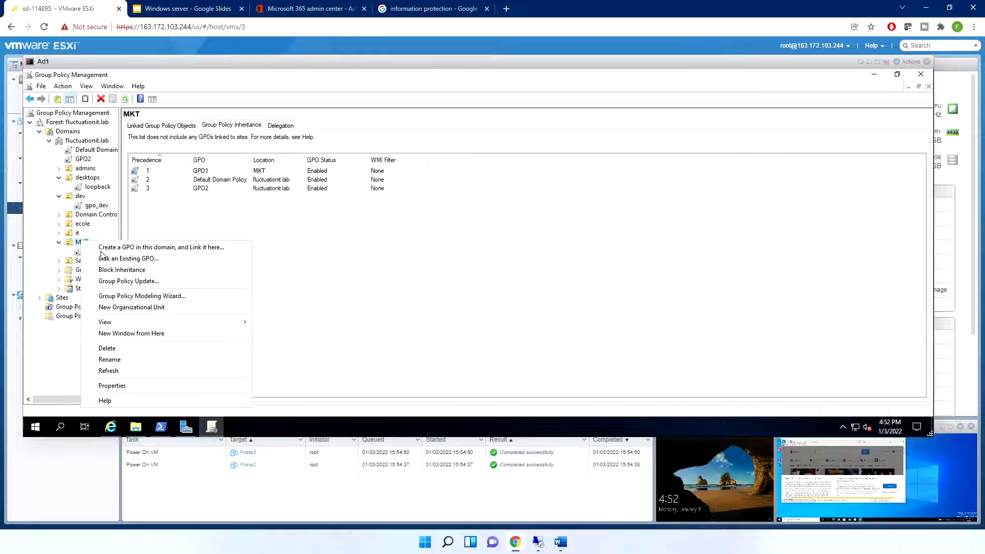
left_click(110, 258)
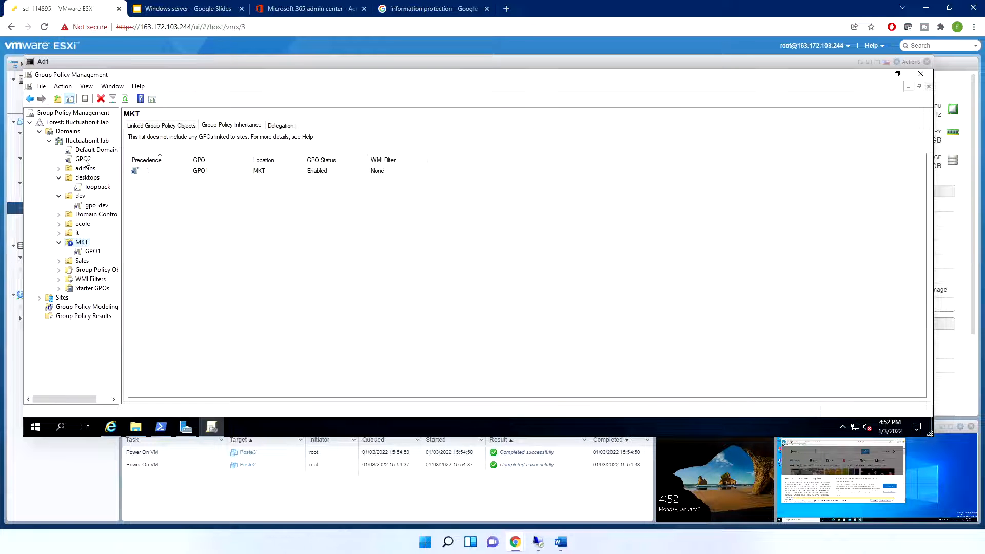
Enforce the GPO2 link at the fluctuationit.lab domain and check the Group Policy inheritance of the MKT organizational unit
right_click(84, 162)
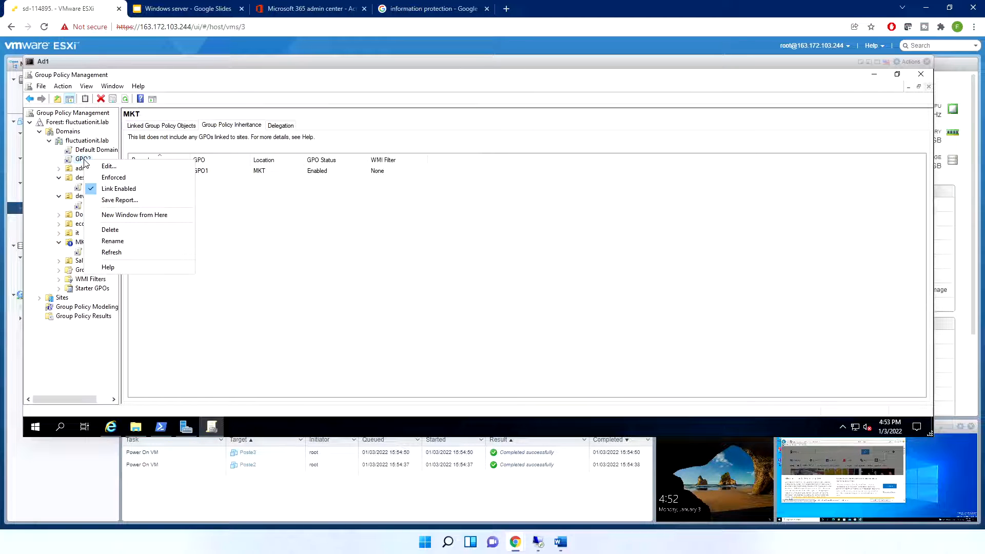
left_click(105, 179)
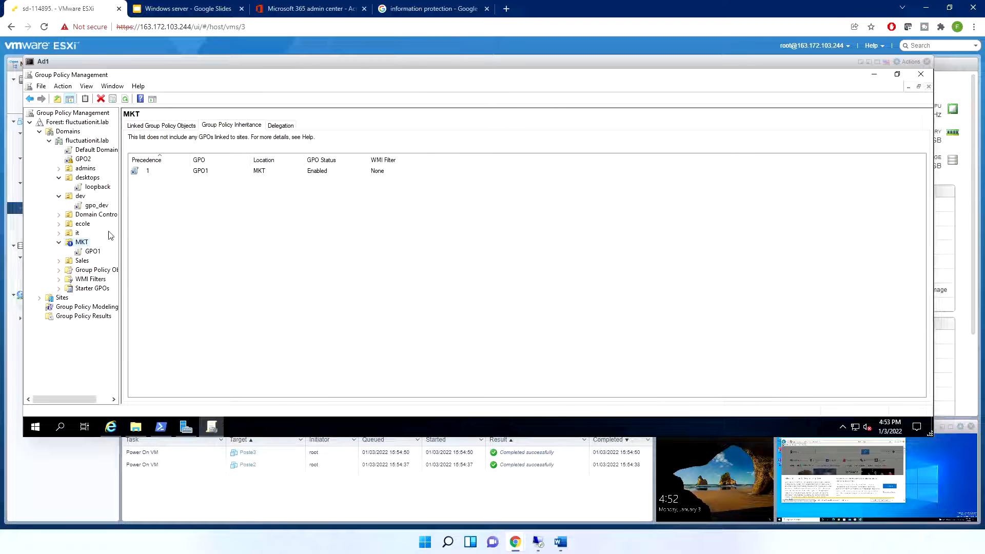
left_click(90, 252)
left_click(82, 242)
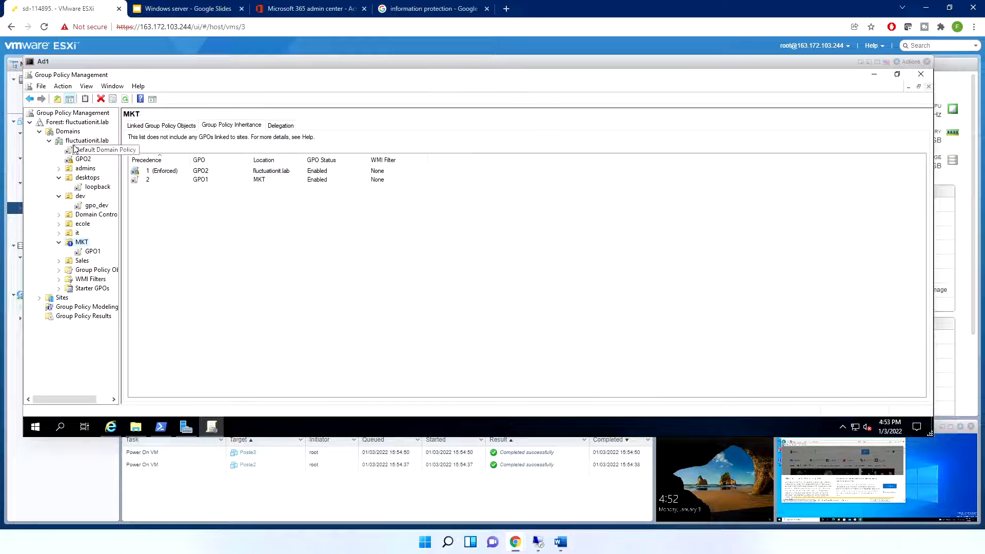
Remove the enforcement from the GPO2 link at the domain and check the MKT organizational unit's Group Policy inheritance
right_click(80, 161)
left_click(119, 177)
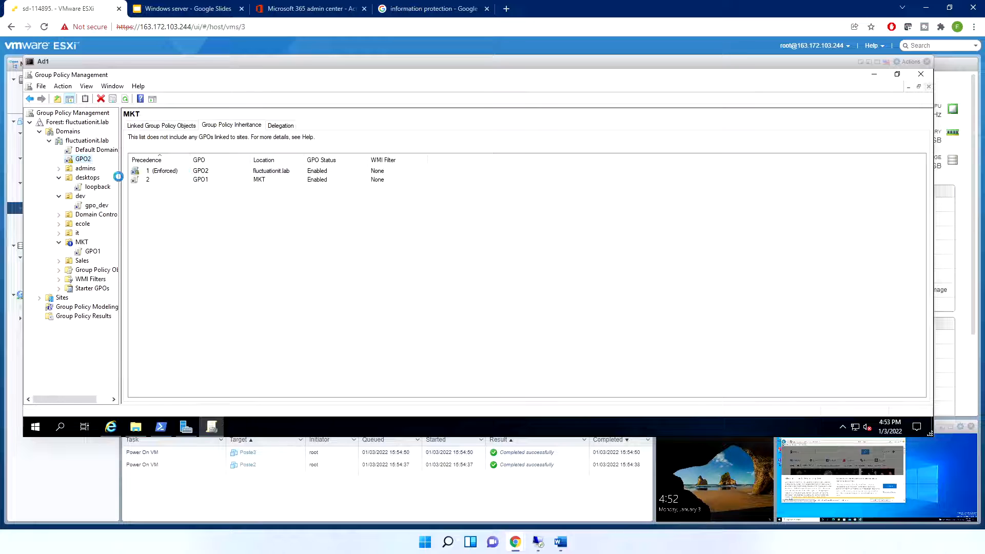
left_click(86, 252)
left_click(82, 242)
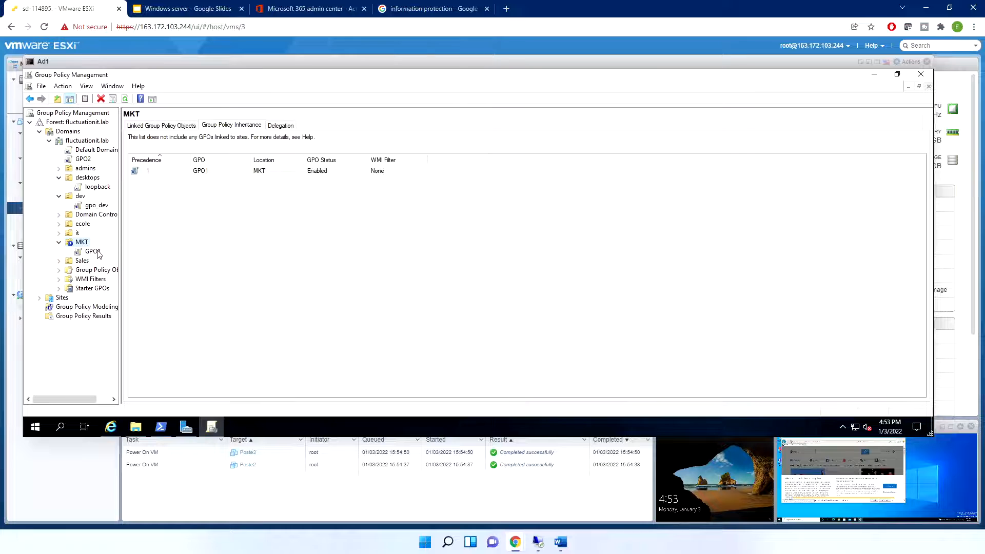
Open GPO1 for editing, expand Administrative Templates under the User Configuration policies, and maximize the editor
left_click(93, 251)
right_click(93, 251)
left_click(108, 259)
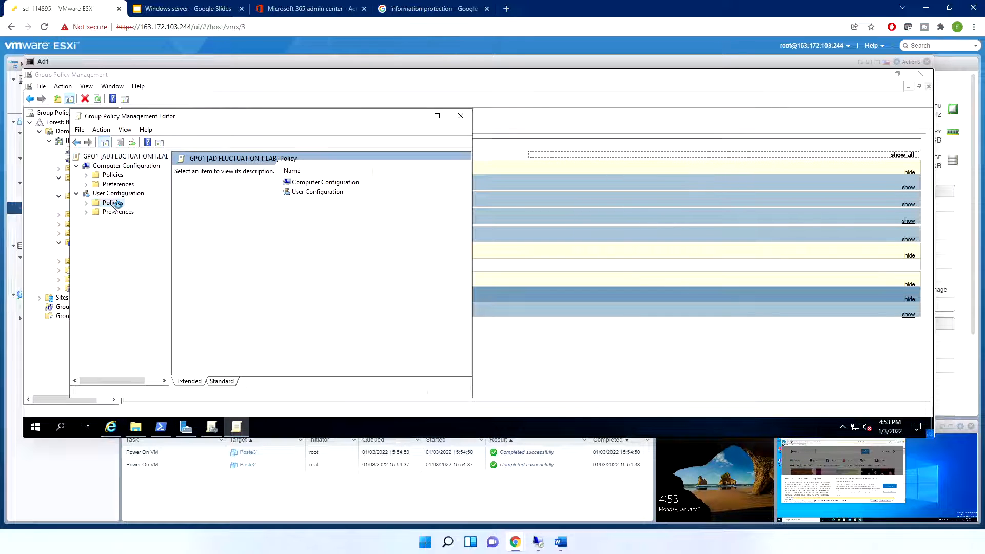
double_click(113, 204)
left_click(129, 234)
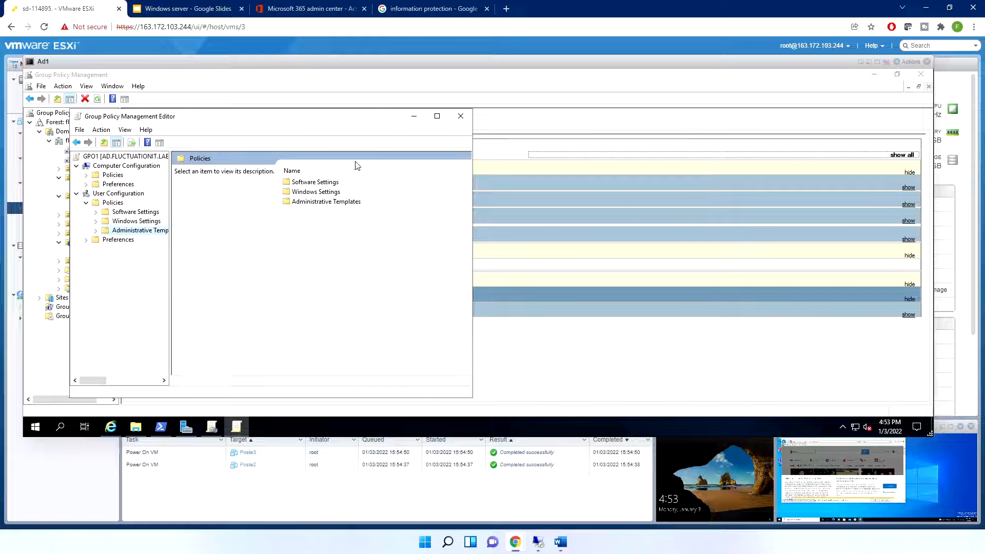
left_click(439, 116)
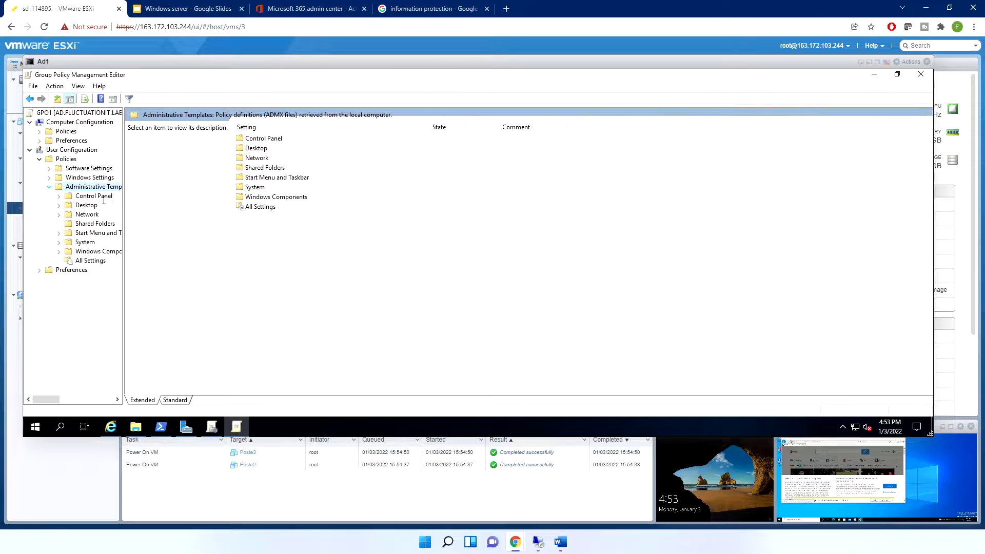
Look through the Control Panel, Desktop and Network policy settings under GPO1's user Administrative Templates
left_click(94, 195)
left_click(86, 205)
left_click(87, 214)
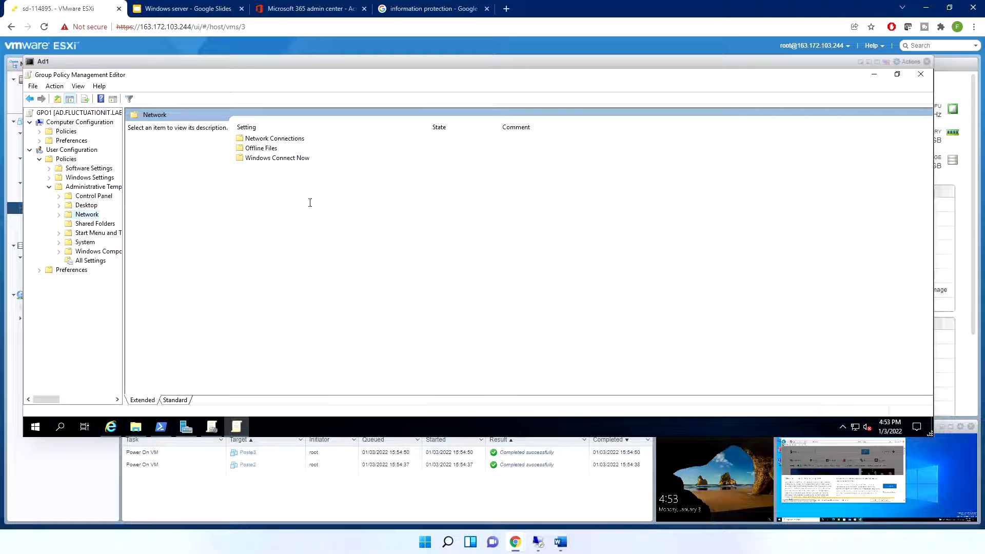
left_click(84, 205)
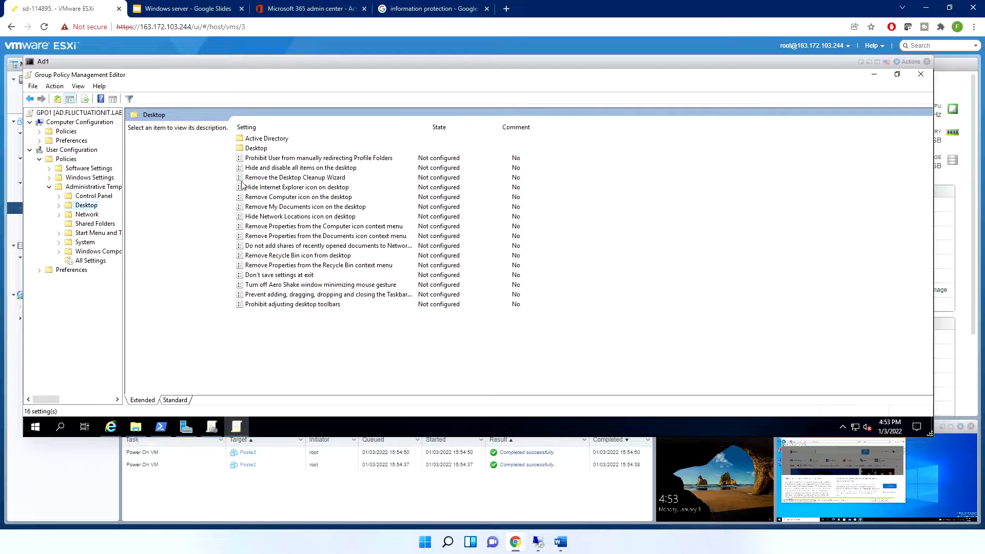
Try to open File Explorer on the server, reopen the Ad1 console, and close the unresponsive Local Disk (C:) window
left_click(143, 428)
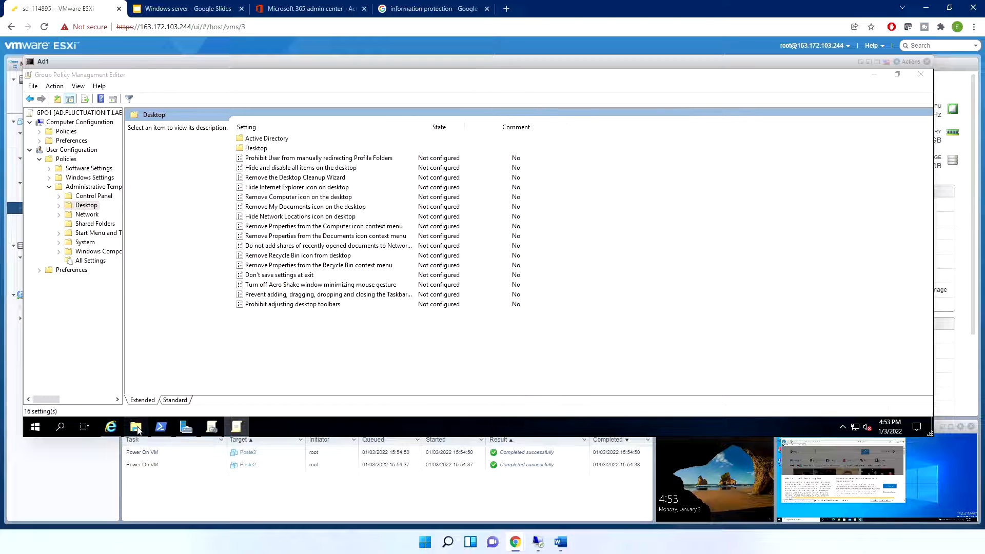
left_click(136, 427)
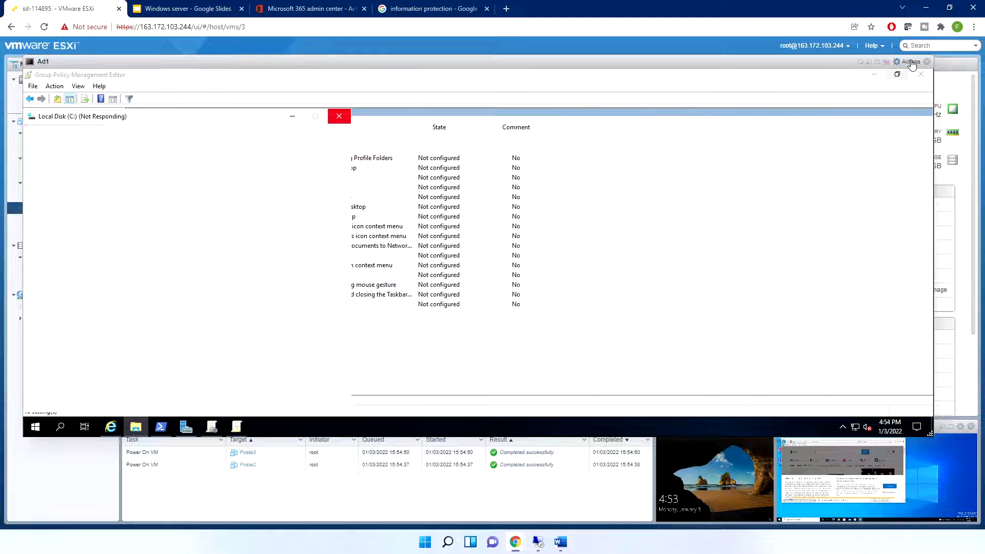
left_click(927, 62)
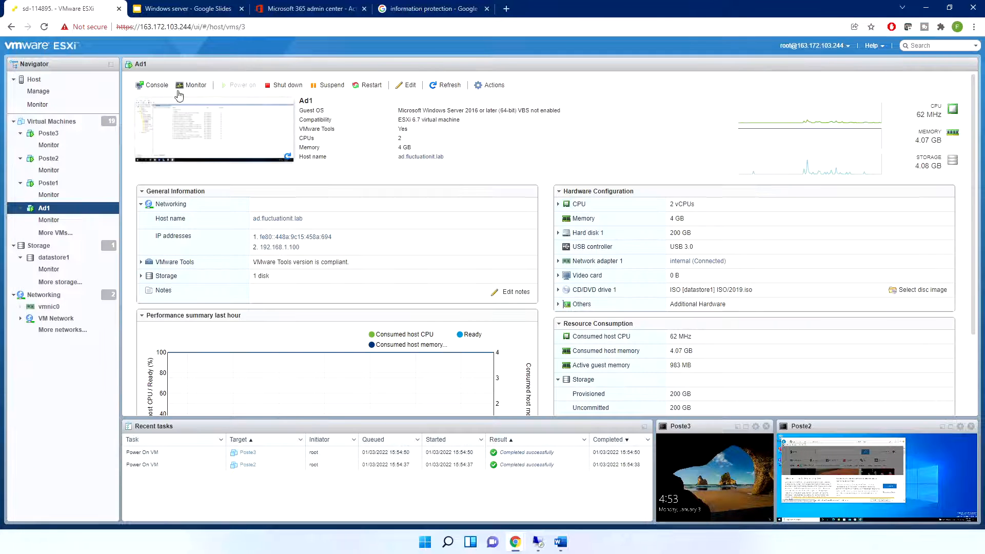
left_click(156, 131)
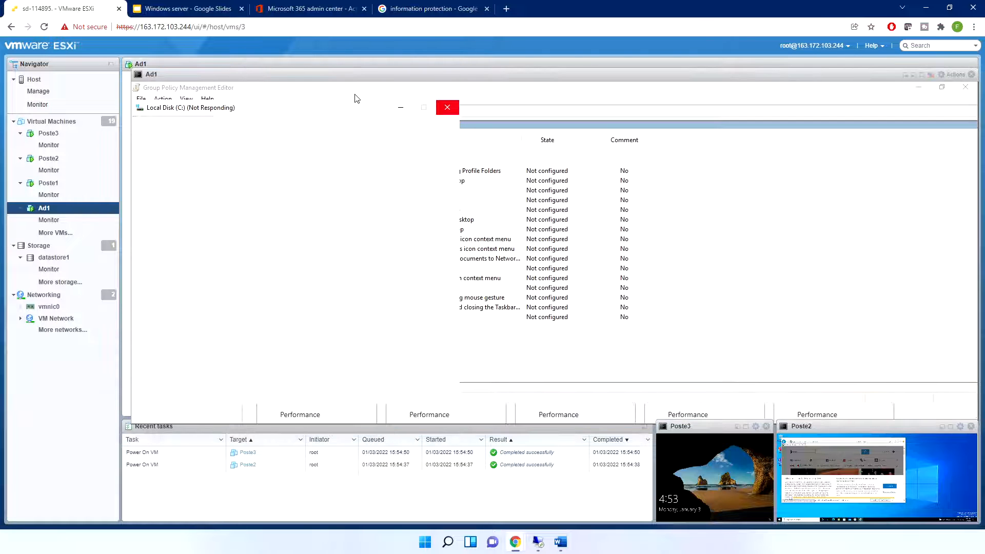
left_click_drag(222, 72, 142, 67)
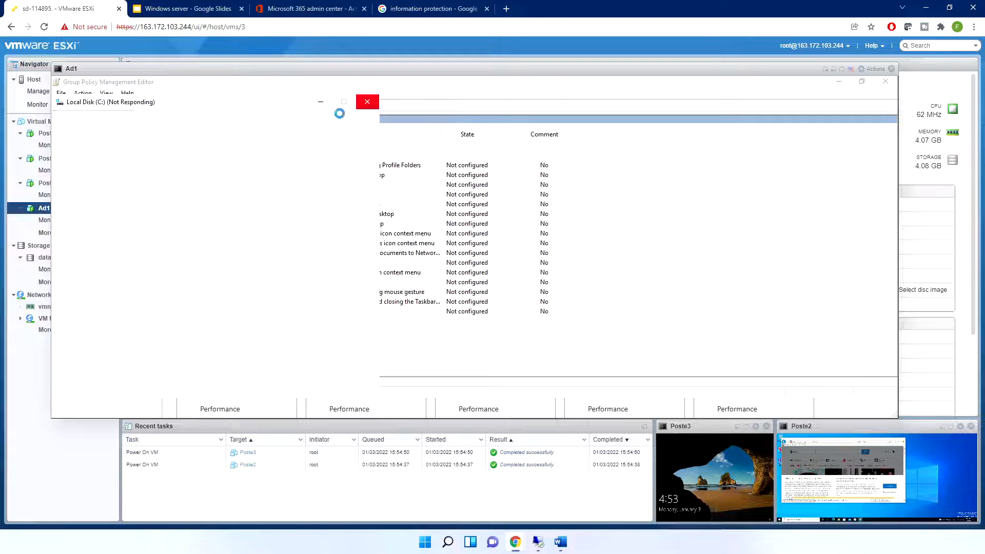
left_click(375, 102)
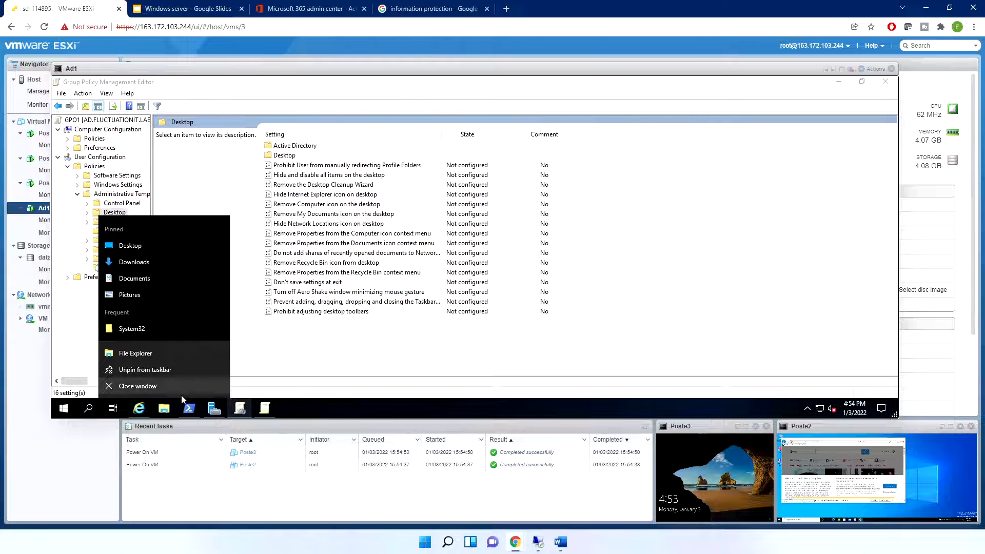
Open This PC in File Explorer and move the GPO1 editor window aside
left_click(164, 411)
left_click(165, 412)
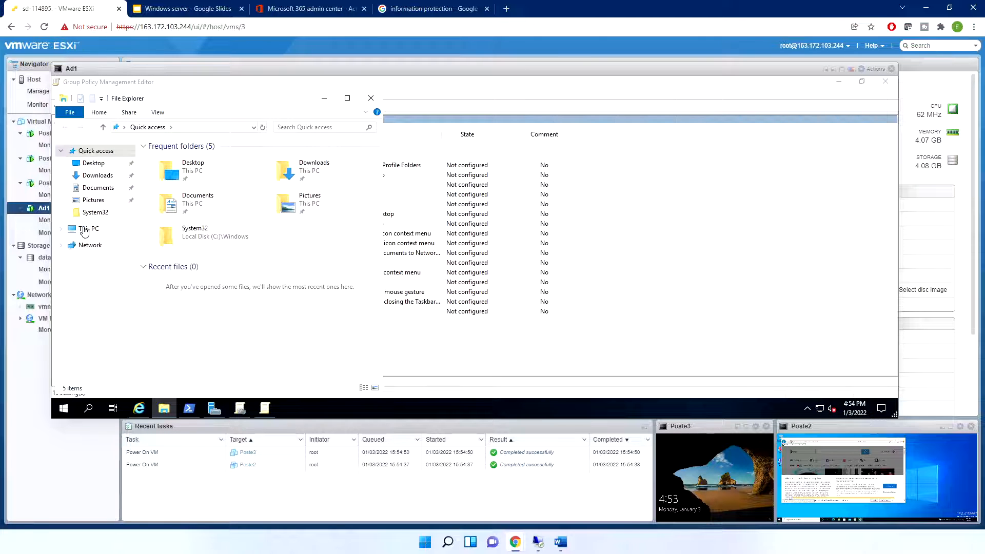
left_click(105, 232)
left_click_drag(207, 85, 694, 87)
left_click(453, 214)
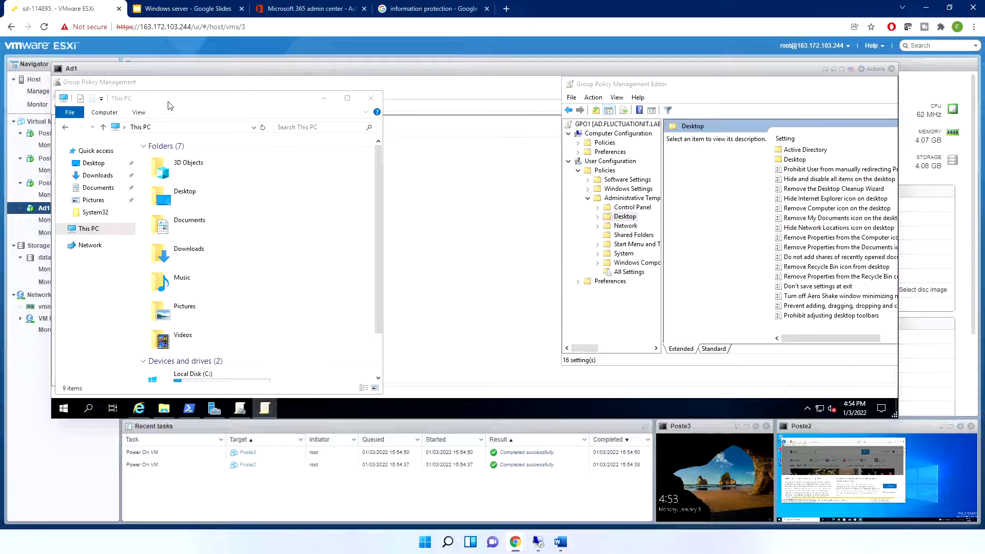
left_click(372, 99)
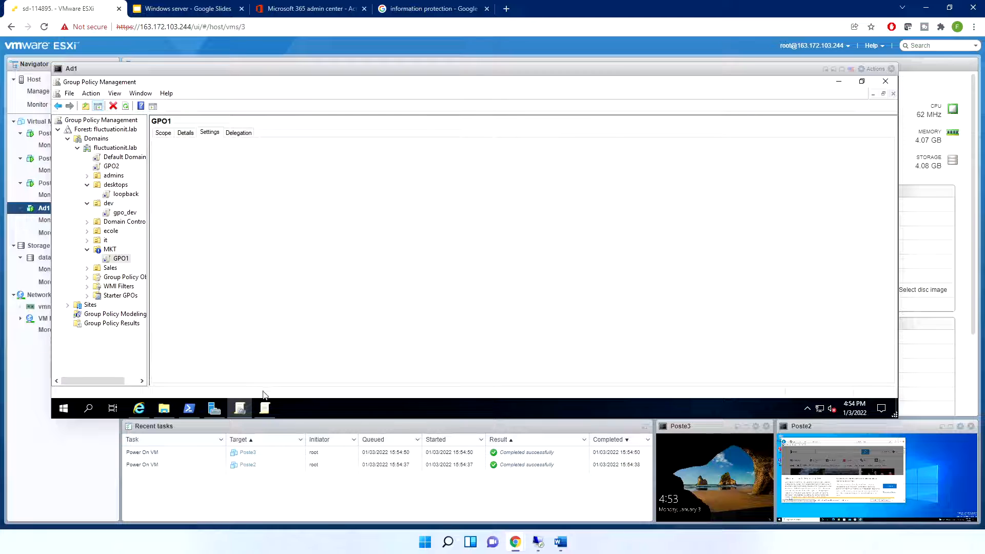
left_click(264, 408)
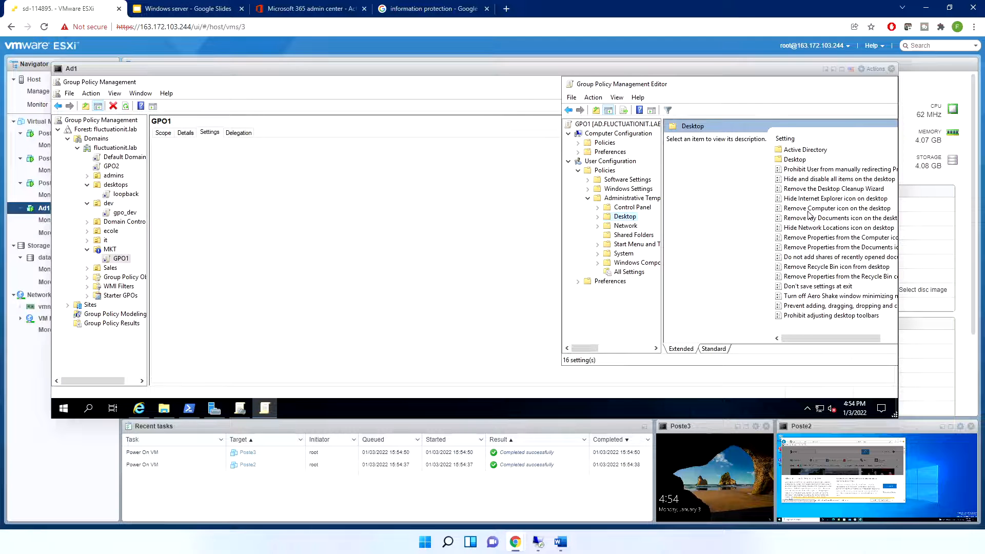
Browse to the C:\Windows\PolicyDefinitions folder in File Explorer
left_click(164, 408)
double_click(232, 365)
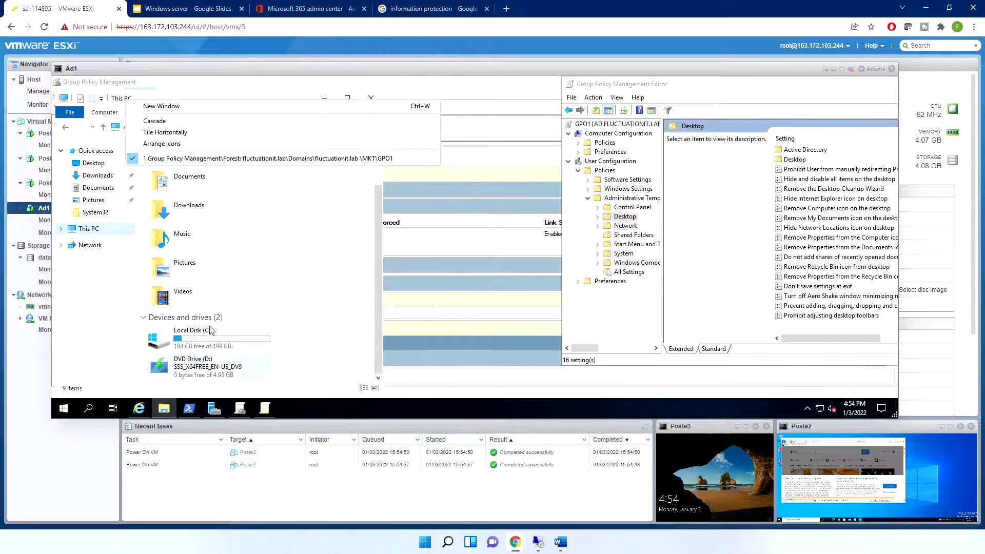
left_click(183, 235)
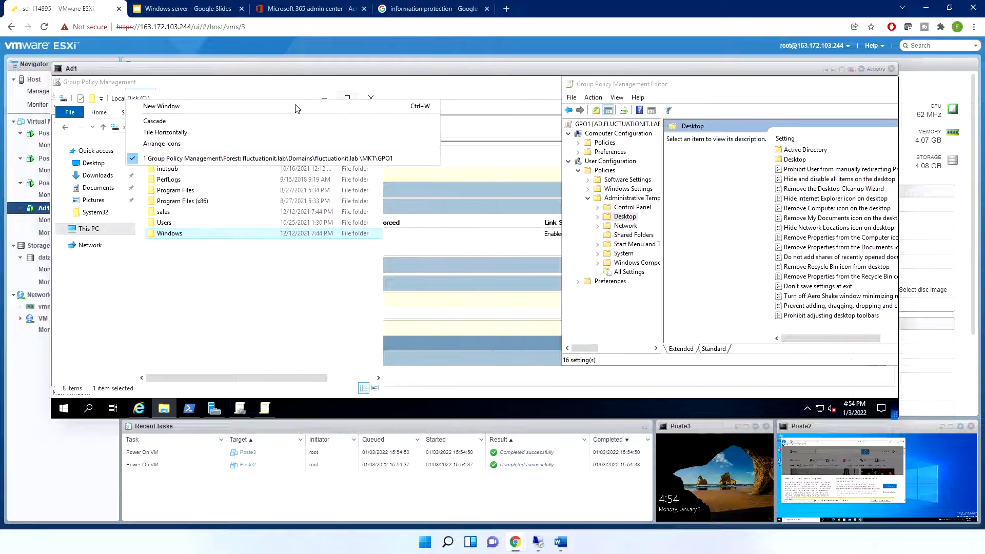
left_click(233, 234)
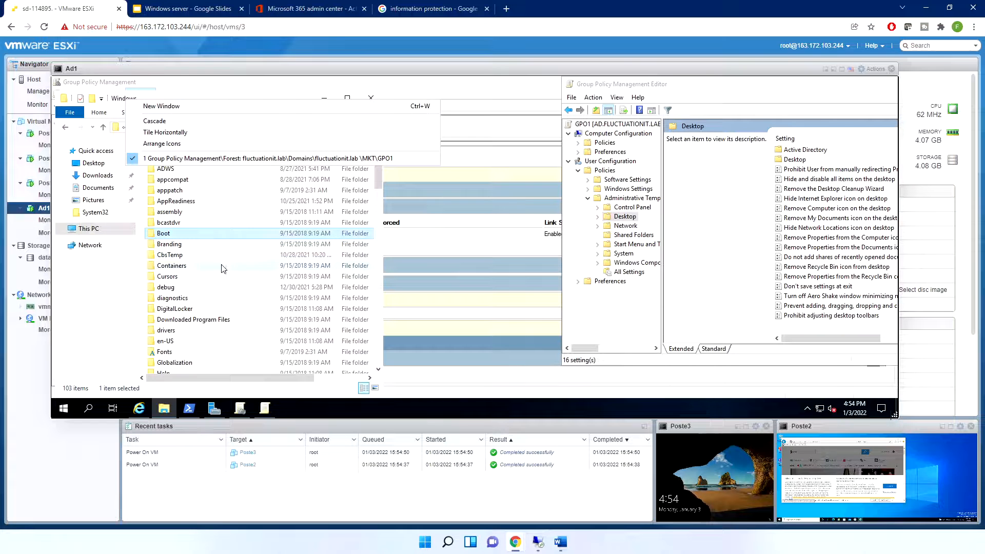
left_click(107, 86)
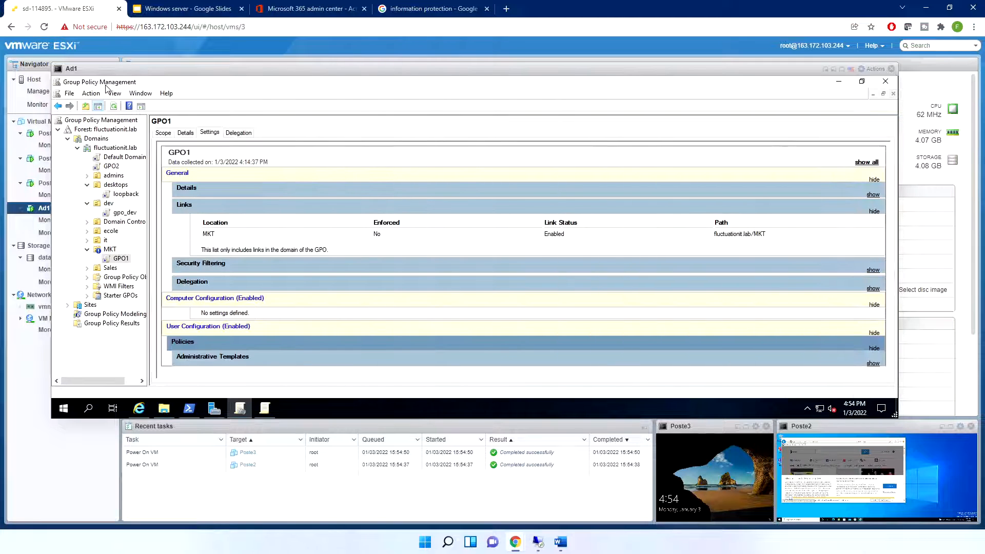
left_click(164, 408)
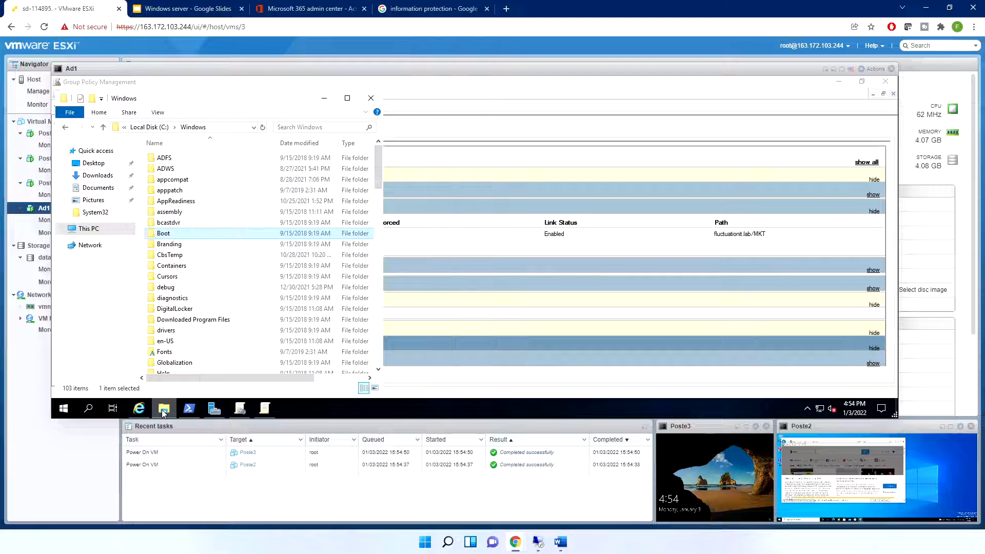
scroll(194, 290, "down", 4)
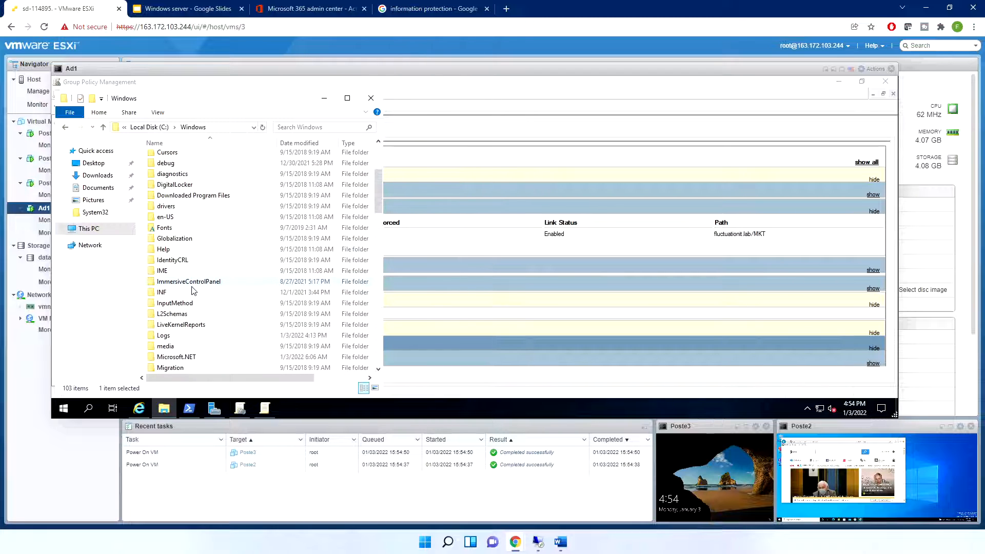
scroll(194, 290, "down", 3)
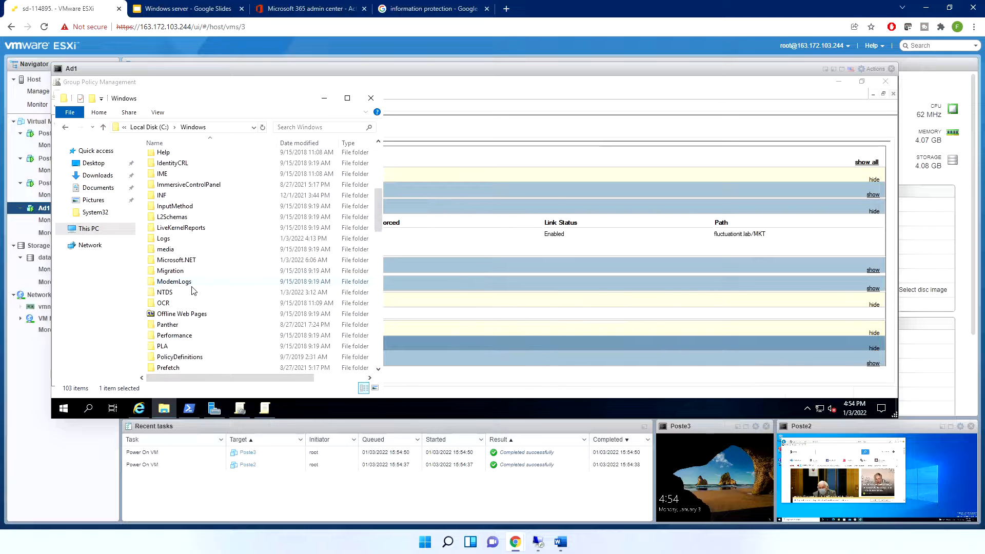
double_click(188, 359)
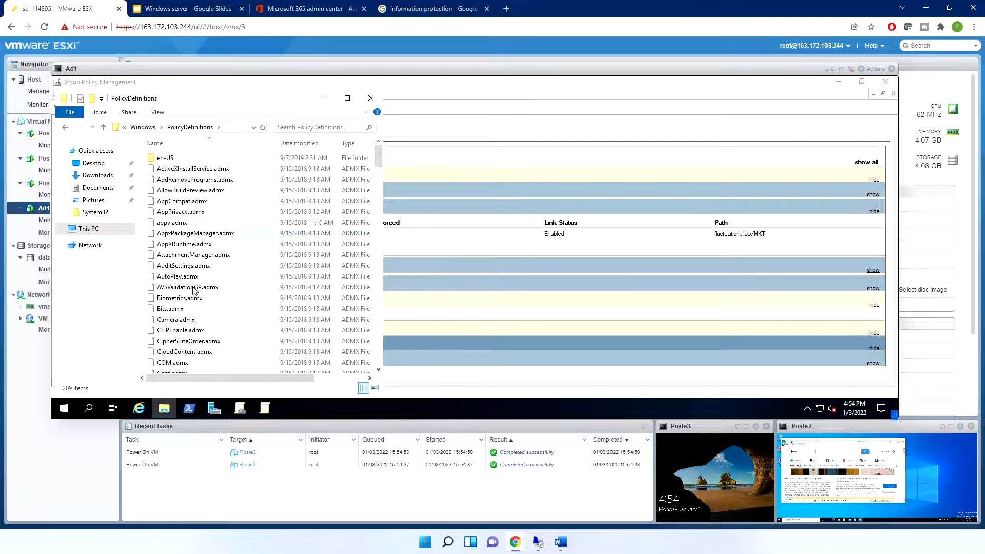
Enlarge the Ad1 console and maximize the PolicyDefinitions folder window to view its ADMX files
left_click(192, 310)
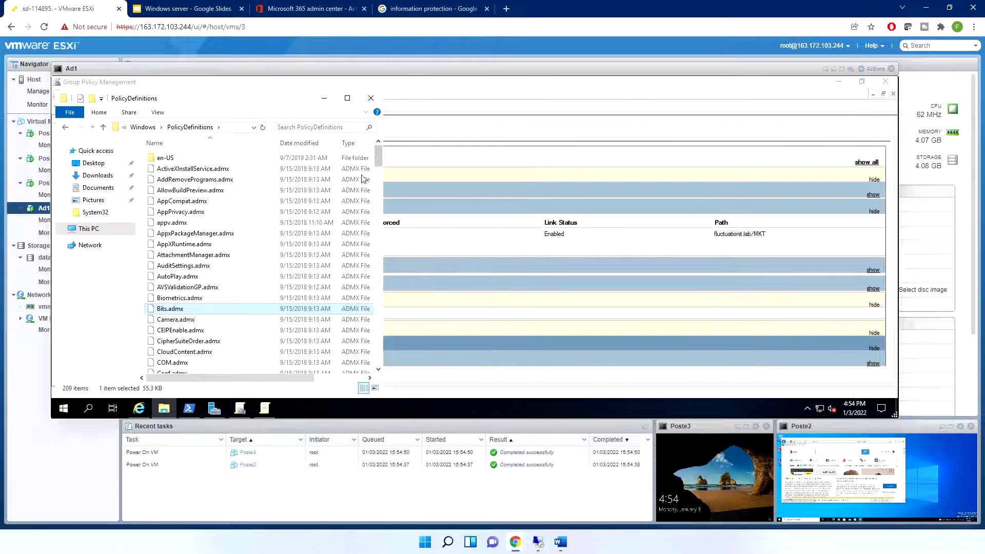
left_click(216, 267)
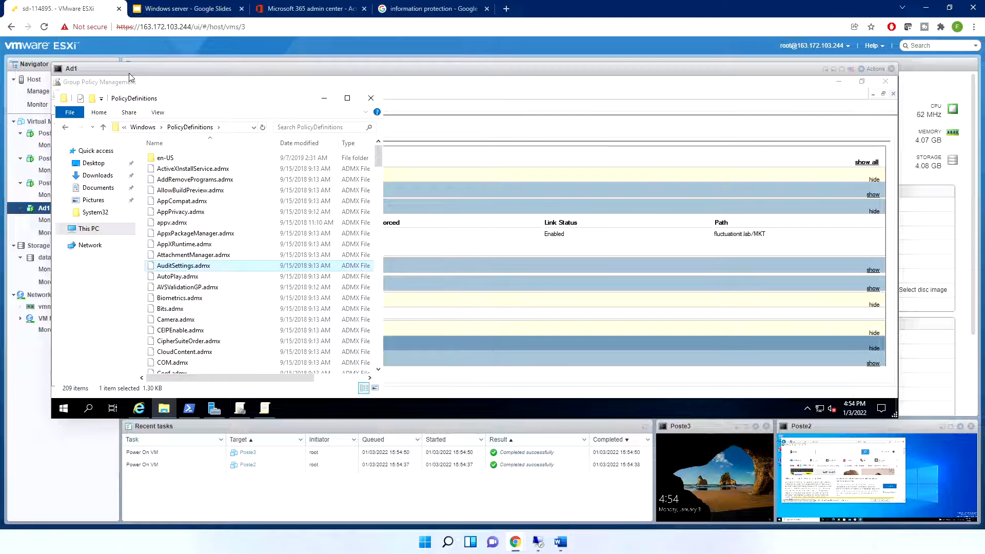
left_click_drag(129, 70, 92, 63)
left_click_drag(856, 406, 973, 514)
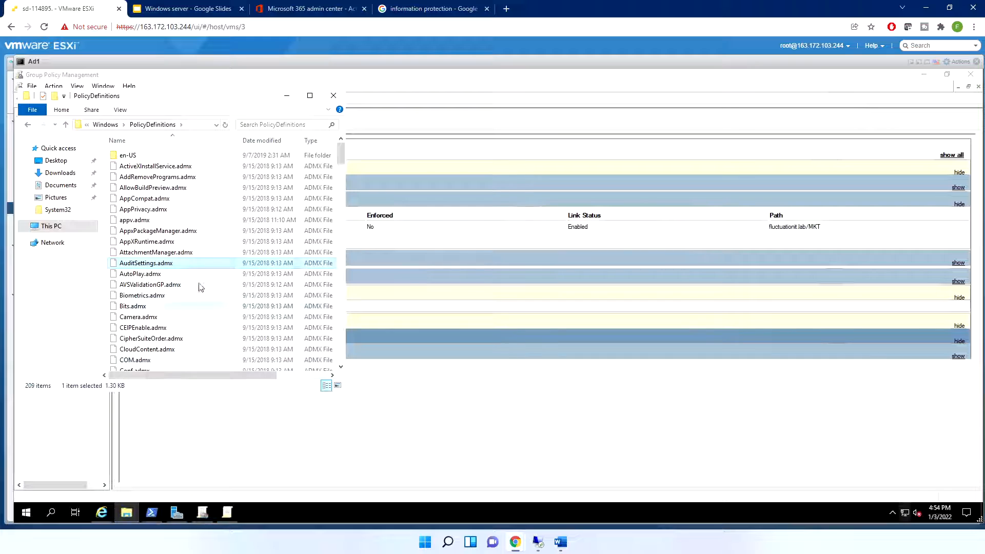
left_click(162, 275)
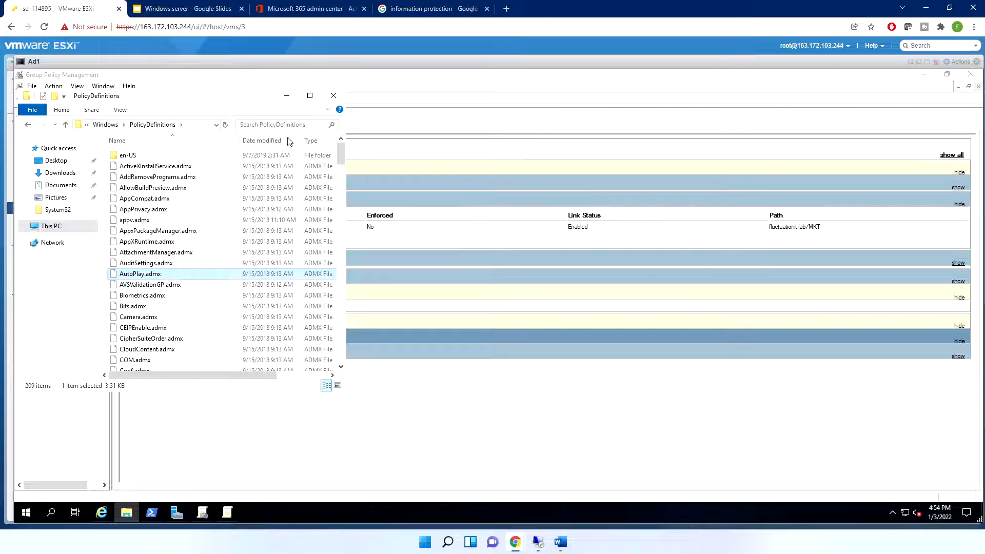
left_click(310, 96)
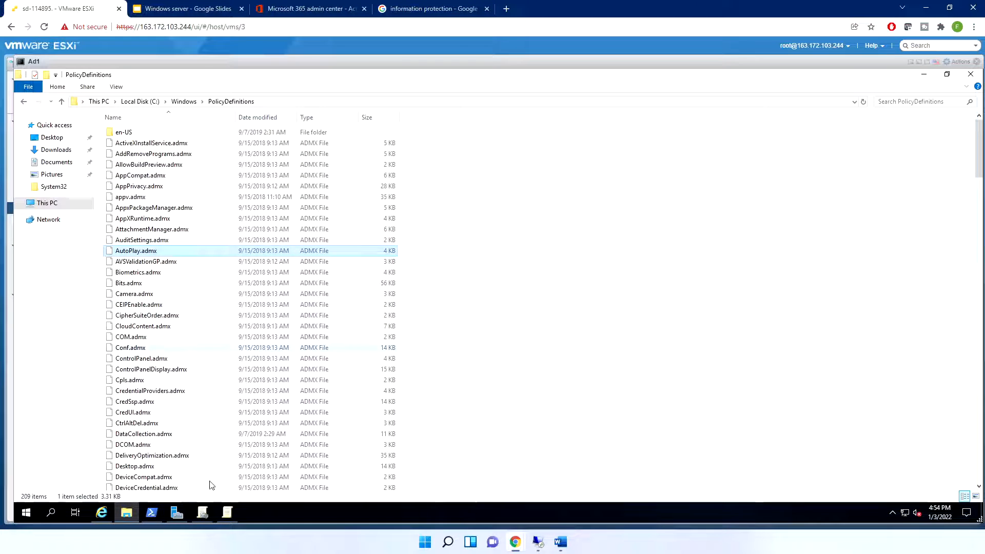
Compare the Desktop settings in the GPO1 editor with the ADMX files in the PolicyDefinitions folder
left_click(207, 513)
left_click(233, 517)
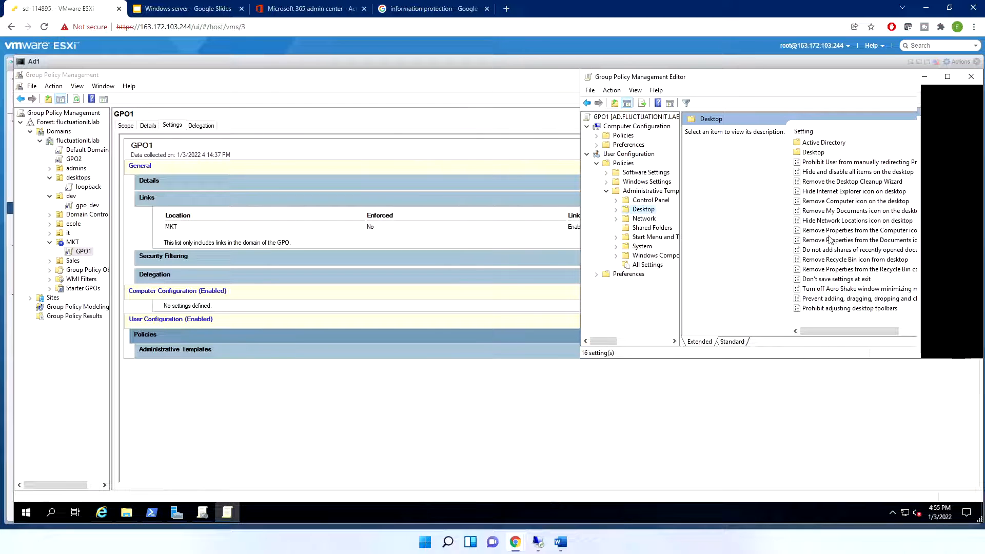
left_click(126, 513)
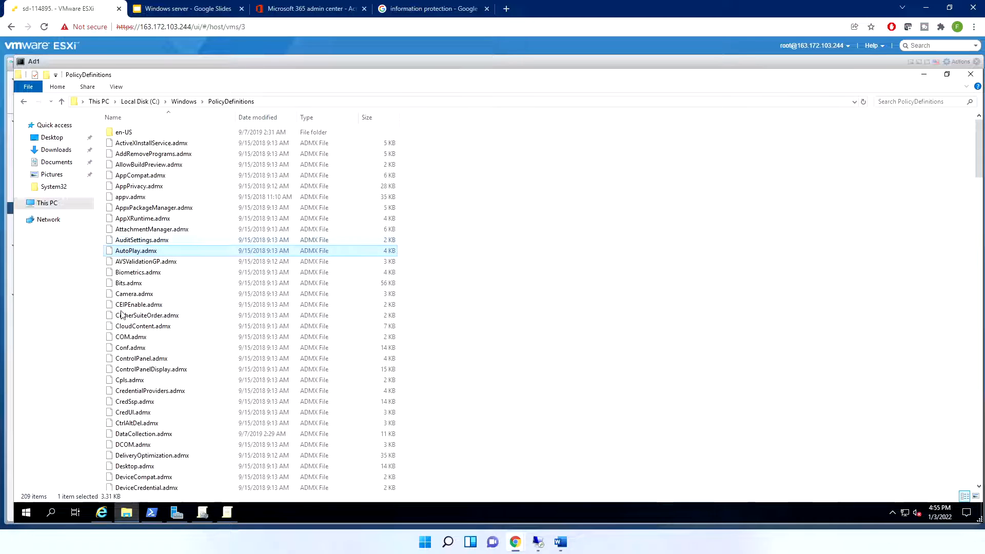
Open the ControlPanelDisplay.admx file from the PolicyDefinitions folder in Notepad
left_click(141, 360)
left_click(139, 380)
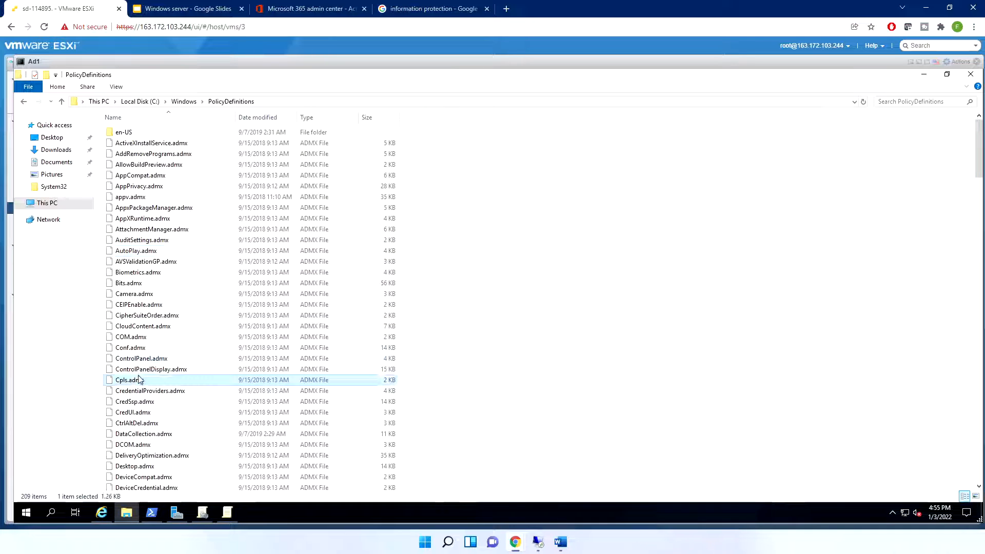
left_click(141, 372)
double_click(144, 370)
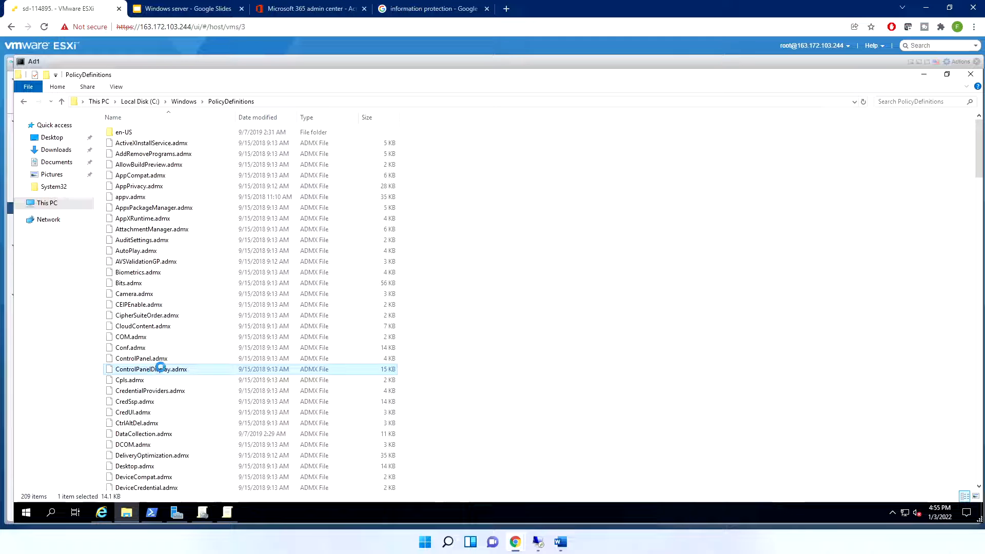
right_click(145, 370)
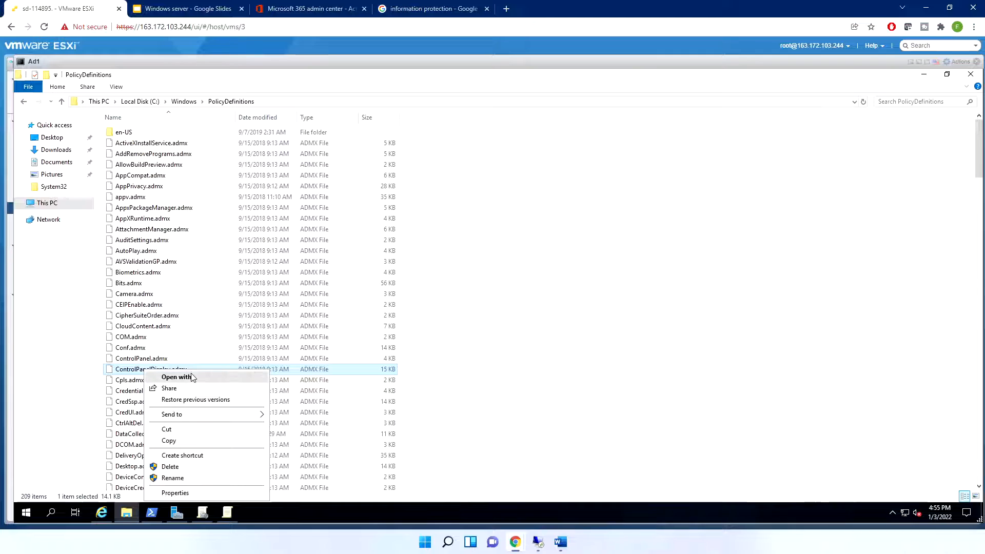
left_click(176, 377)
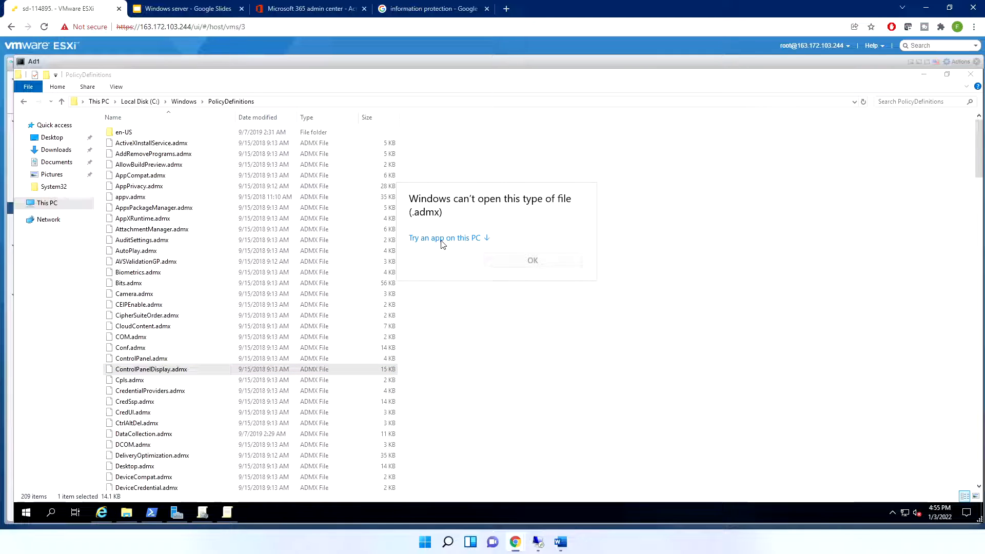
left_click(441, 240)
left_click(446, 253)
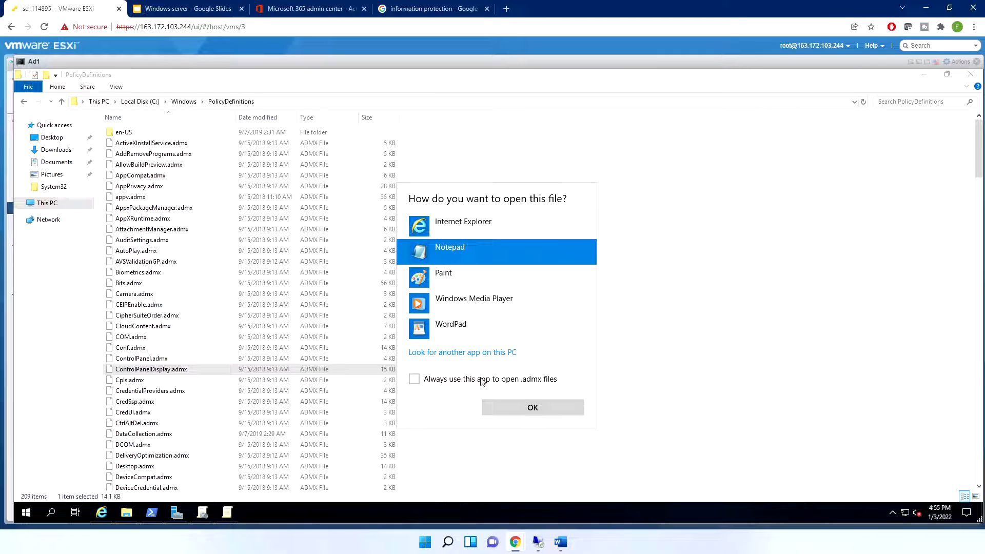
left_click(516, 410)
Examine the registry key and value name of the CPL_Personalization_NoScreenSaverUI policy in ControlPanelDisplay.admx, and minimize Notepad
scroll(228, 243, "down", 6)
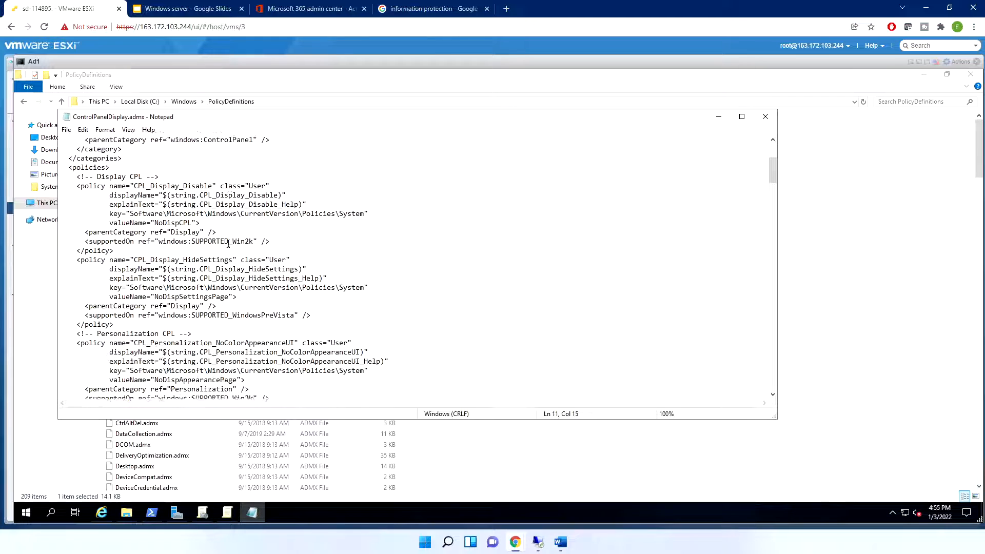
scroll(222, 247, "down", 1)
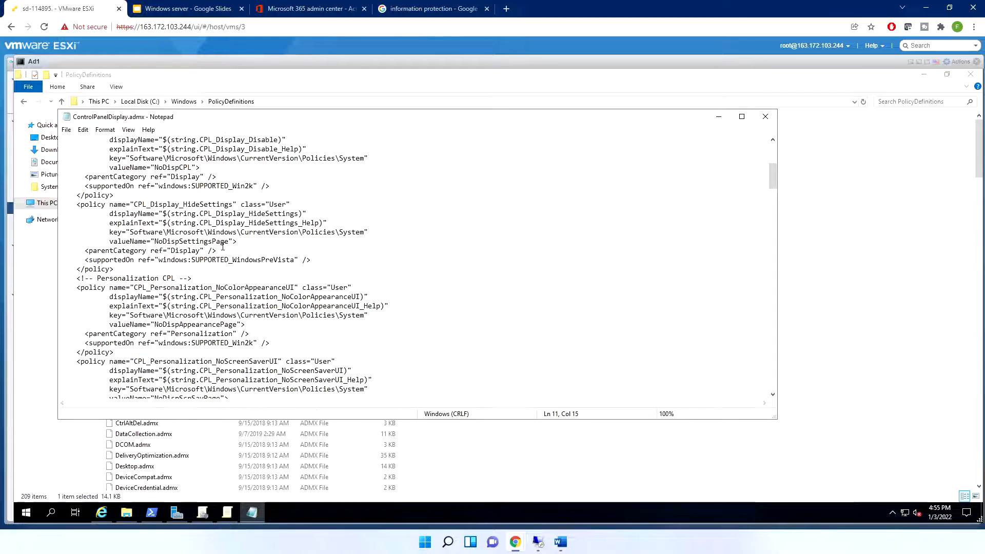
scroll(223, 246, "down", 3)
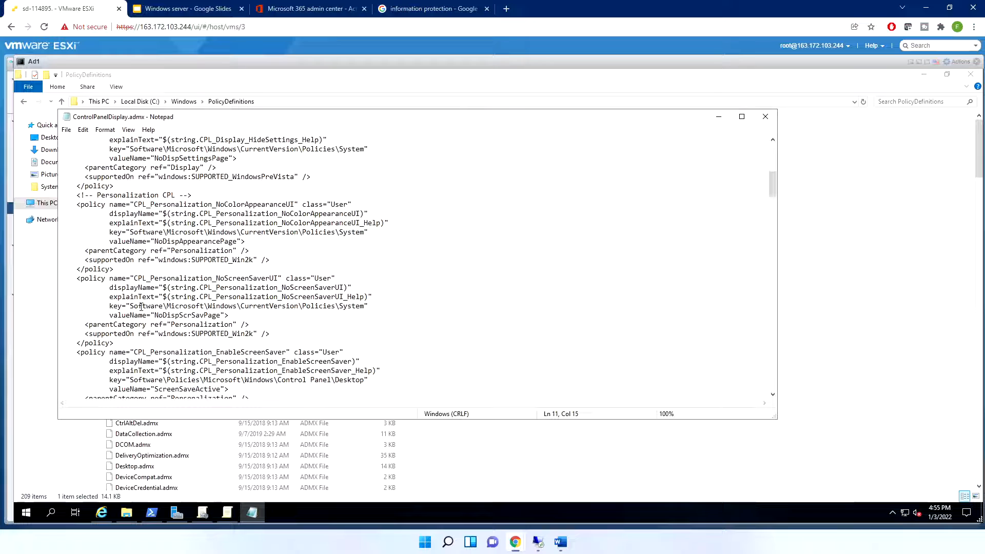
left_click_drag(364, 306, 220, 316)
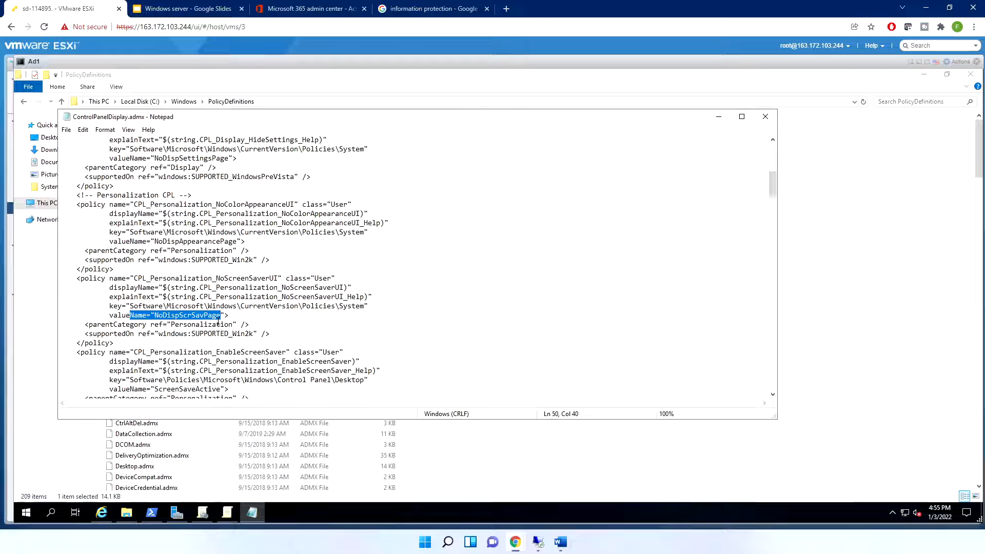
left_click(135, 288)
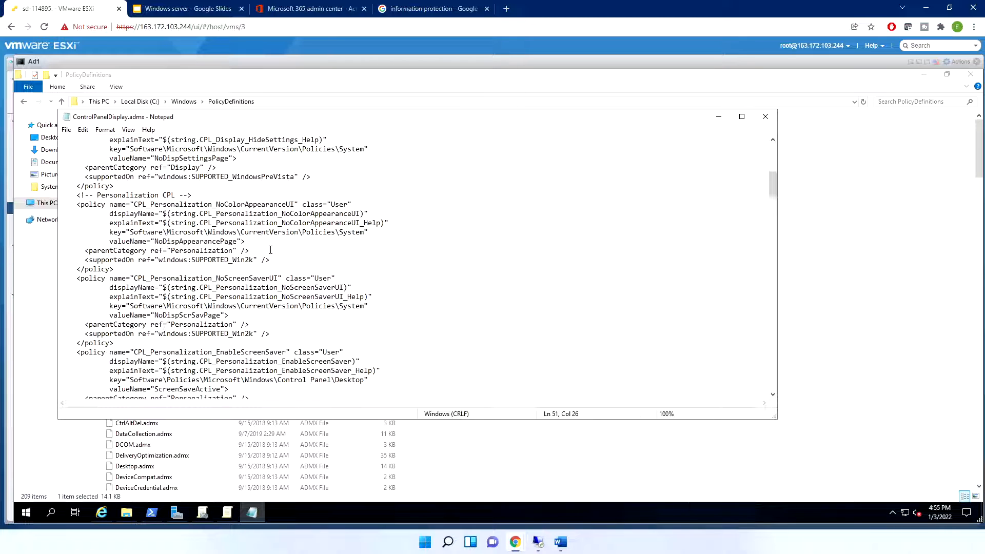
left_click(720, 118)
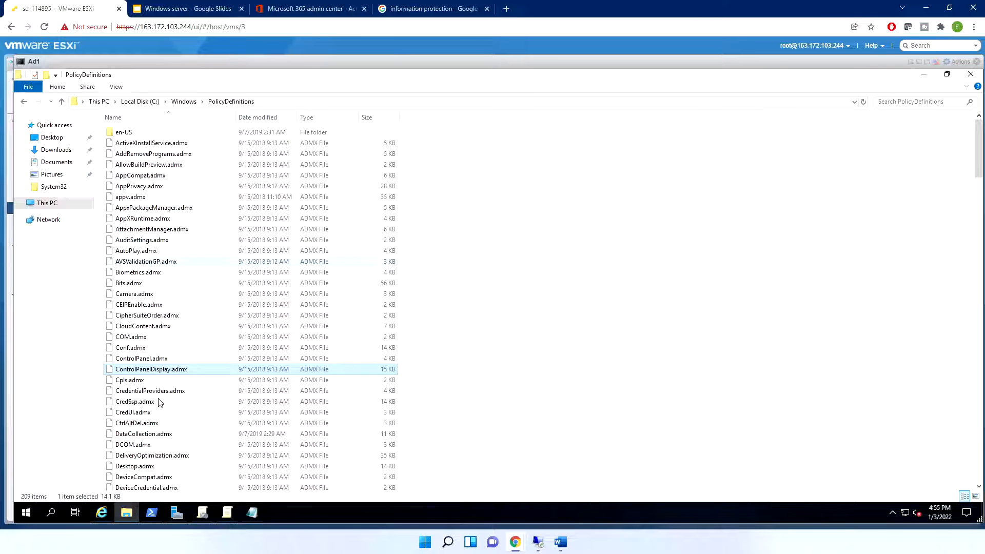
Open the en-US folder of ADML files and view the help text of GPO1's Hide Internet Explorer icon on desktop setting
double_click(121, 133)
left_click(179, 207)
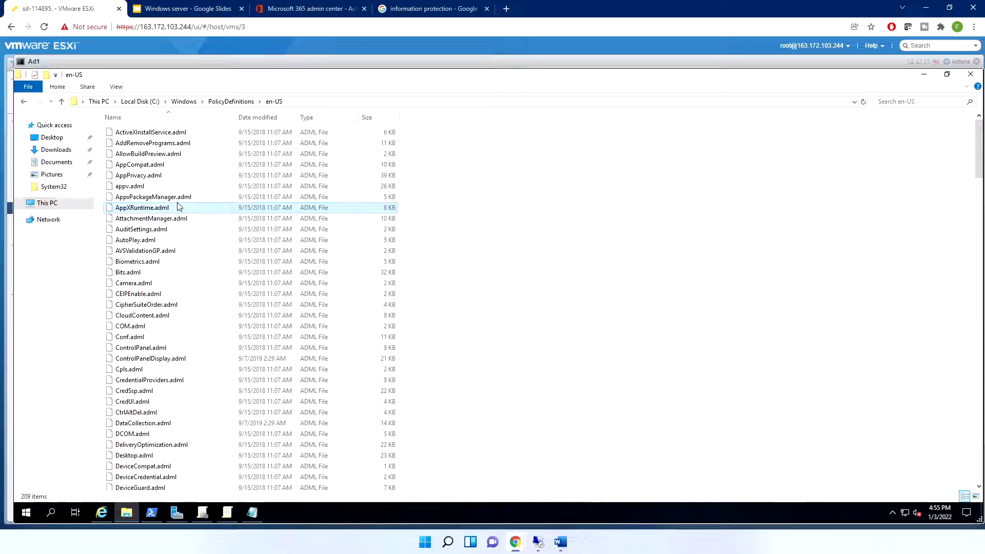
left_click(228, 513)
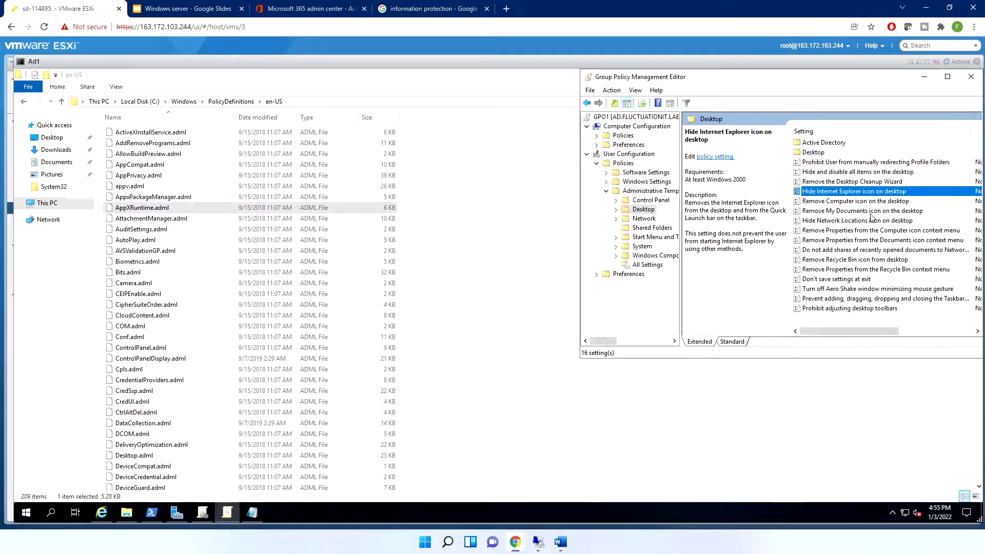
double_click(845, 194)
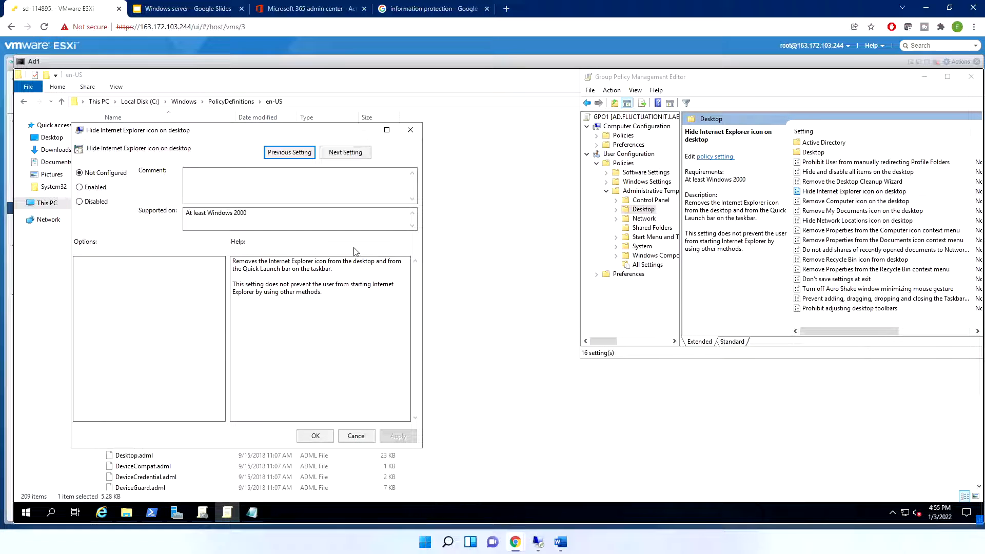
left_click(253, 264)
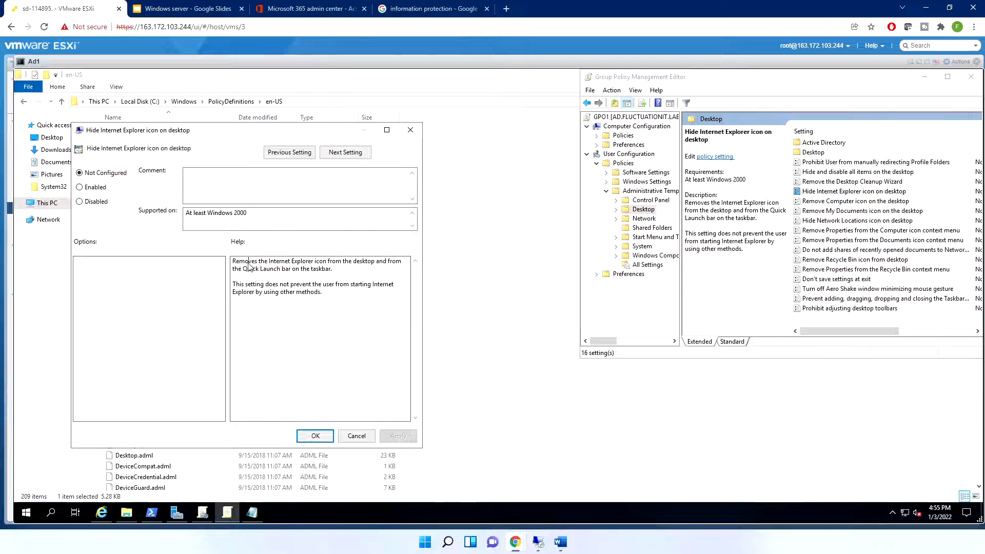
left_click(229, 268, "shift")
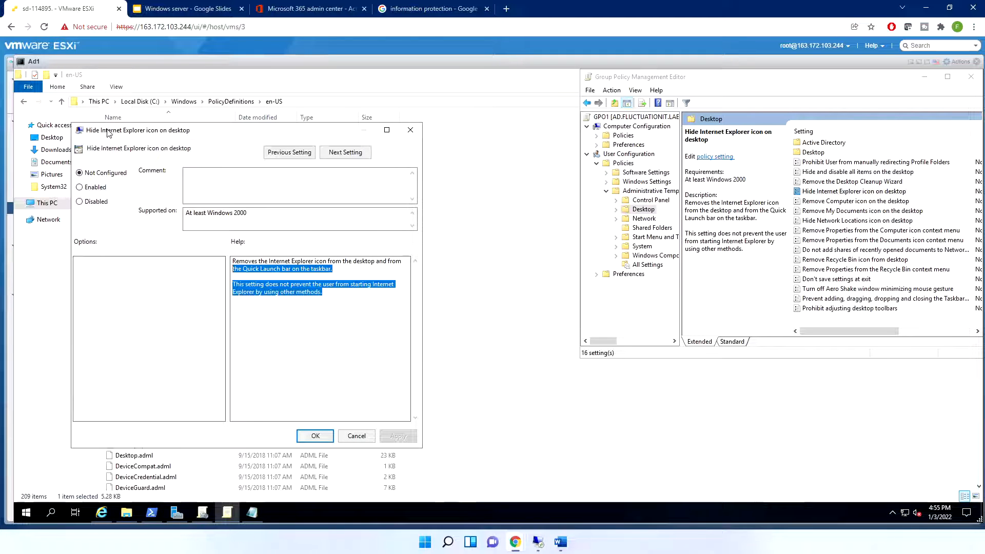
Return to the en-US folder and open Biometrics.adml in Notepad
left_click(217, 85)
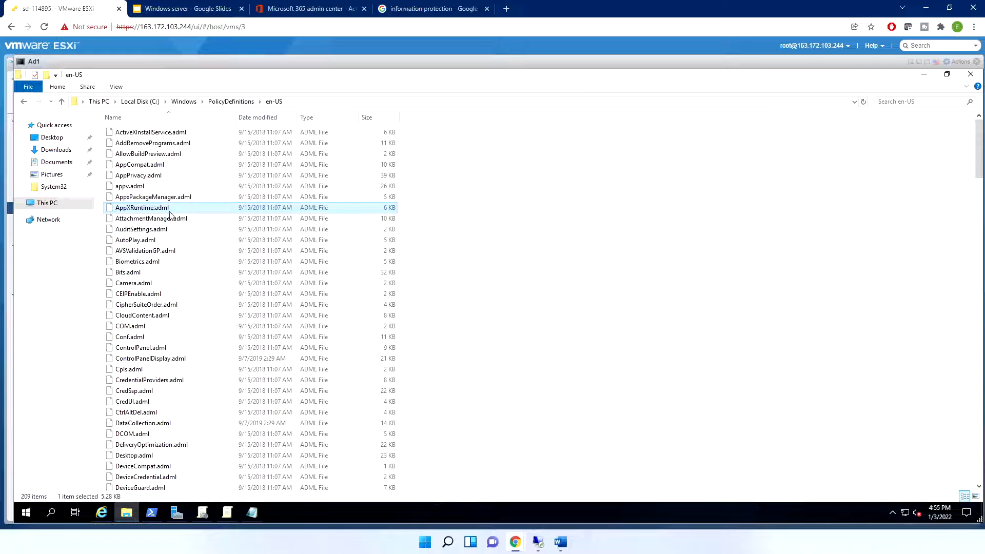
right_click(127, 264)
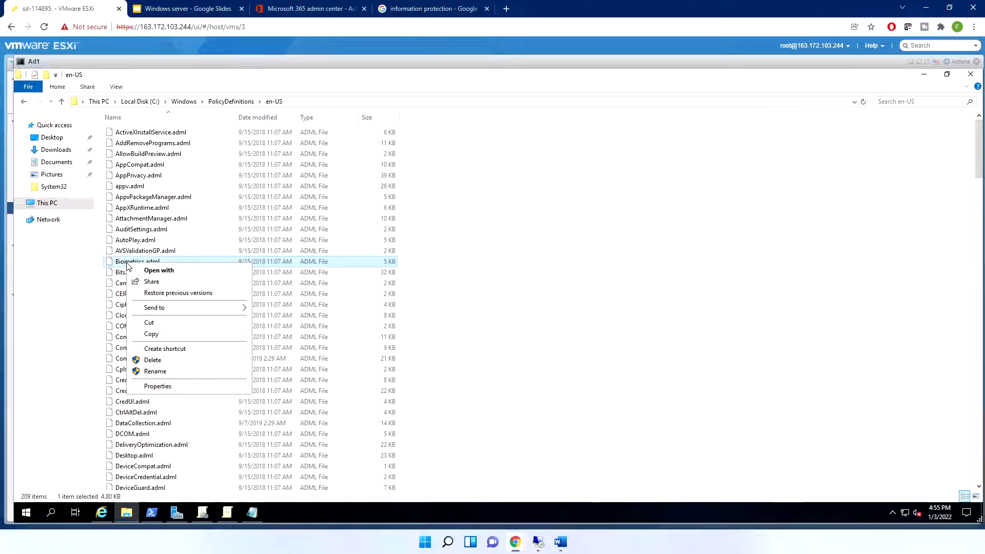
left_click(148, 271)
left_click(472, 239)
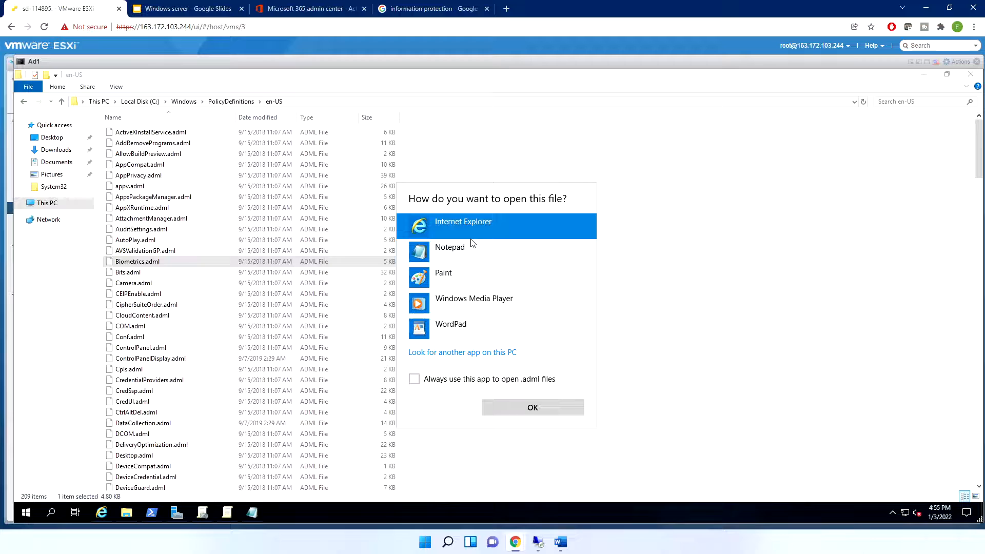
left_click(465, 250)
left_click(531, 410)
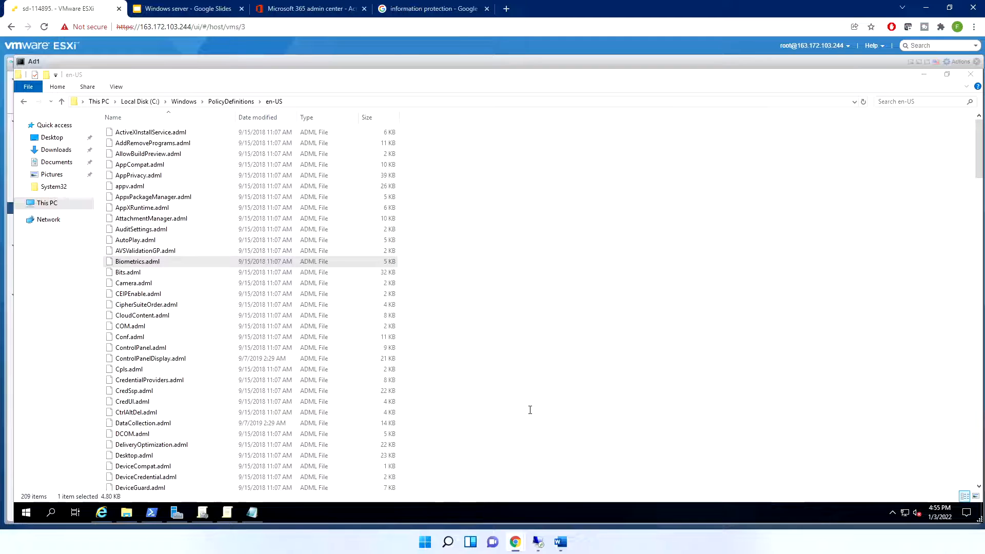
Examine the policy help strings near the end of Biometrics.adml, and minimize Notepad
scroll(251, 244, "down", 11)
left_click_drag(195, 217, 405, 429)
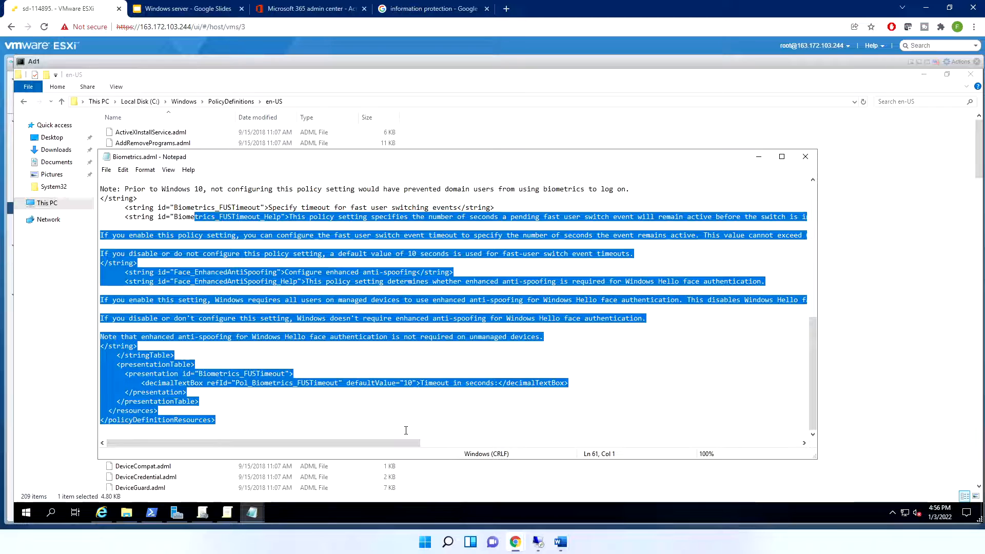
left_click_drag(405, 430, 367, 281)
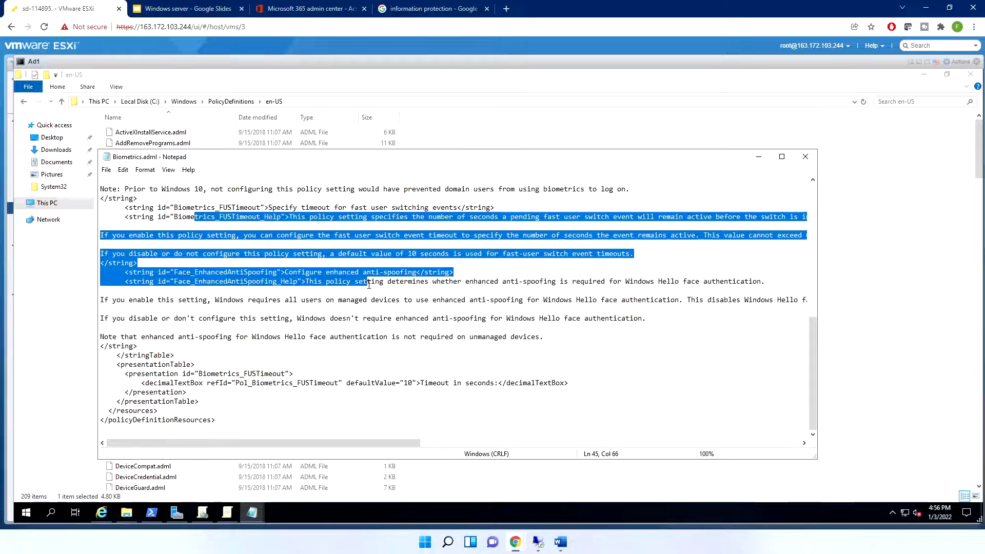
left_click(759, 157)
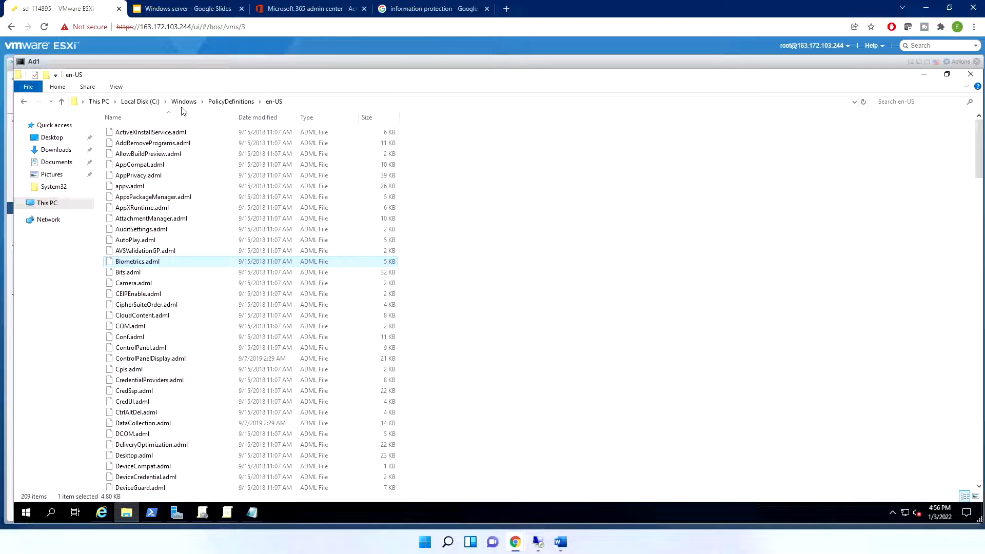
Bring up the Group Policy Management console and the GPO1 editor with its open policy setting
left_click(218, 513)
left_click(202, 513)
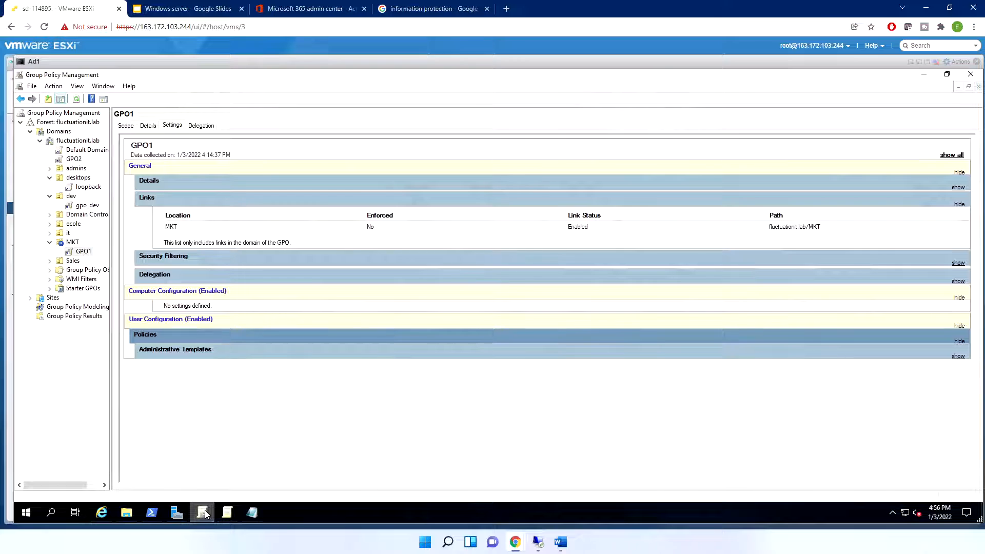
left_click(235, 513)
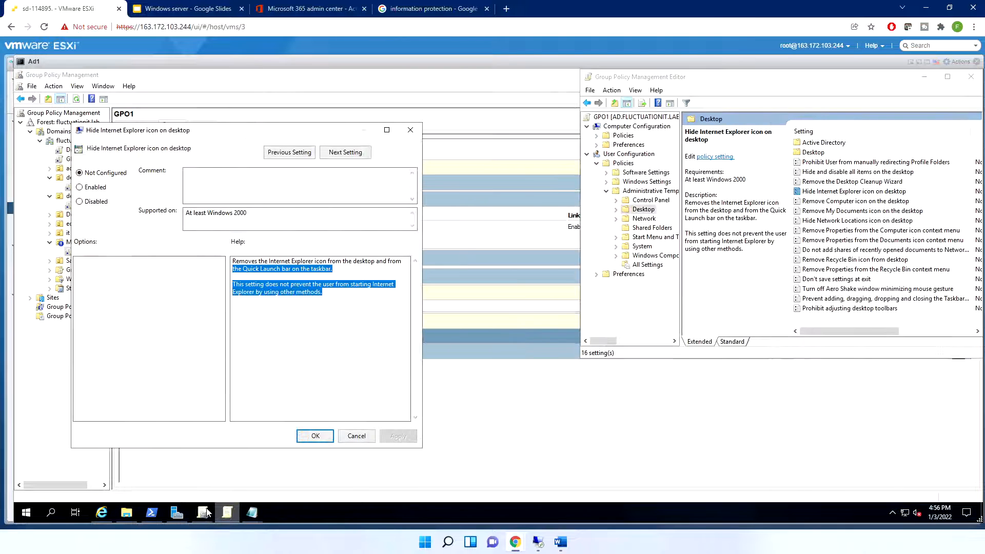
Review the ADMX files in PolicyDefinitions and the matching ADML files in its en-US folder in File Explorer
left_click(126, 513)
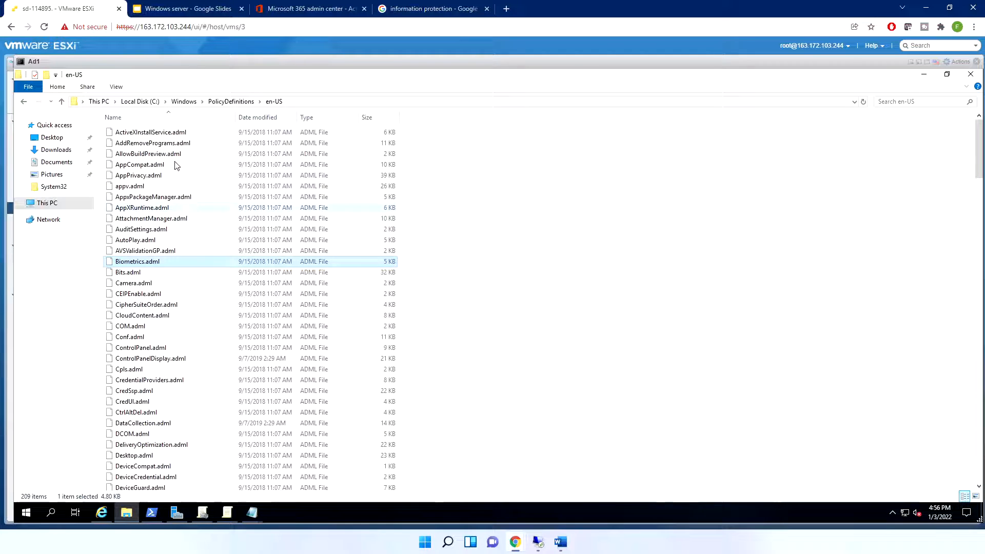
left_click(239, 102)
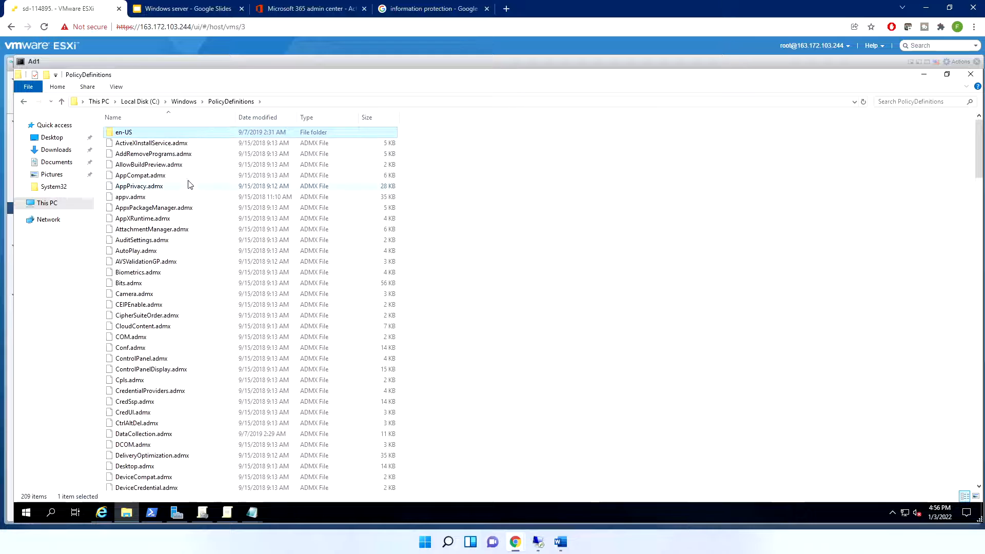
left_click(181, 168)
double_click(123, 132)
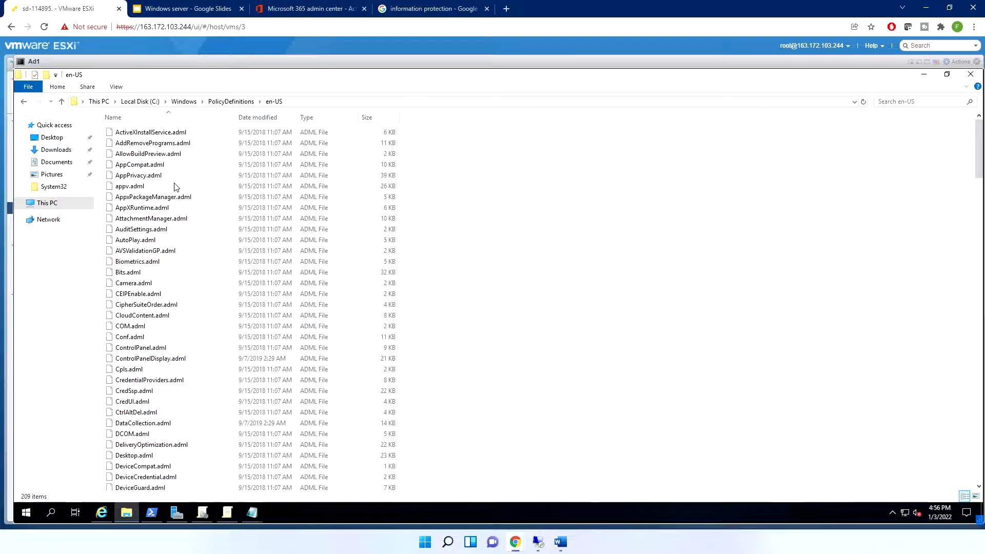
left_click(175, 208)
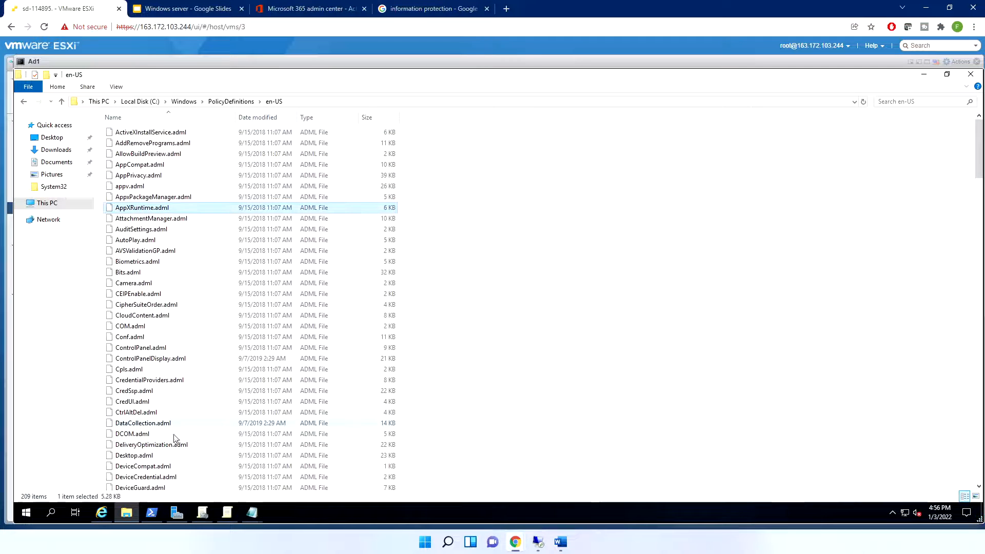
Open Internet Explorer on the Ad1 server and maximize its window
left_click(25, 513)
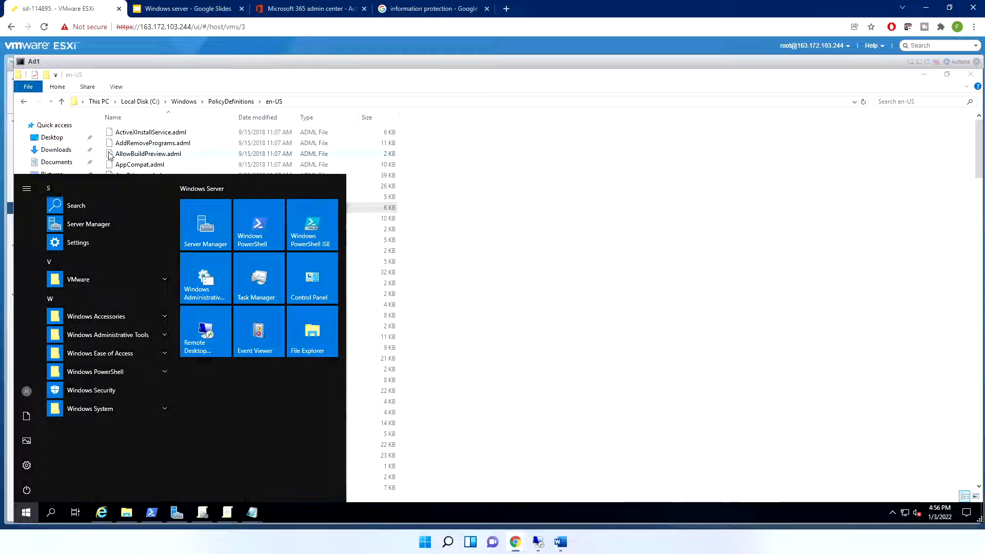
left_click(102, 512)
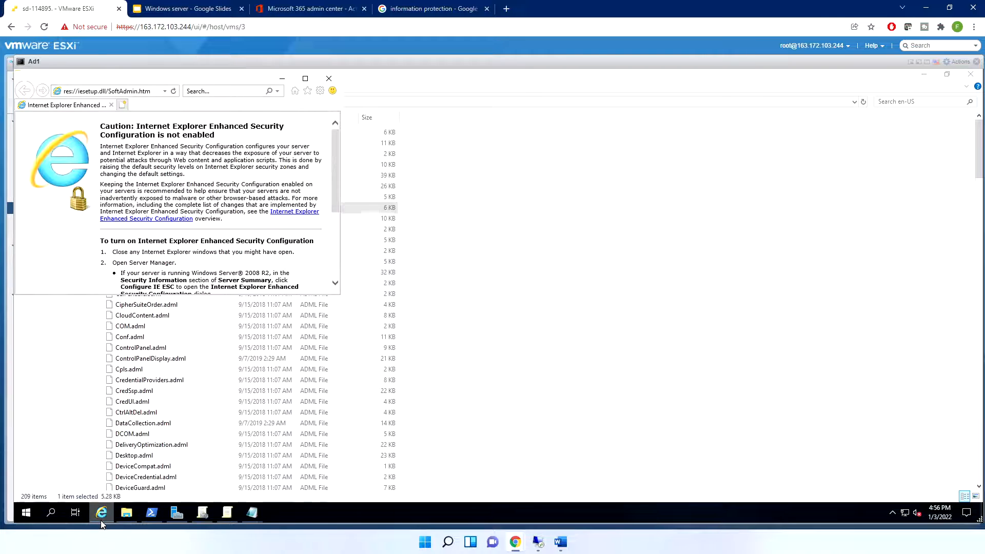
left_click(305, 78)
Search the web for "download admx office"
left_click(208, 87)
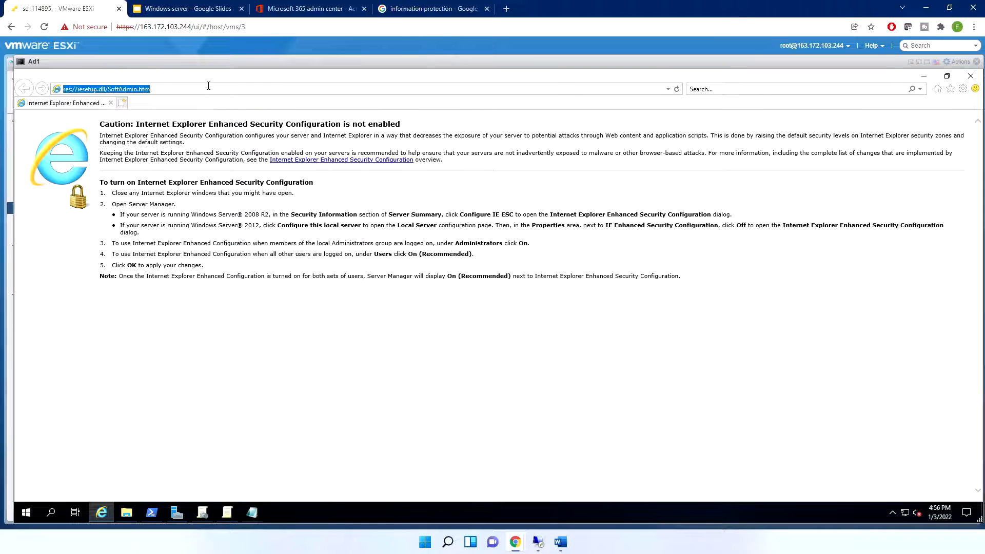
type("/")
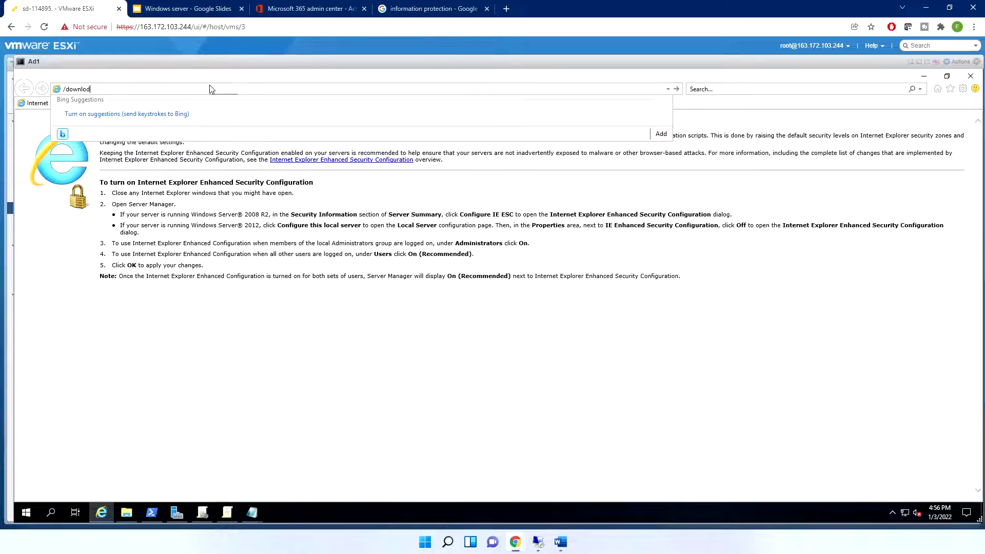
type("down")
key("BackSpace")
key("BackSpace")
key("BackSpace")
key("BackSpace")
key("BackSpace")
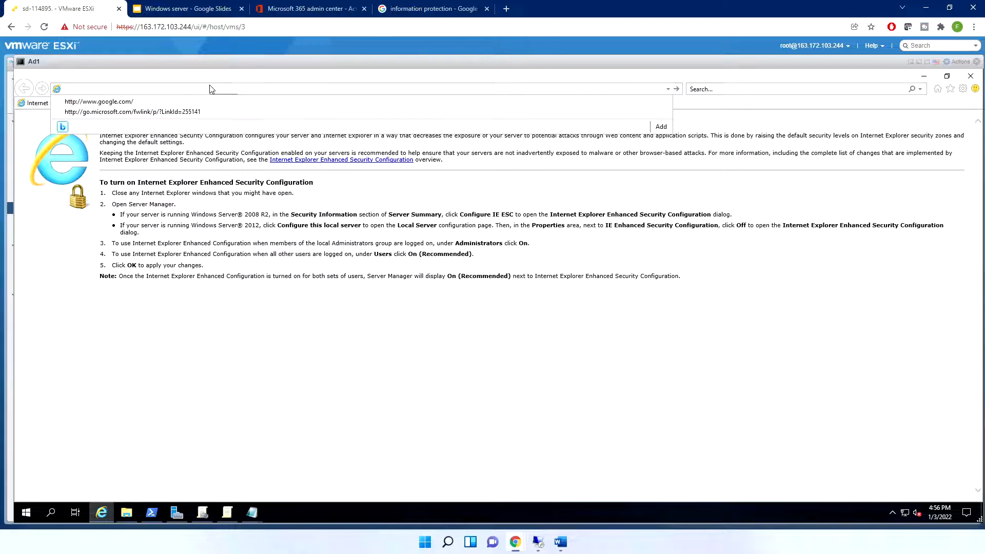
type("download admx office")
key("Return")
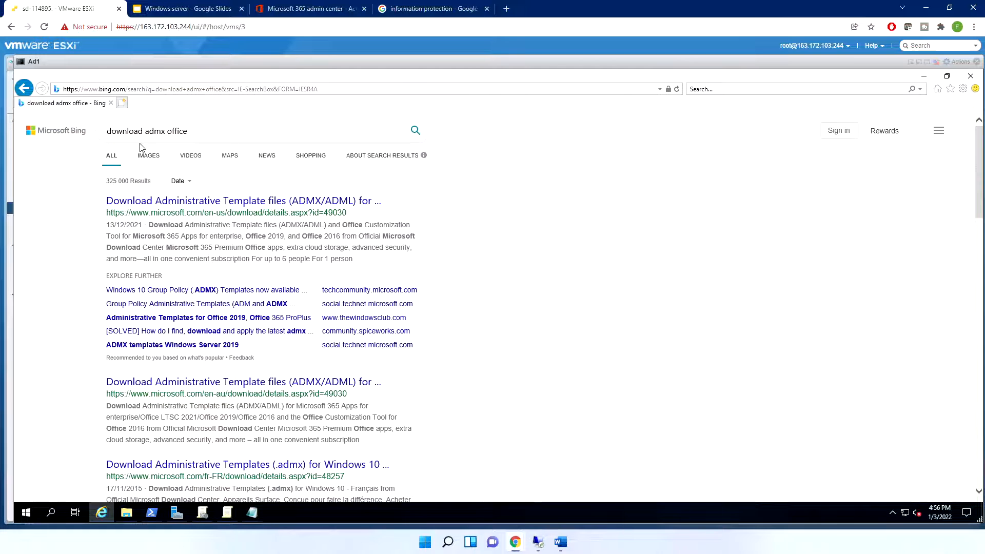
Check the Microsoft Download Center page for the Office Administrative Template files and return to browse the other search results
left_click(269, 205)
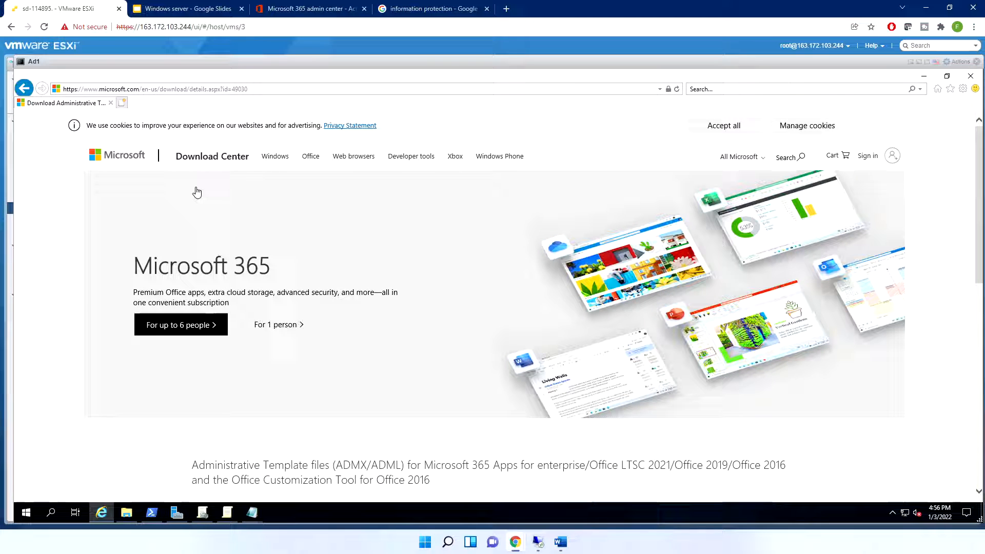
left_click(26, 89)
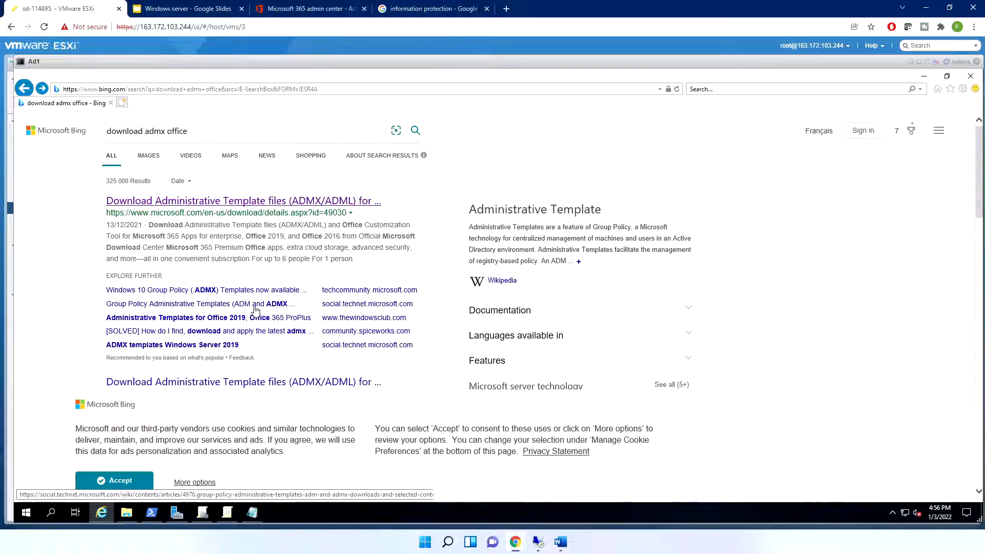
scroll(246, 292, "down", 3)
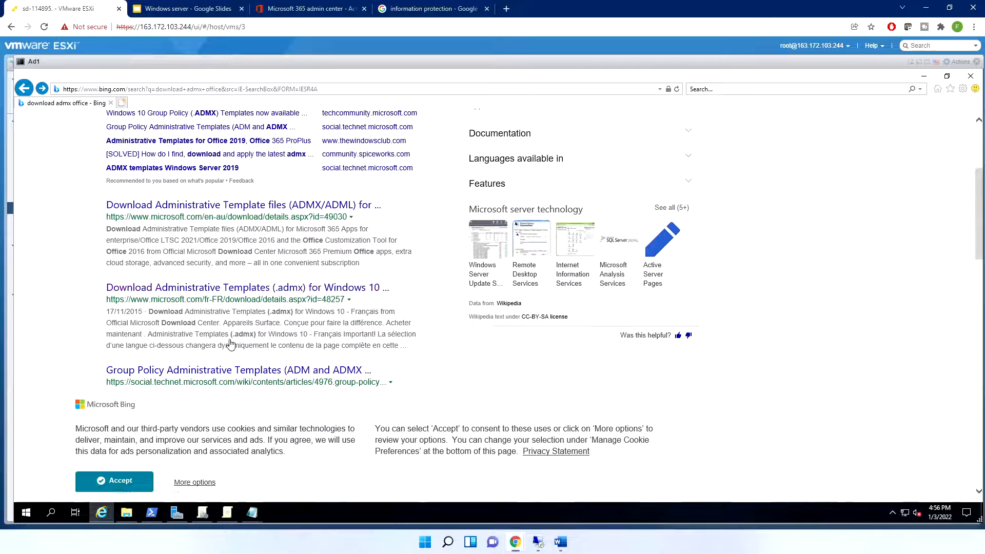
scroll(187, 318, "down", 2)
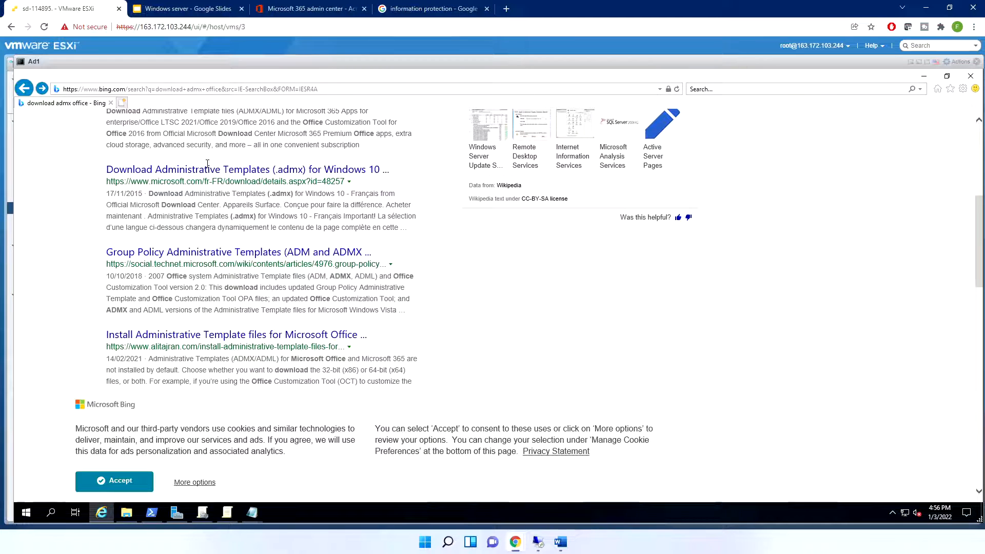
Refine the search to "download admx office 2019" and briefly open the Win 2019 O365 ADMX Administrative Template Installation result
scroll(195, 256, "up", 5)
left_click(208, 132)
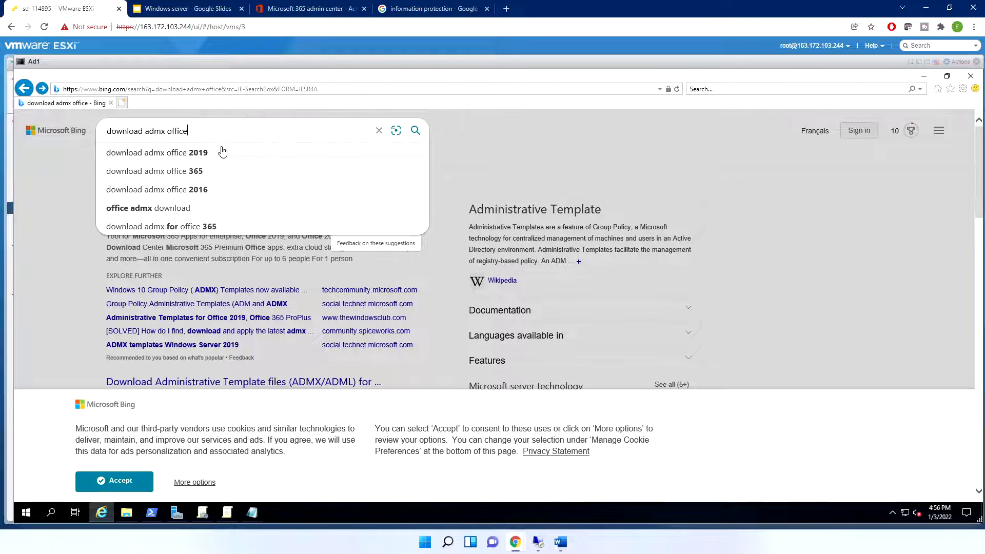
left_click(220, 152)
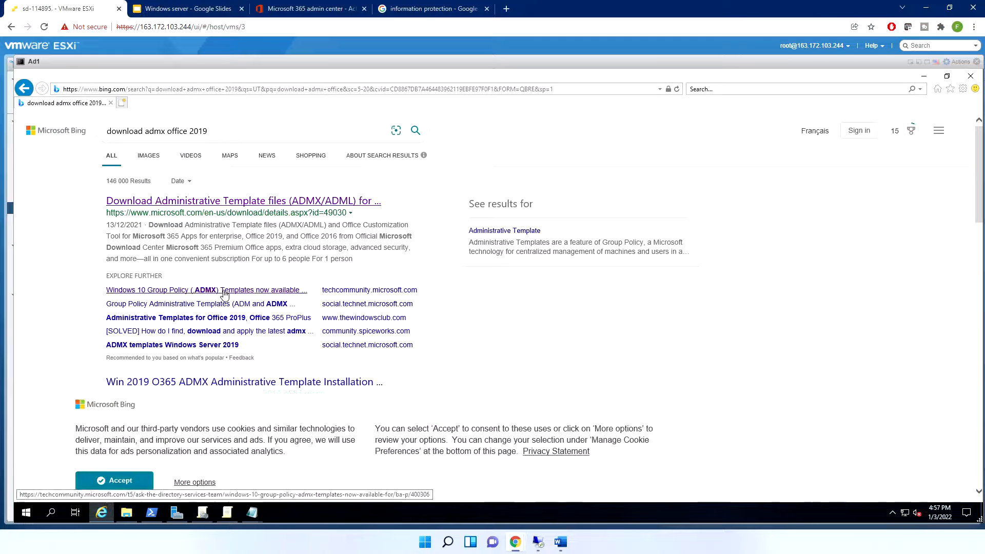
scroll(220, 287, "down", 1)
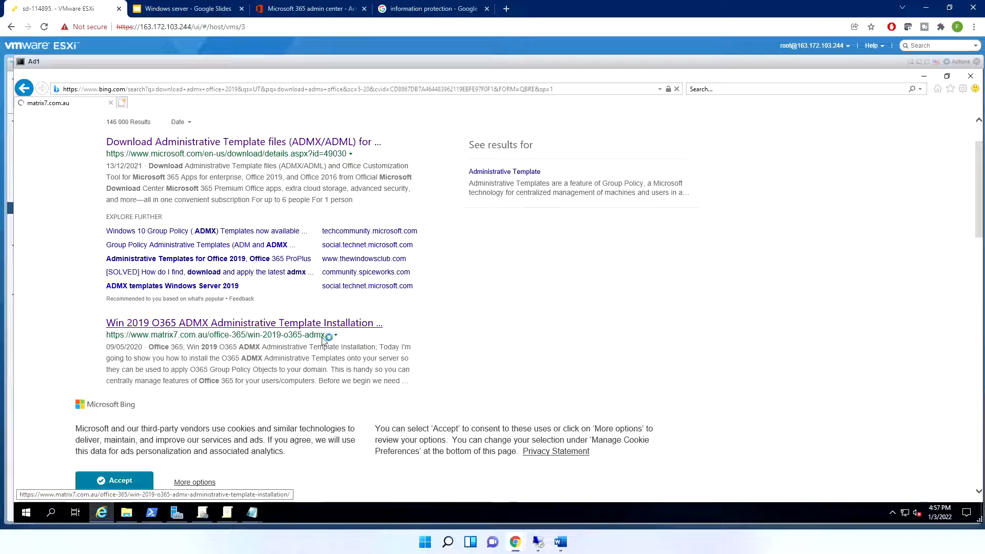
left_click(184, 324)
left_click(24, 88)
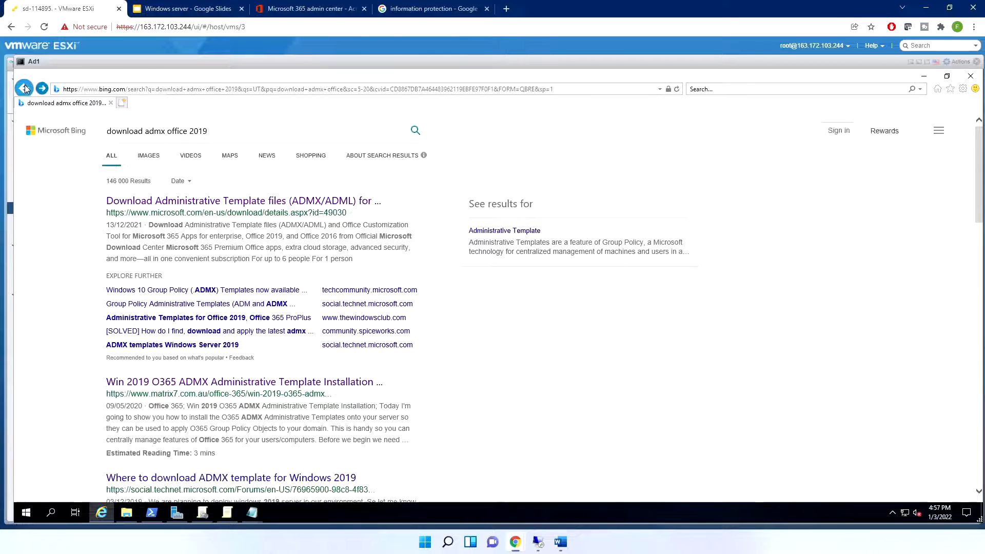
Review the remaining results for Office 2019 ADMX templates, highlighting the note on 32-bit or 64-bit ADMX downloads
scroll(284, 261, "down", 4)
scroll(285, 262, "down", 3)
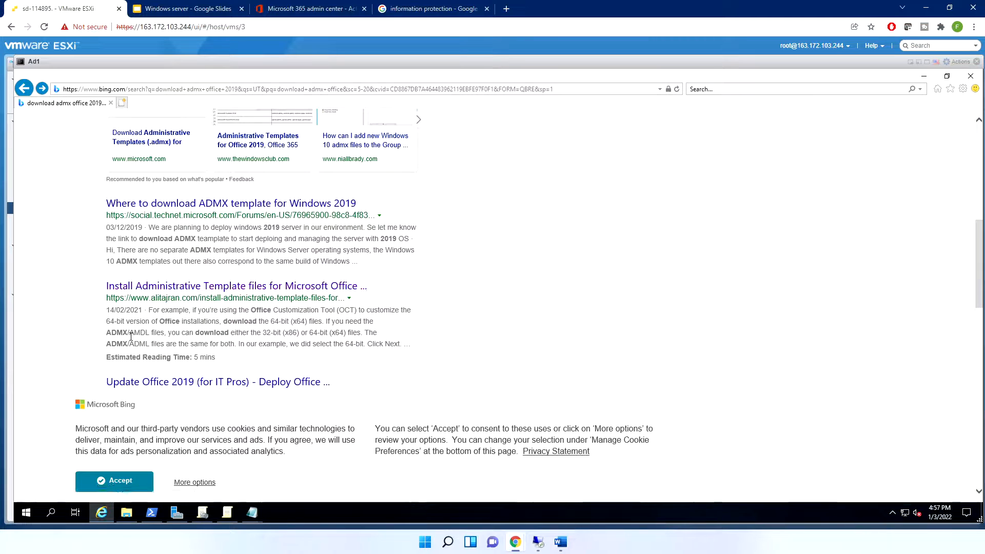
left_click_drag(106, 332, 316, 339)
scroll(316, 340, "down", 1)
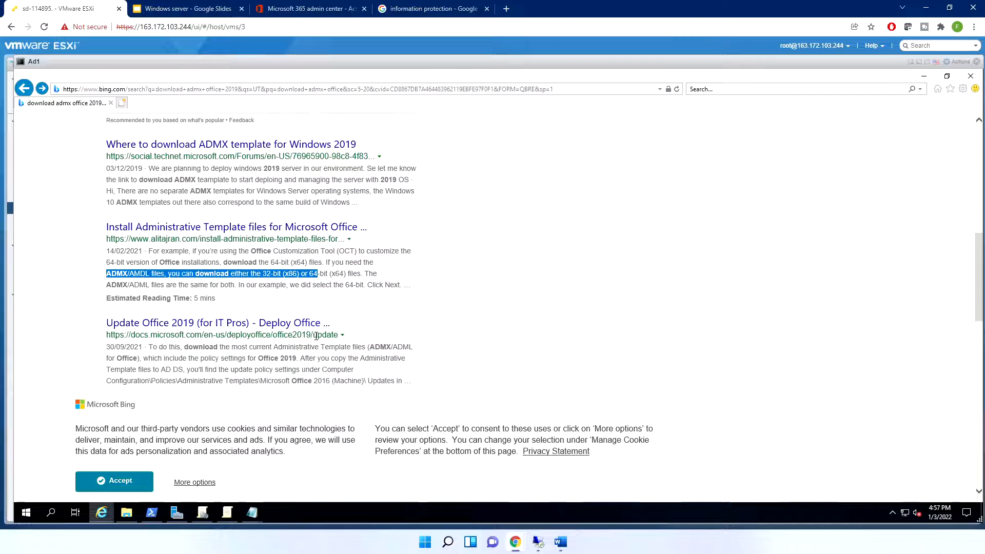
scroll(316, 336, "down", 3)
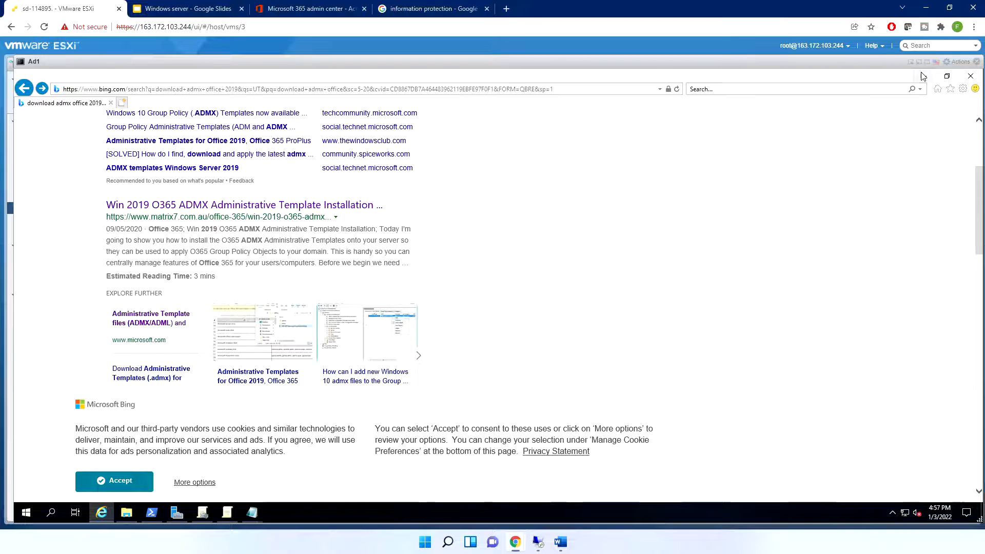
Minimize the browser and File Explorer, close the "Hide Internet Explorer icon on desktop" setting, and minimize the GPO1 editor
left_click(924, 75)
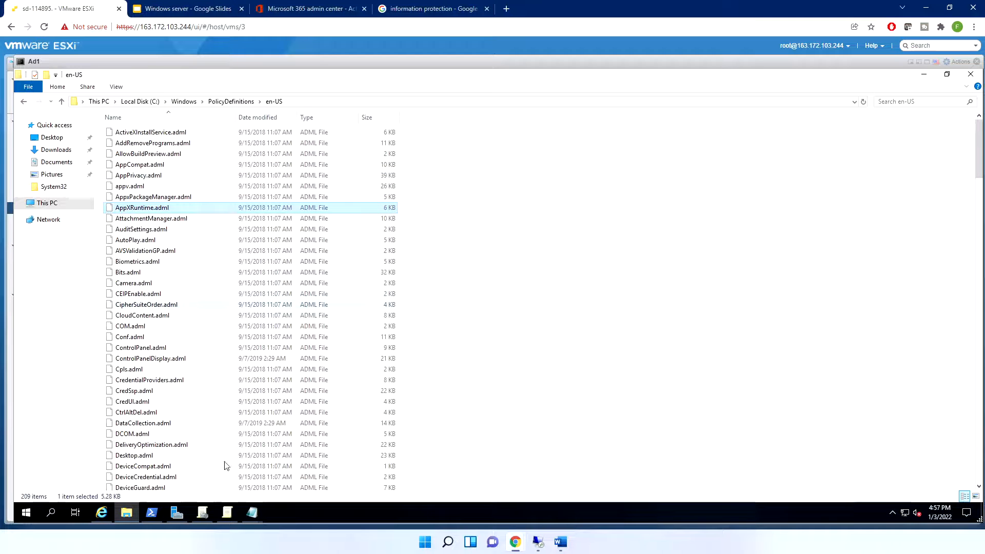
left_click(924, 75)
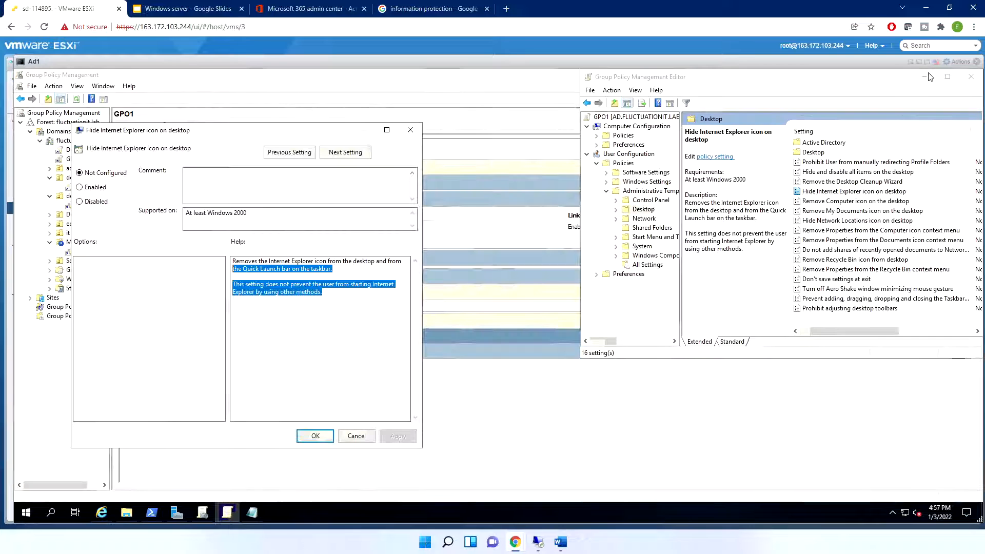
left_click(413, 131)
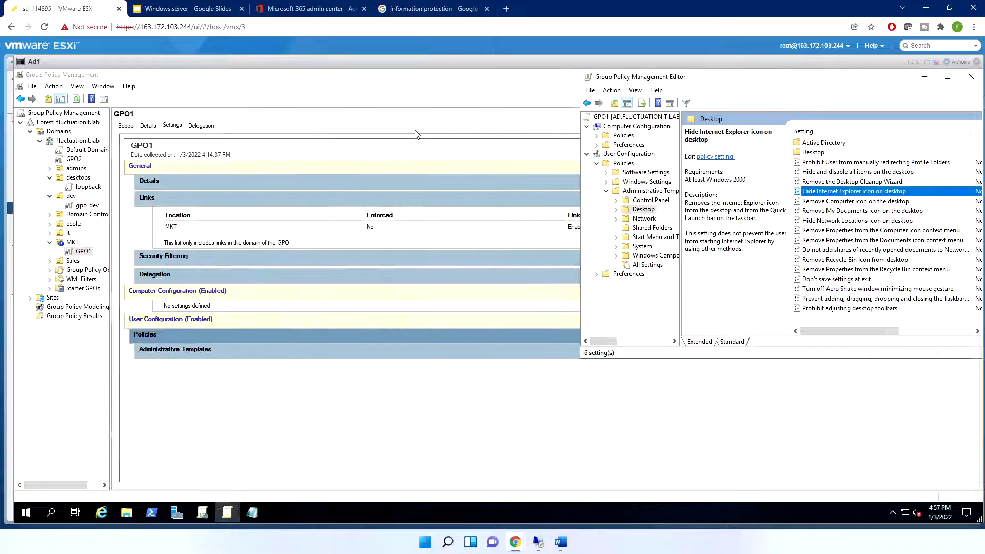
left_click(923, 76)
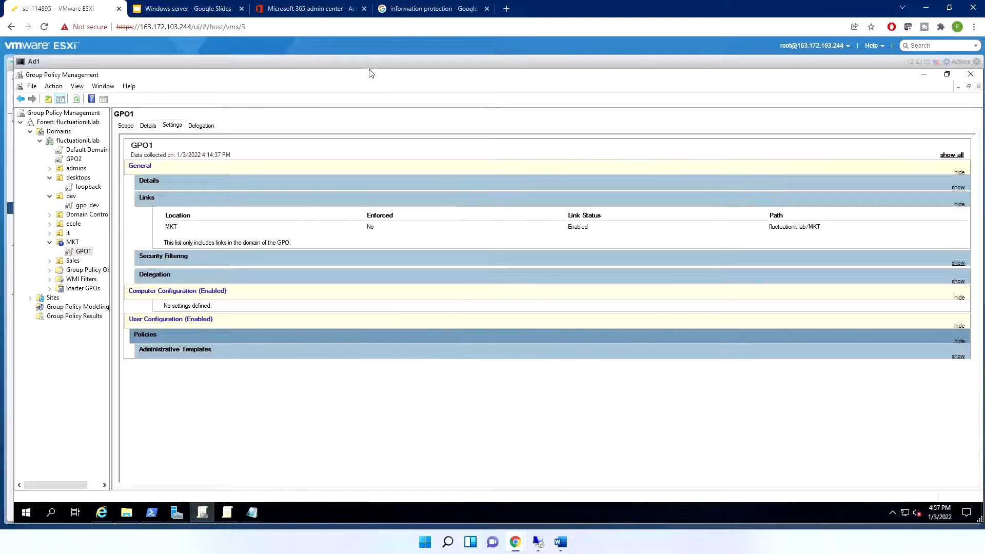
Shift the Ad1 console window slightly and switch to the "Windows server" presentation in Google Slides
left_click_drag(157, 61, 185, 70)
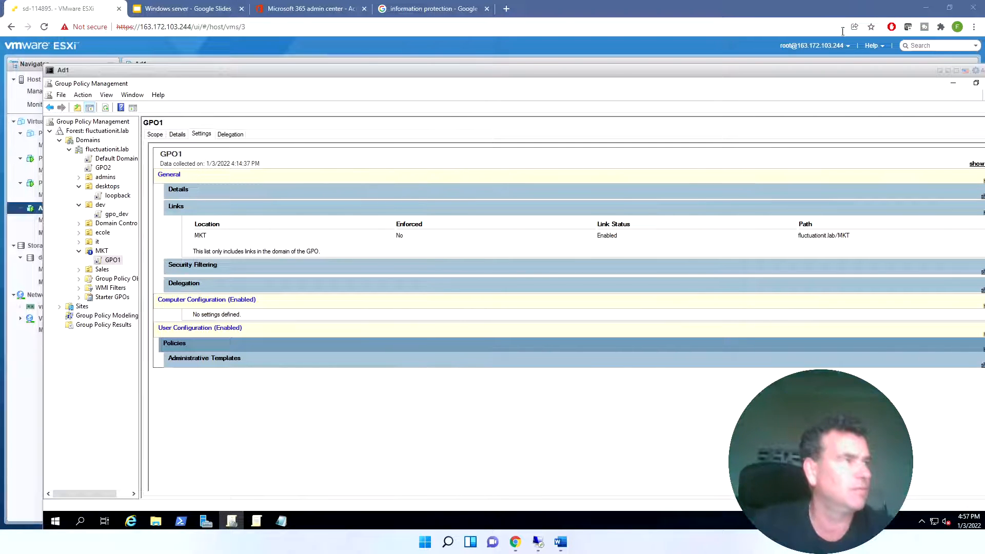
left_click(186, 7)
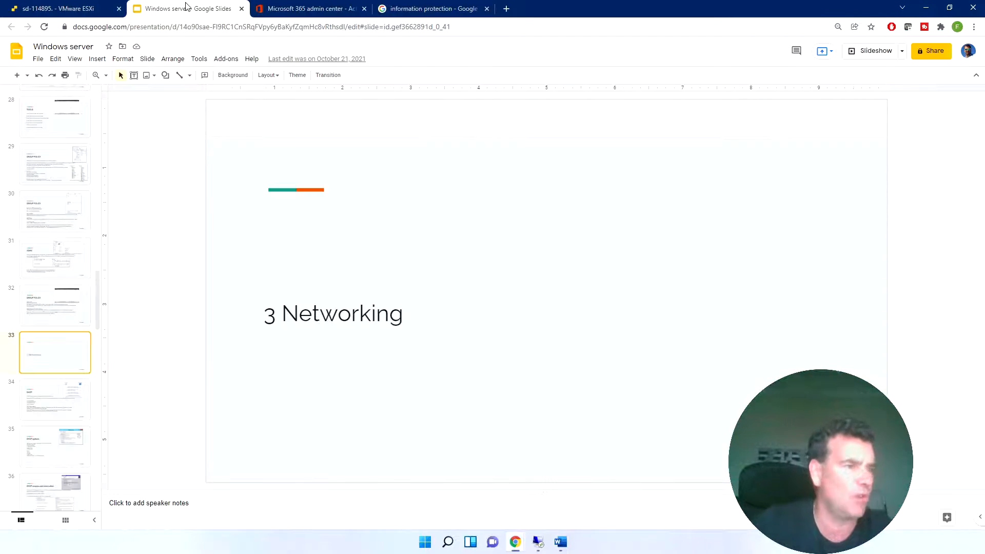